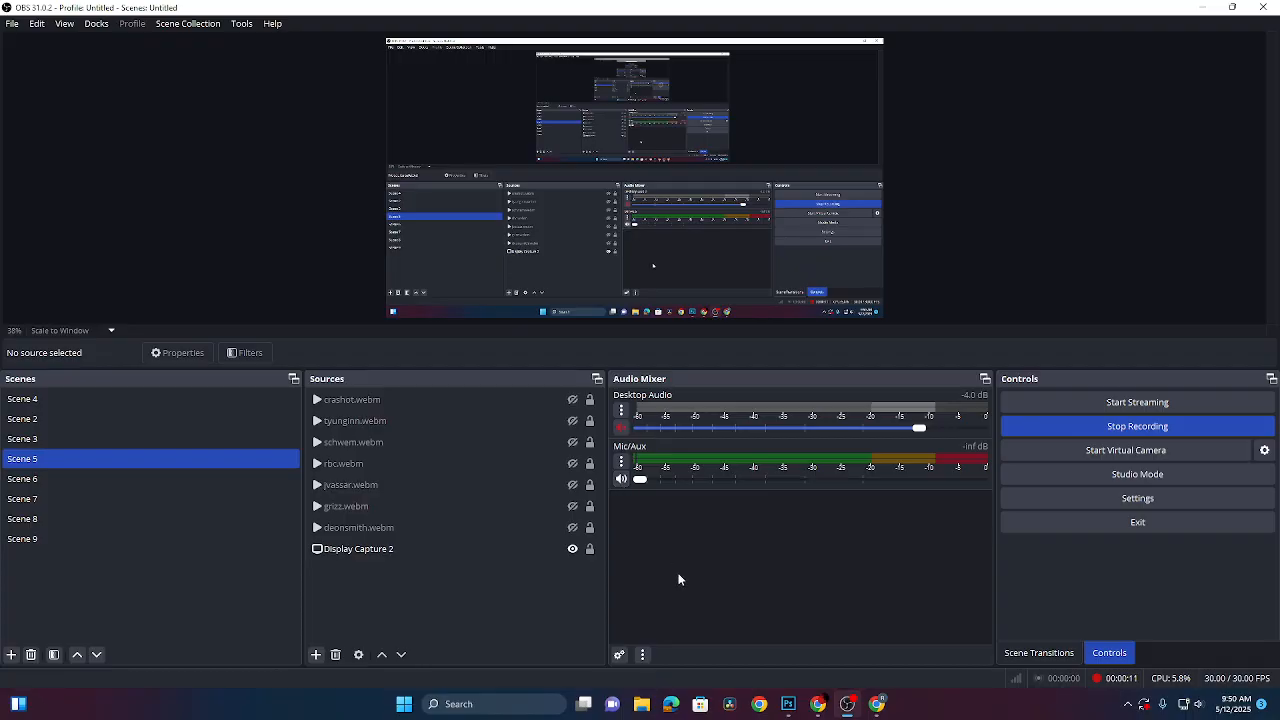
# - Raise the OBS Mic/Aux volume to about -3.7 dB and minimize OBS
pyautogui.moveTo(640, 481); pyautogui.dragTo(882, 481)
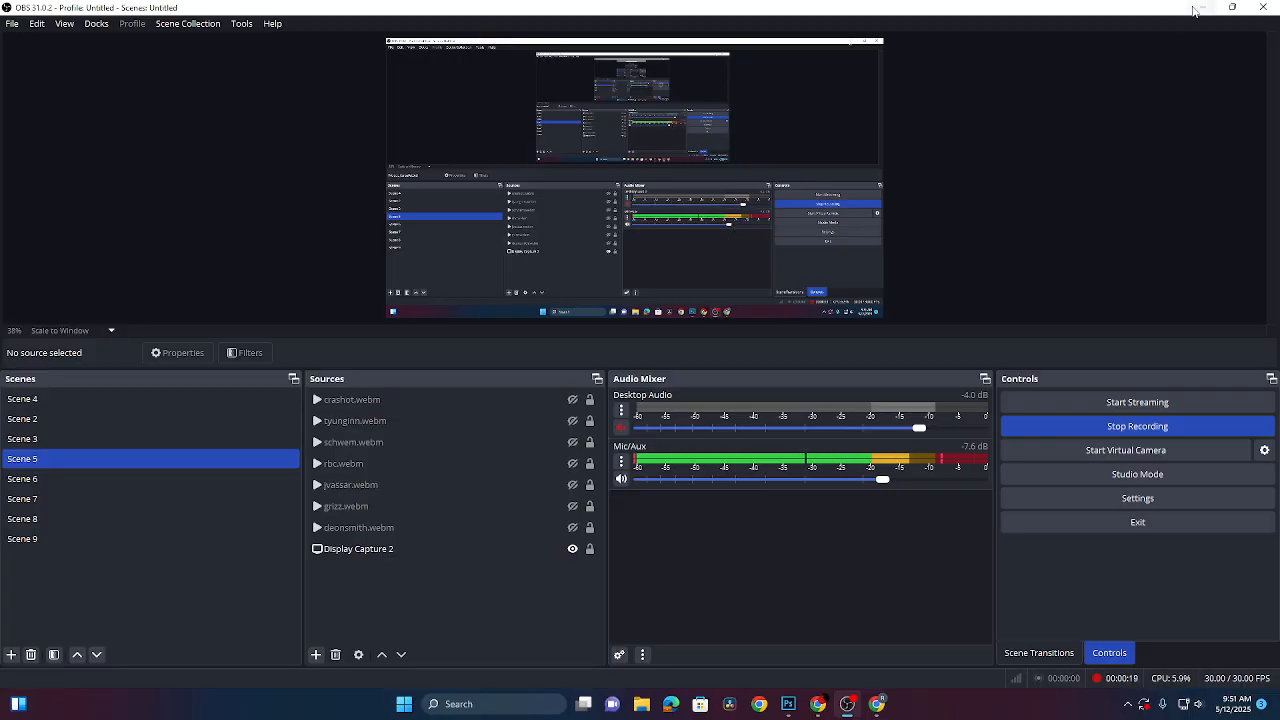
pyautogui.click(1199, 10)
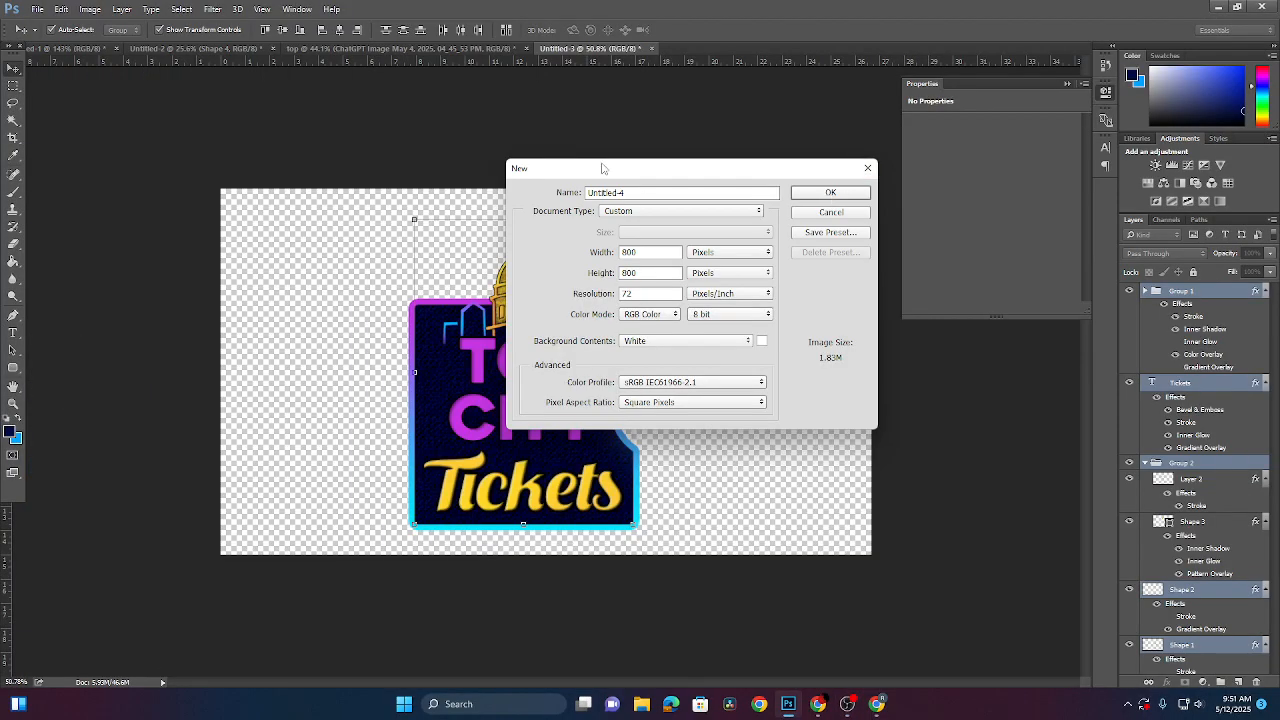
# - Dismiss Photoshop's new-document prompt
pyautogui.moveTo(616, 170); pyautogui.dragTo(445, 174)
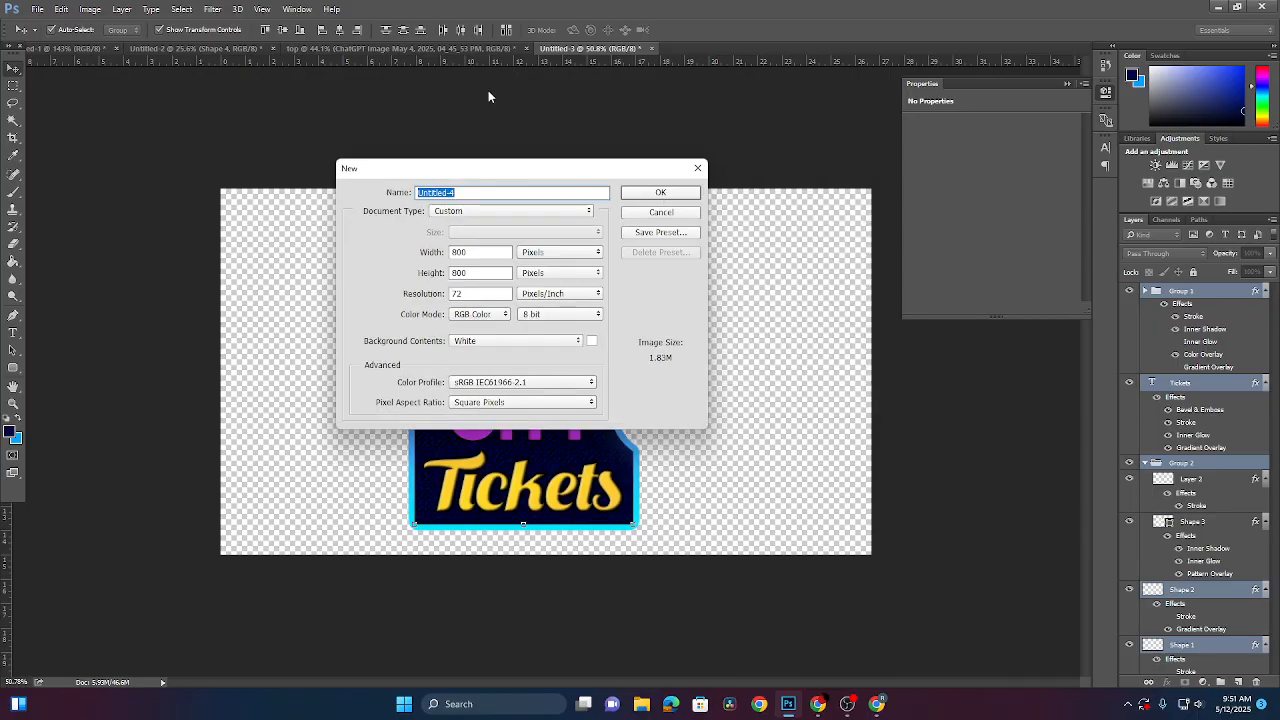
pyautogui.click(697, 168)
pyautogui.click(37, 9)
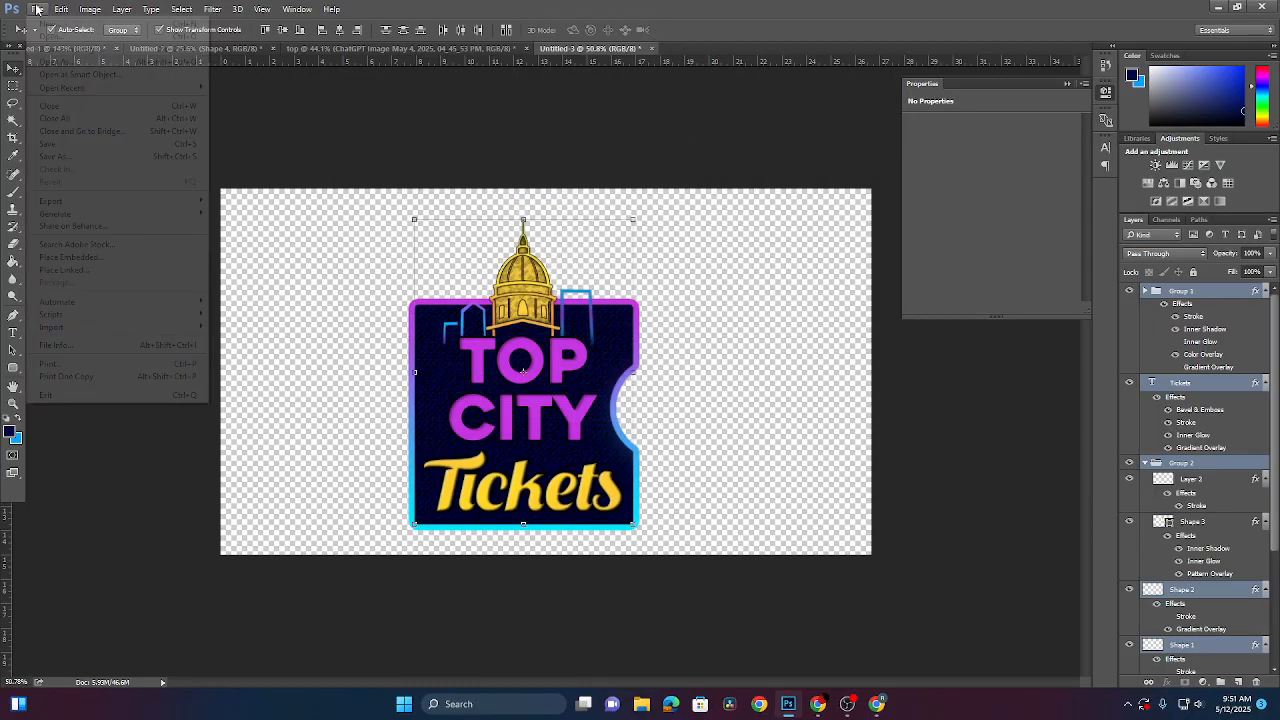
pyautogui.click(50, 22)
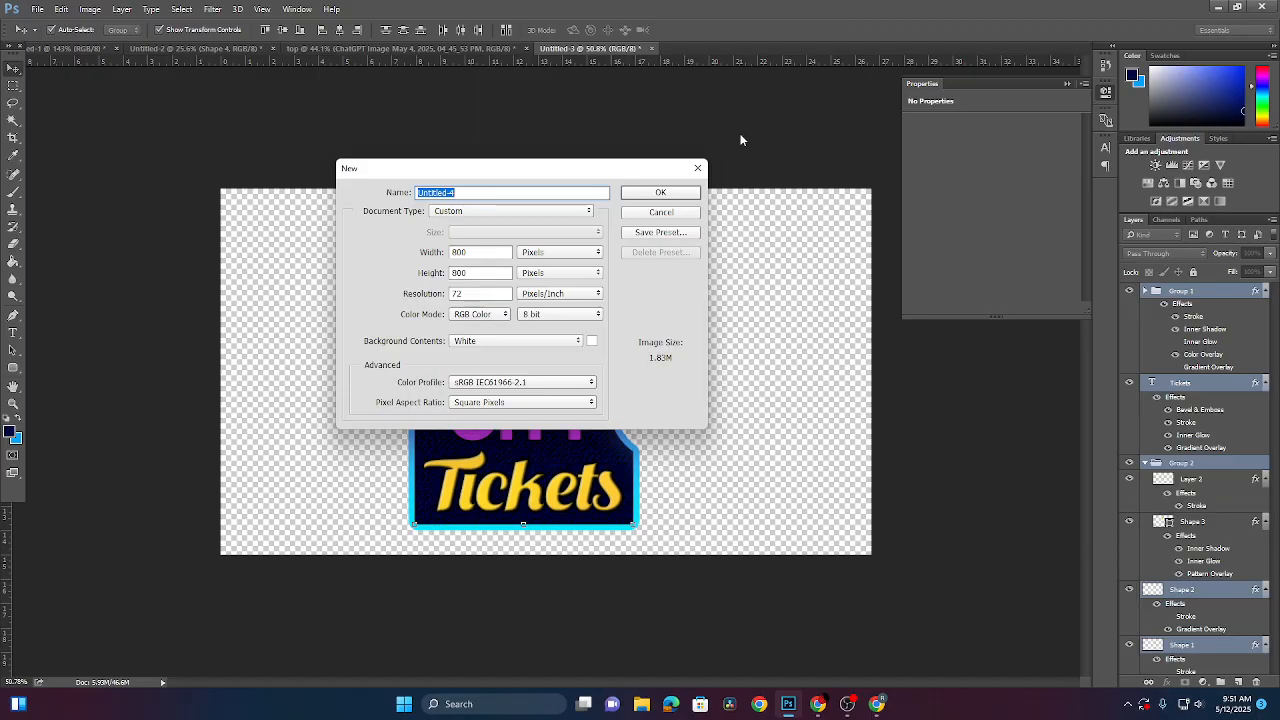
pyautogui.click(697, 168)
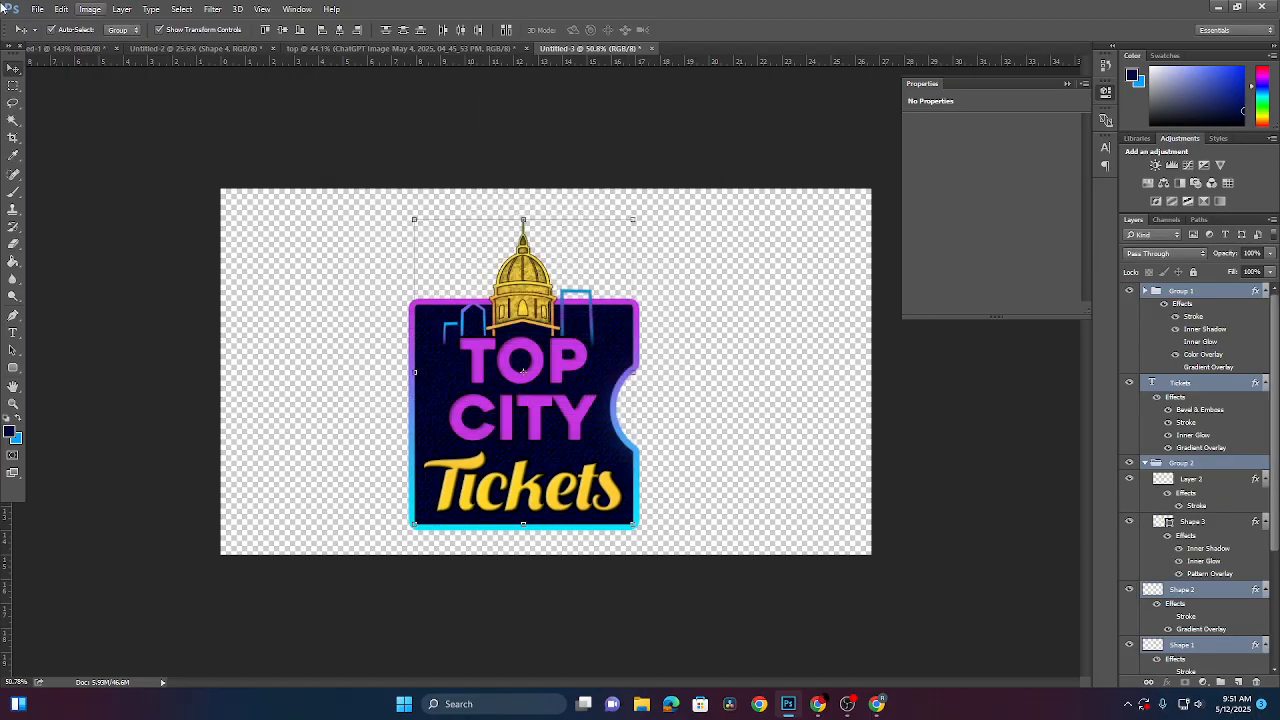
# - Open season2titles.psd from the recent files, then return to OBS
pyautogui.click(37, 9)
pyautogui.moveTo(107, 90)
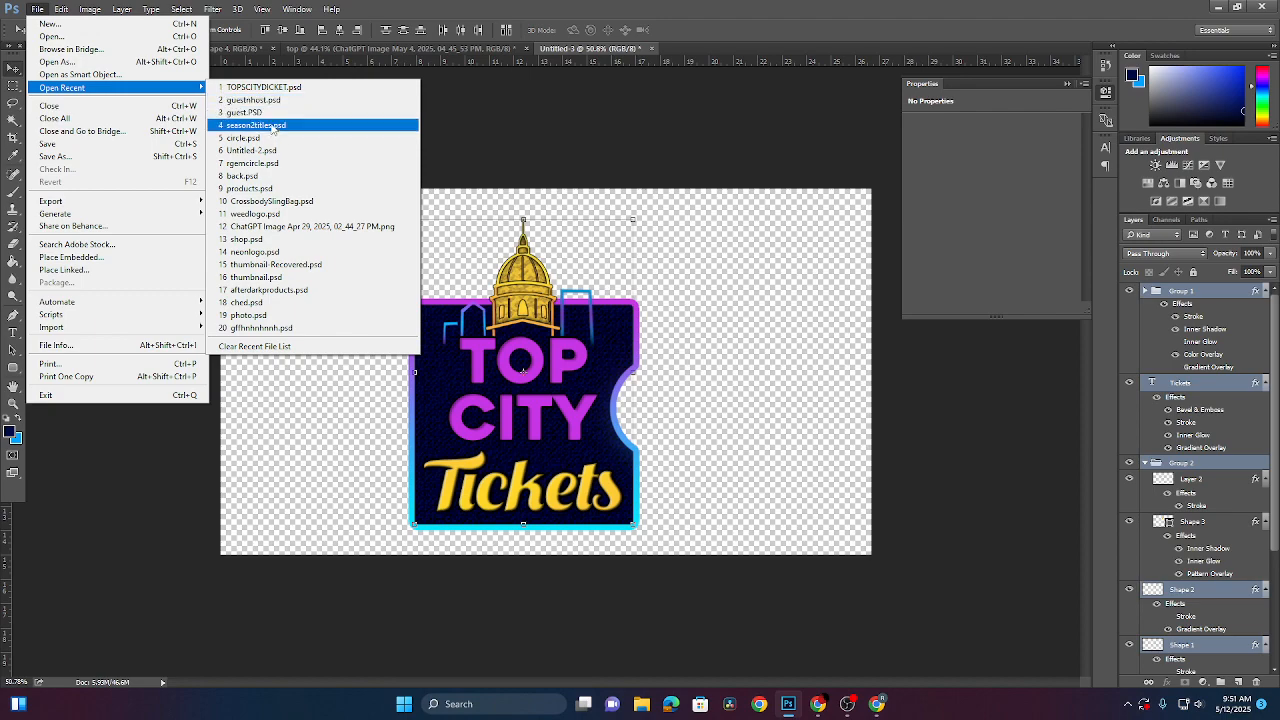
pyautogui.click(350, 126)
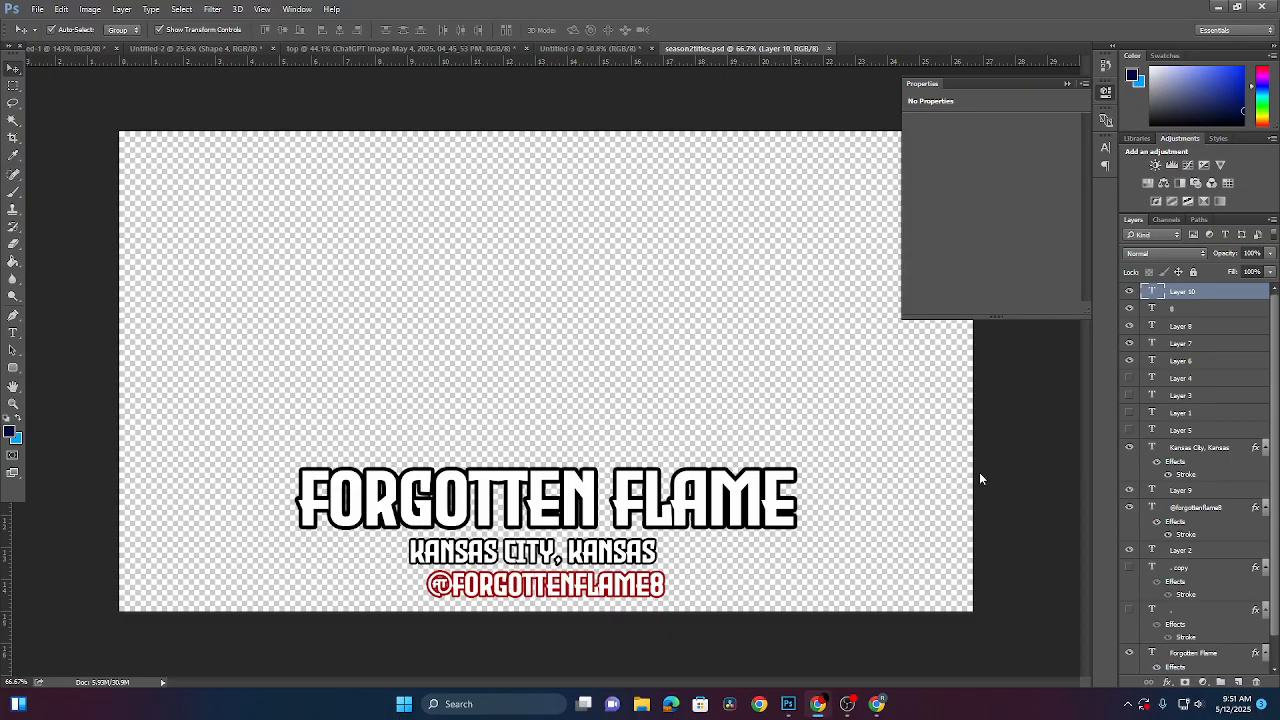
pyautogui.click(847, 704)
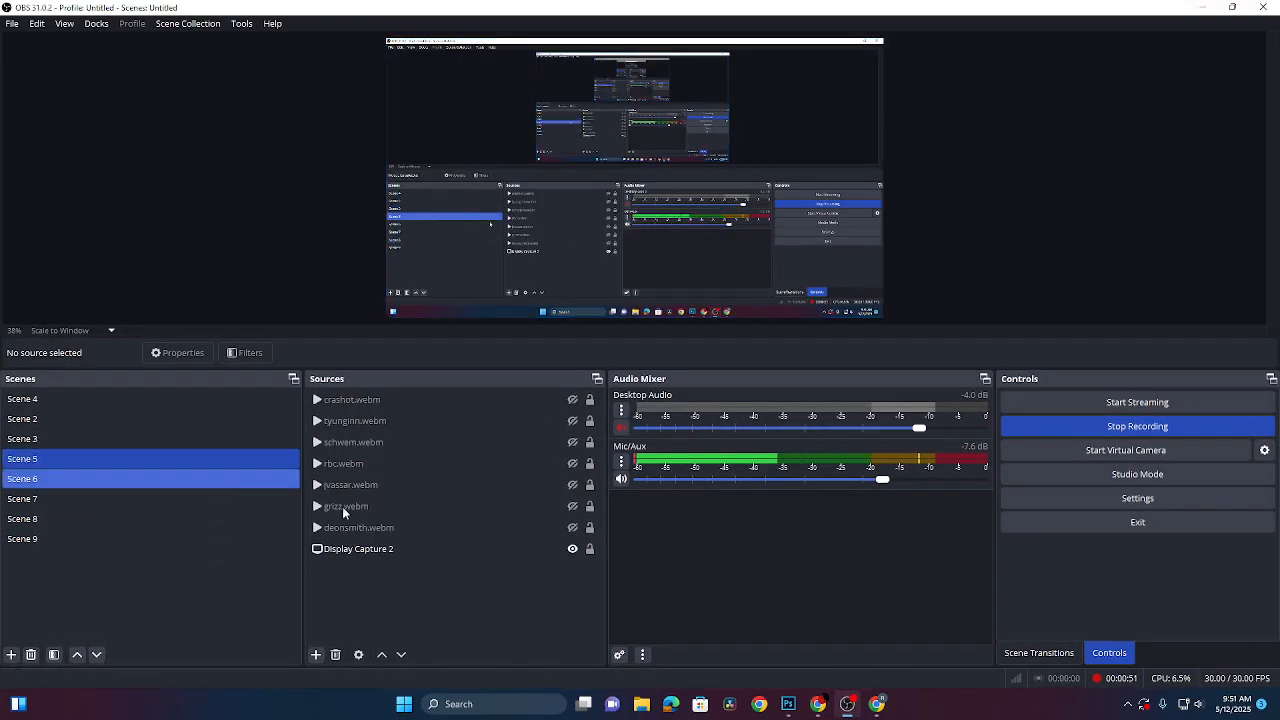
# - Create Video Capture Device 4 in Scene 5, then delete it as a duplicate
pyautogui.click(316, 654)
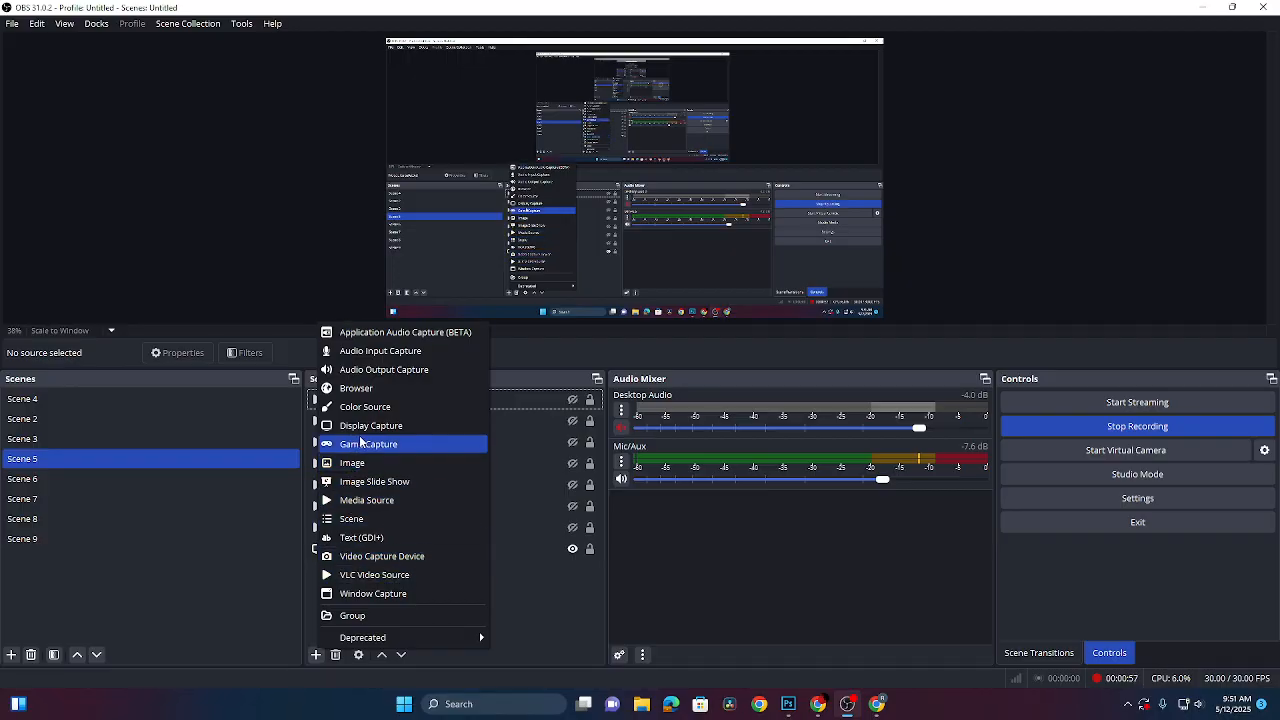
pyautogui.click(370, 556)
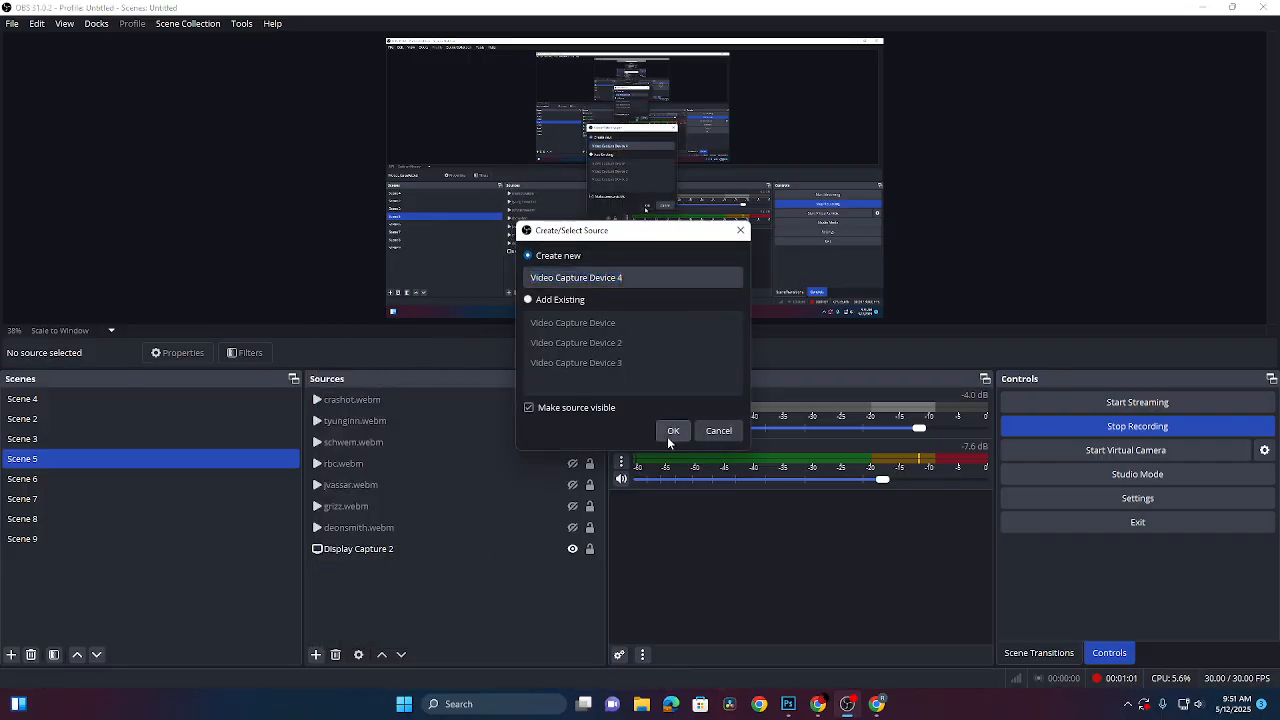
pyautogui.click(674, 431)
pyautogui.click(314, 348)
pyautogui.click(266, 368)
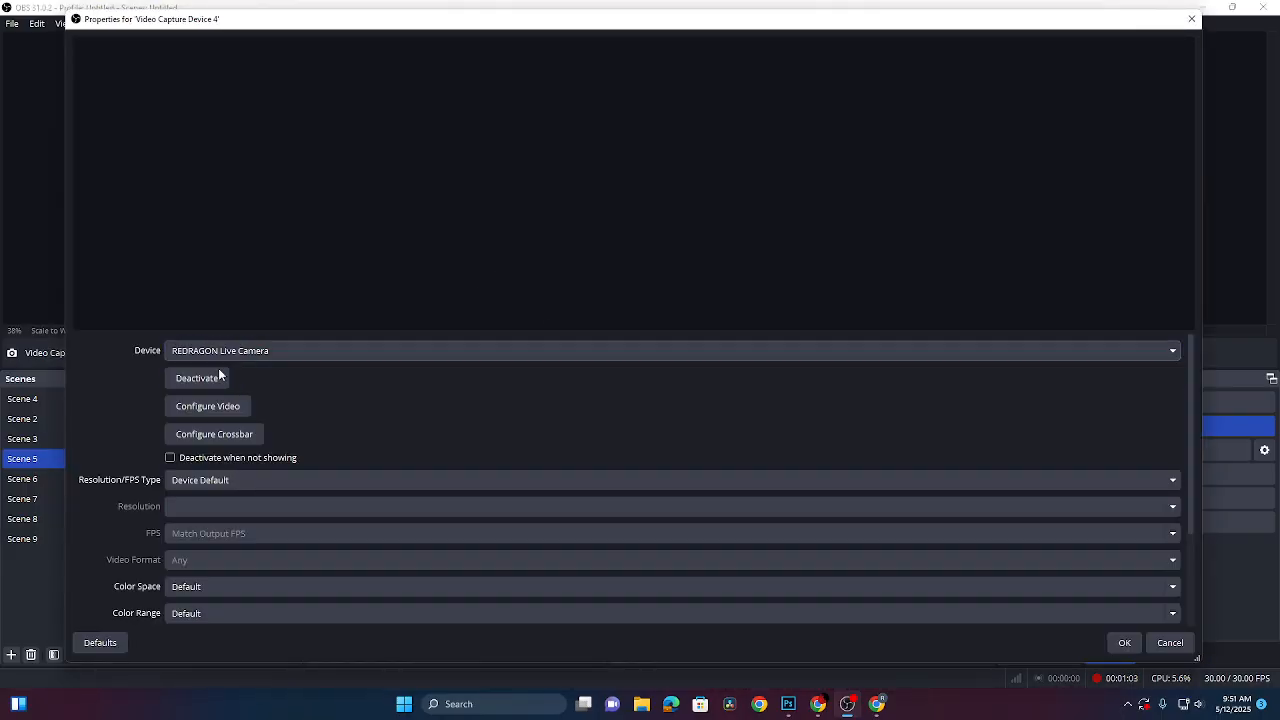
pyautogui.click(1171, 643)
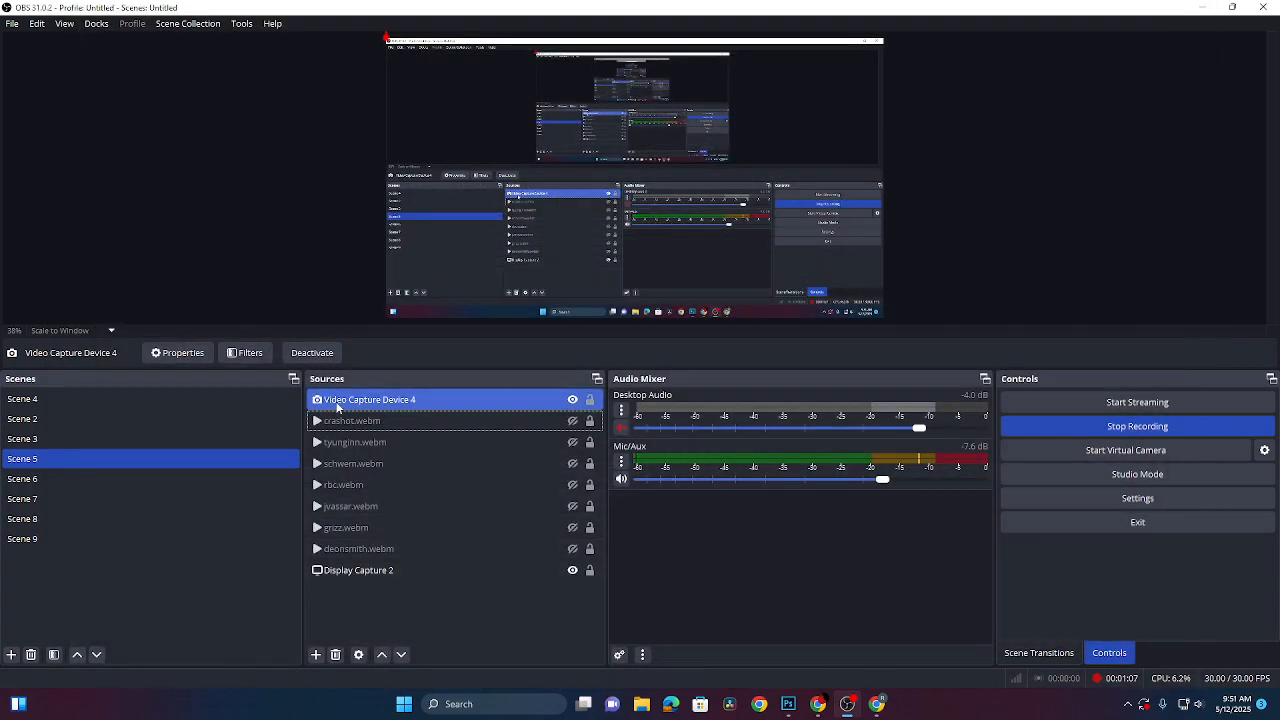
pyautogui.click(572, 399)
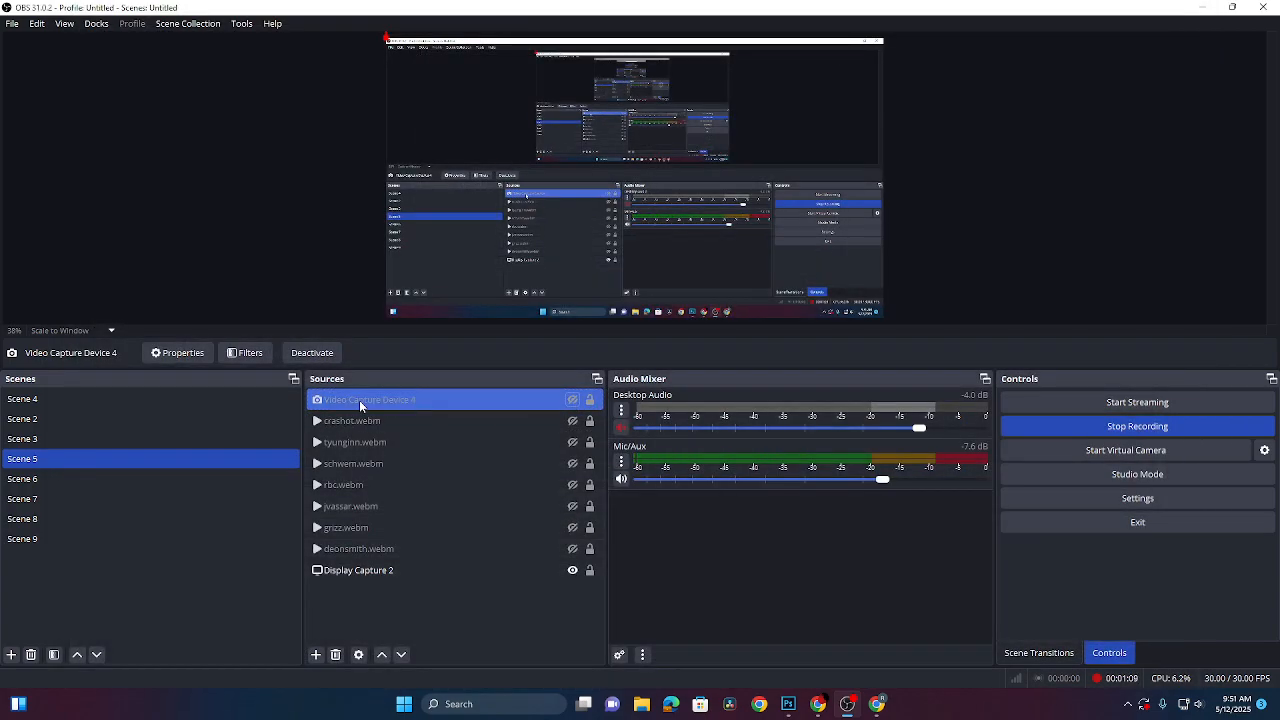
pyautogui.press('Delete')
pyautogui.click(711, 362)
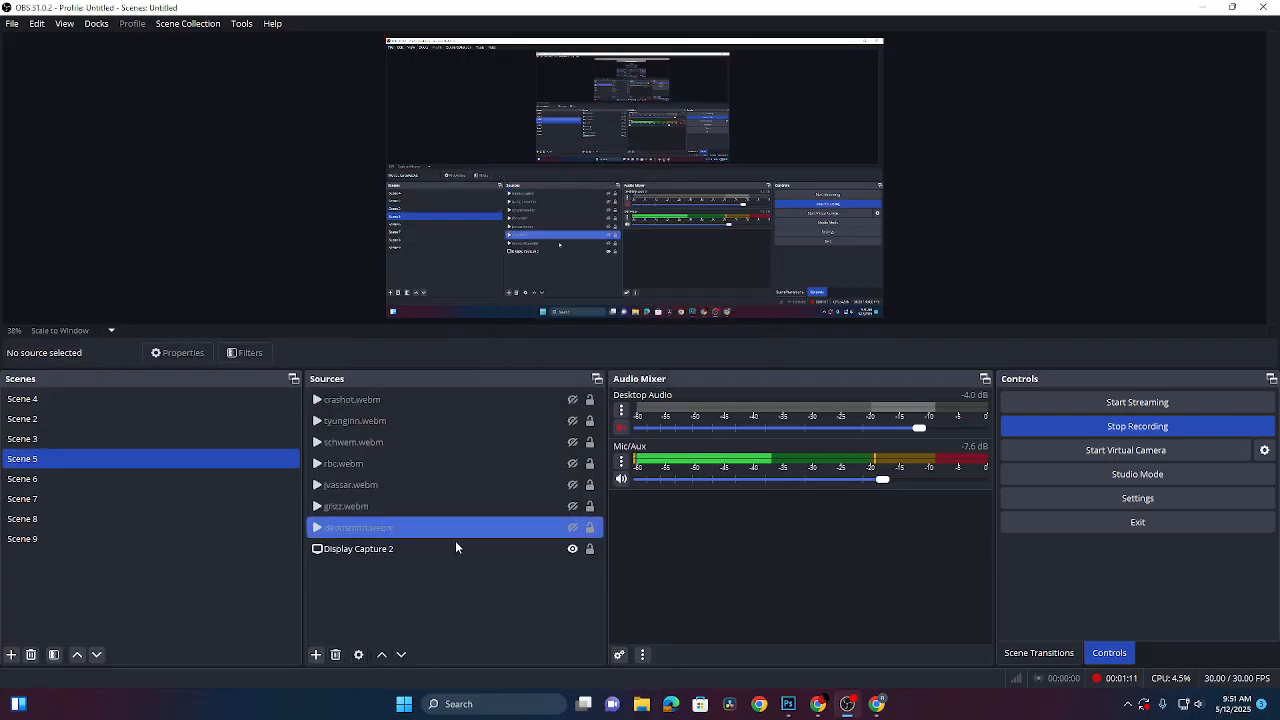
# - Add the existing webcam capture source to Scene 5
pyautogui.click(316, 654)
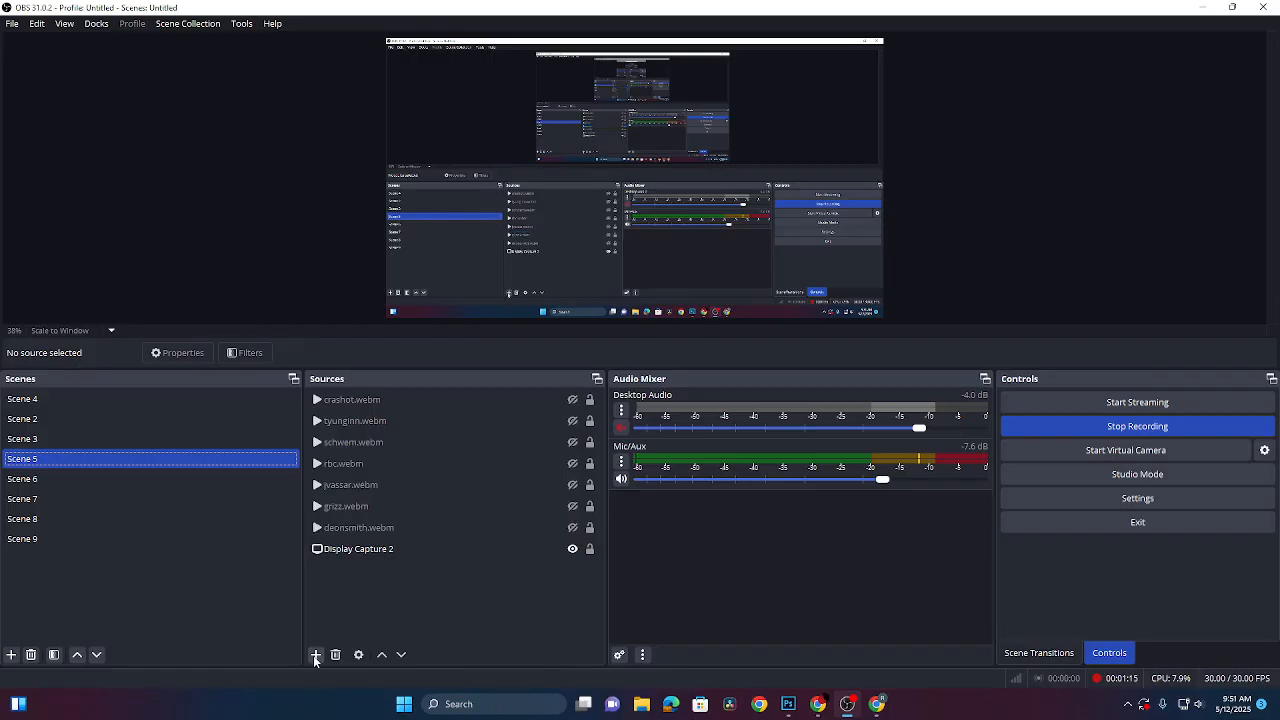
pyautogui.click(316, 654)
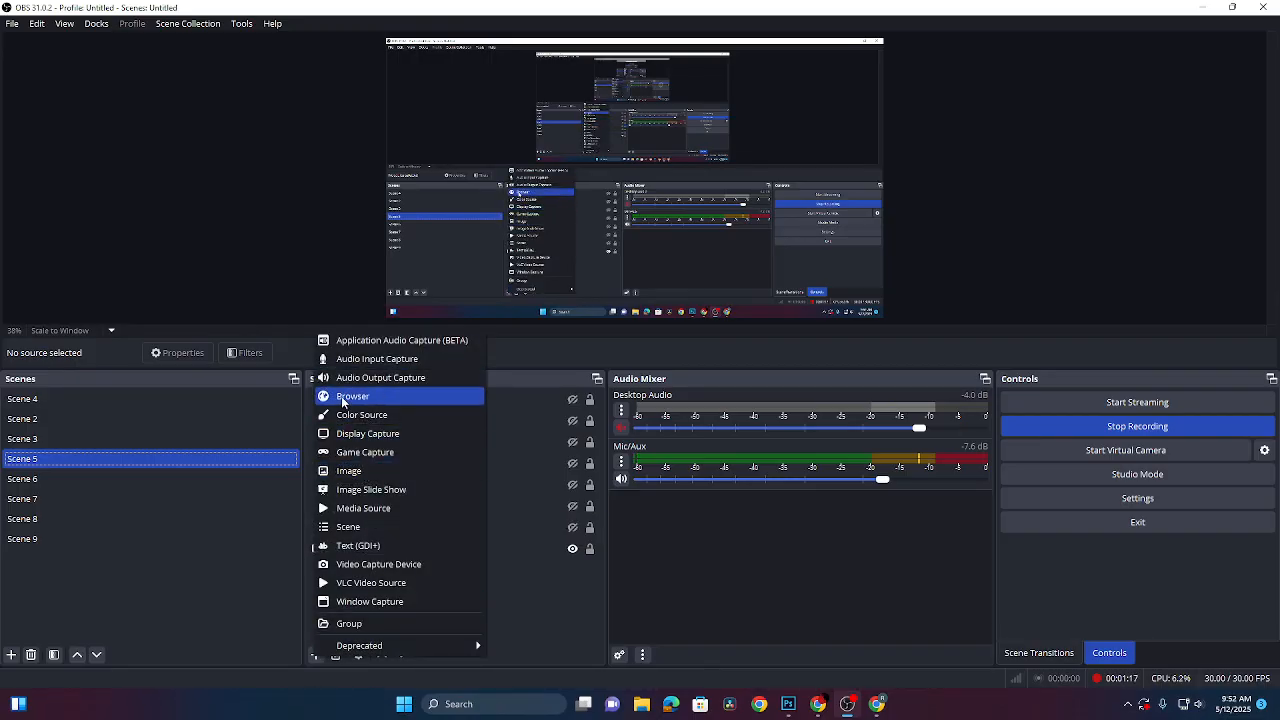
pyautogui.click(370, 564)
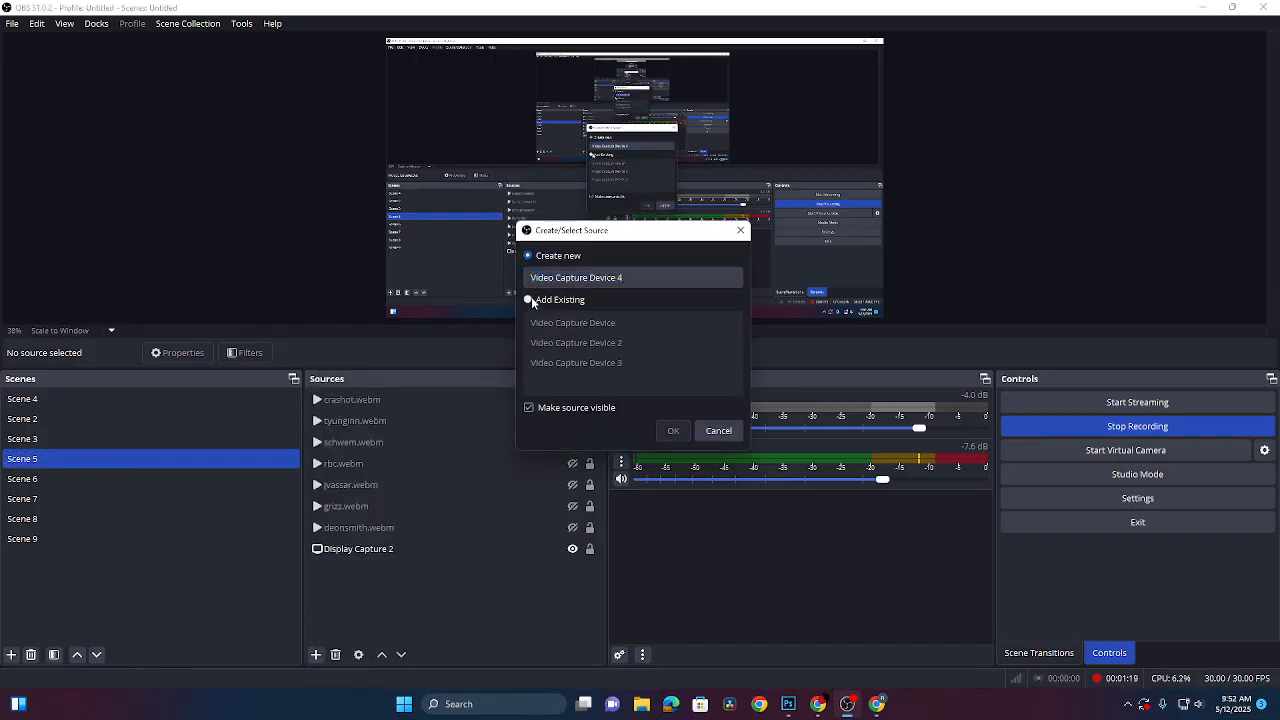
pyautogui.click(529, 300)
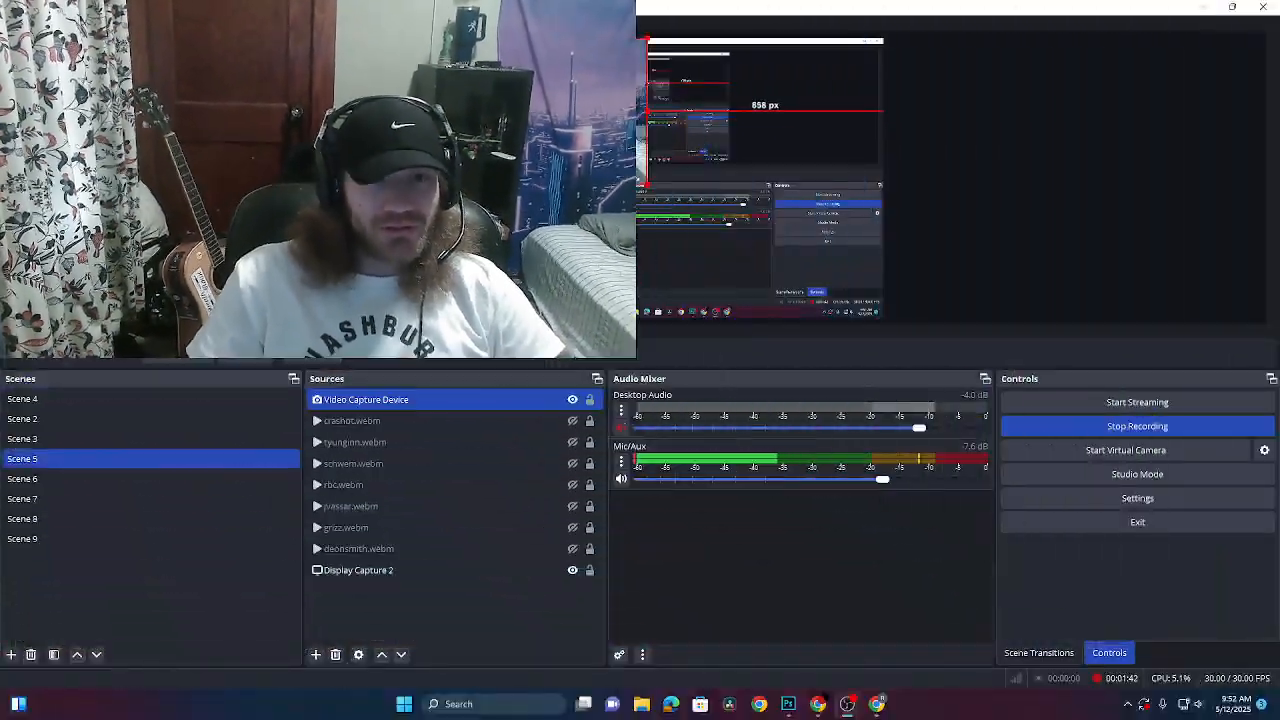
# - Shrink the webcam feed and move it to the preview's top-right corner
pyautogui.moveTo(643, 182); pyautogui.dragTo(518, 111)
pyautogui.moveTo(441, 81); pyautogui.dragTo(788, 92)
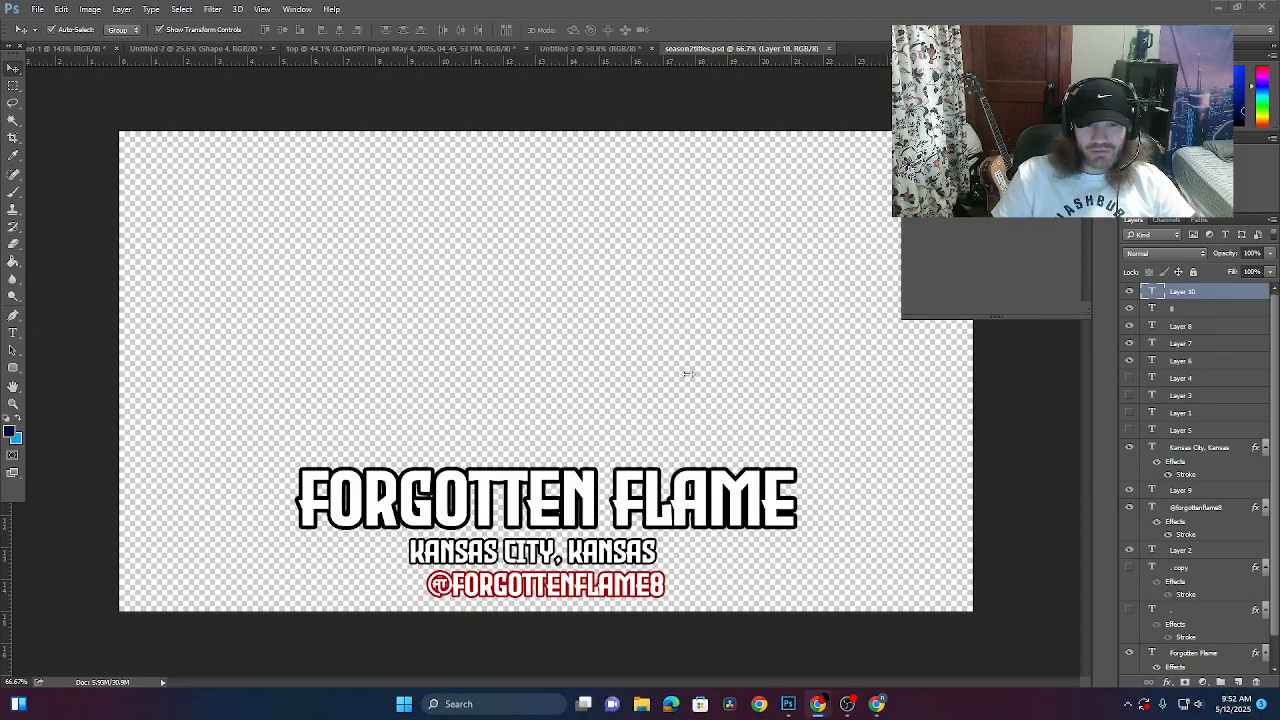
# - Retype the FORGOTTEN FLAME title as RBM LOCO and shift it right above the city line
pyautogui.click(14, 332)
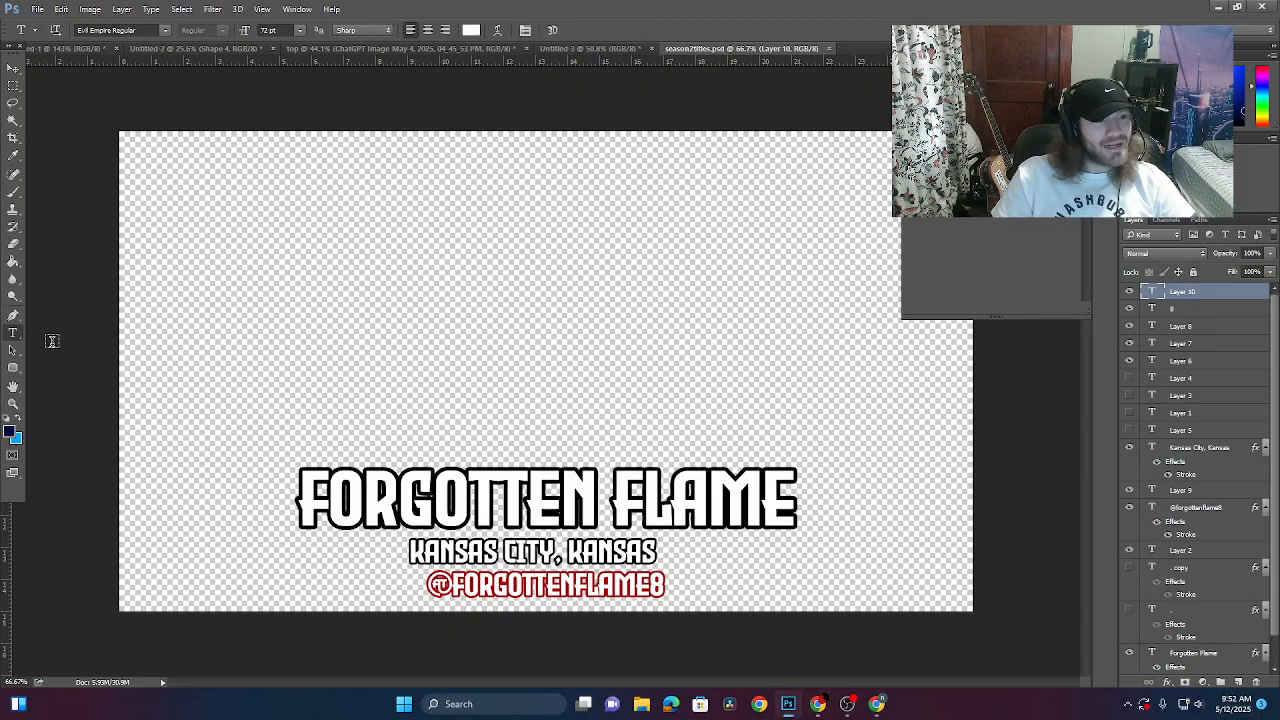
pyautogui.moveTo(807, 503); pyautogui.dragTo(83, 478)
pyautogui.click(768, 490)
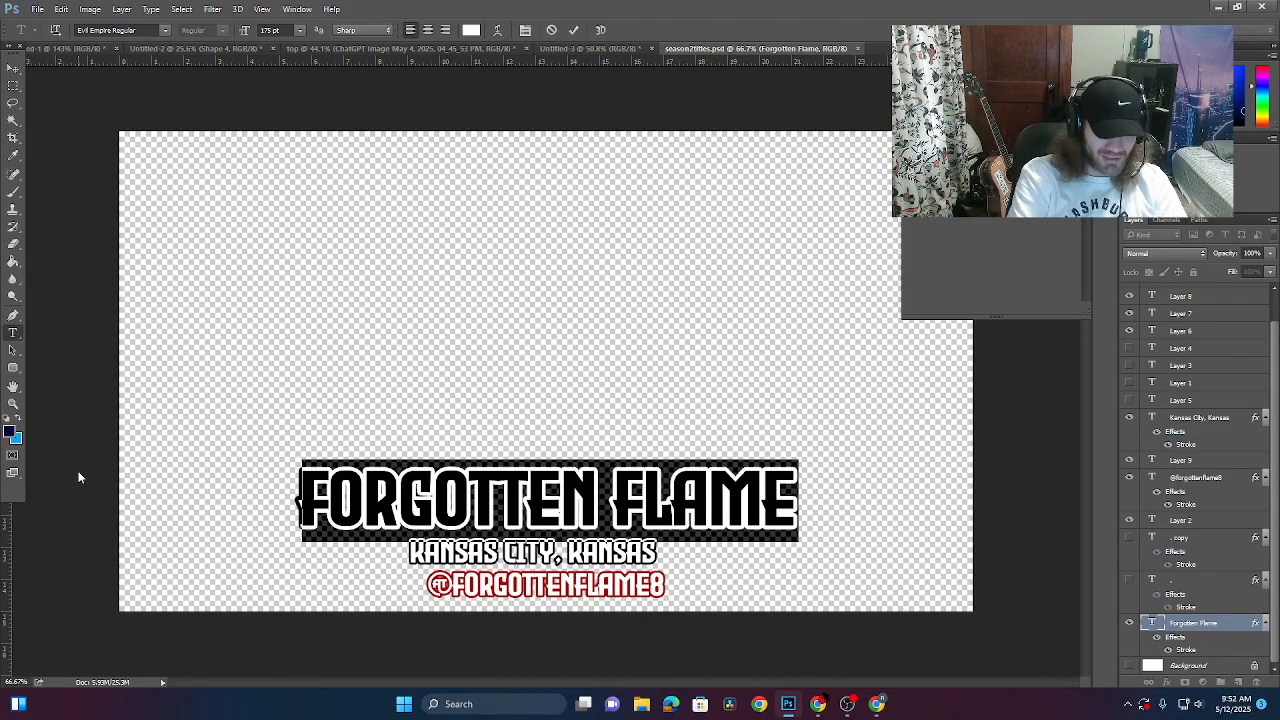
pyautogui.write('RBM LOGO')
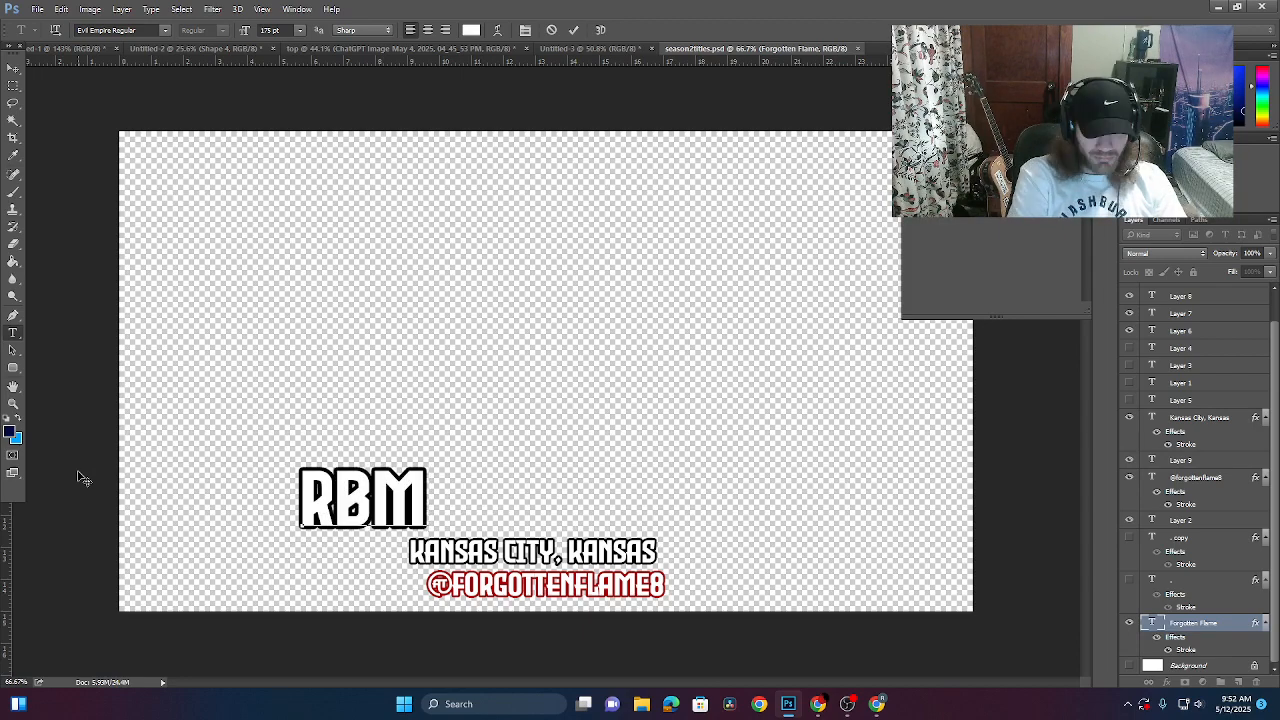
pyautogui.press('BackSpace')
pyautogui.press('BackSpace')
pyautogui.write('CO')
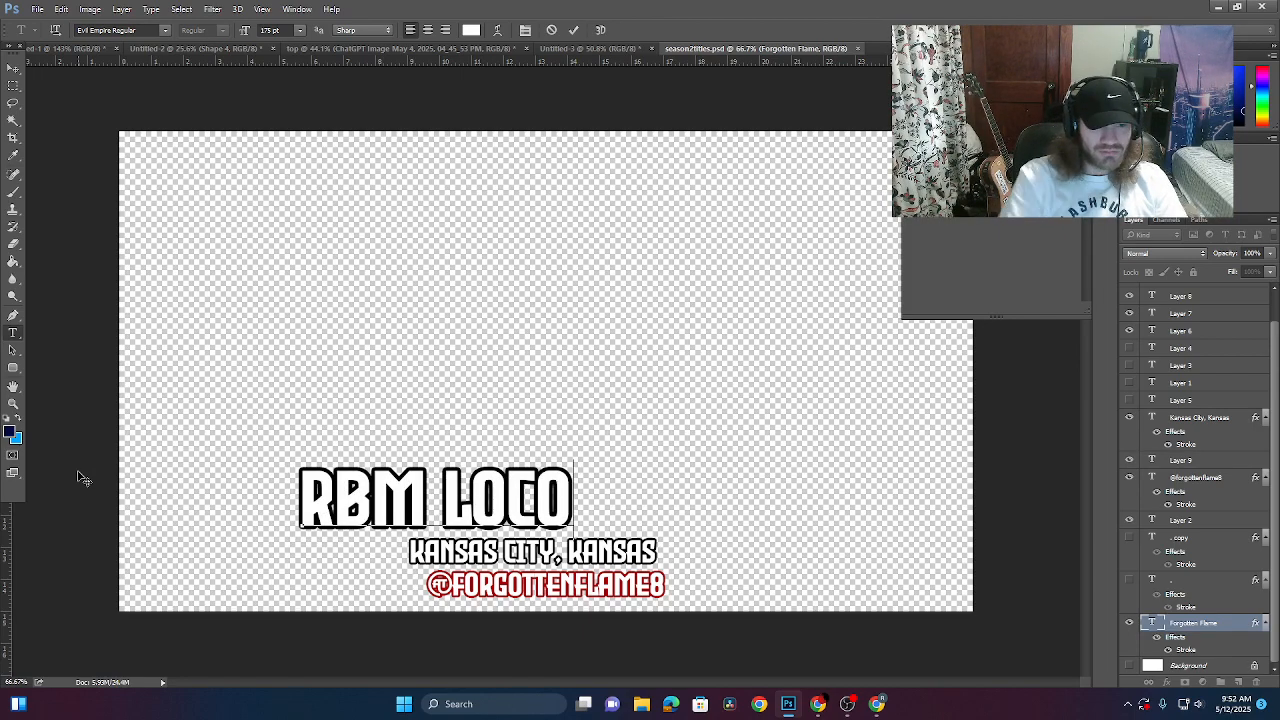
pyautogui.click(13, 68)
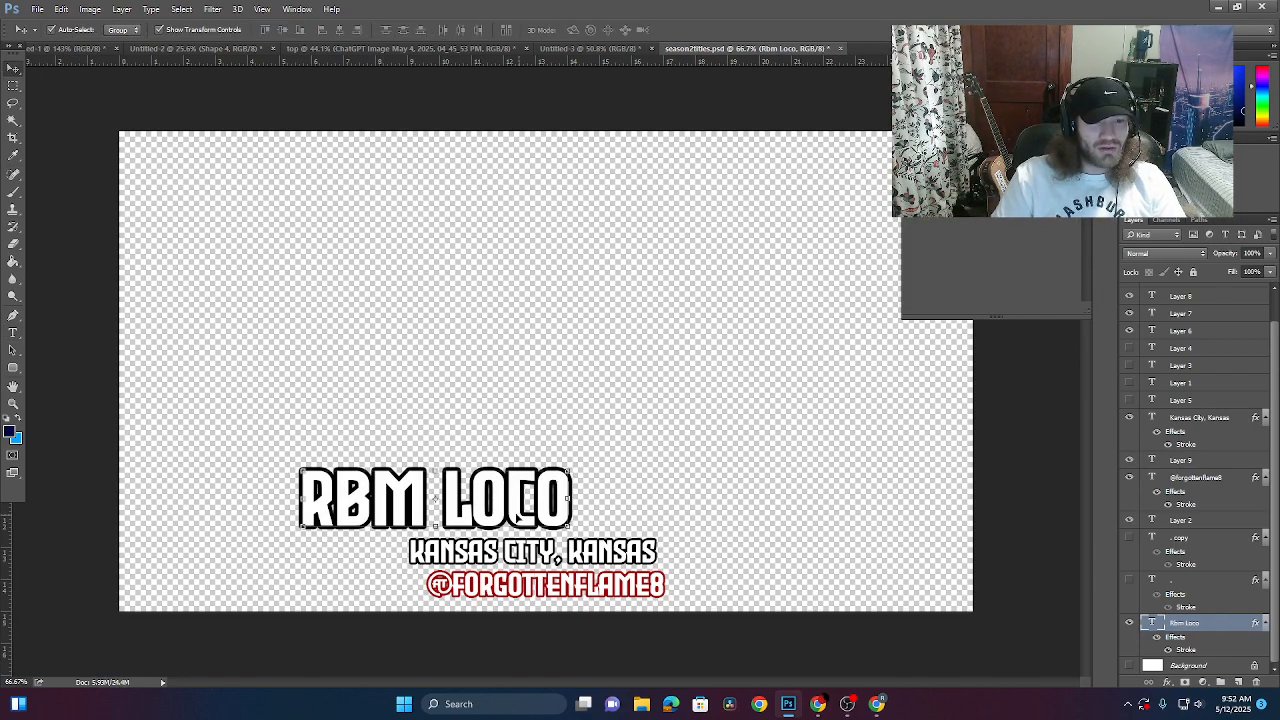
pyautogui.moveTo(510, 521); pyautogui.dragTo(623, 519)
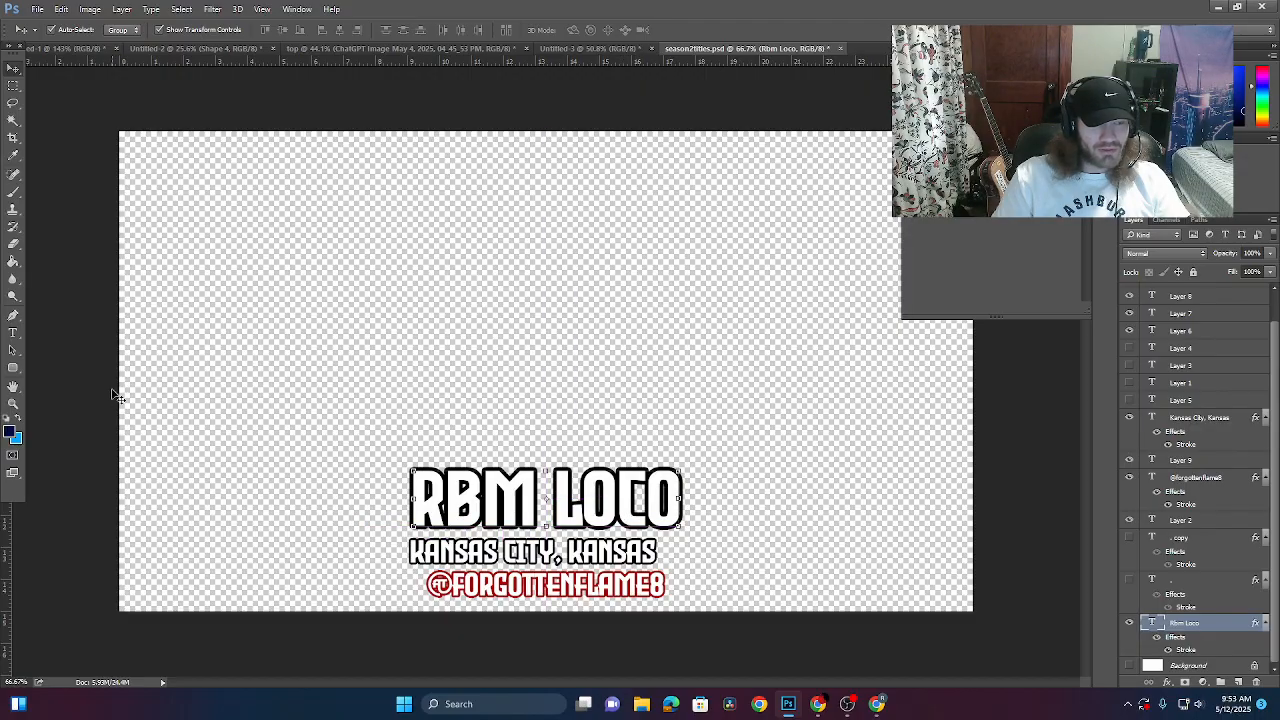
pyautogui.click(14, 333)
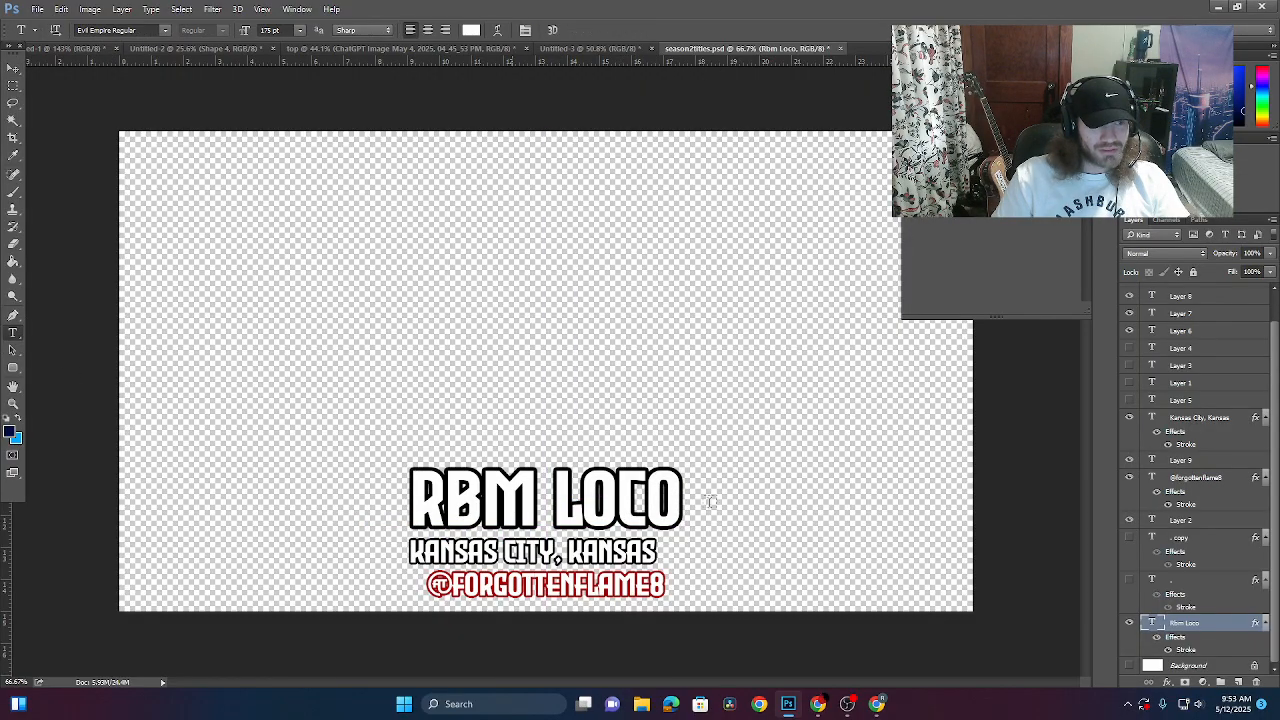
# - Replace the Kansas City, Kansas line with MERIDAN, MISSISSIPPI and commit it
pyautogui.click(679, 543)
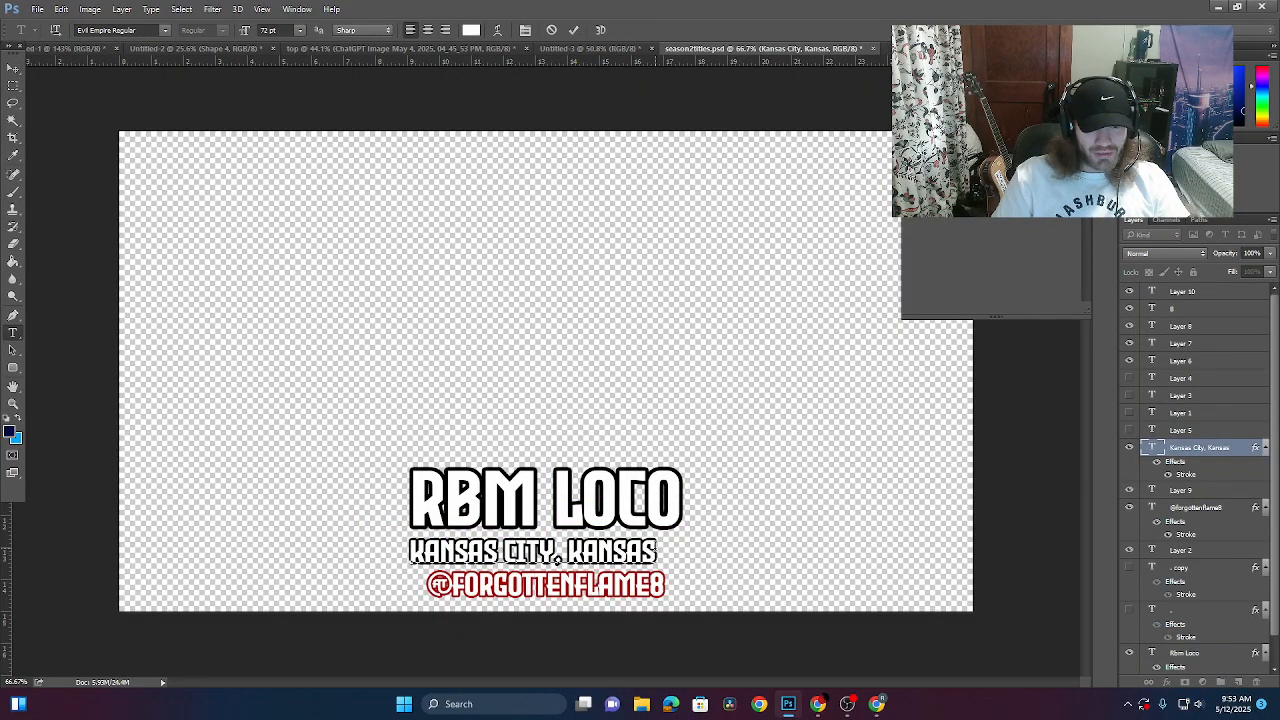
pyautogui.moveTo(658, 552); pyautogui.dragTo(398, 560)
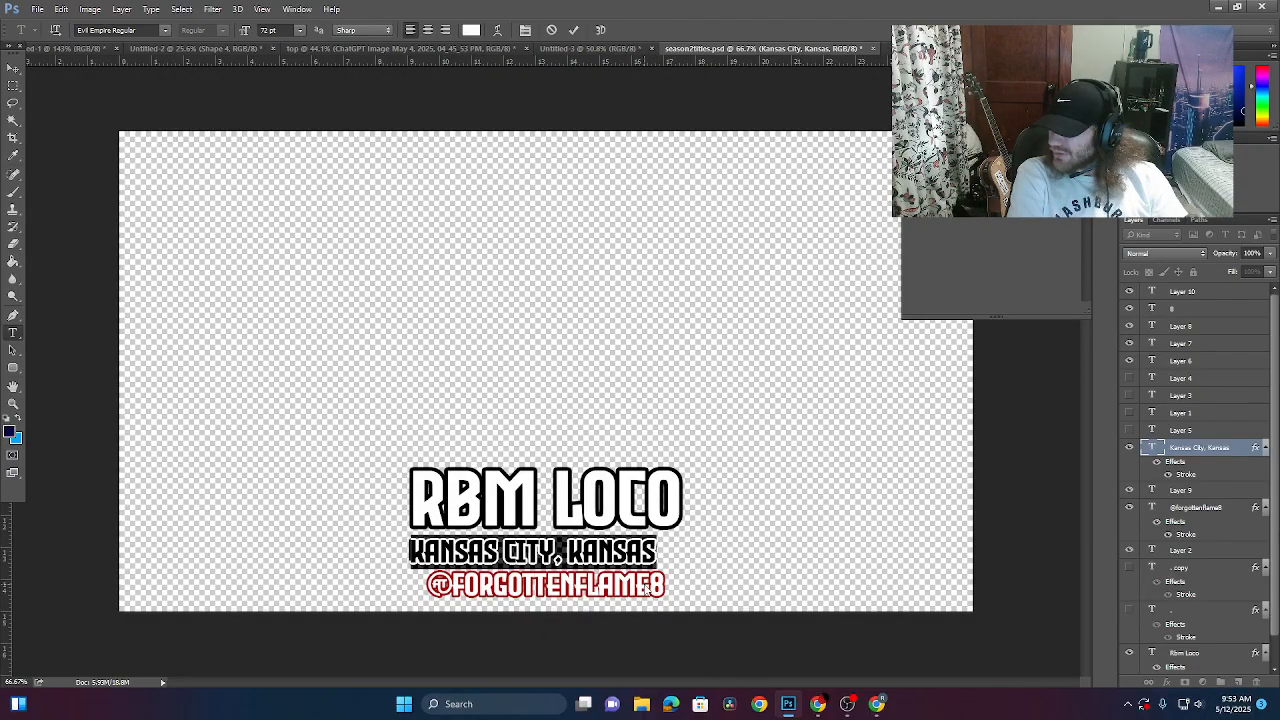
pyautogui.write('MER')
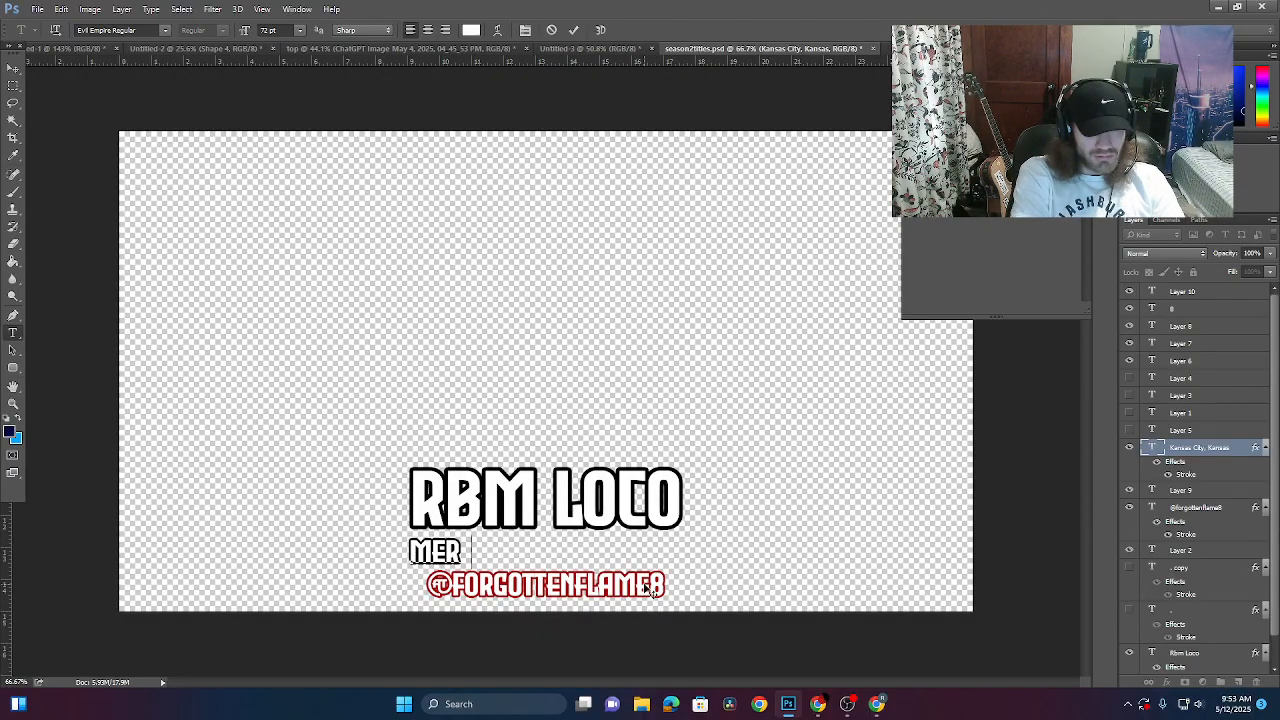
pyautogui.write('IDAN,')
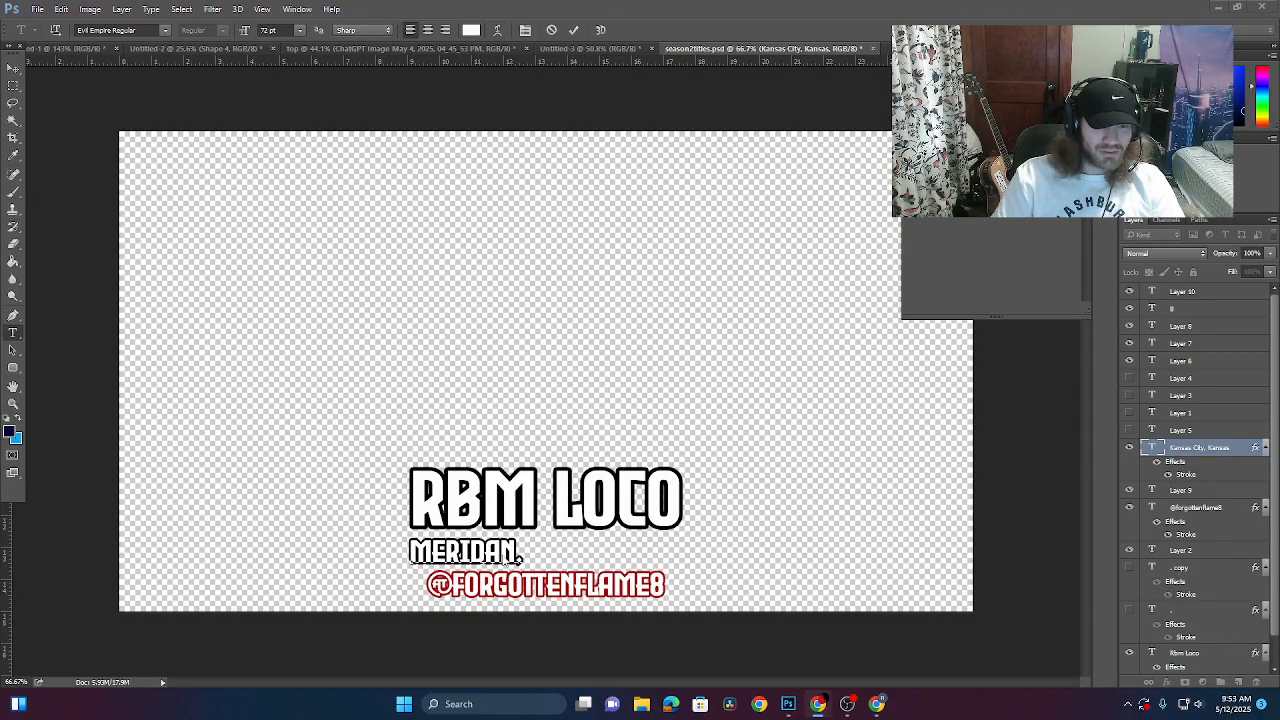
pyautogui.click(517, 559)
pyautogui.moveTo(537, 560); pyautogui.dragTo(532, 557)
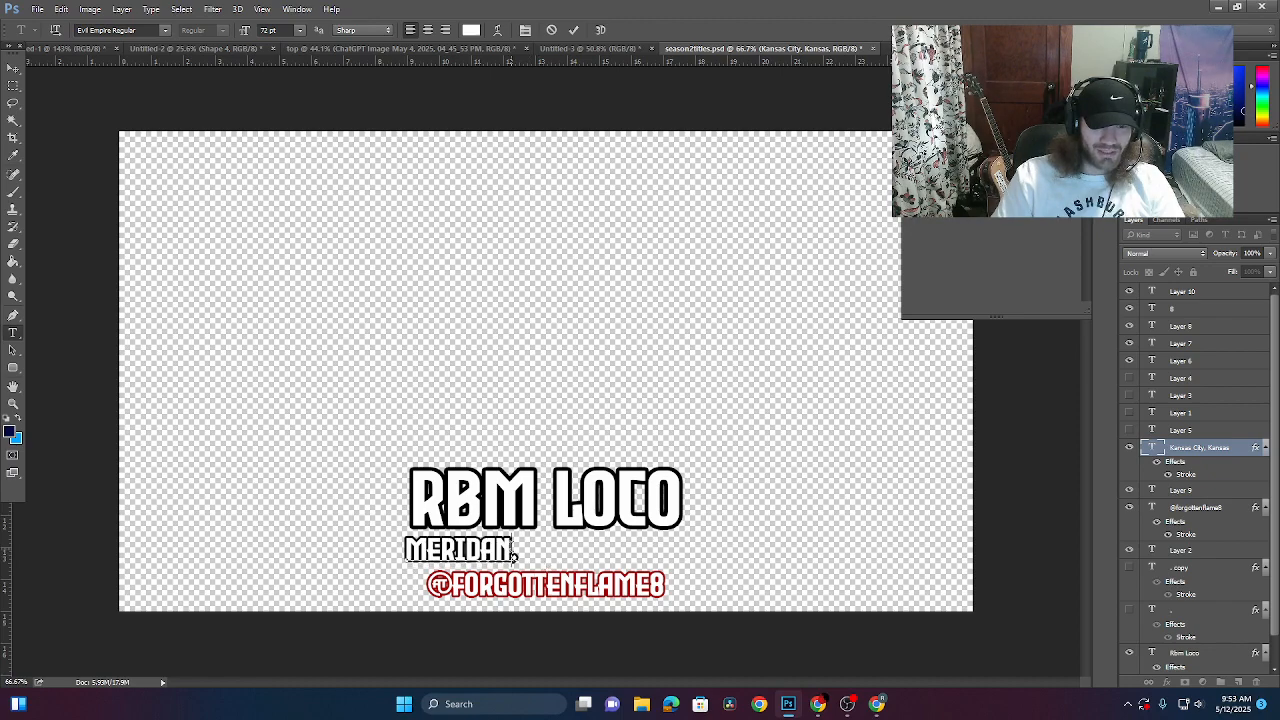
pyautogui.write('M')
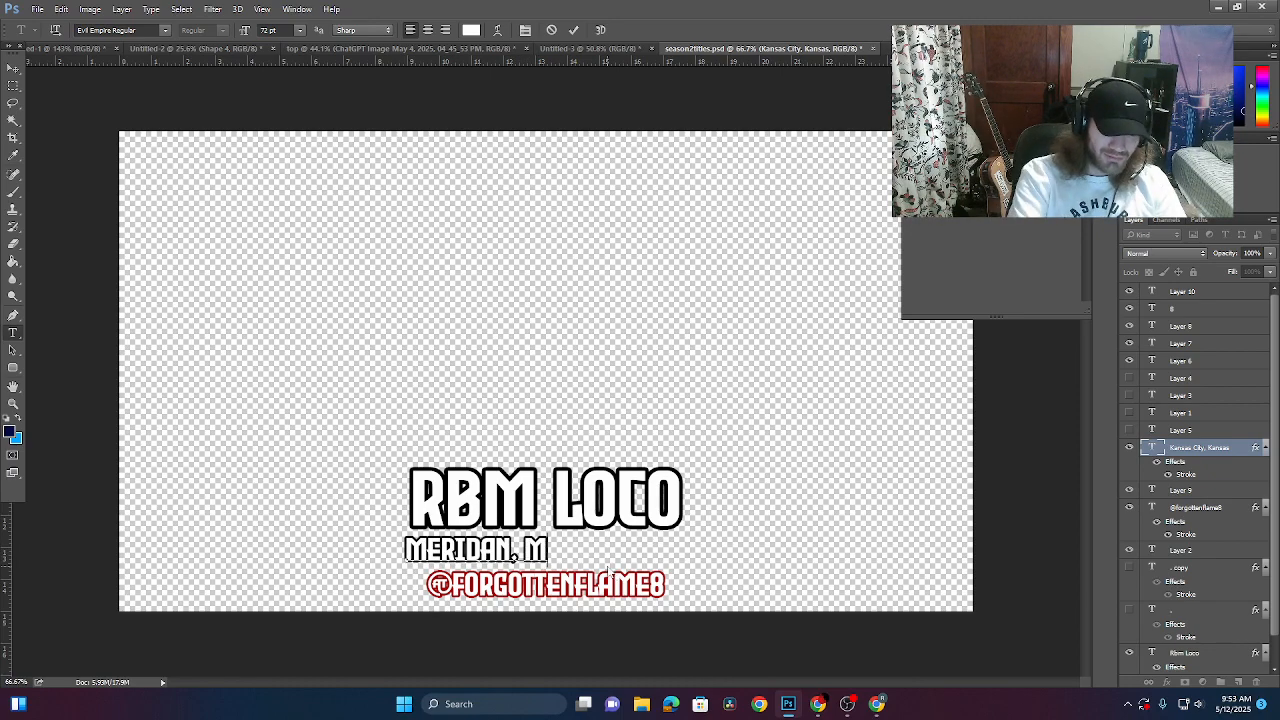
pyautogui.write('issi')
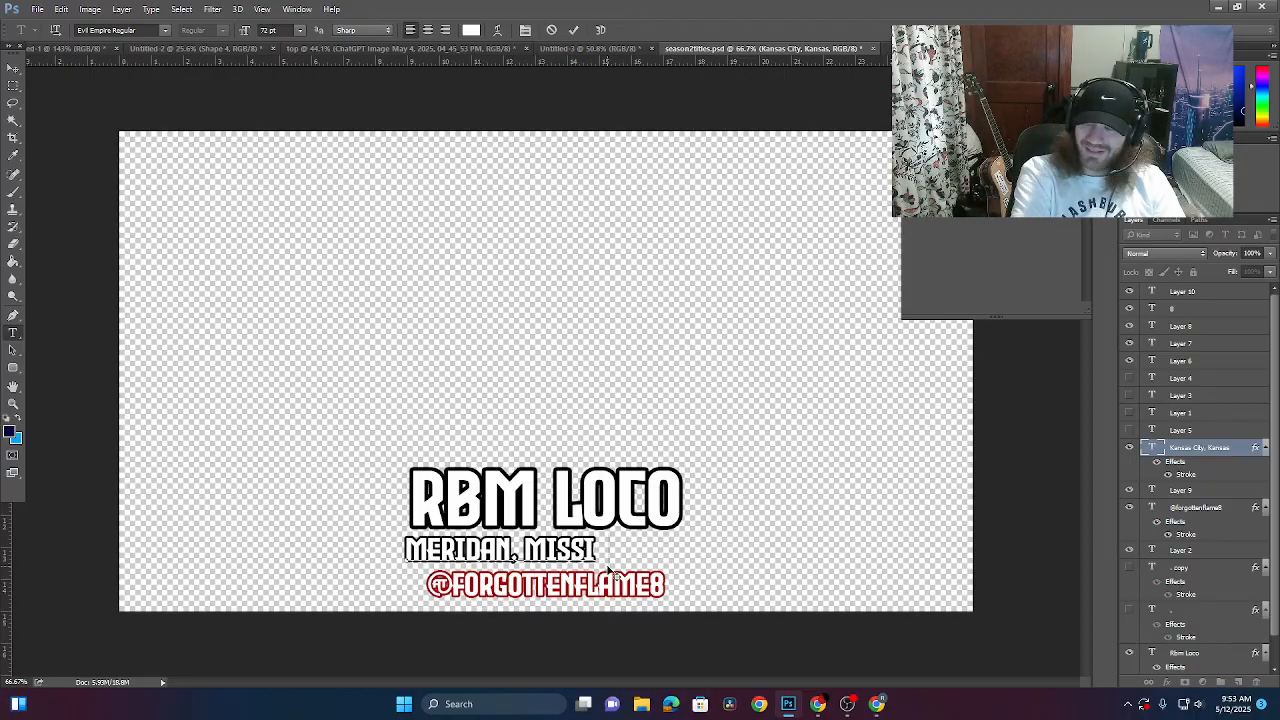
pyautogui.write('ssippi')
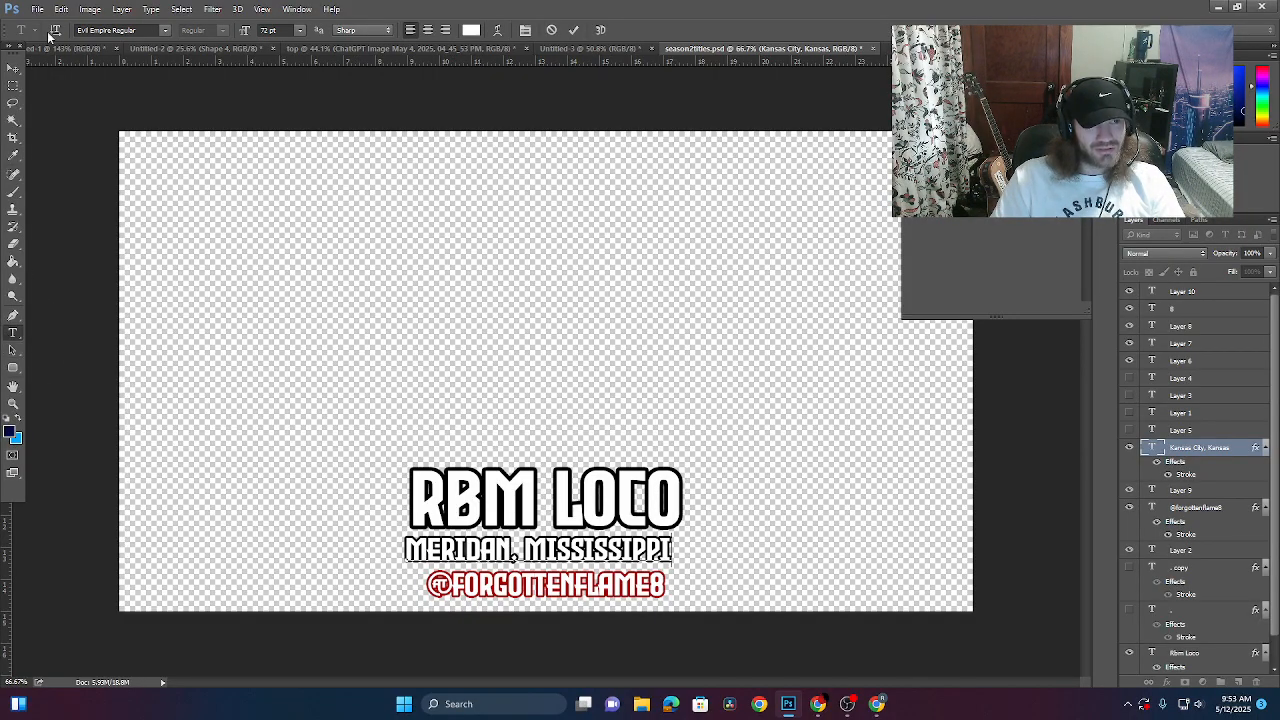
pyautogui.click(13, 332)
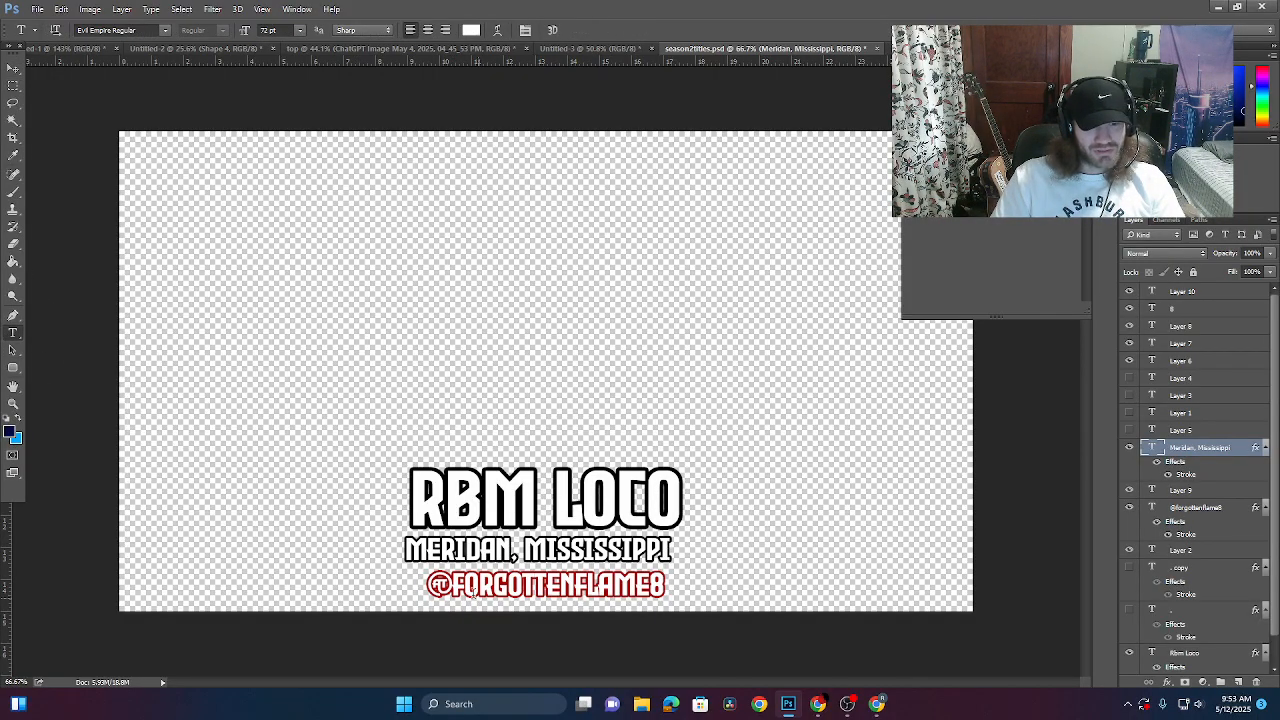
pyautogui.moveTo(455, 585); pyautogui.dragTo(814, 586)
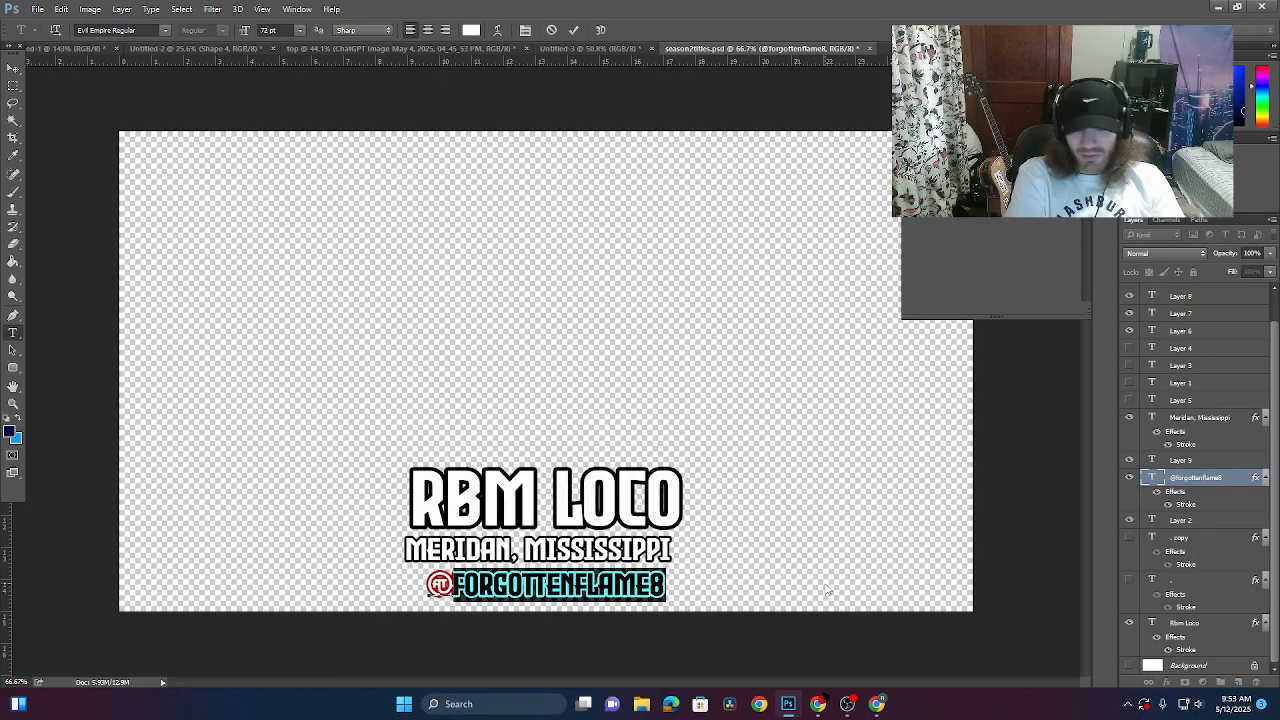
# - Type a new handle over the old one and move it toward centre
pyautogui.write('KODERE')
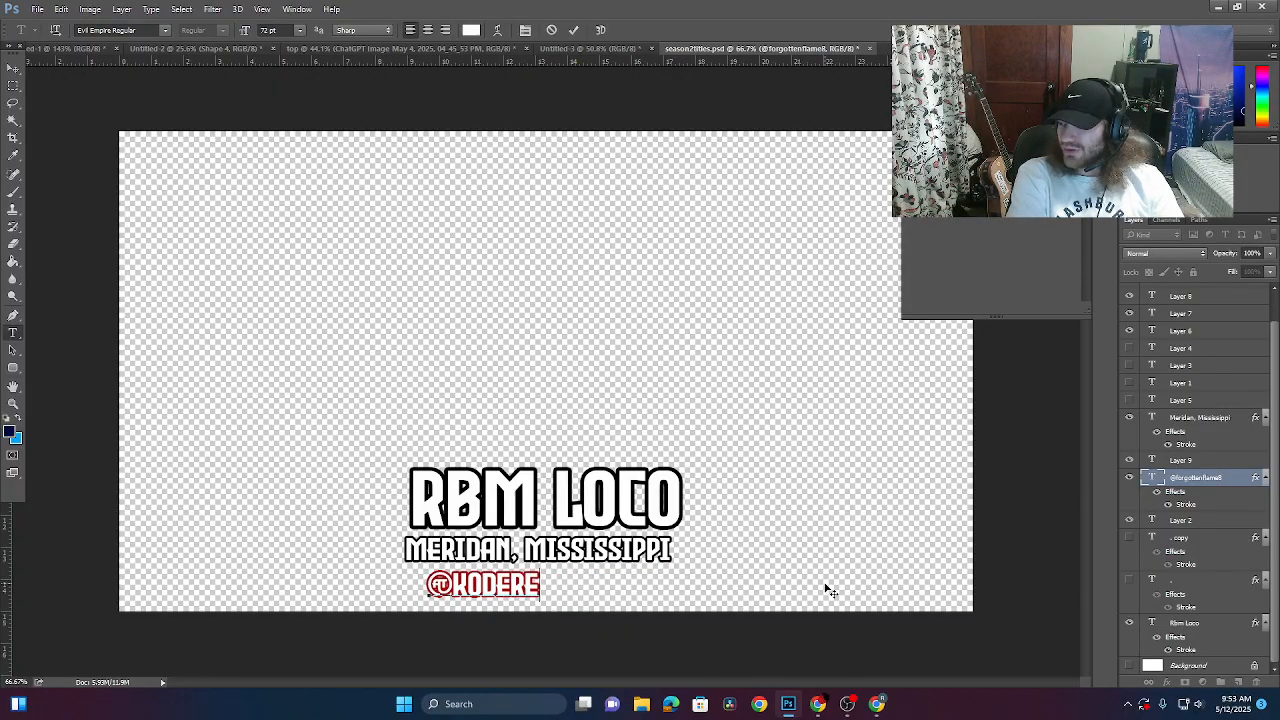
pyautogui.write('D')
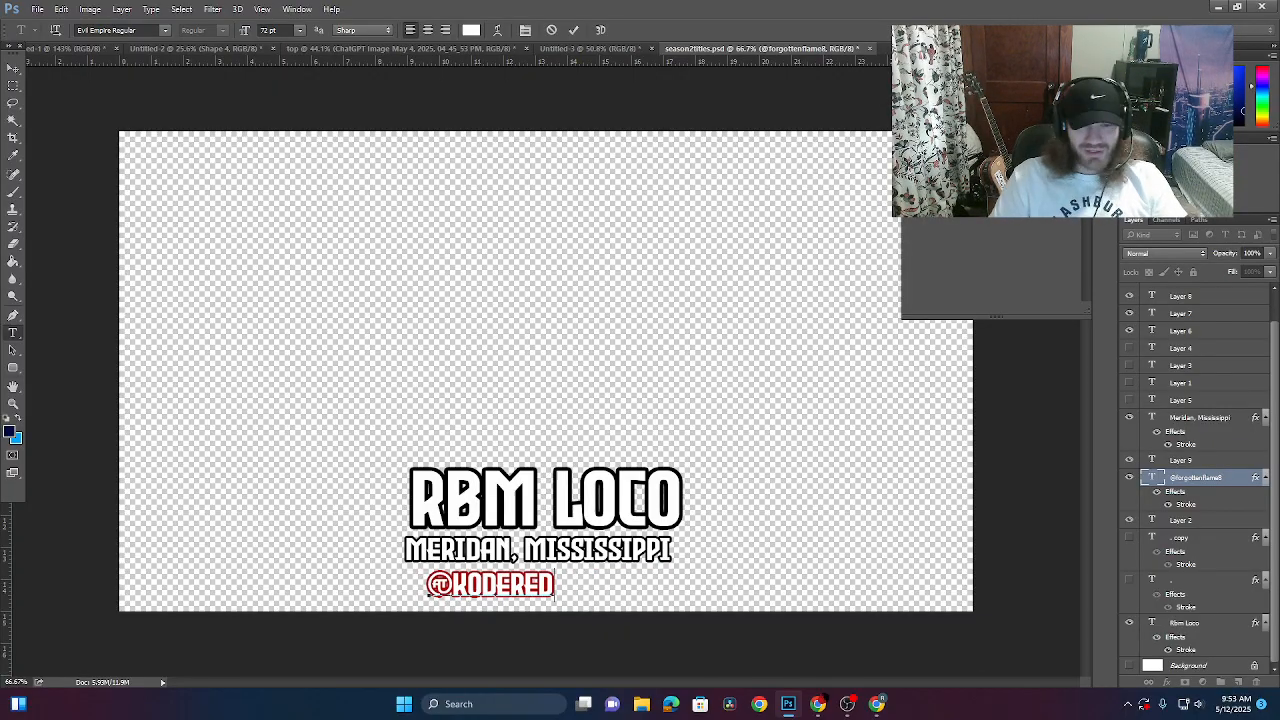
pyautogui.click(14, 68)
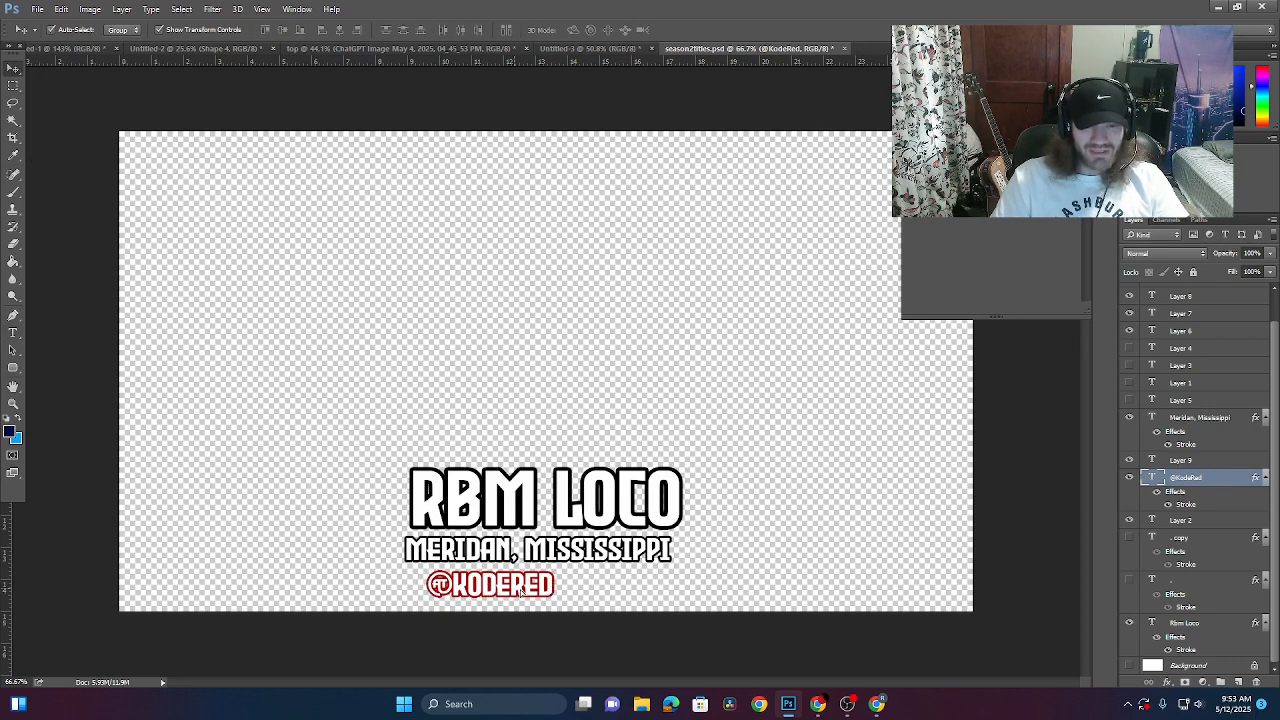
pyautogui.moveTo(517, 594); pyautogui.dragTo(559, 585)
pyautogui.click(575, 652)
pyautogui.click(591, 620)
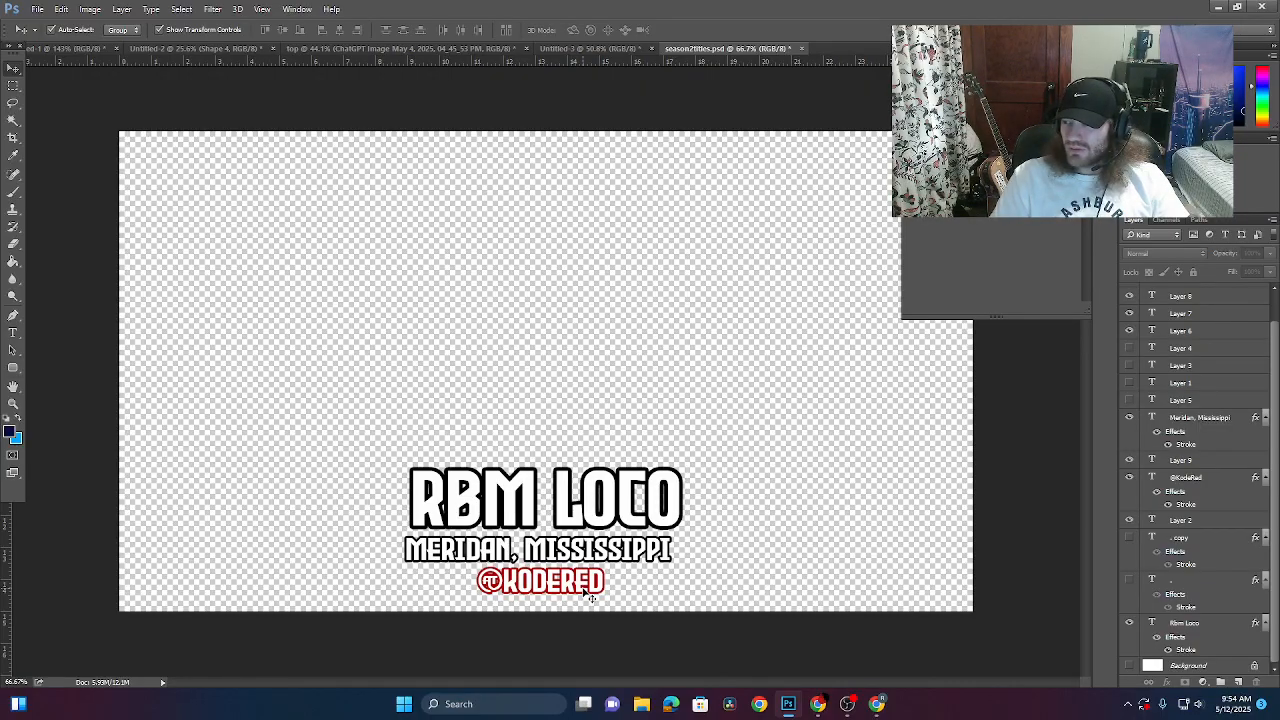
# - Reselect the handle name after the @ sign and retype the corrected handle
pyautogui.click(13, 332)
pyautogui.click(503, 580)
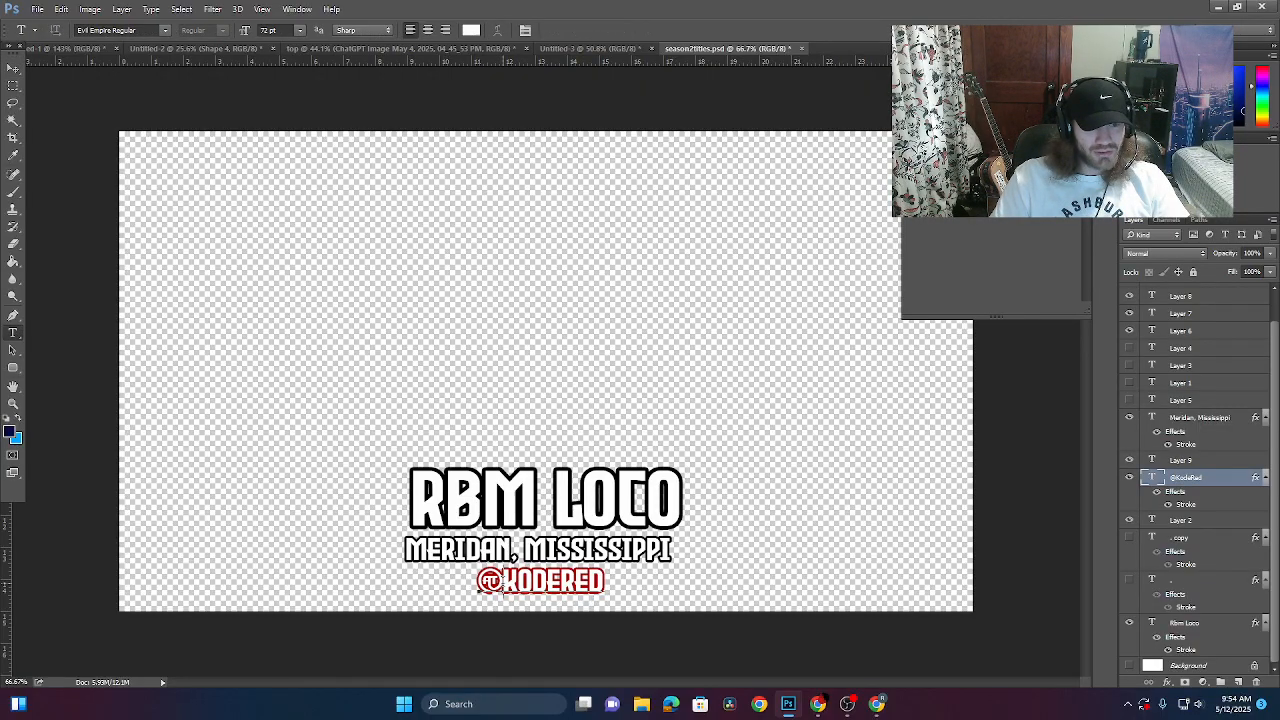
pyautogui.moveTo(503, 580); pyautogui.dragTo(743, 583)
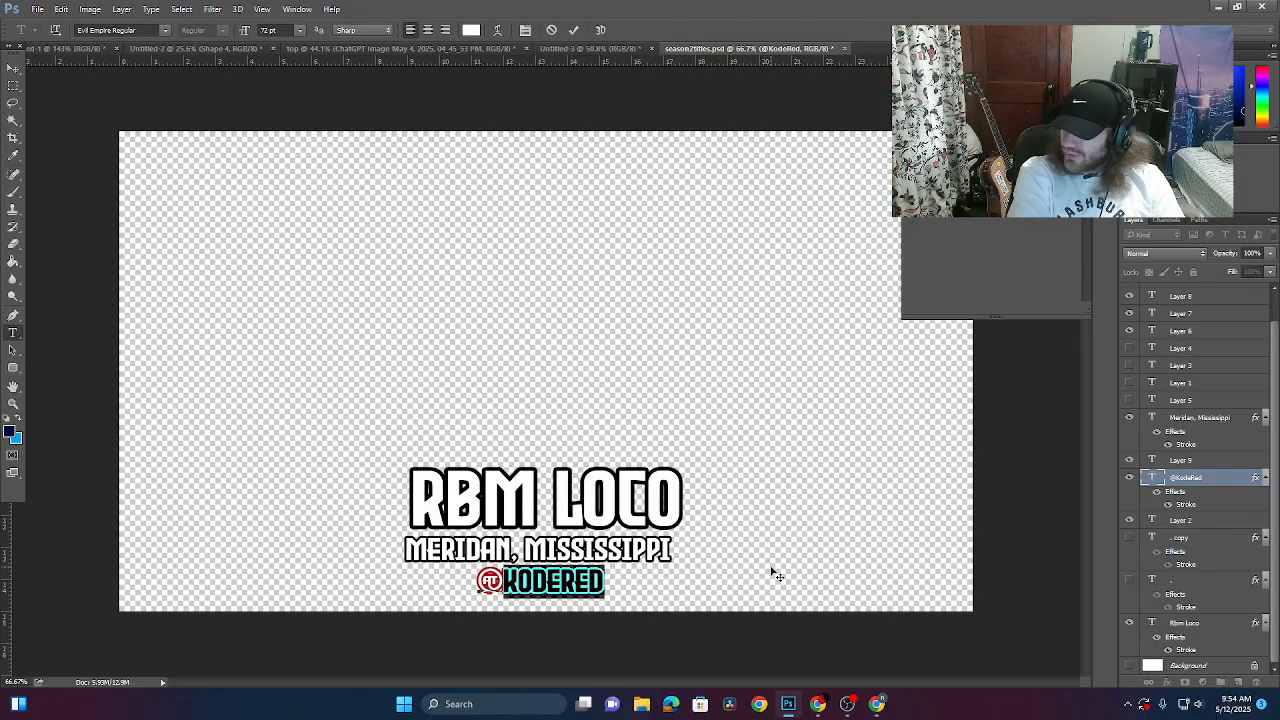
pyautogui.write('RO')
pyautogui.press('BackSpace')
pyautogui.write('B')
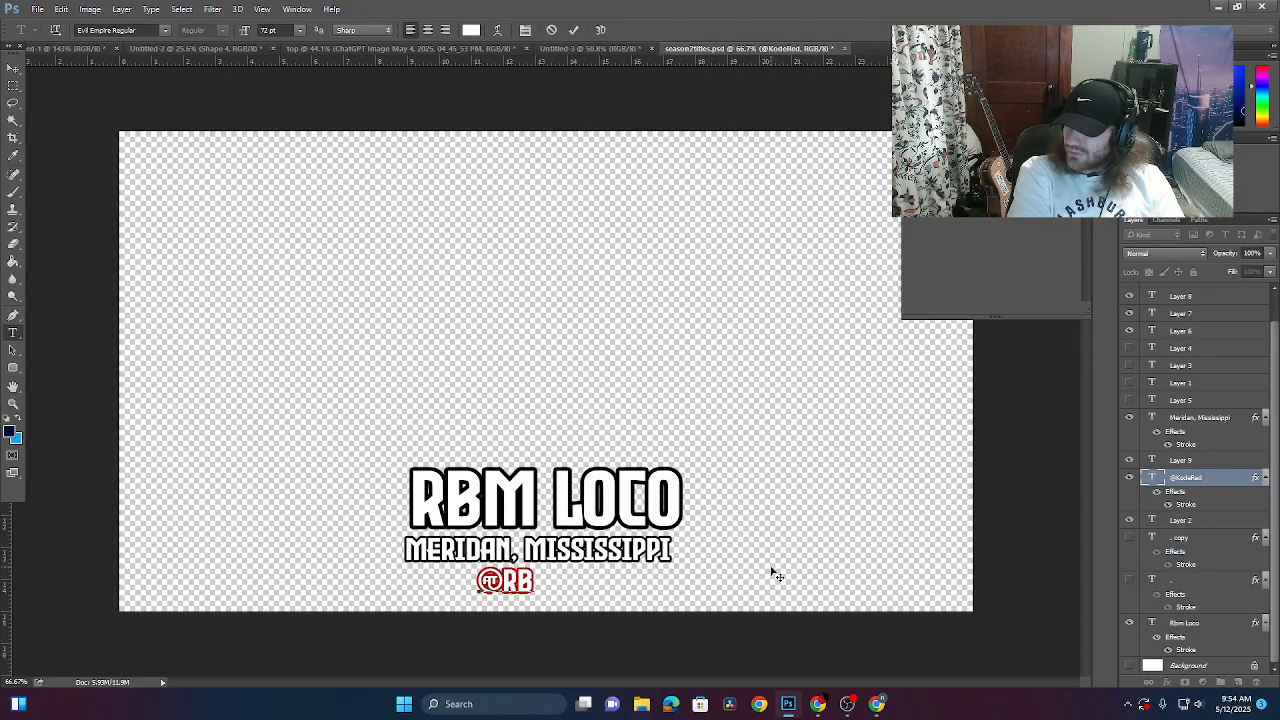
pyautogui.write('MLOCO')
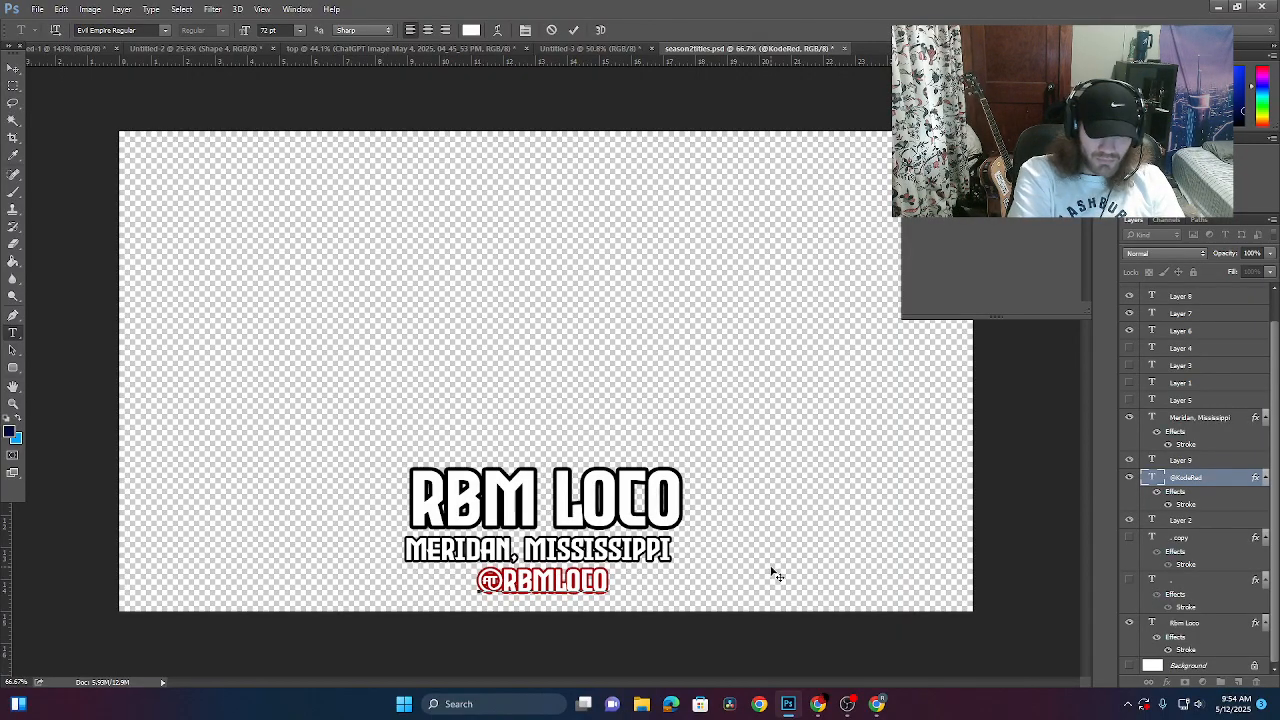
pyautogui.write('99')
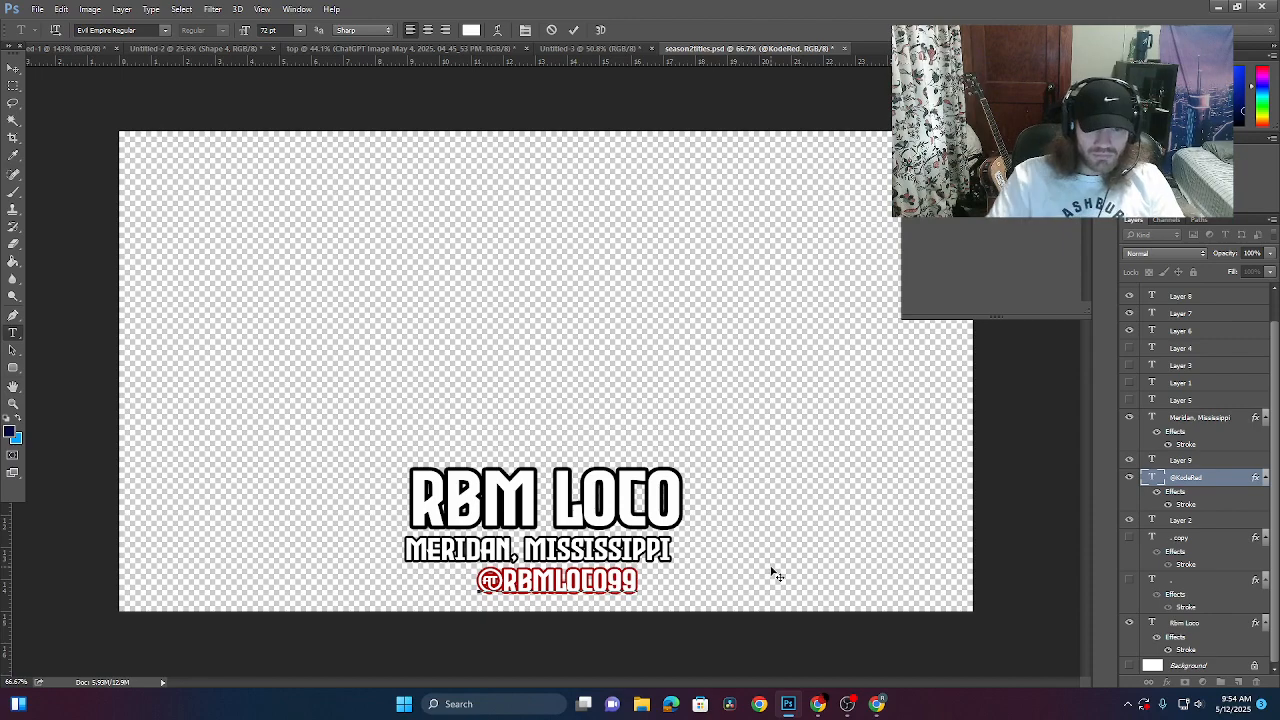
# - Centre the finished handle under the title and Quick Export the card as PNG
pyautogui.click(13, 67)
pyautogui.moveTo(595, 588); pyautogui.dragTo(583, 588)
pyautogui.click(40, 8)
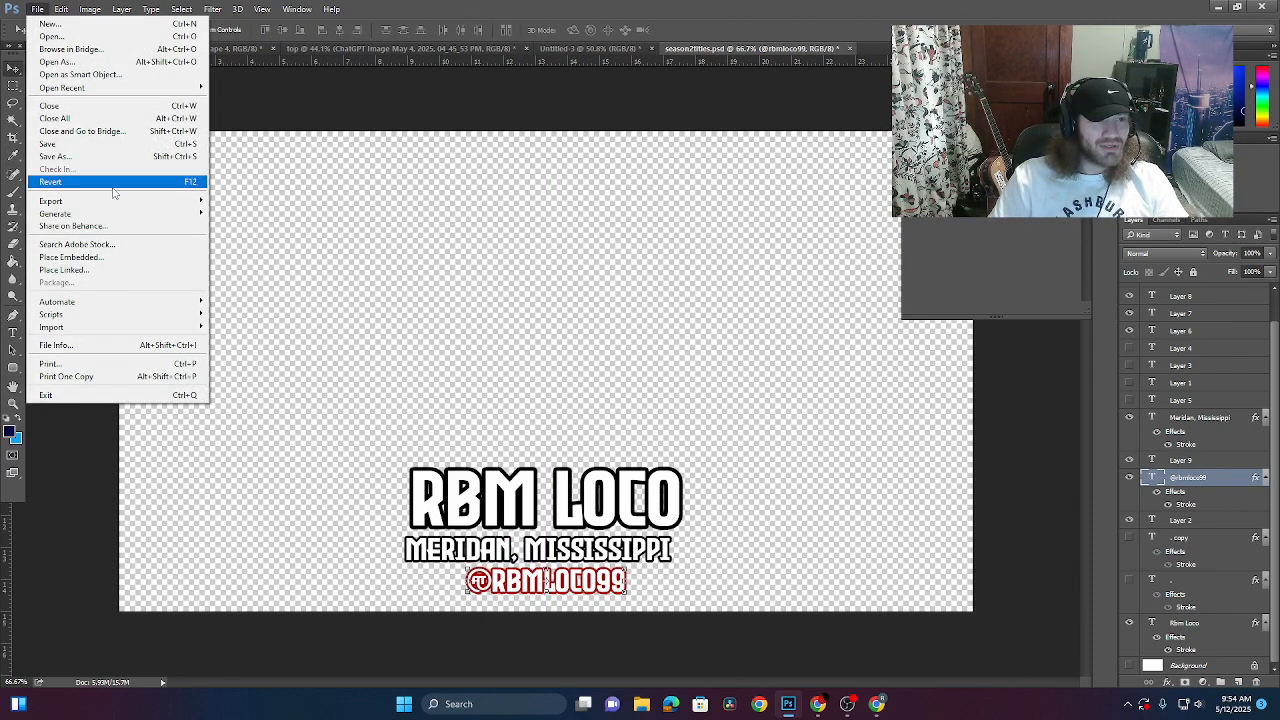
pyautogui.moveTo(120, 200)
pyautogui.click(300, 201)
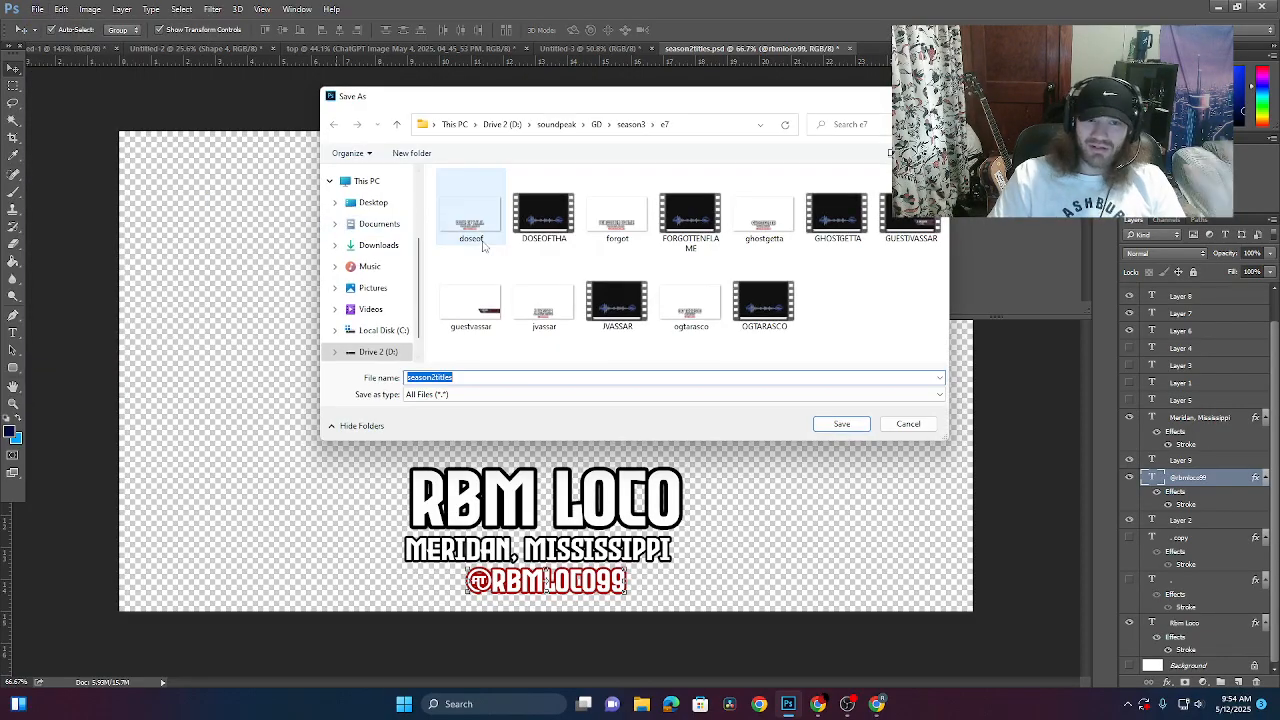
# - Create a new folder named e8 inside season3
pyautogui.click(630, 124)
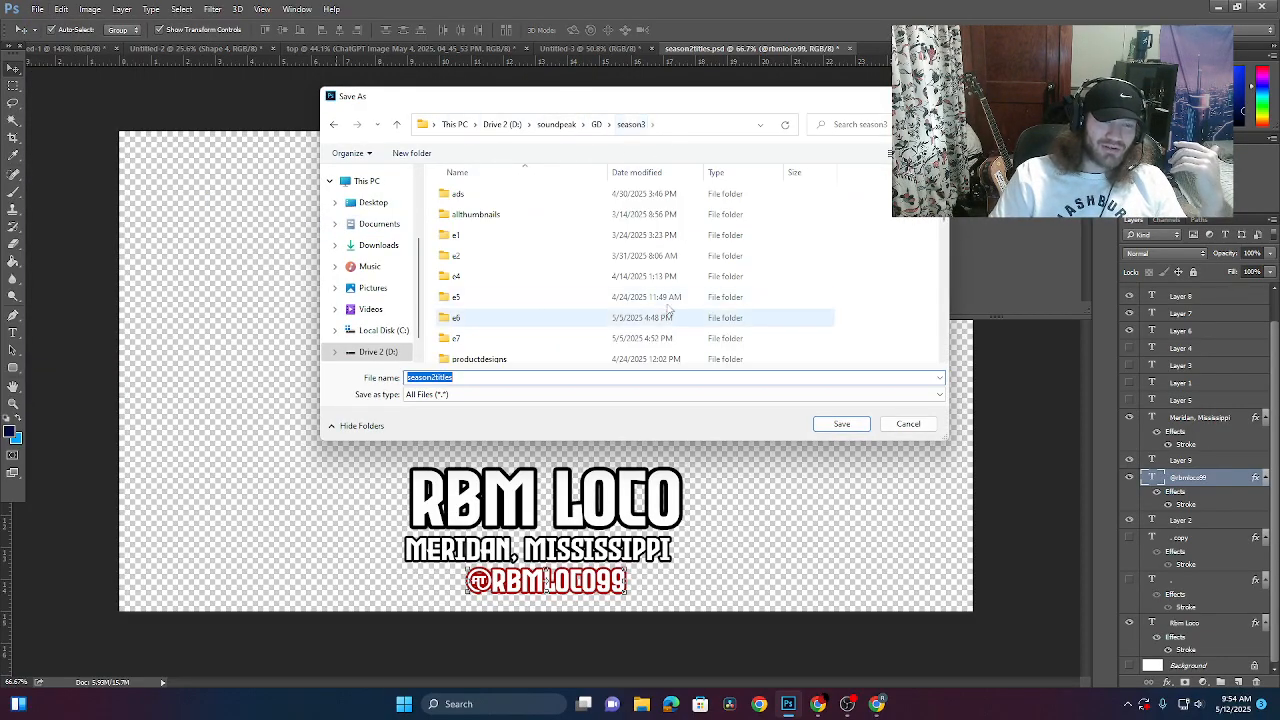
pyautogui.rightClick(865, 341)
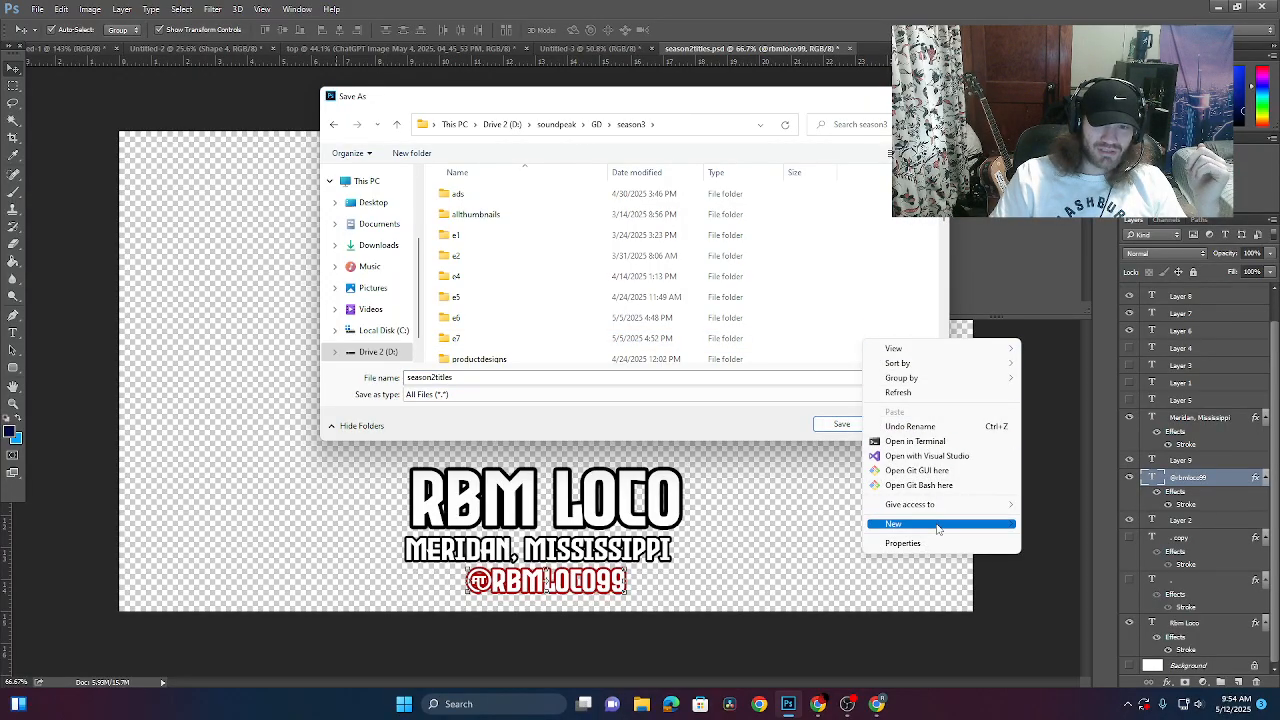
pyautogui.moveTo(900, 523)
pyautogui.click(1052, 312)
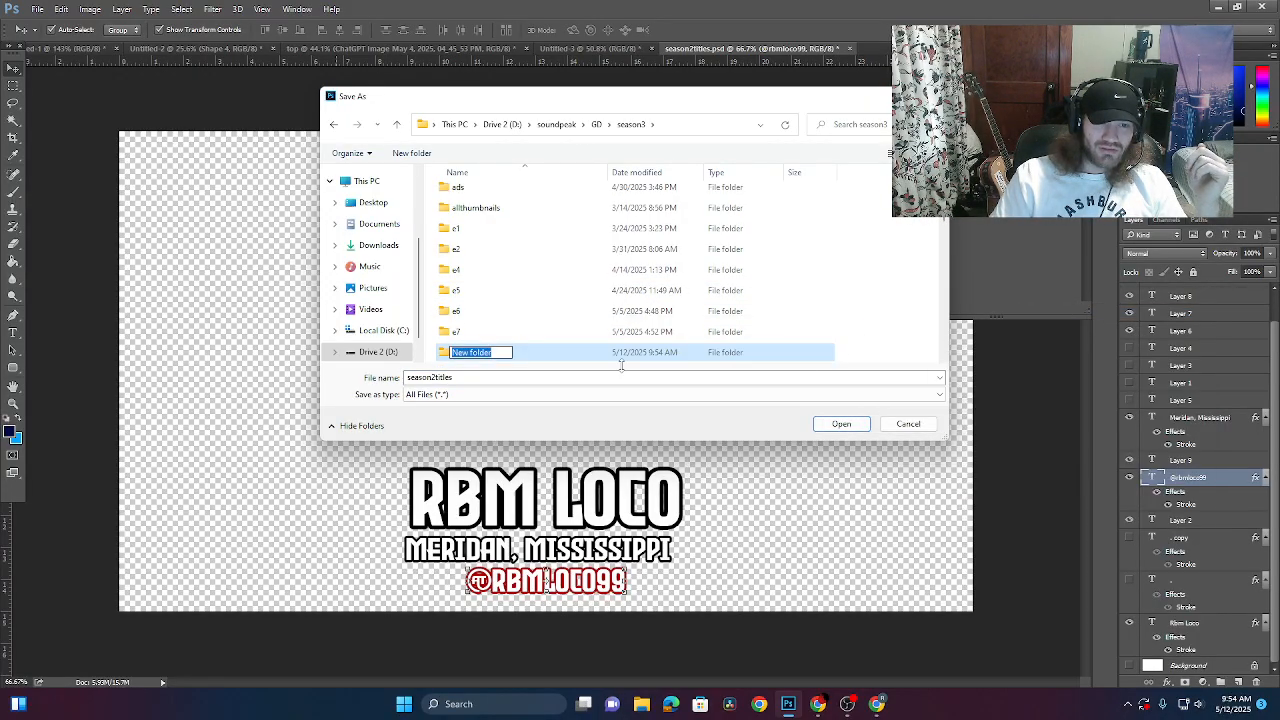
pyautogui.write('e')
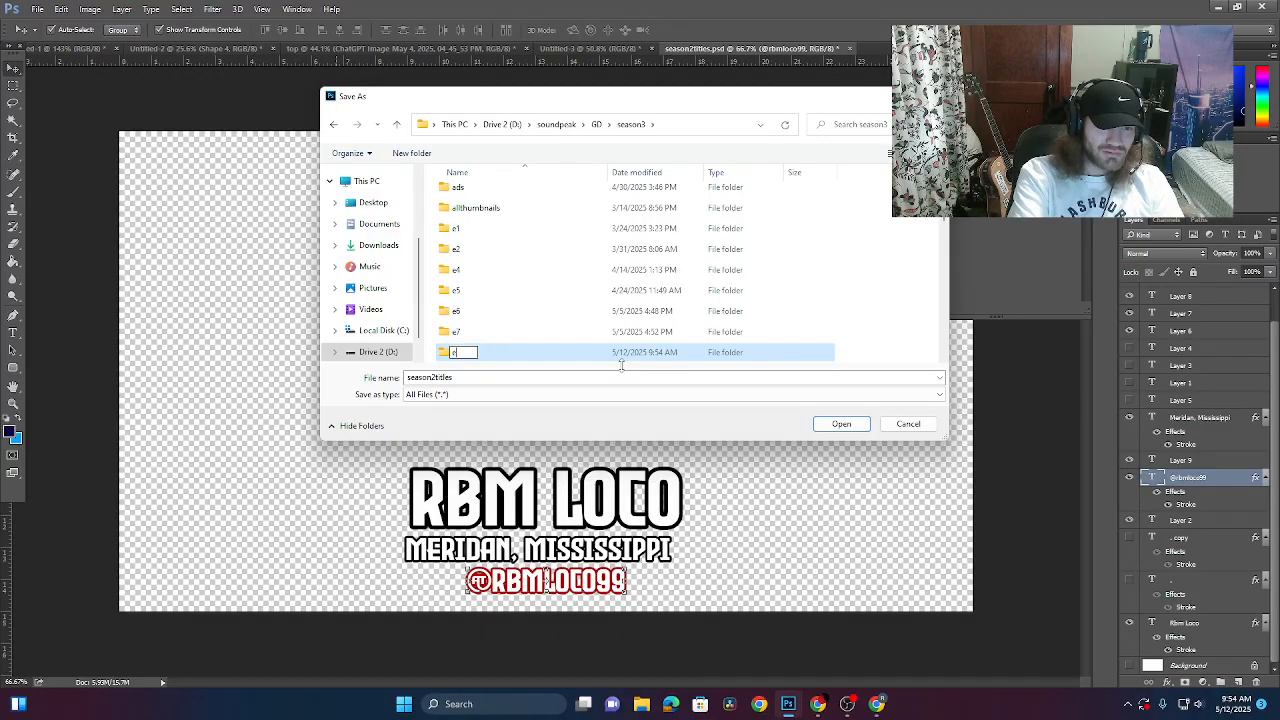
pyautogui.write('8')
pyautogui.press('Return')
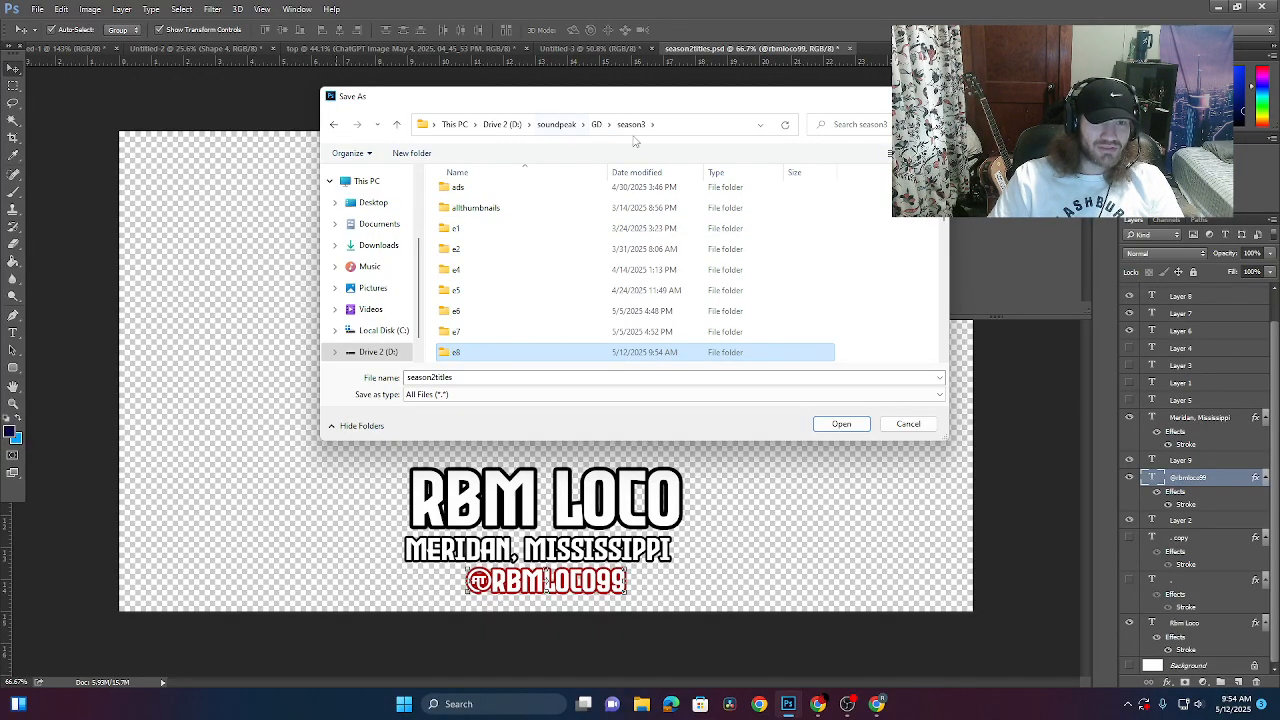
# - Save the exported PNG in the e8 folder as 'rbmloco'
pyautogui.doubleClick(455, 354)
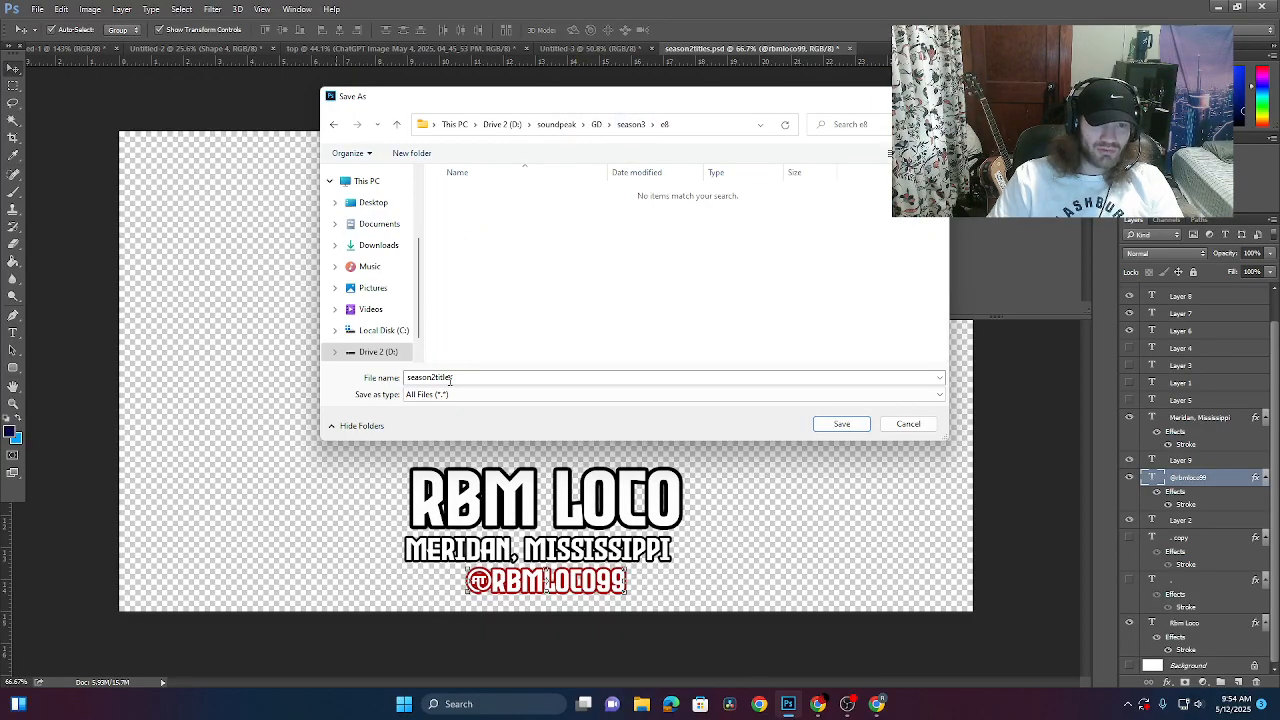
pyautogui.doubleClick(466, 377)
pyautogui.write('rbm')
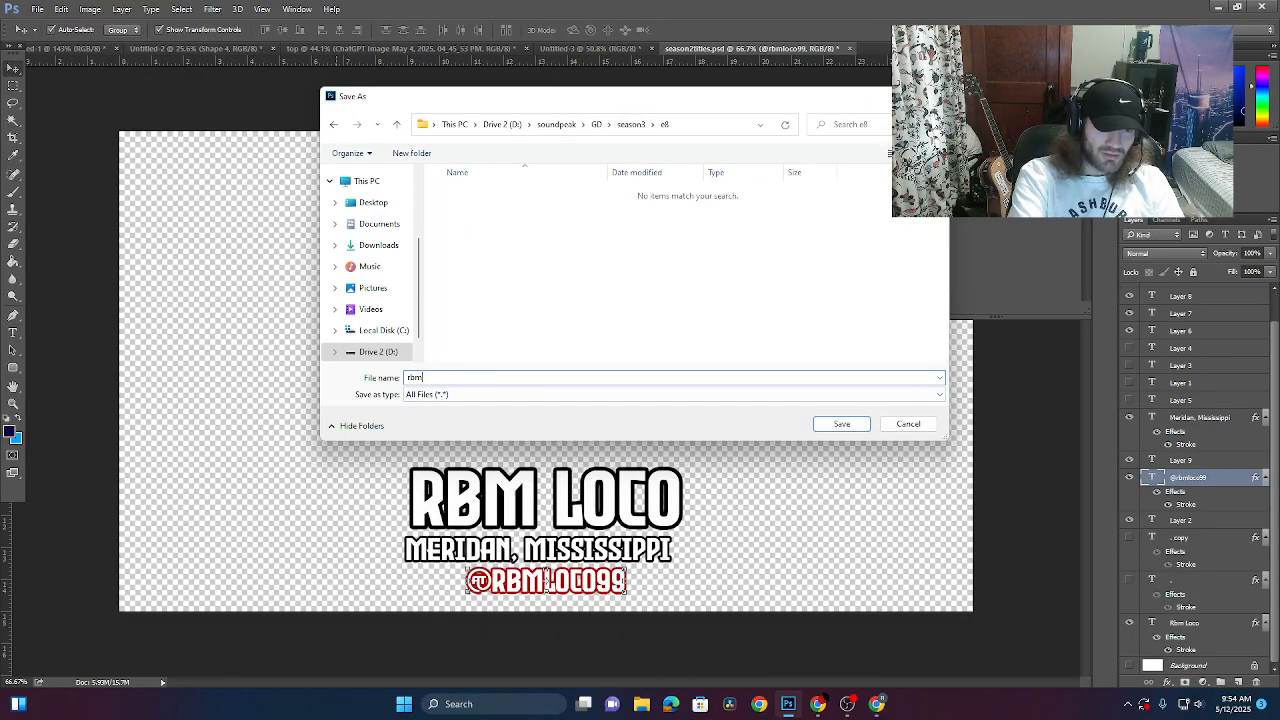
pyautogui.write('loco')
pyautogui.press('Return')
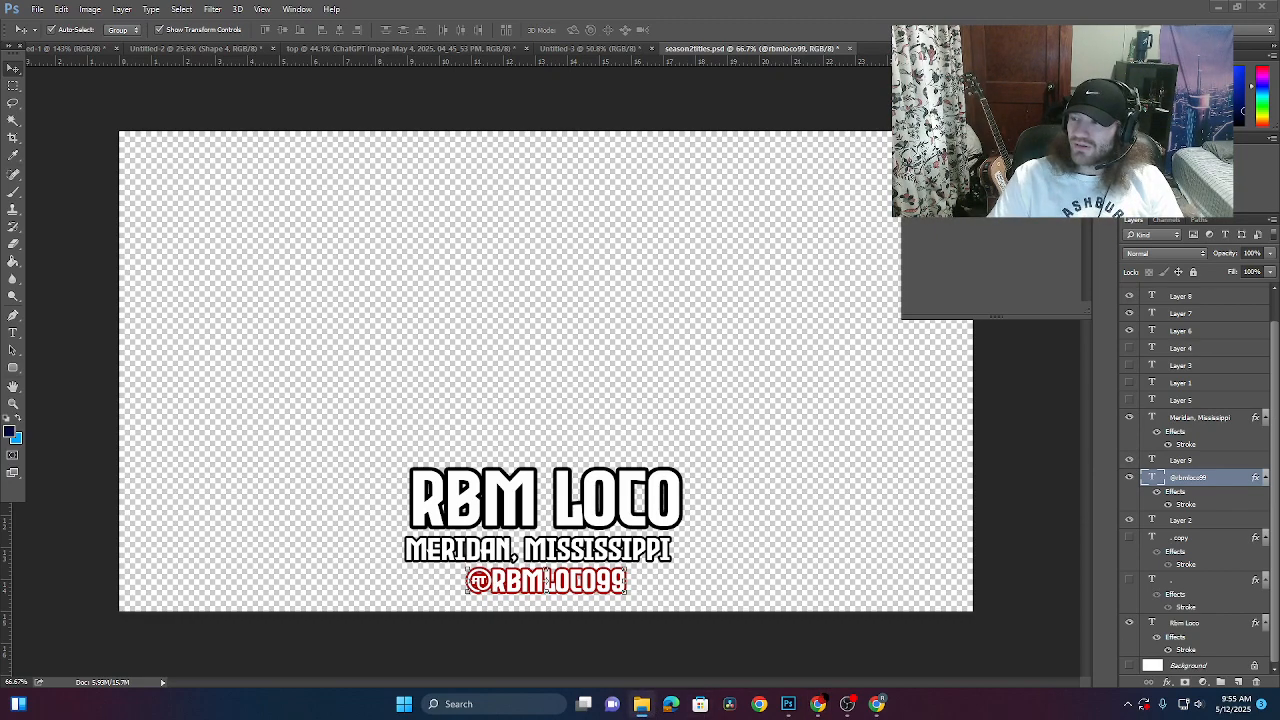
pyautogui.click(458, 704)
pyautogui.click(474, 313)
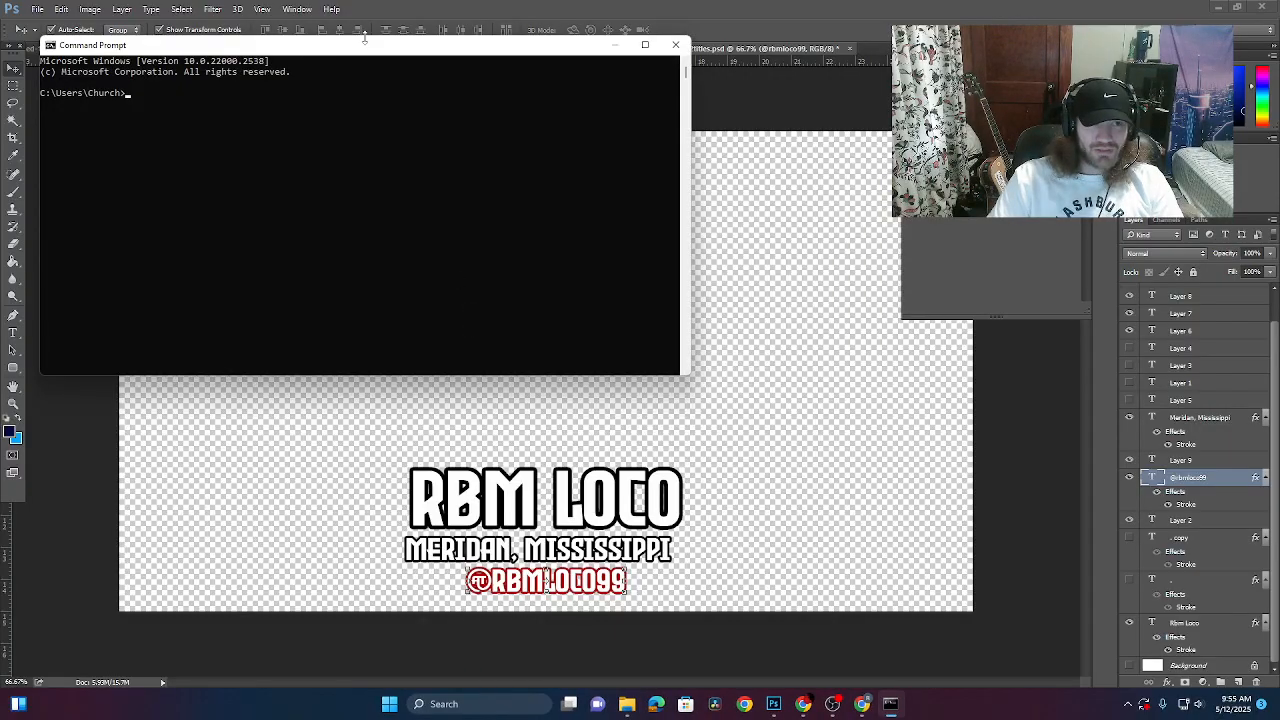
pyautogui.click(676, 45)
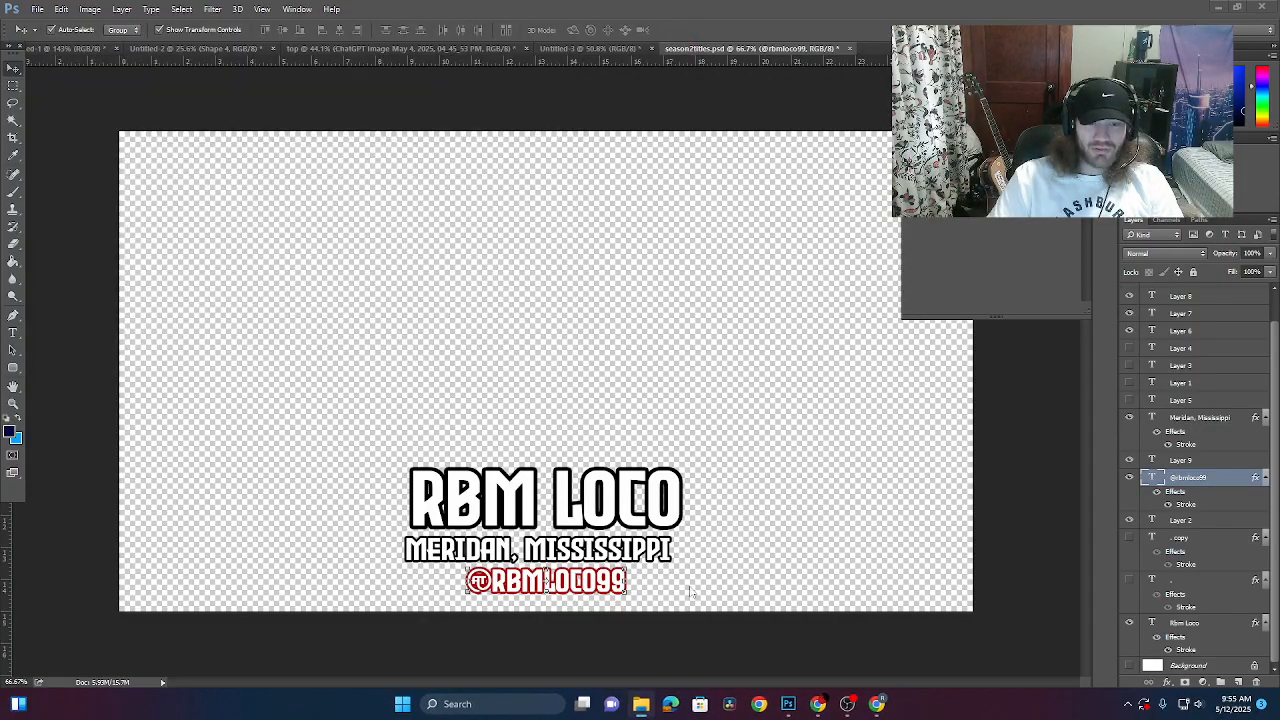
# - Replace the artist name line with the creator's own name and nudge it into place
pyautogui.click(13, 333)
pyautogui.click(490, 497)
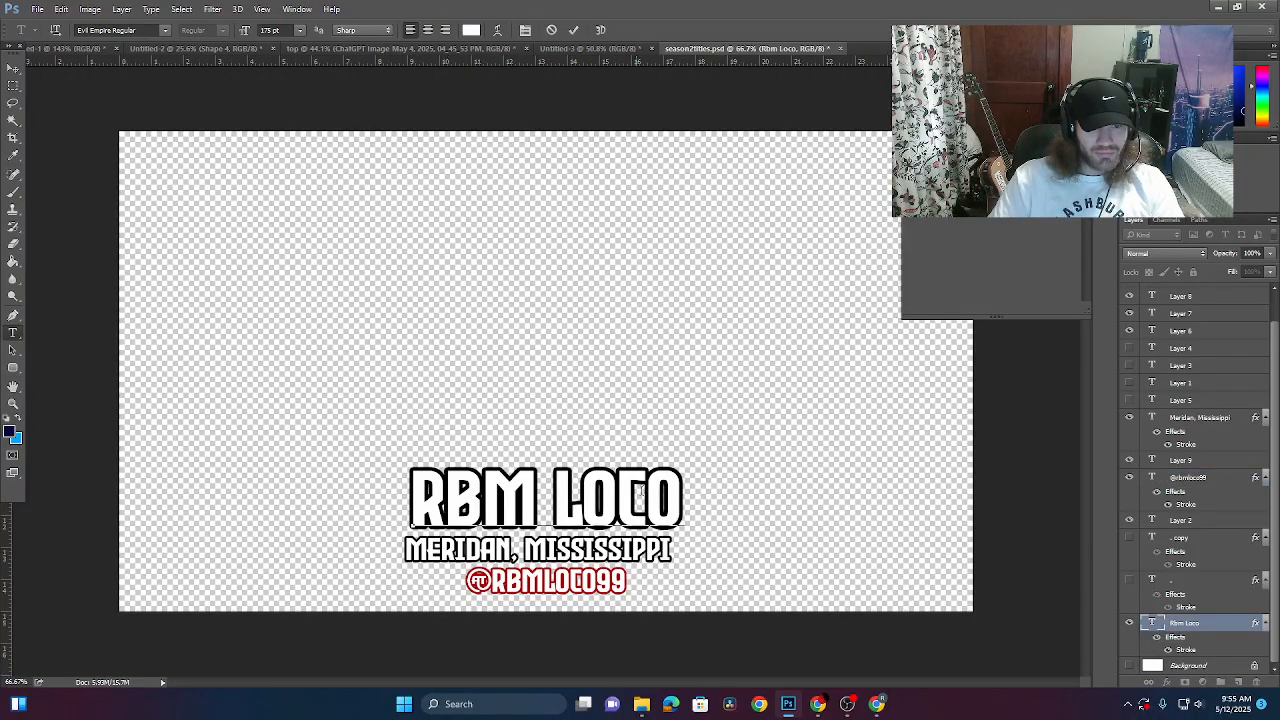
pyautogui.moveTo(681, 495); pyautogui.dragTo(151, 474)
pyautogui.press('BackSpace')
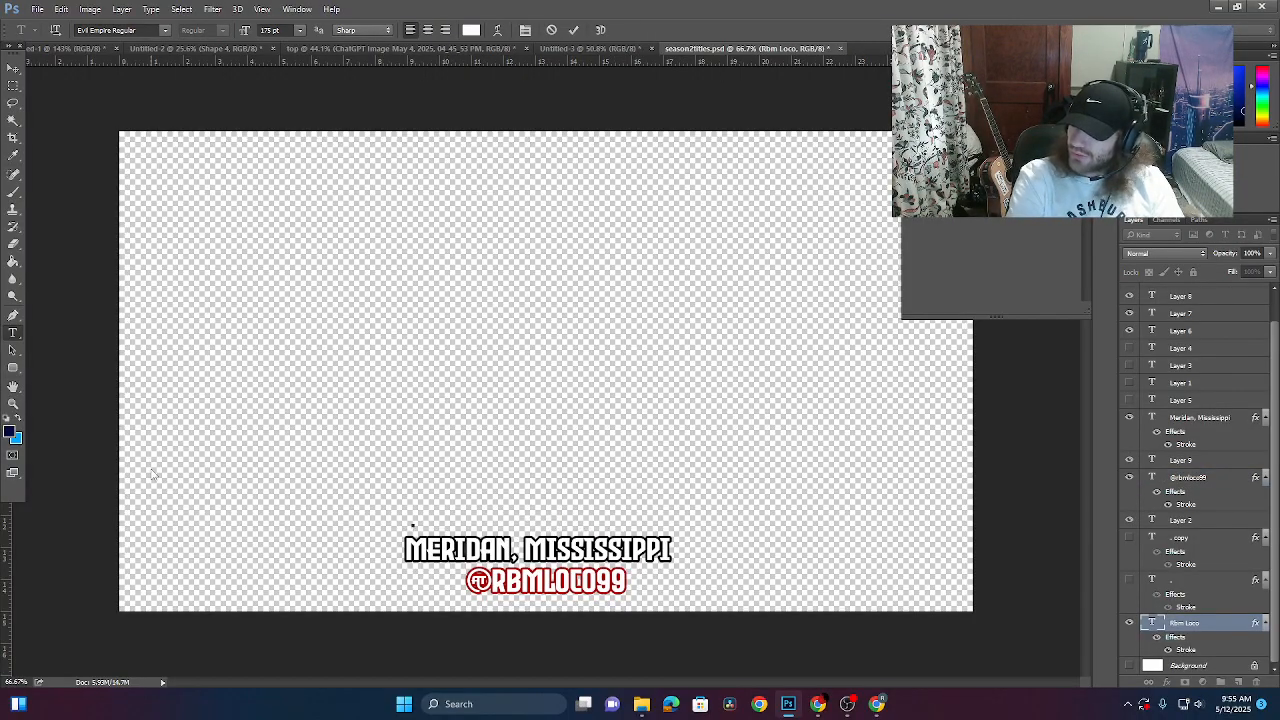
pyautogui.write('KODERE')
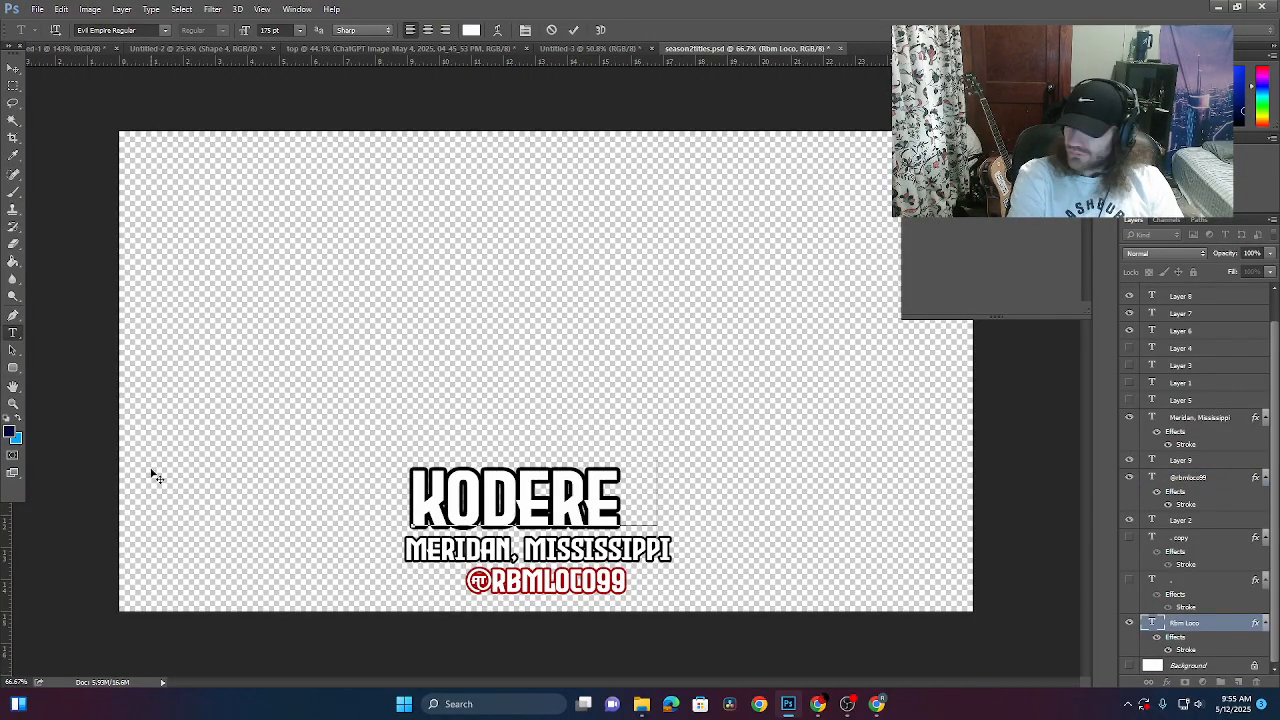
pyautogui.write('D93')
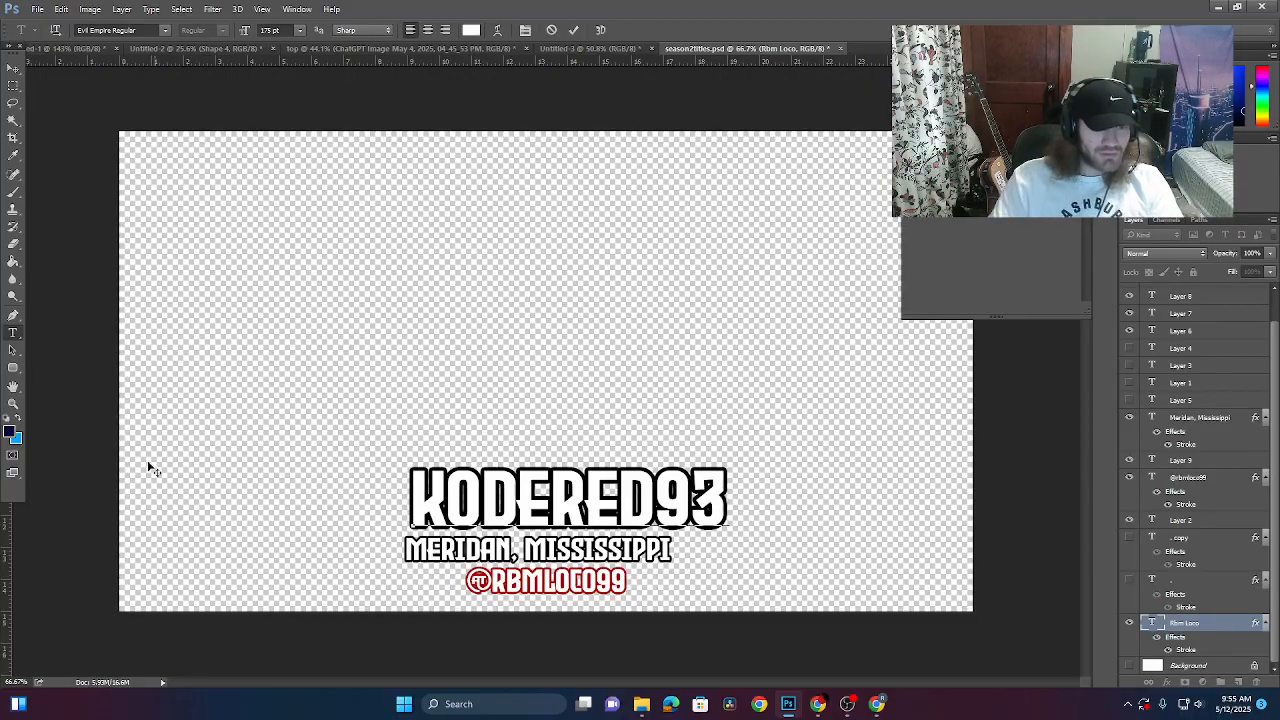
pyautogui.click(13, 67)
pyautogui.moveTo(613, 500)
pyautogui.mouseDown()
pyautogui.moveTo(583, 500)
pyautogui.moveTo(613, 503)
pyautogui.mouseUp()
# - Change the location line from MERIDAN, MISSISSIPPI to SOUTH CAROLINA
pyautogui.click(13, 334)
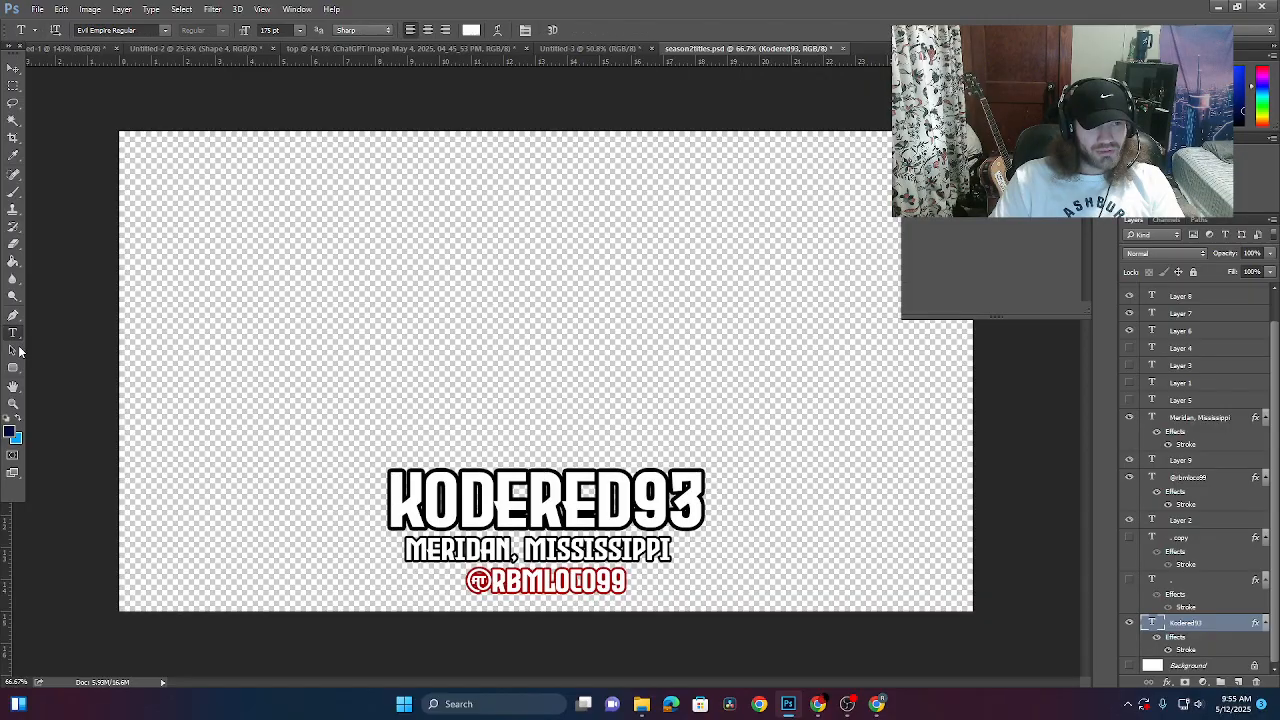
pyautogui.click(527, 552)
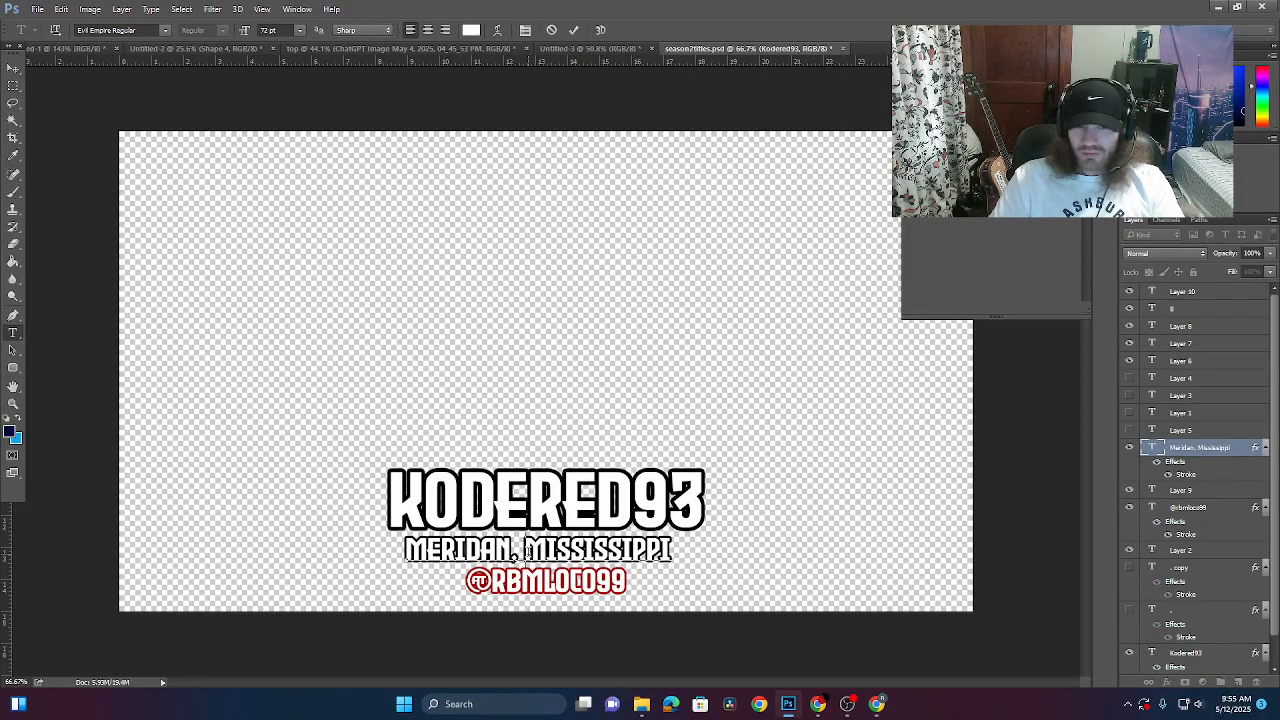
pyautogui.moveTo(672, 549); pyautogui.dragTo(320, 533)
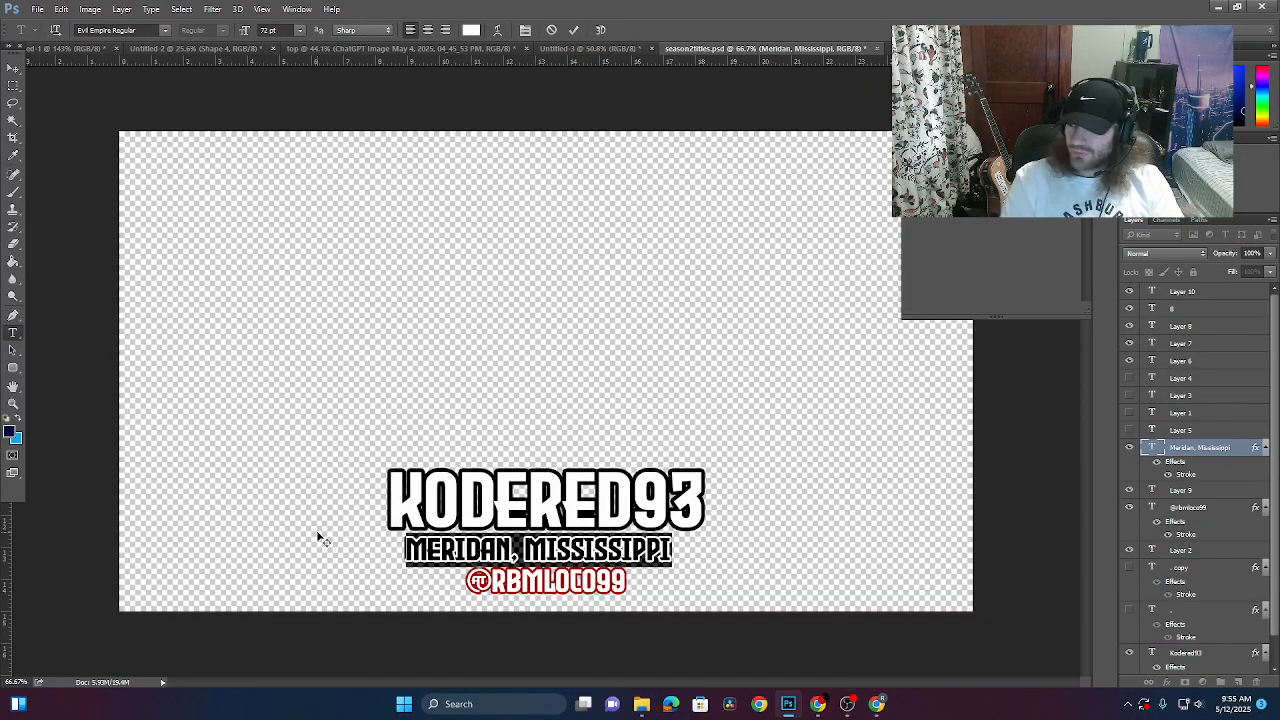
pyautogui.write('SOUTH')
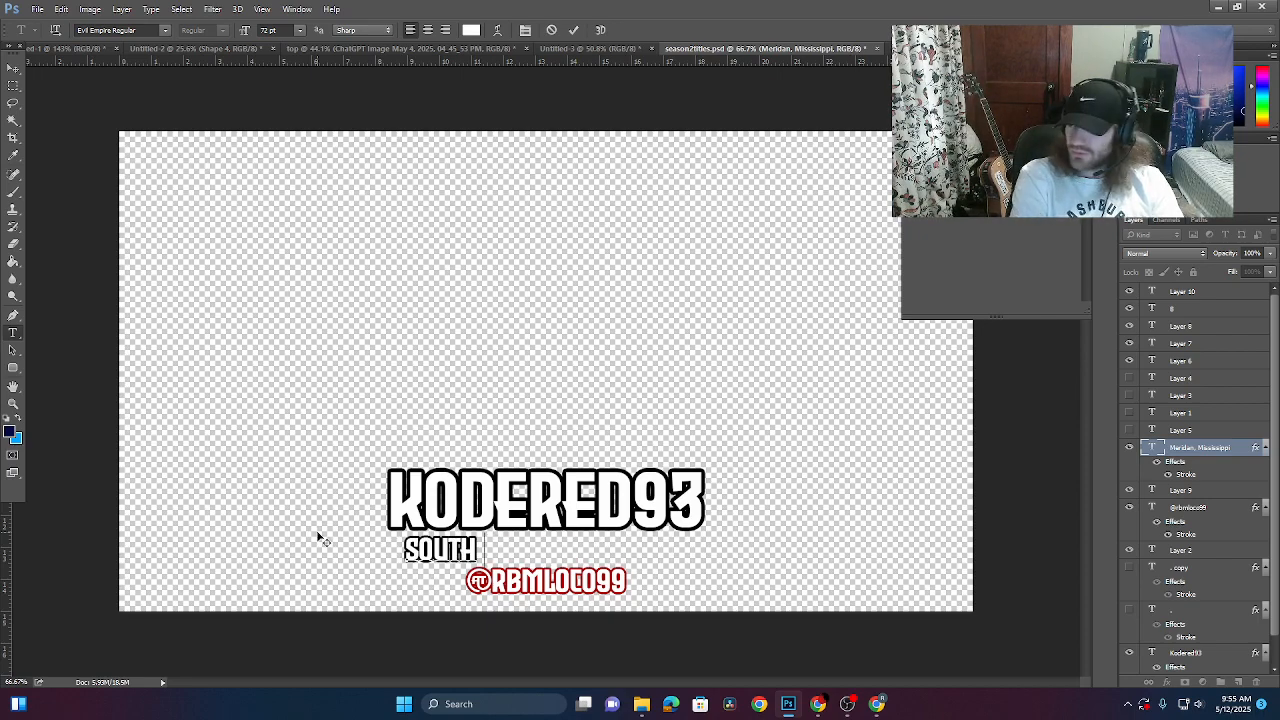
pyautogui.write(' CAROLINA')
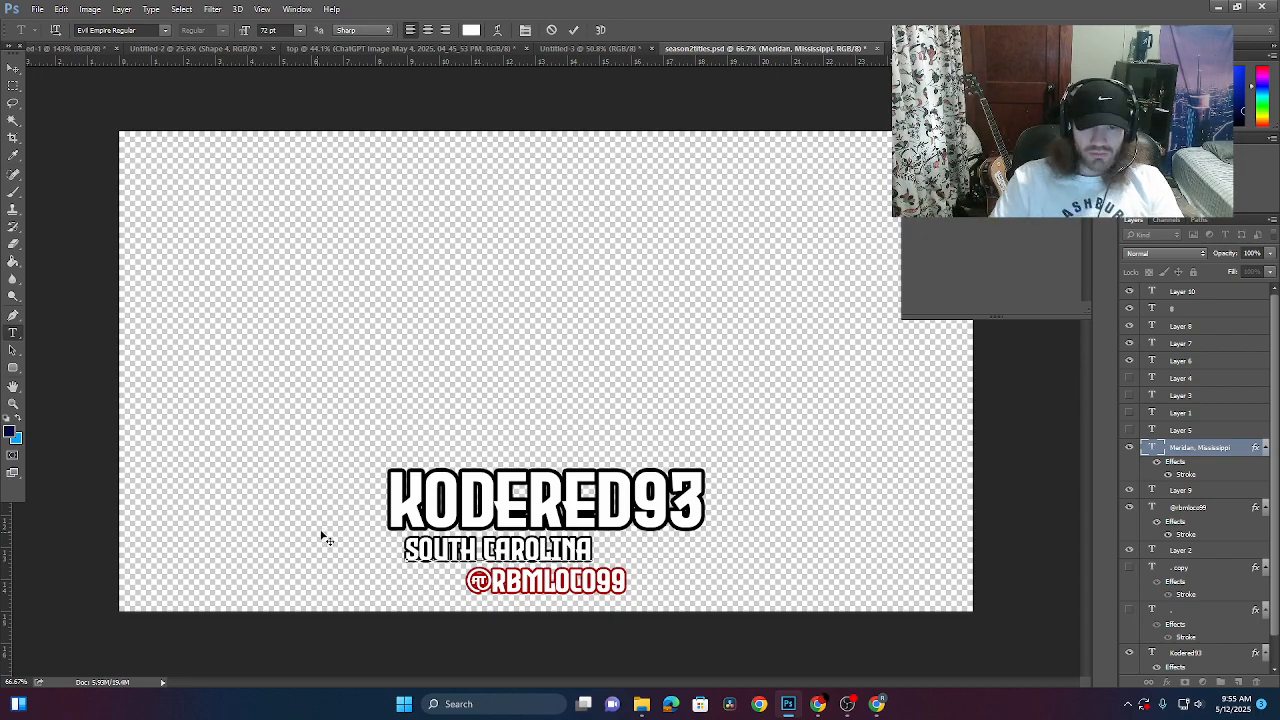
pyautogui.click(13, 67)
# - Retype the handle after the @ sign with the creator's handle
pyautogui.click(13, 332)
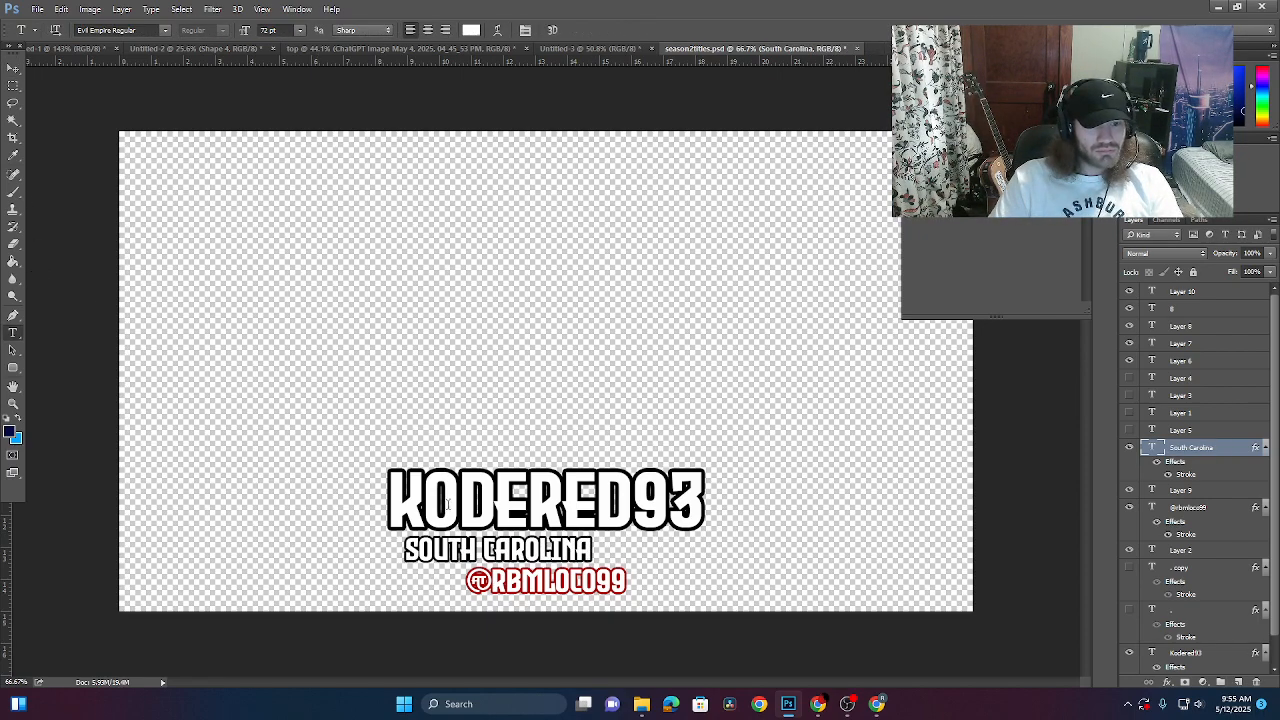
pyautogui.moveTo(492, 580); pyautogui.dragTo(812, 598)
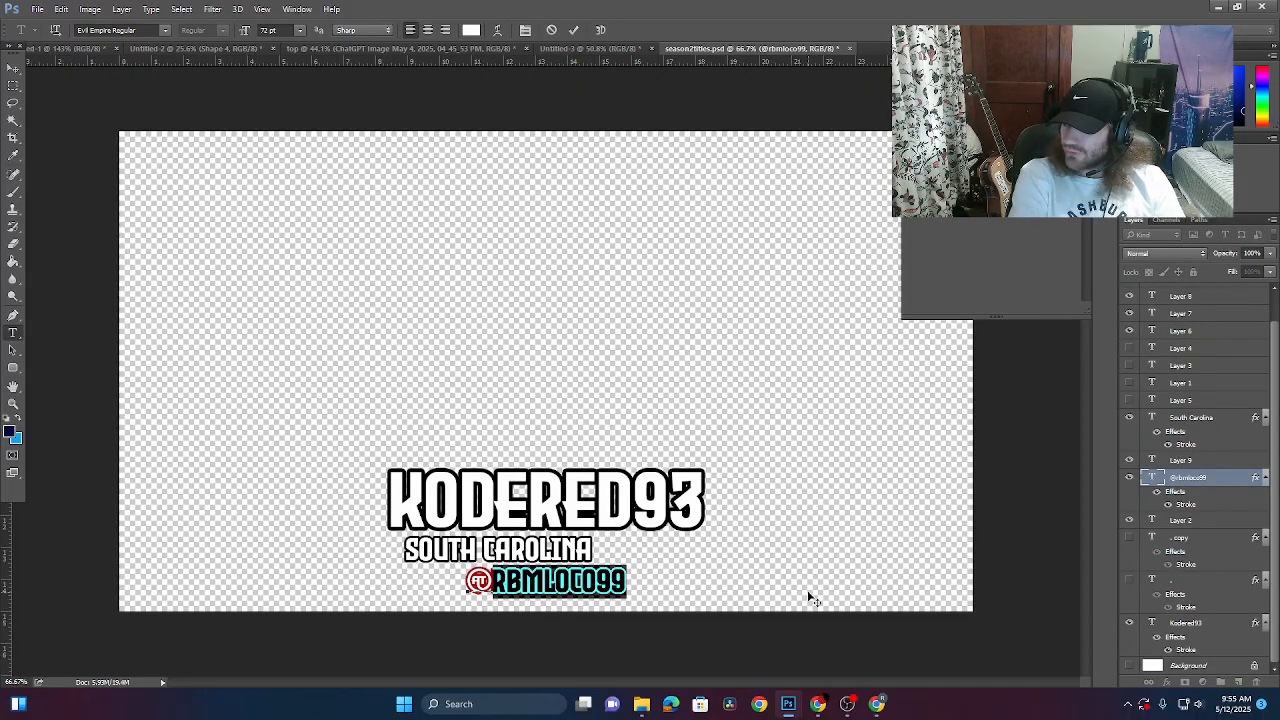
pyautogui.write('KIDD')
pyautogui.press('BackSpace')
pyautogui.press('BackSpace')
pyautogui.press('BackSpace')
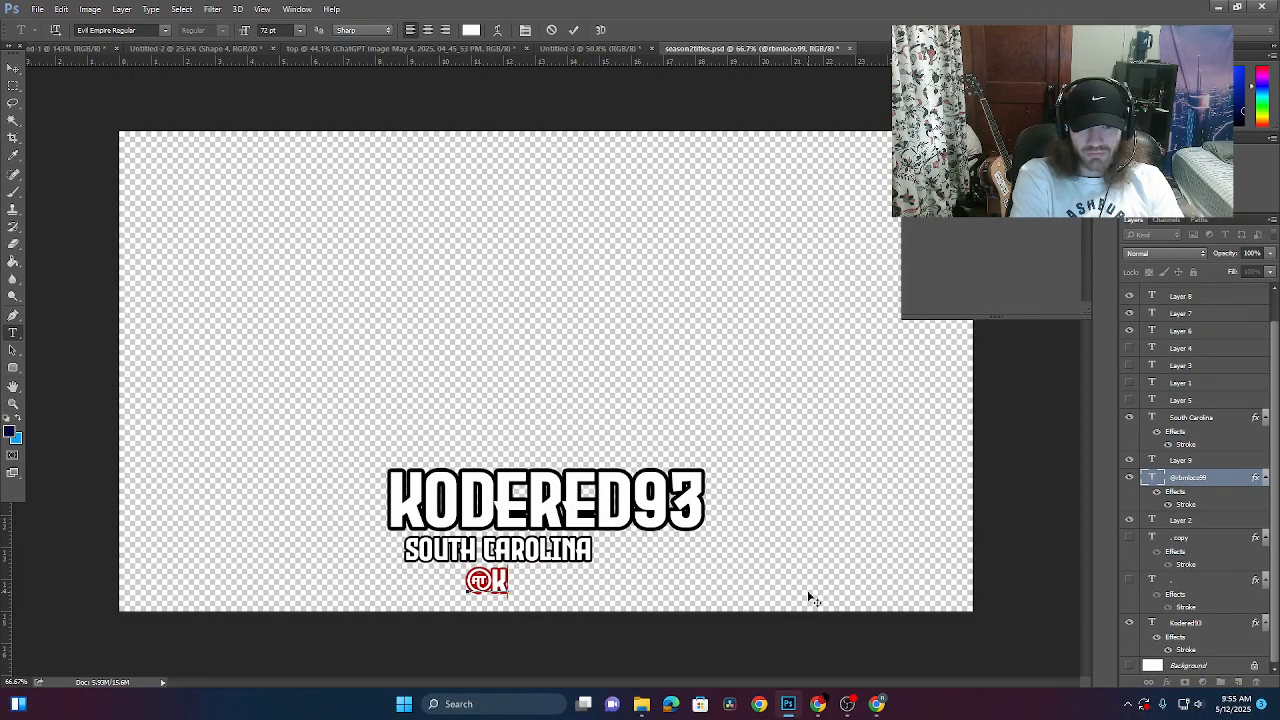
pyautogui.write('ODERED')
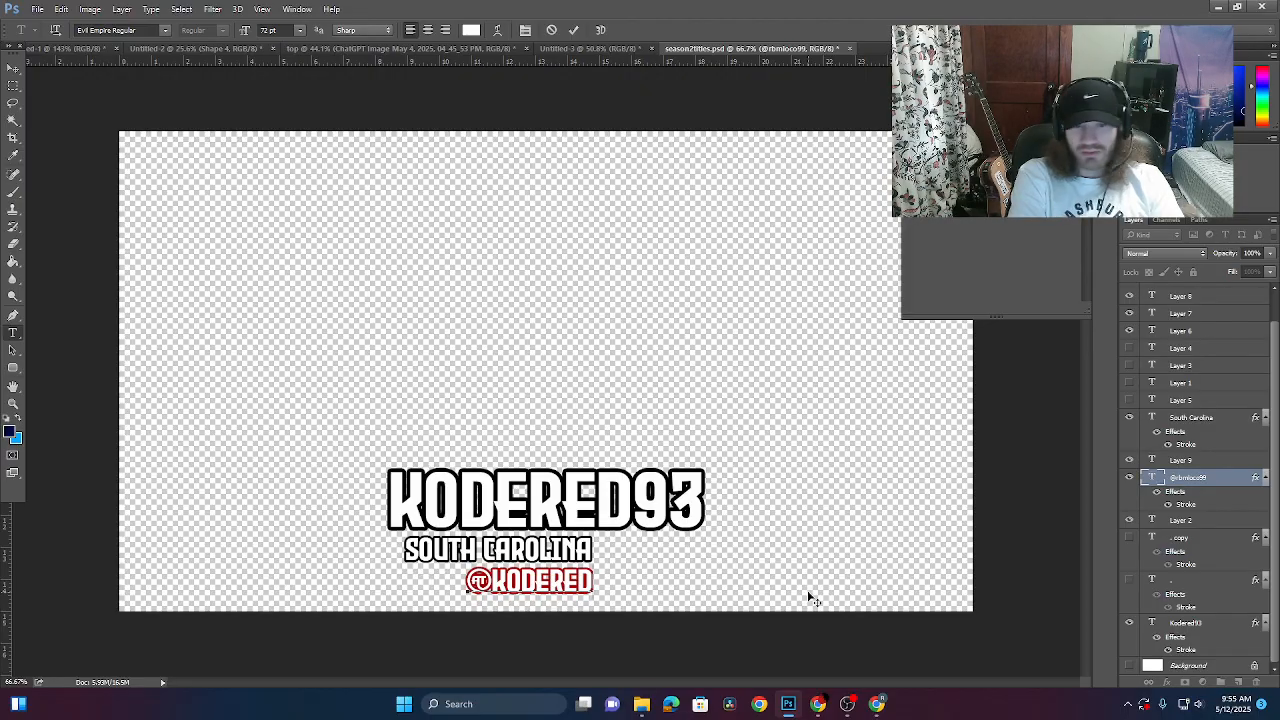
pyautogui.click(13, 67)
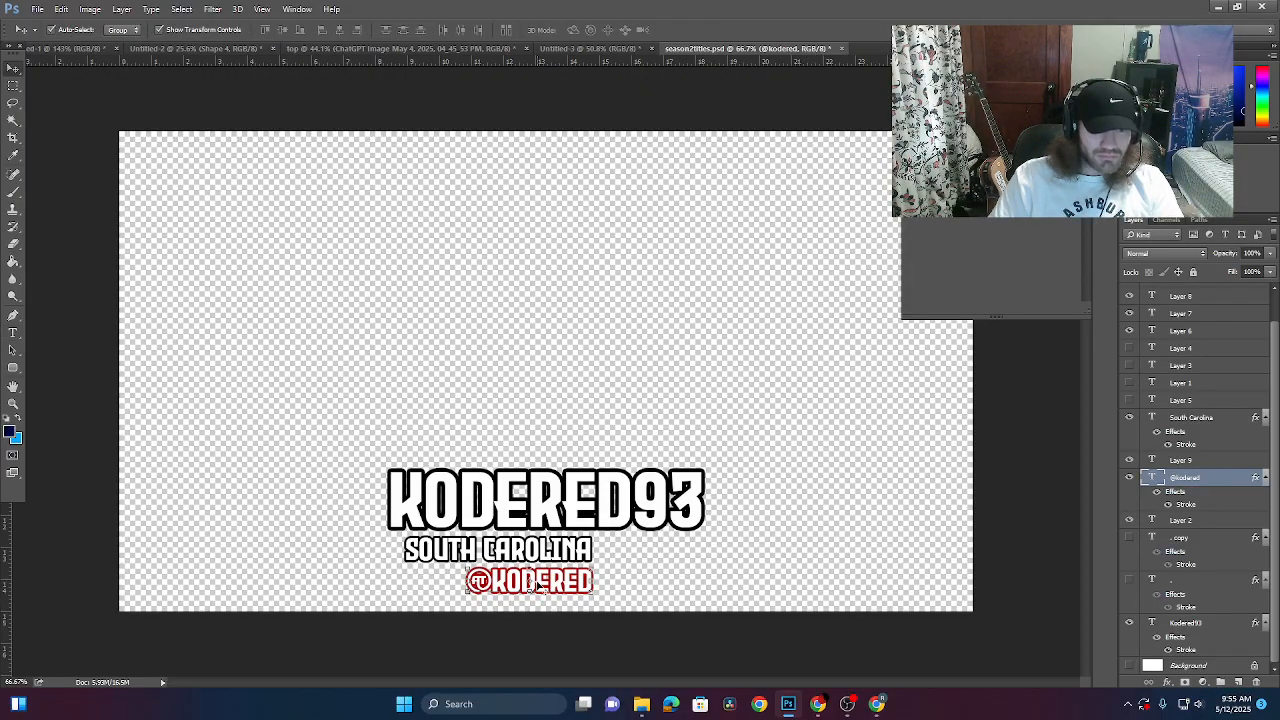
# - Centre the SOUTH CAROLINA line and the name line on the canvas guide
pyautogui.click(553, 548)
pyautogui.moveTo(553, 548); pyautogui.dragTo(587, 592)
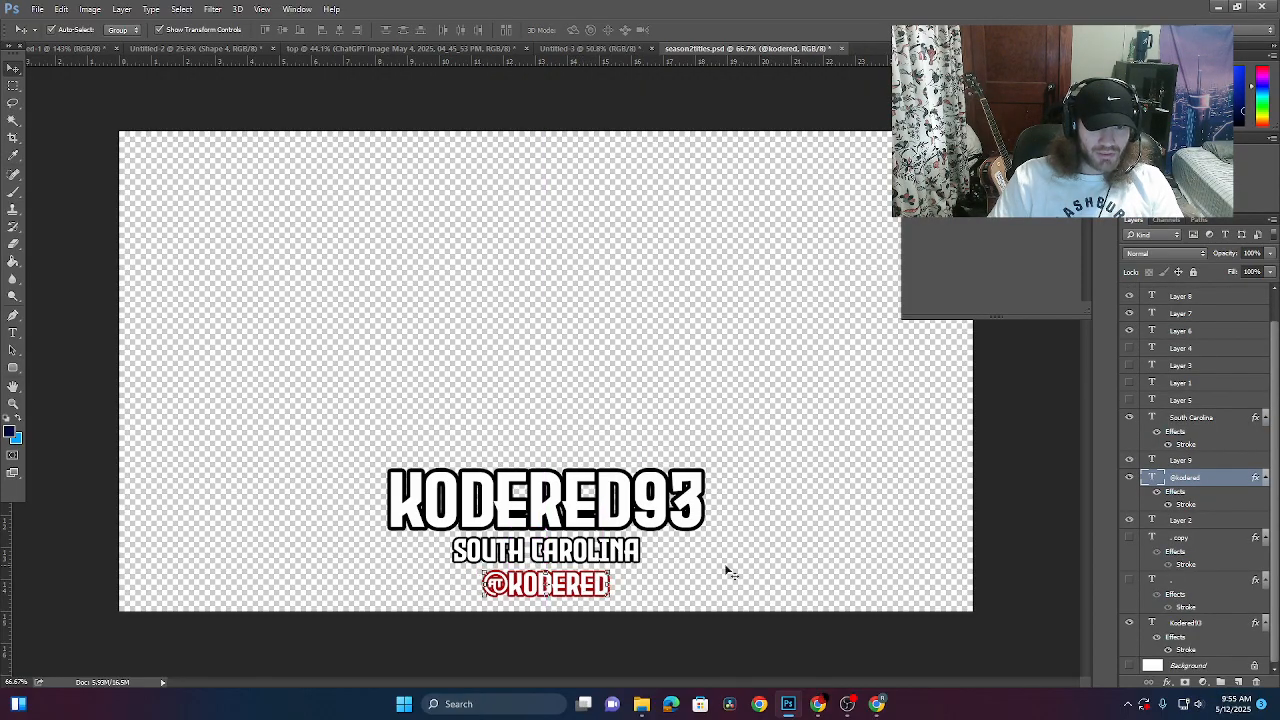
pyautogui.click(607, 511)
pyautogui.moveTo(607, 511)
pyautogui.mouseDown()
pyautogui.moveTo(641, 510)
pyautogui.moveTo(605, 506)
pyautogui.mouseUp()
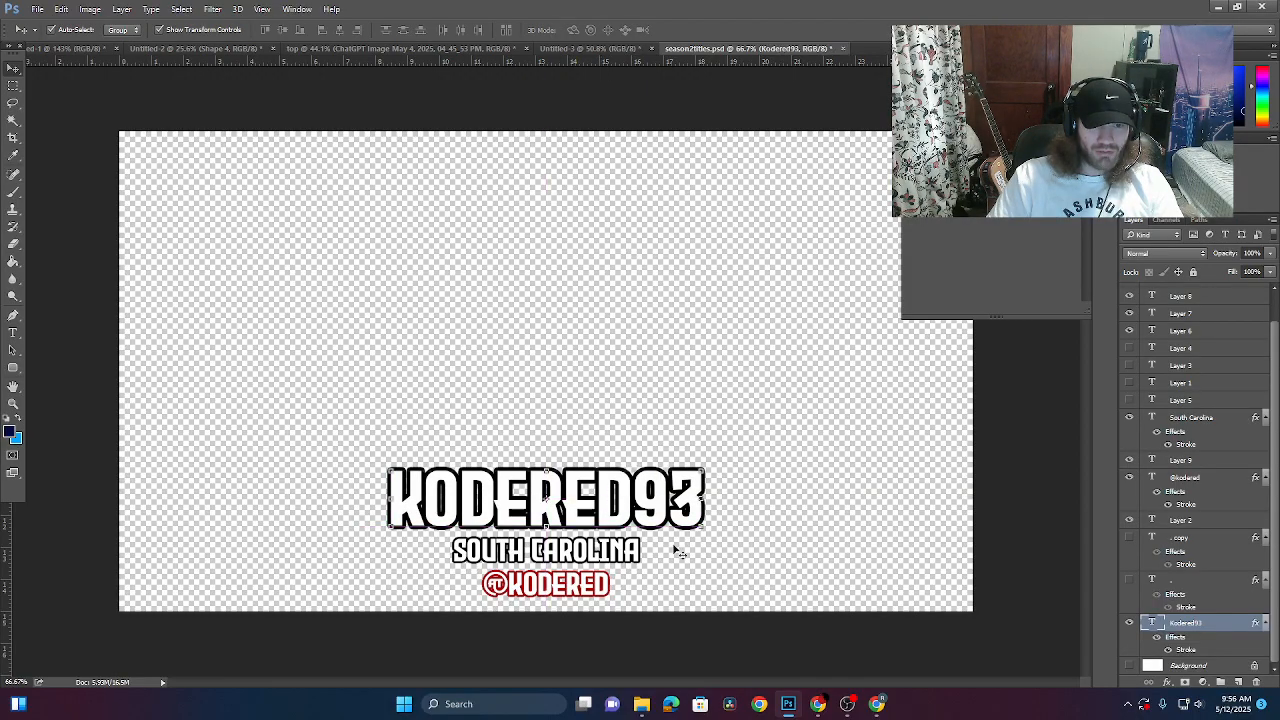
# - Quick Export the card as a PNG named after the creator's handle into e8
pyautogui.click(745, 588)
pyautogui.click(37, 9)
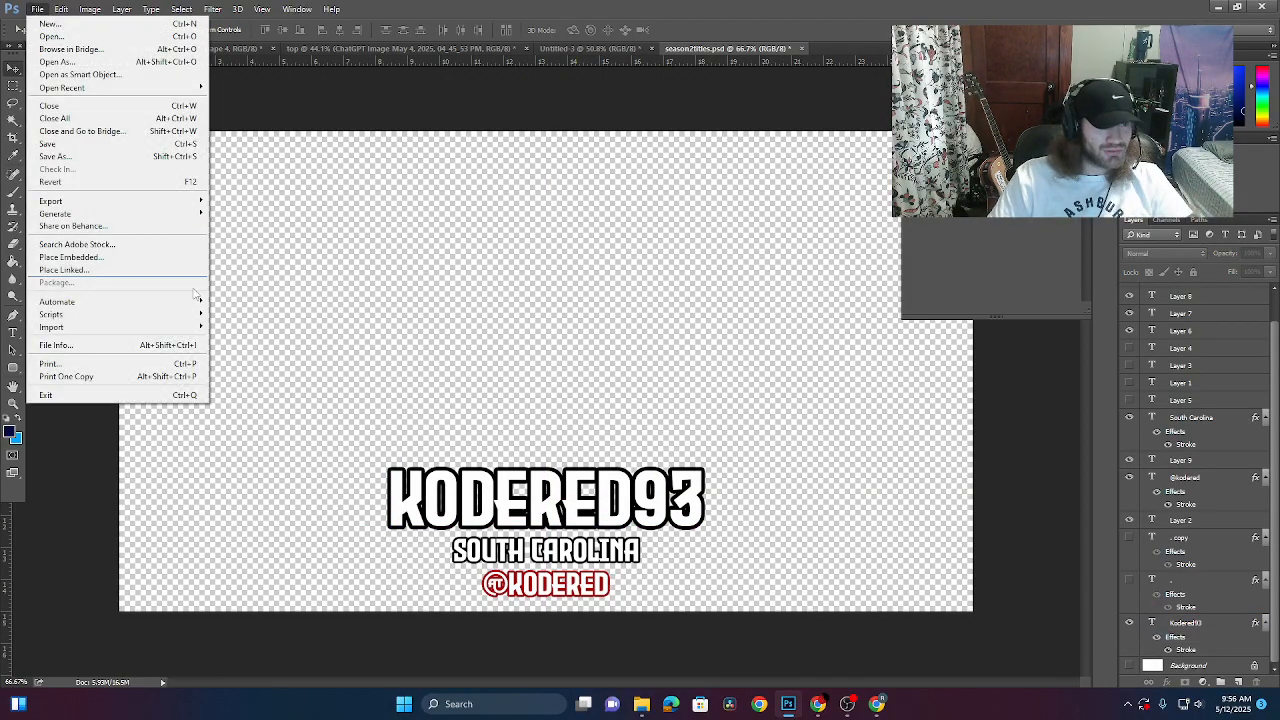
pyautogui.moveTo(153, 206)
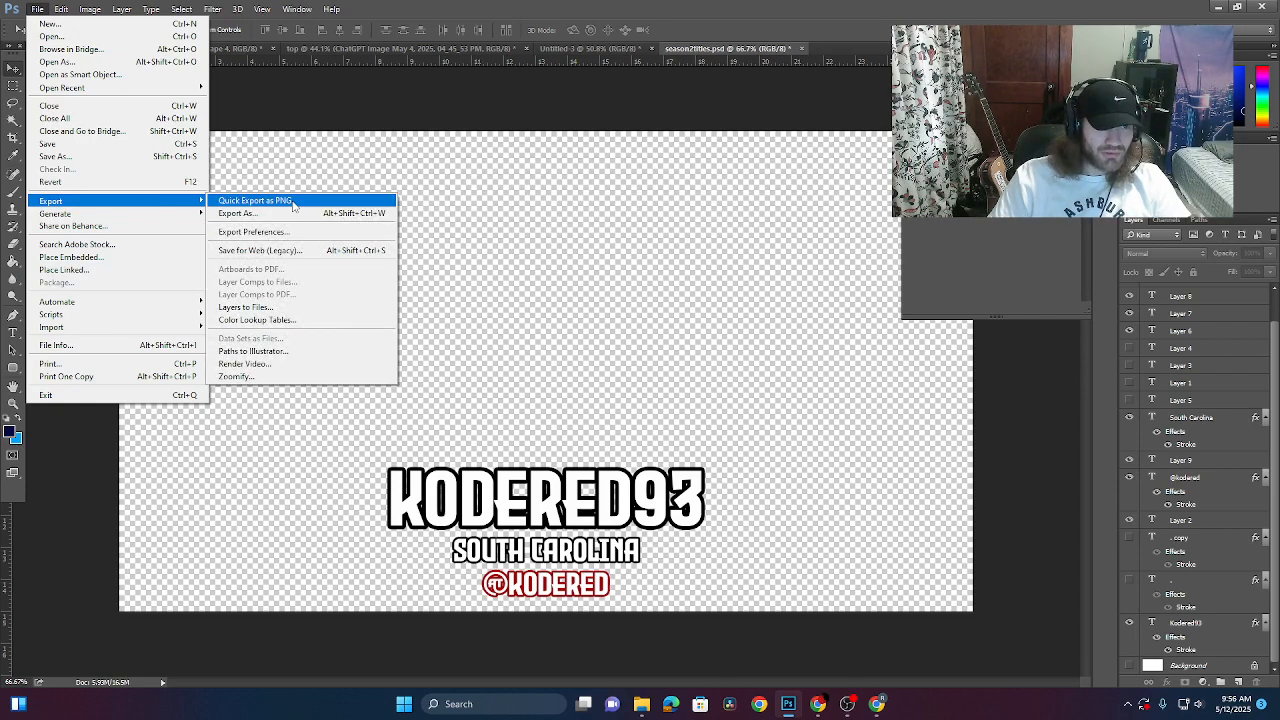
pyautogui.click(255, 201)
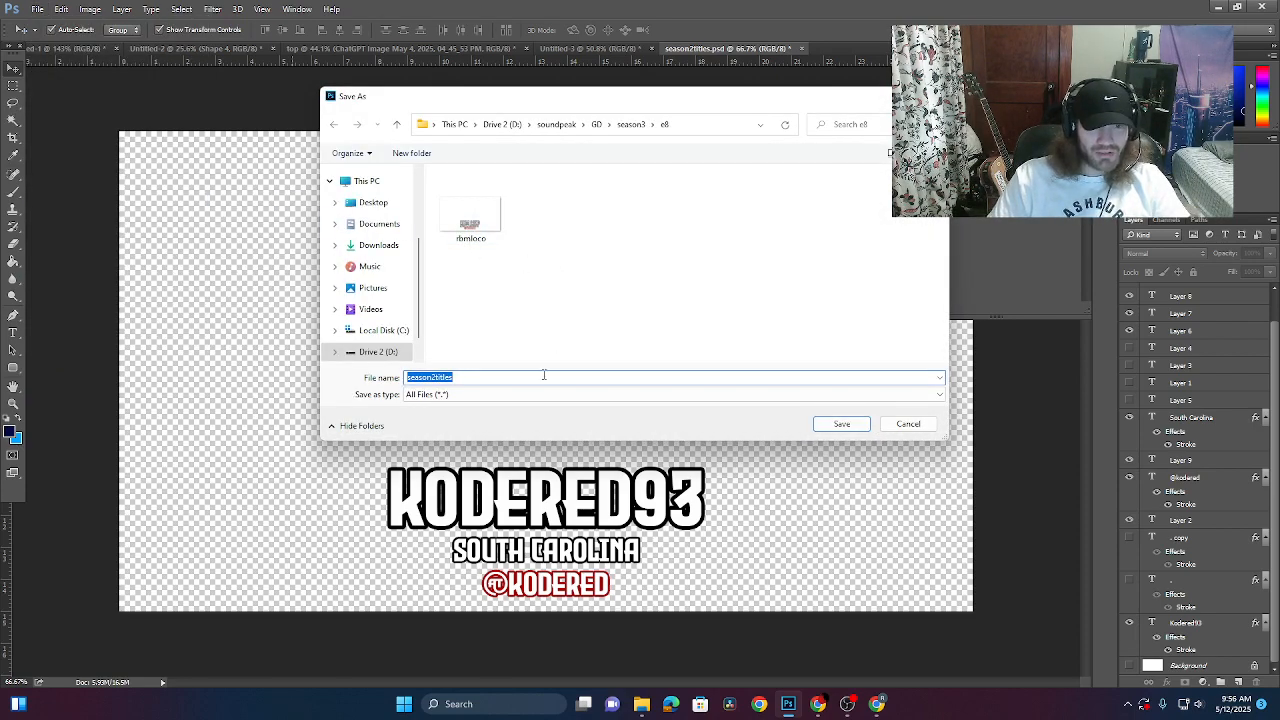
pyautogui.write('kodered')
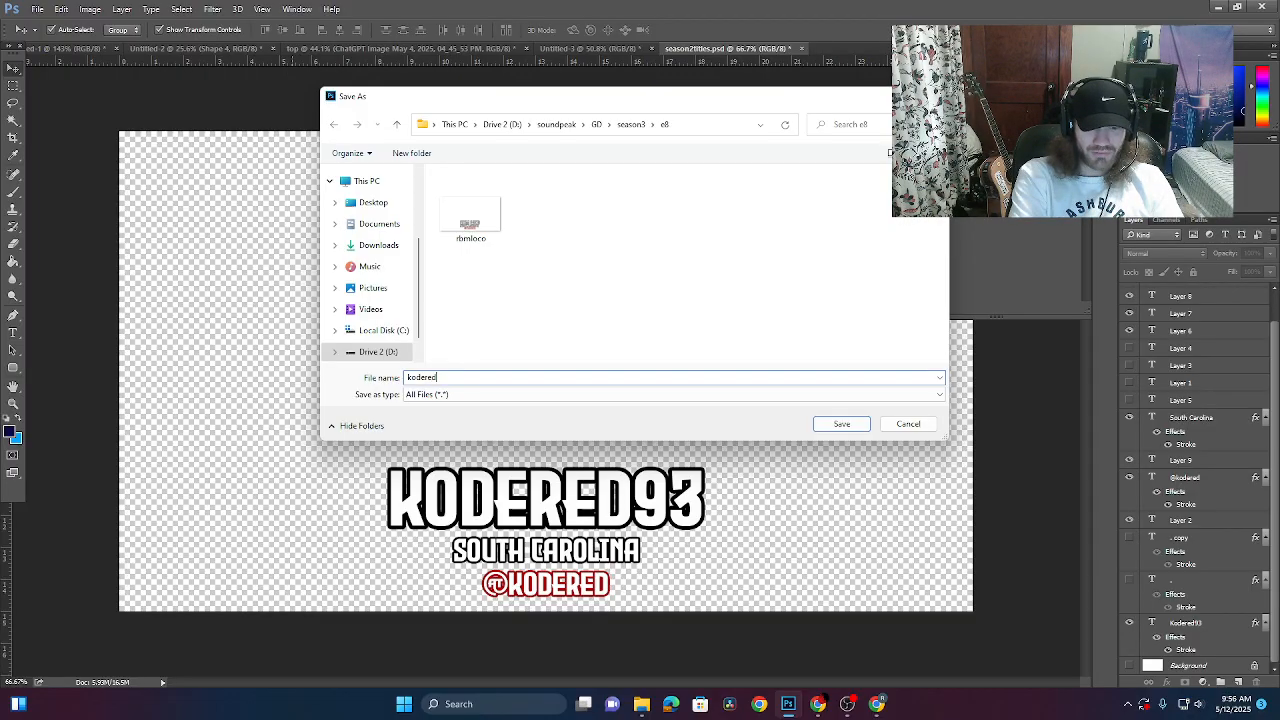
pyautogui.press('Return')
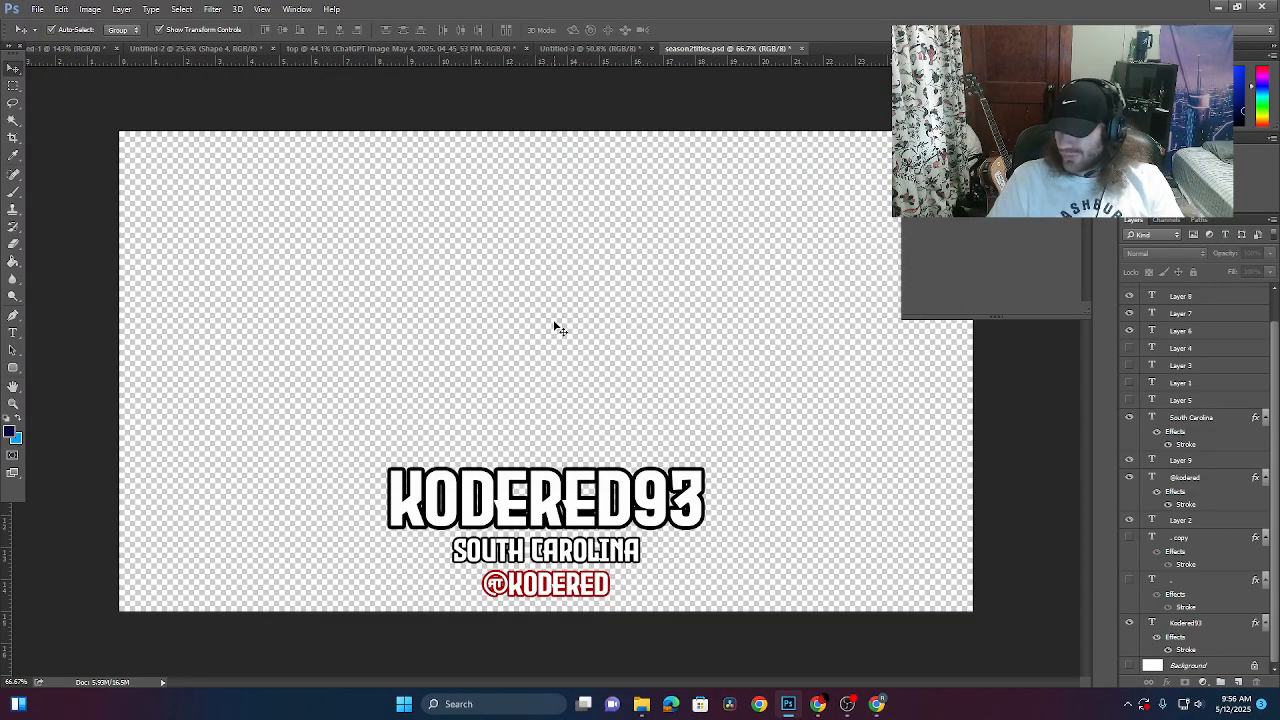
pyautogui.click(13, 332)
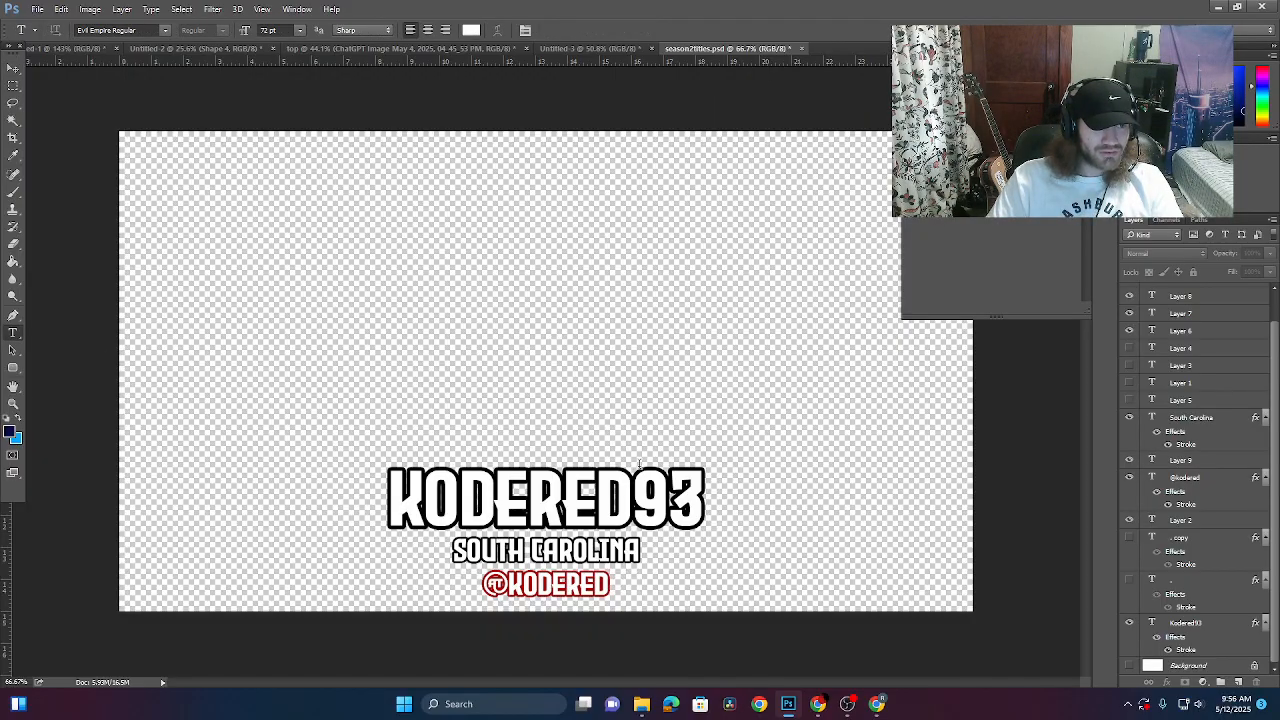
pyautogui.click(531, 497)
pyautogui.moveTo(707, 497); pyautogui.dragTo(155, 475)
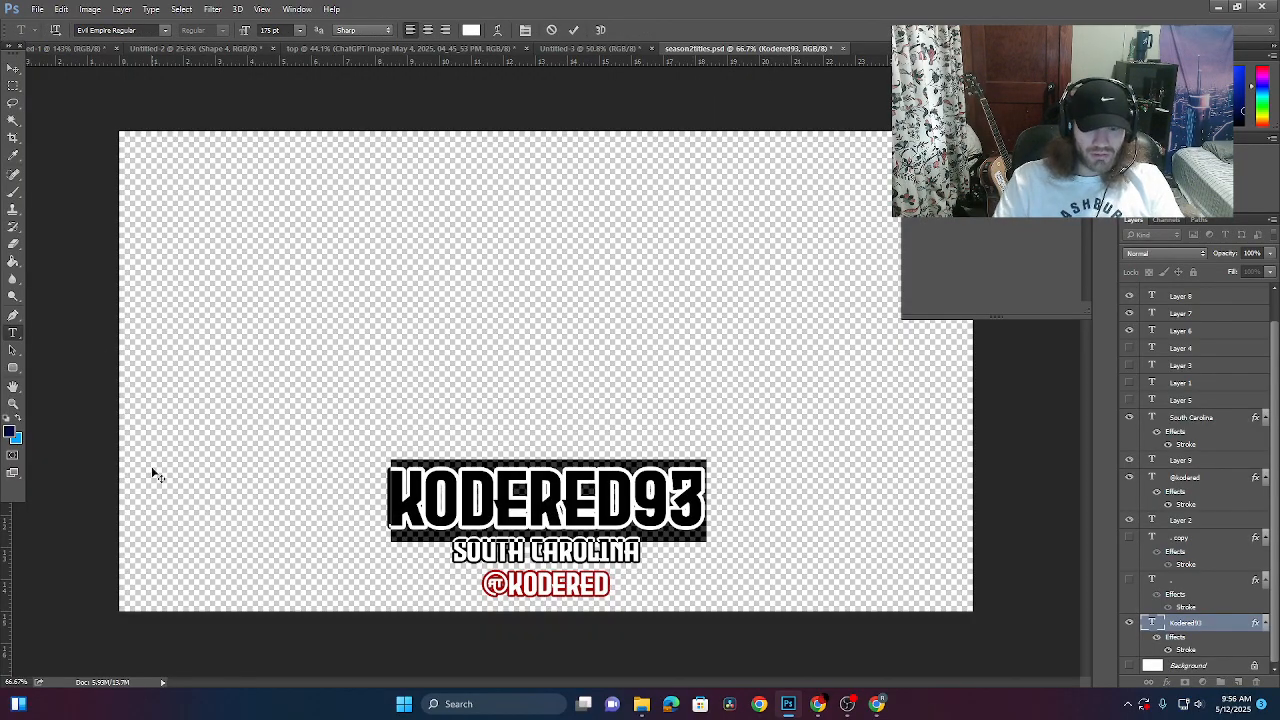
pyautogui.press('BackSpace')
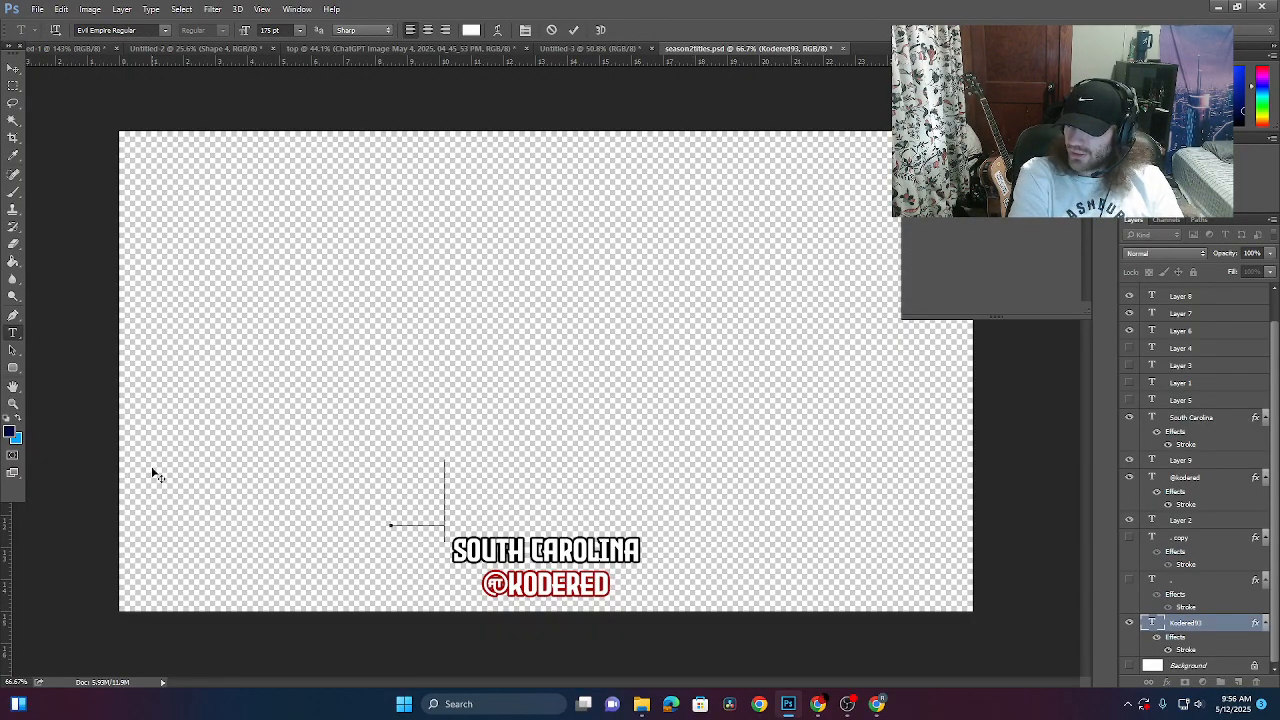
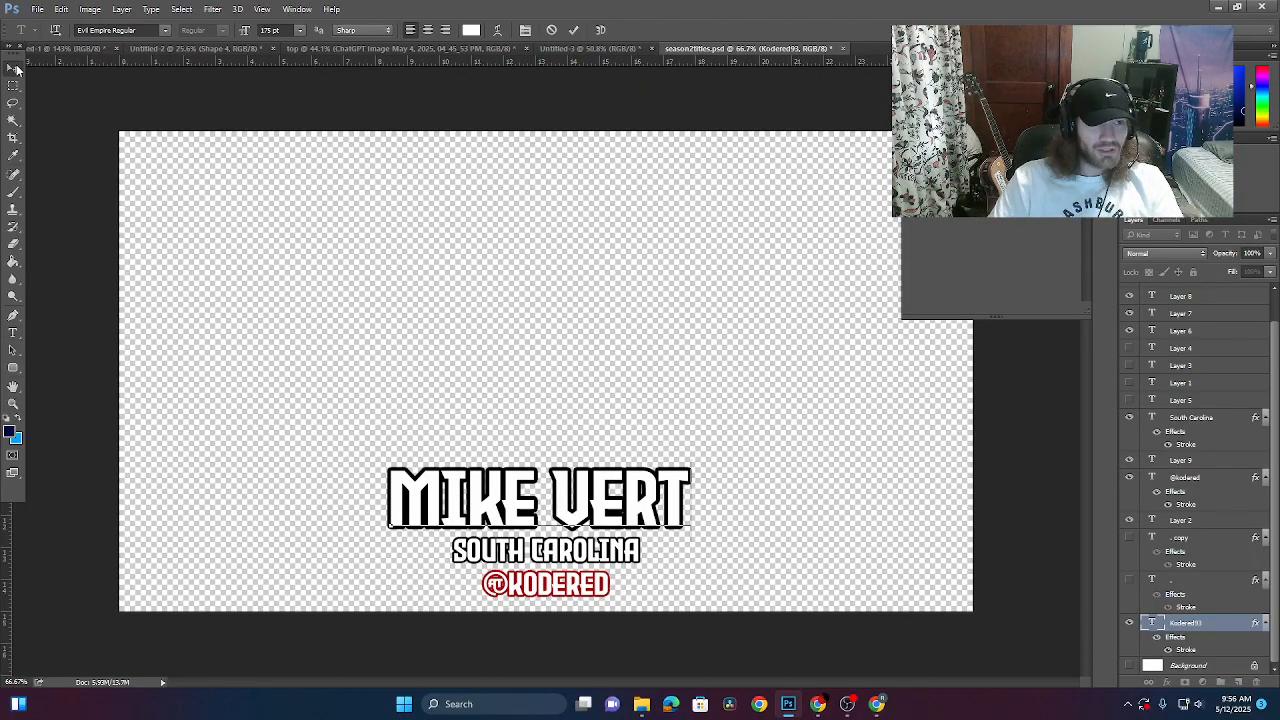
pyautogui.click(13, 332)
# - Change the location line from SOUTH CAROLINA to TOPEKA, KANSAS, fixing the KANAS typo
pyautogui.moveTo(641, 550); pyautogui.dragTo(212, 540)
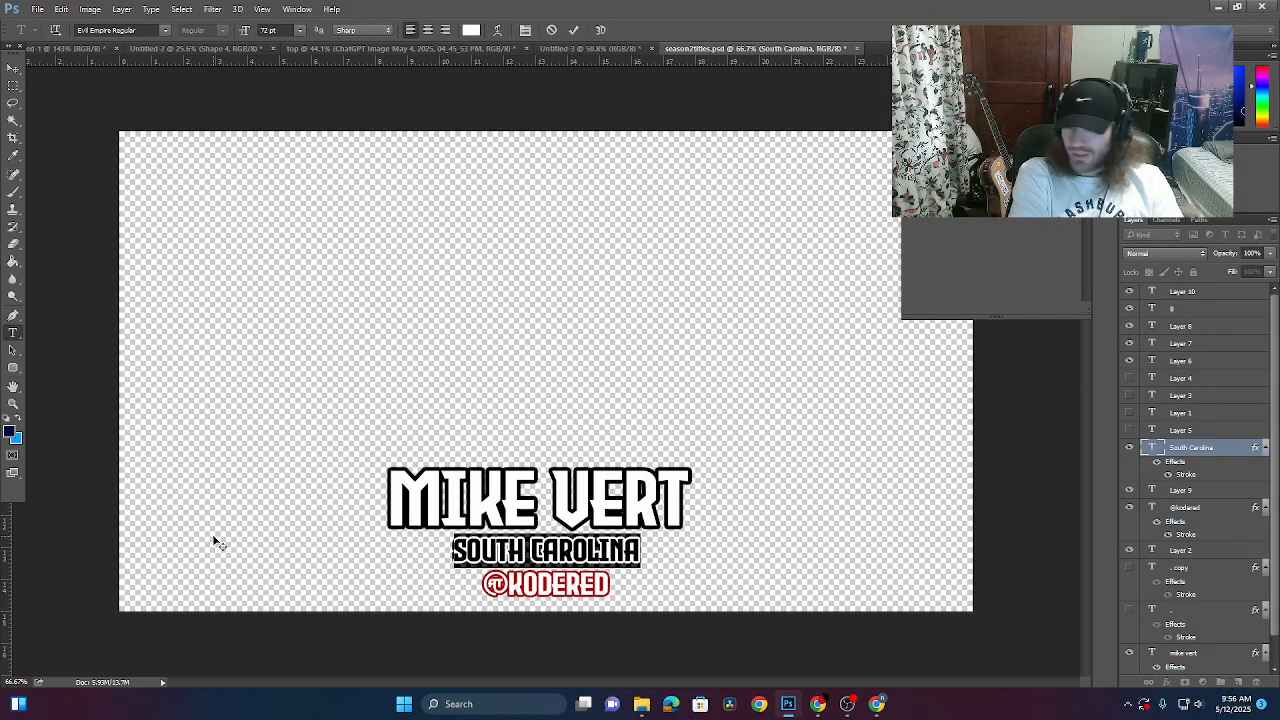
pyautogui.press('BackSpace')
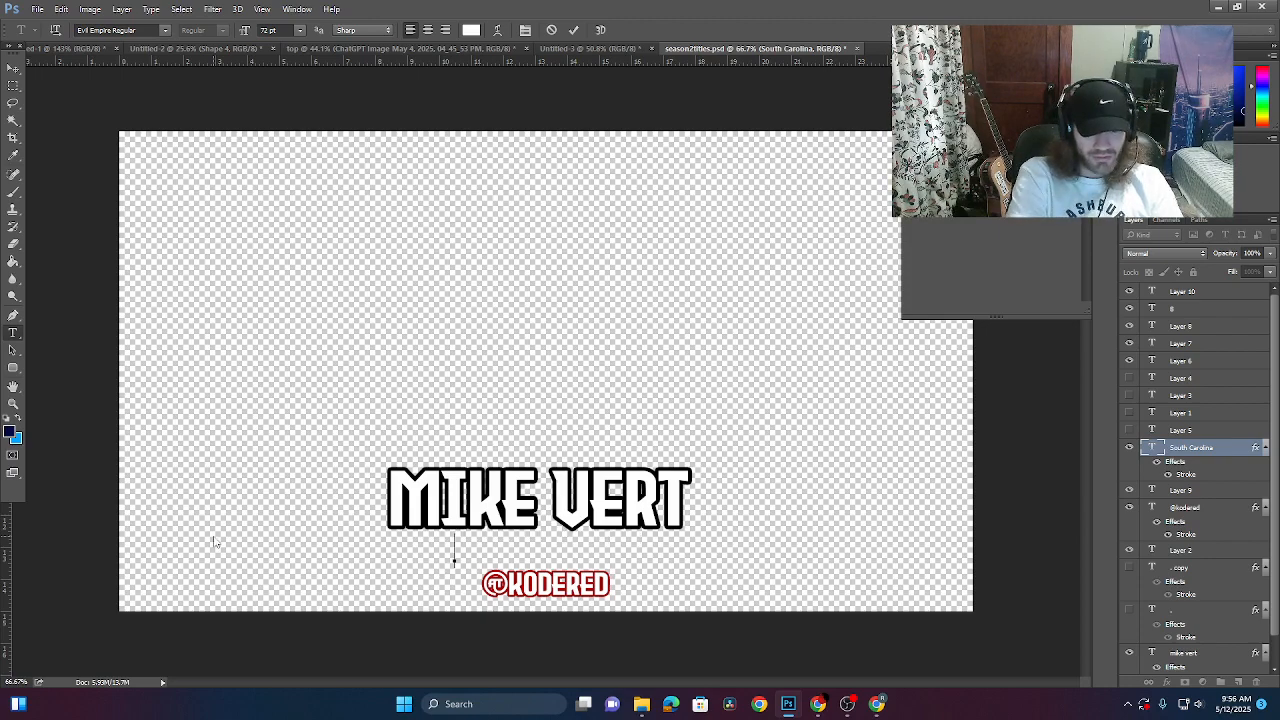
pyautogui.write('TOPEKA')
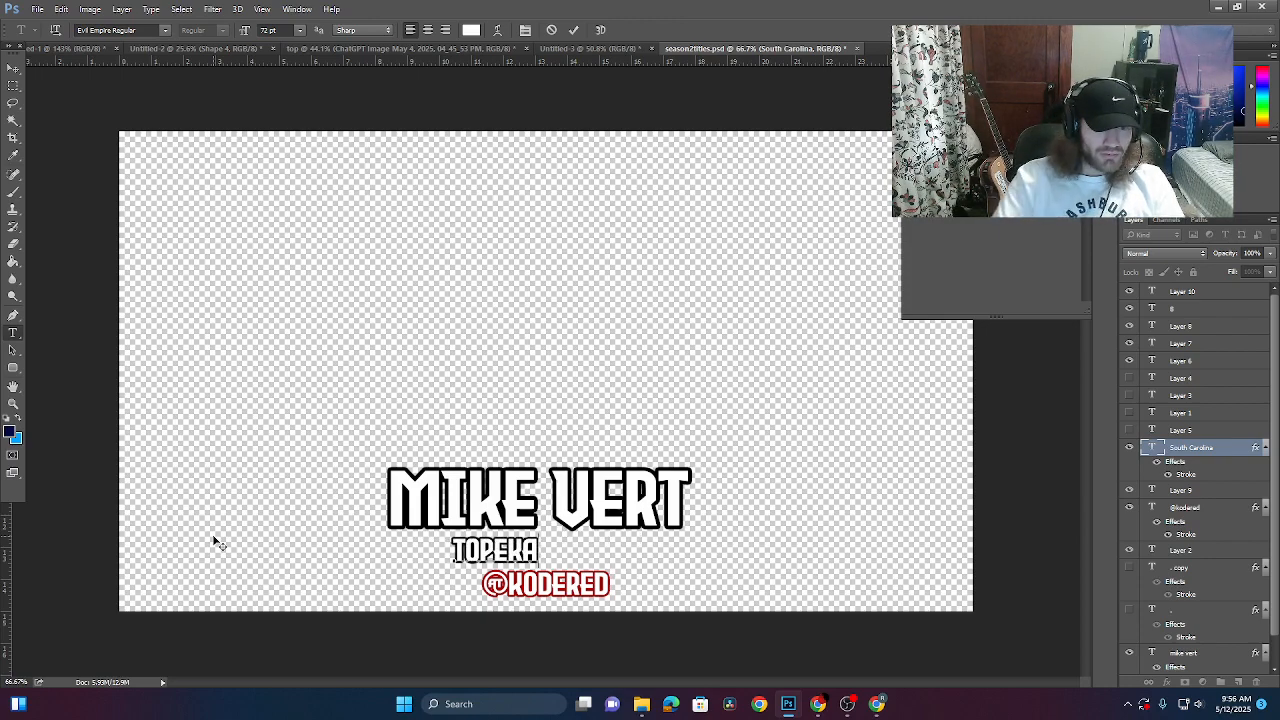
pyautogui.write(', KANAS')
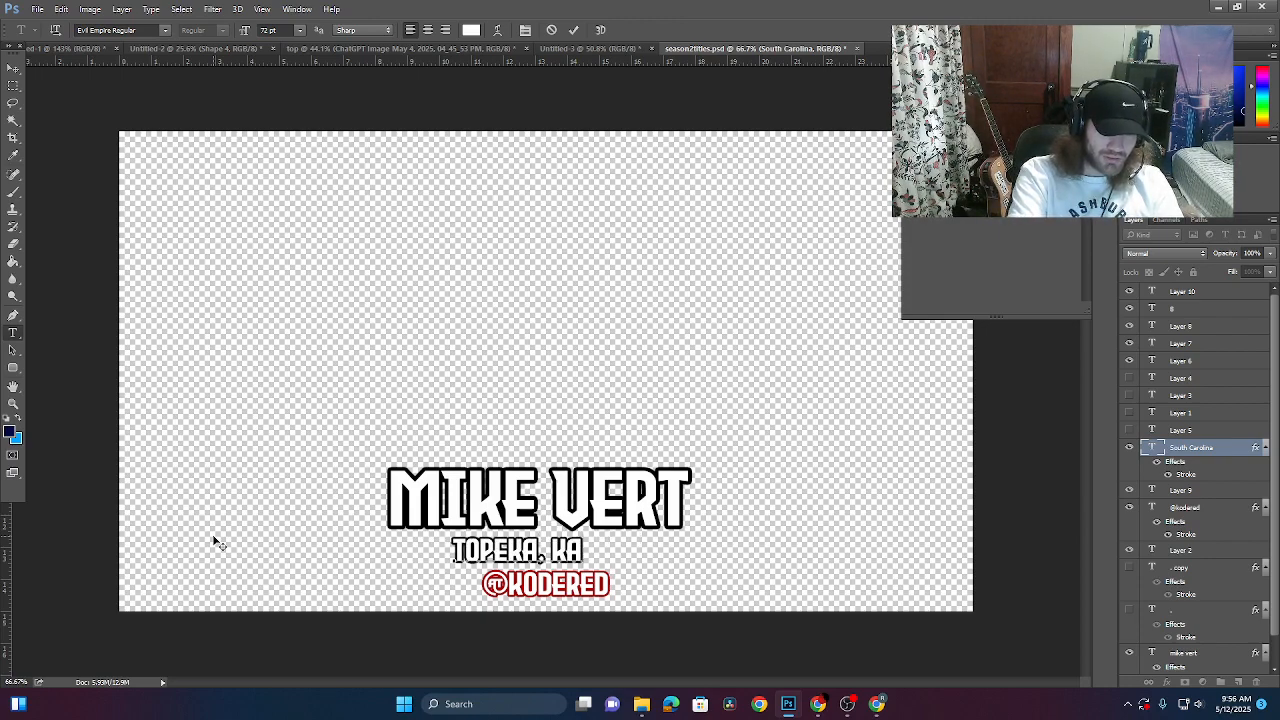
pyautogui.press('BackSpace')
pyautogui.press('BackSpace')
pyautogui.write('SAS')
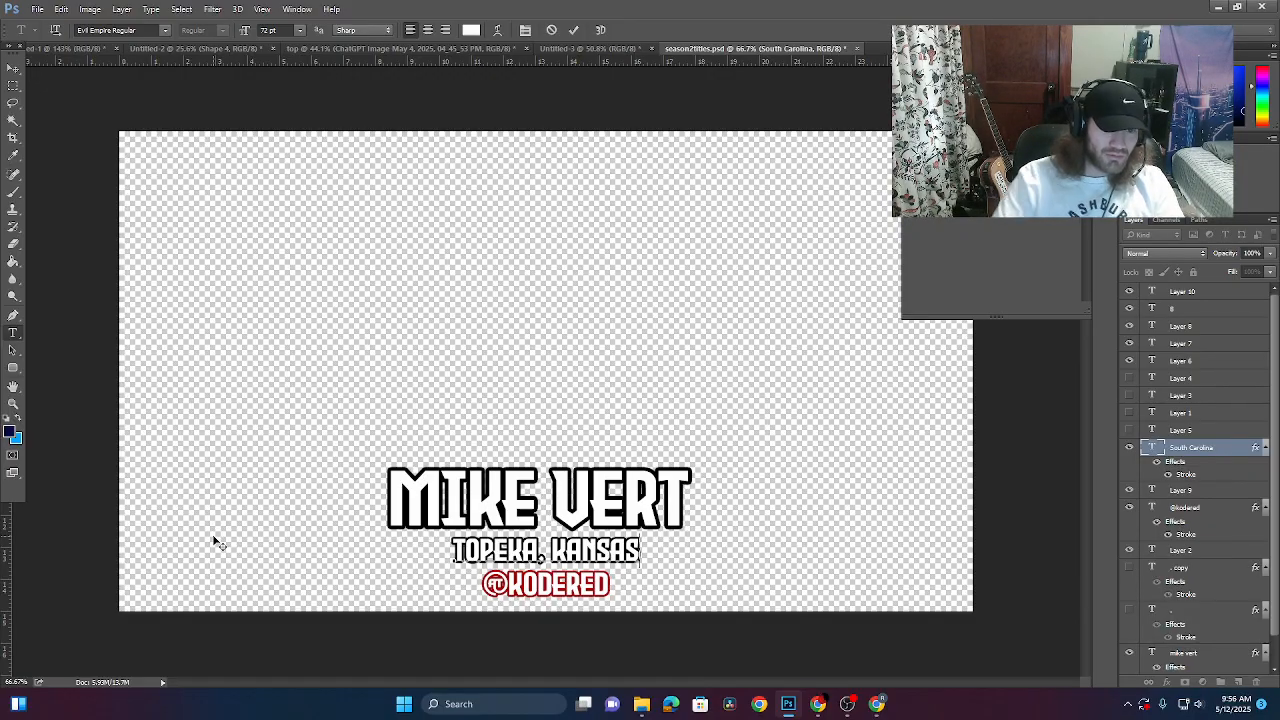
pyautogui.click(13, 68)
pyautogui.click(521, 587)
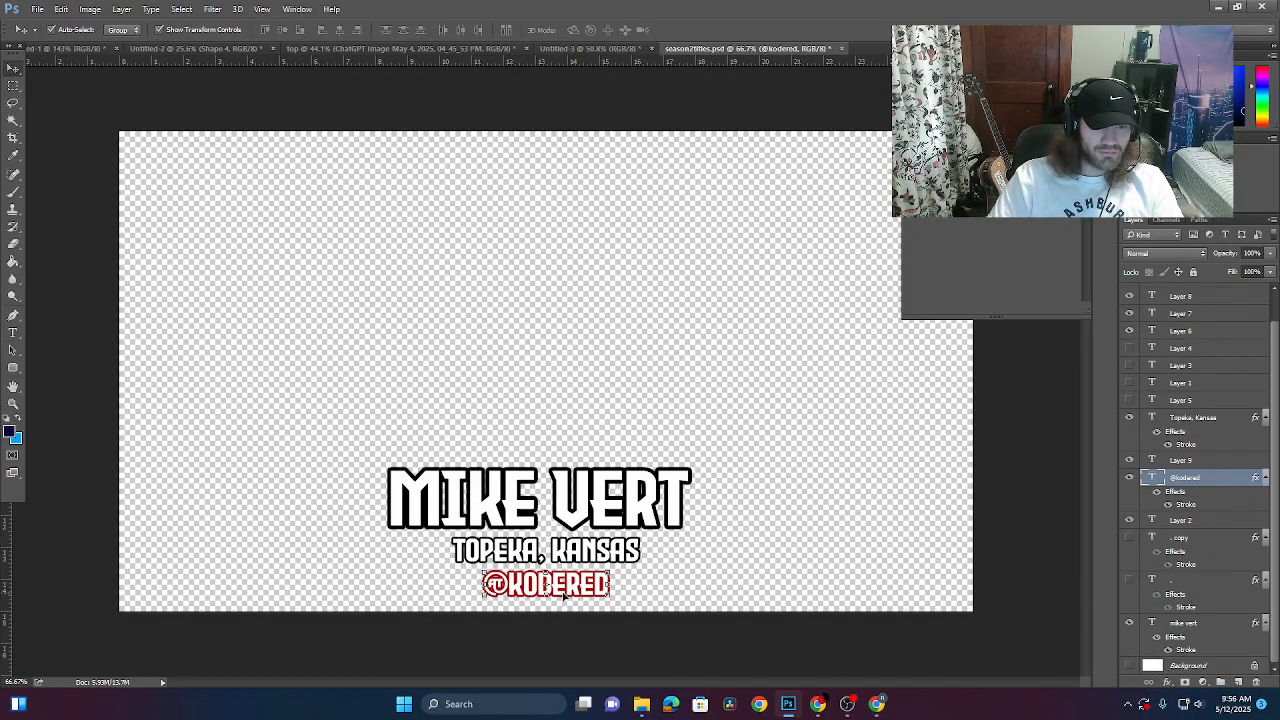
pyautogui.hotkey('ctrl', ',')
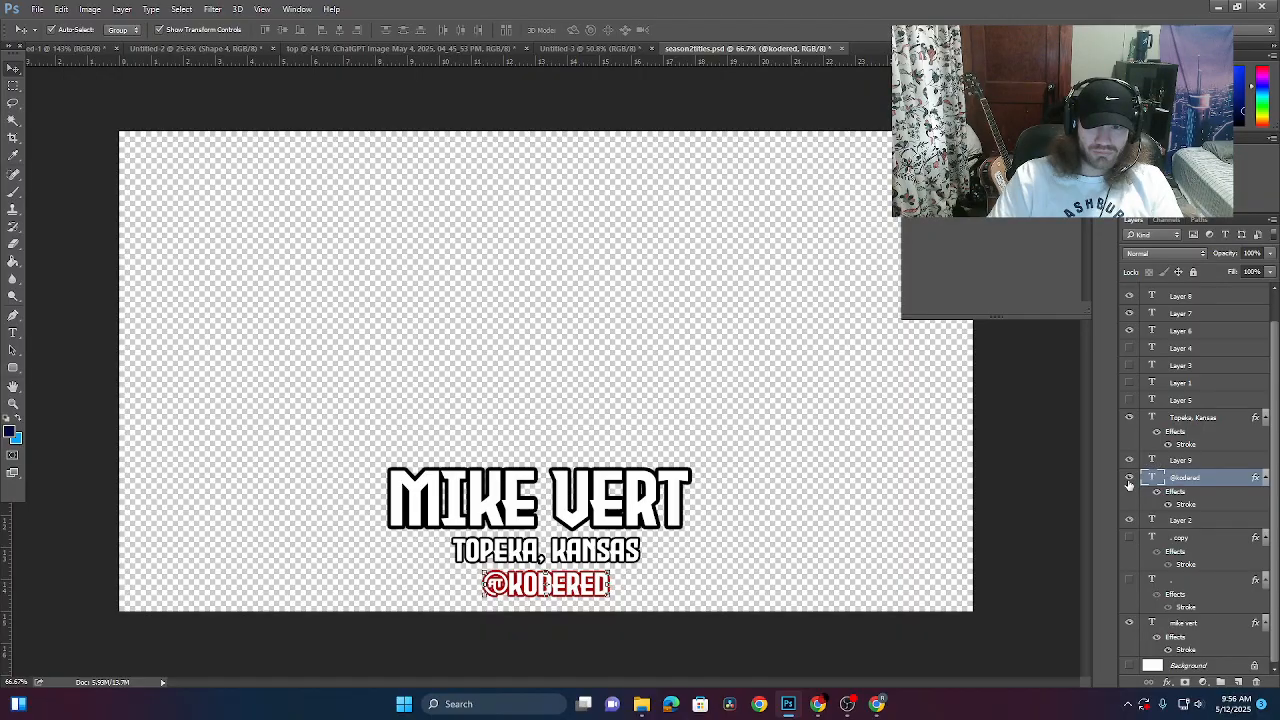
pyautogui.moveTo(581, 565); pyautogui.dragTo(581, 579)
pyautogui.moveTo(579, 524)
pyautogui.mouseDown()
pyautogui.moveTo(563, 531)
pyautogui.moveTo(580, 530)
pyautogui.mouseUp()
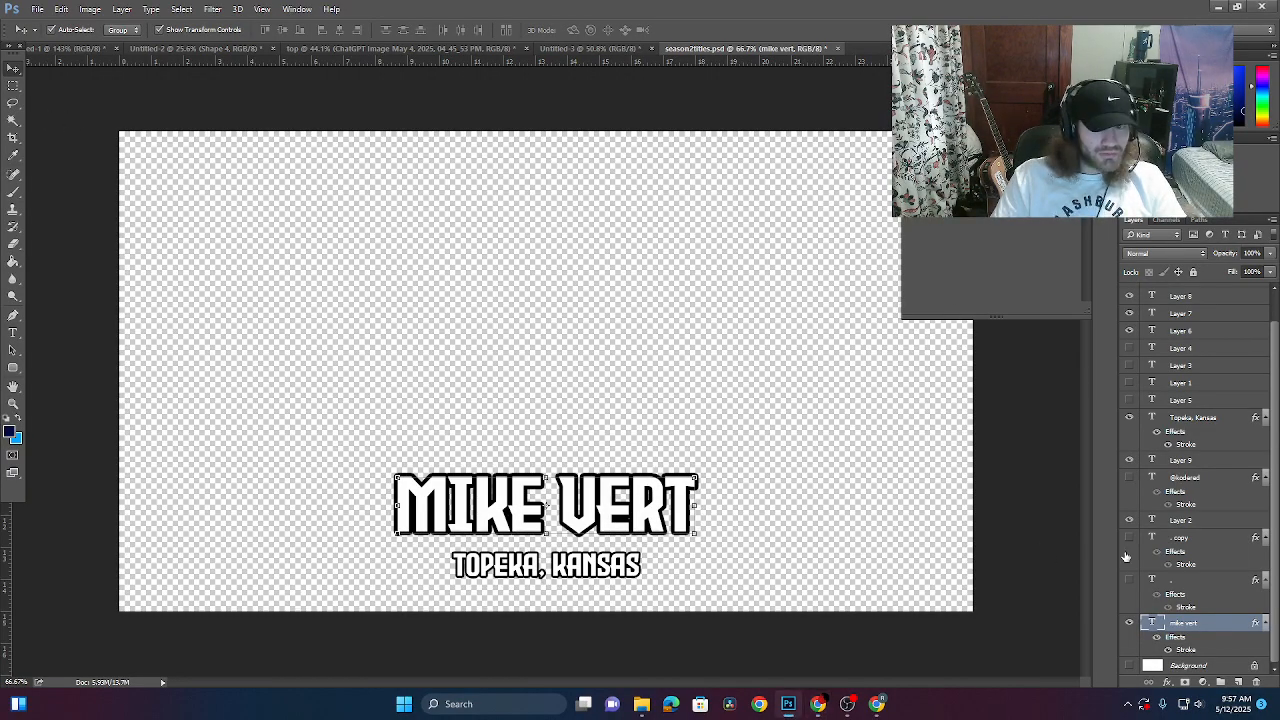
pyautogui.click(1062, 486)
pyautogui.scroll(1, 1184, 632)
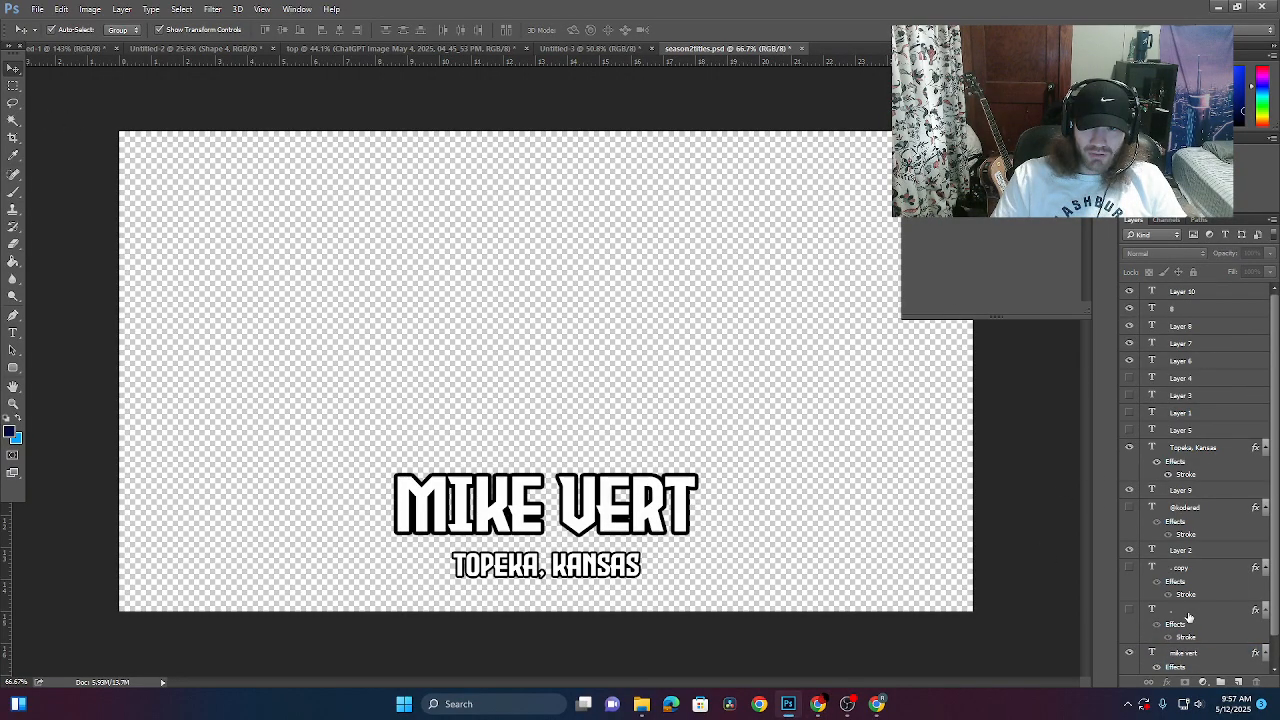
pyautogui.scroll(-1, 1192, 556)
pyautogui.click(38, 12)
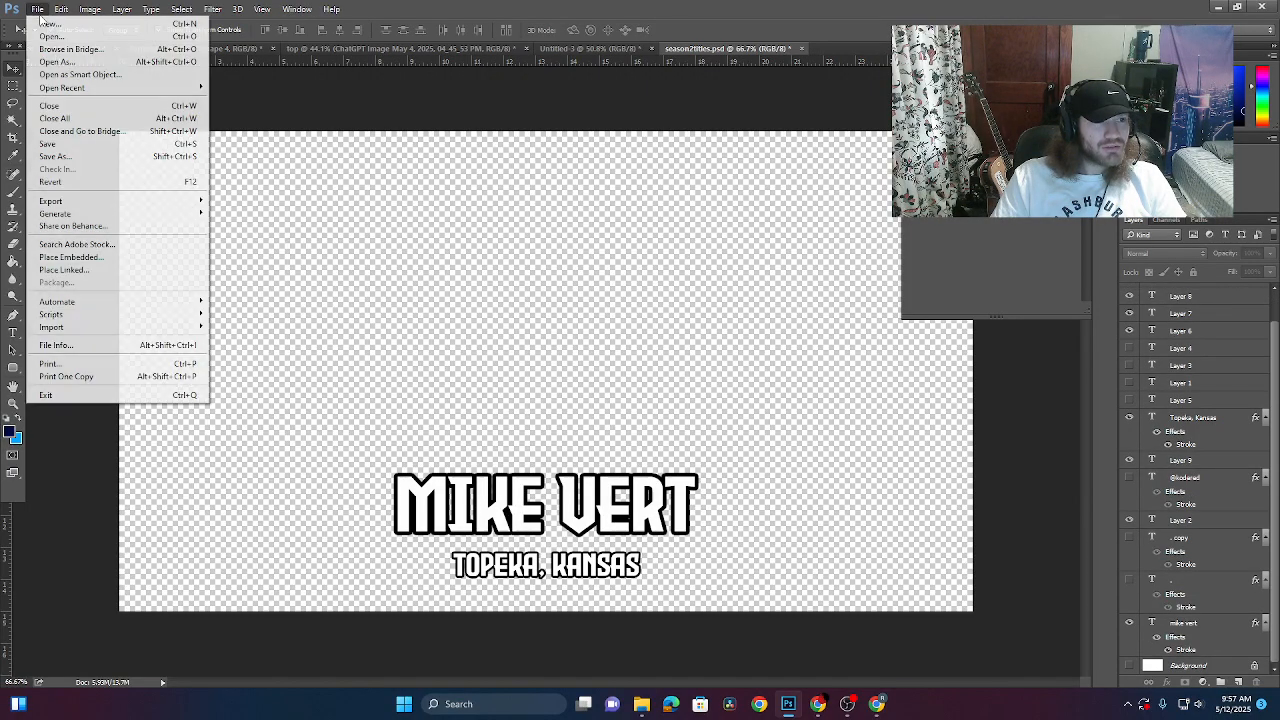
pyautogui.moveTo(114, 204)
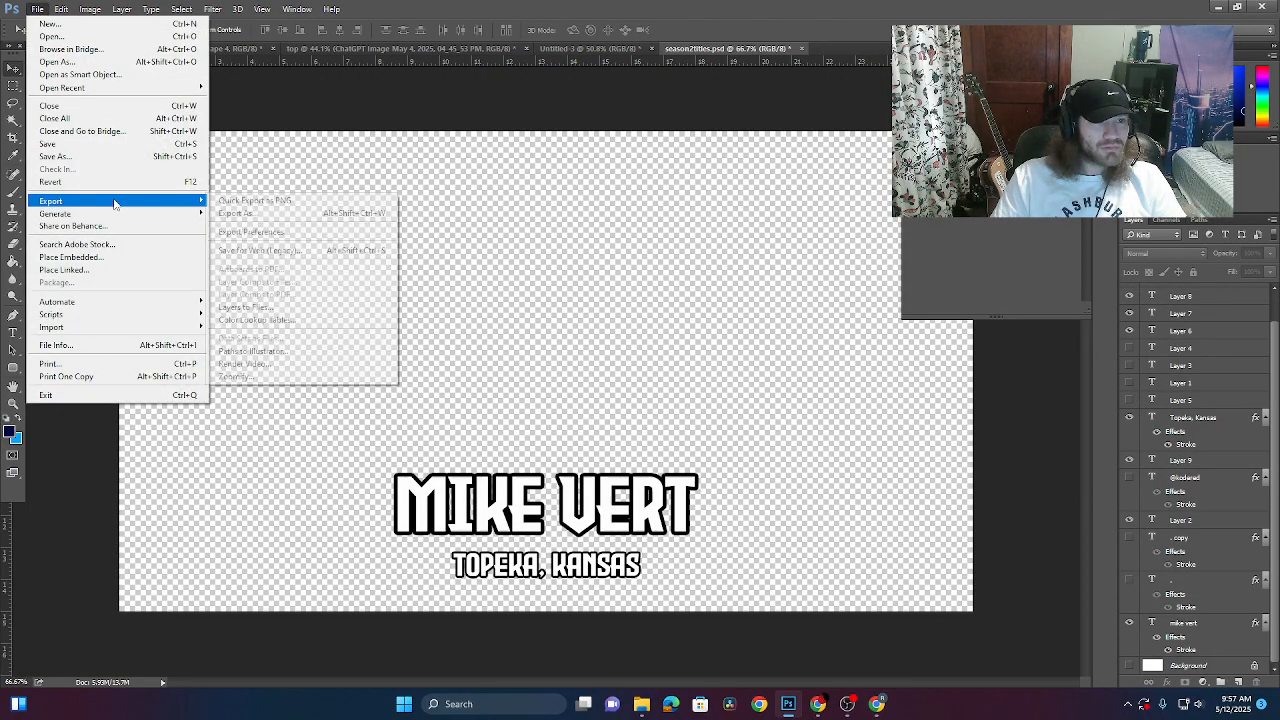
pyautogui.click(290, 203)
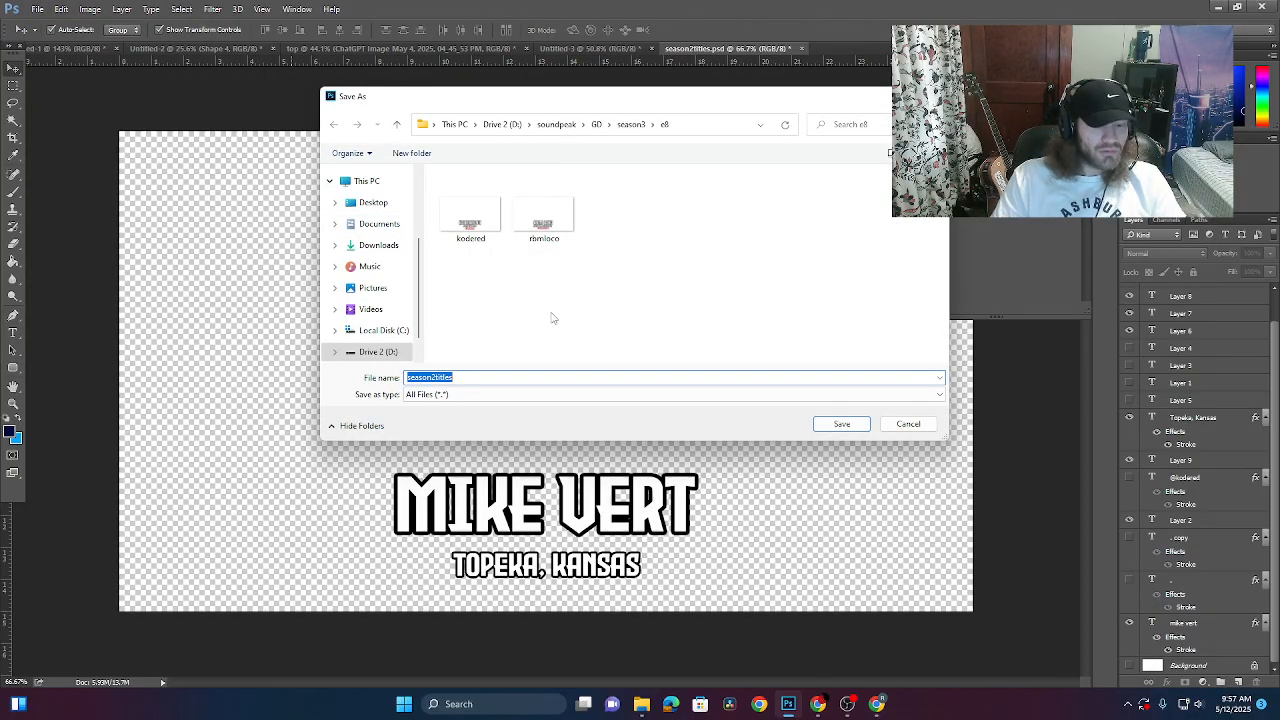
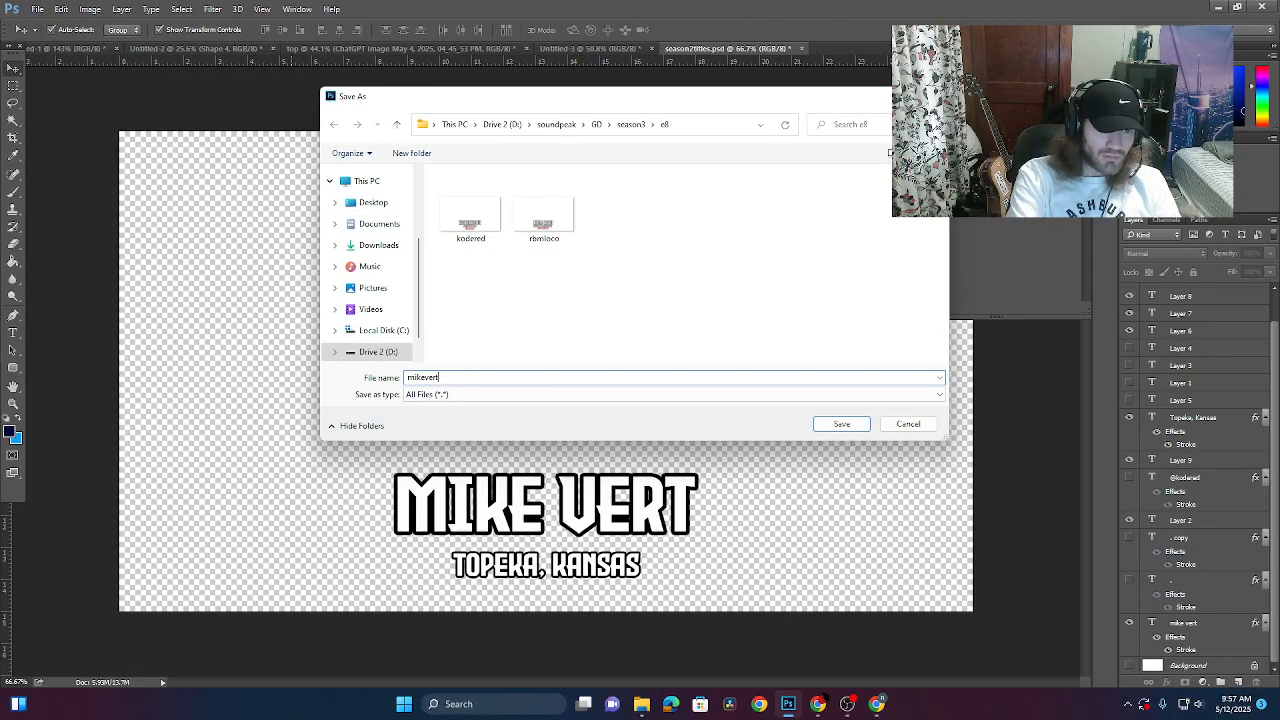
pyautogui.press('Return')
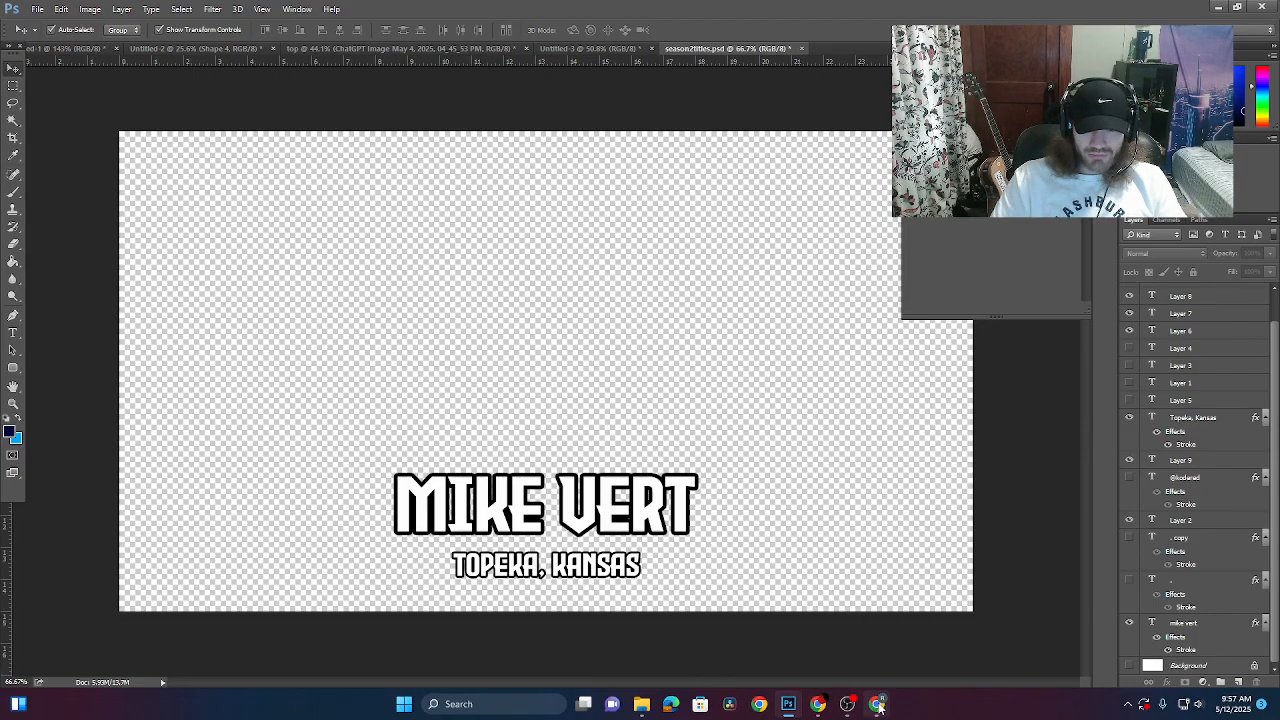
pyautogui.moveTo(816, 706)
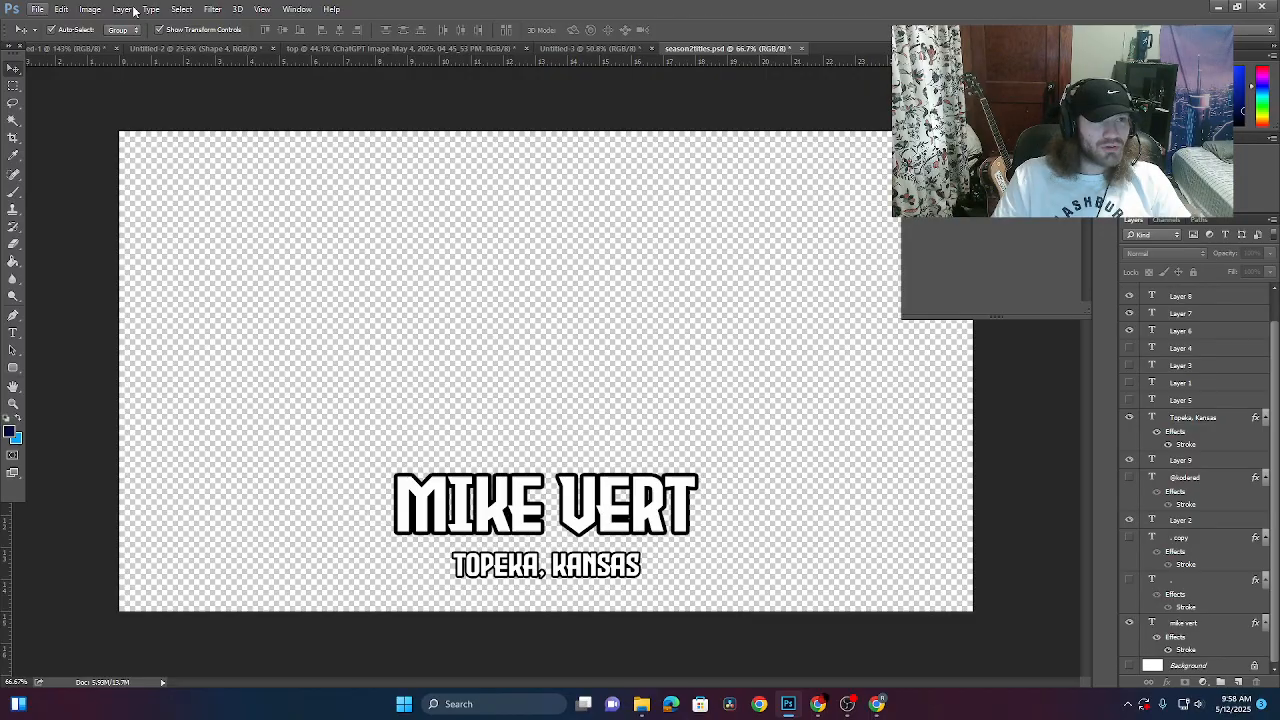
# - Launch DaVinci Resolve from Windows search and open the SEASON2TITLES project
pyautogui.click(1217, 6)
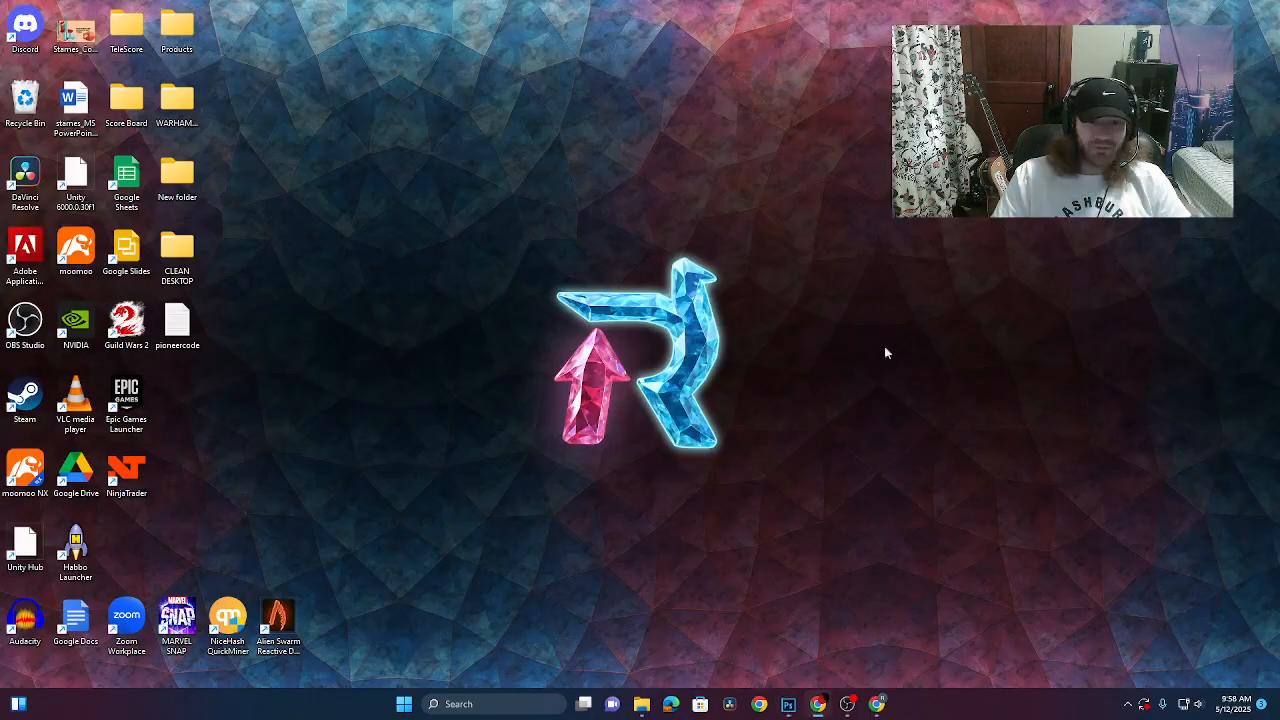
pyautogui.click(467, 708)
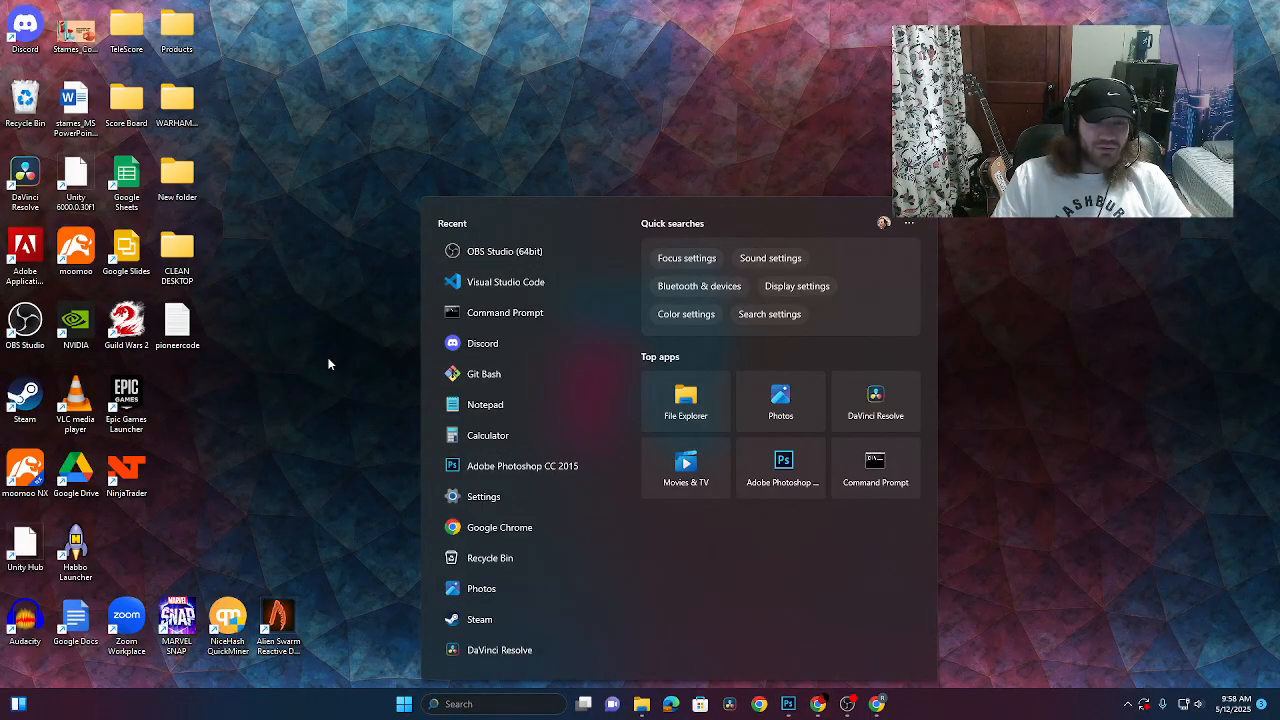
pyautogui.write('davinci')
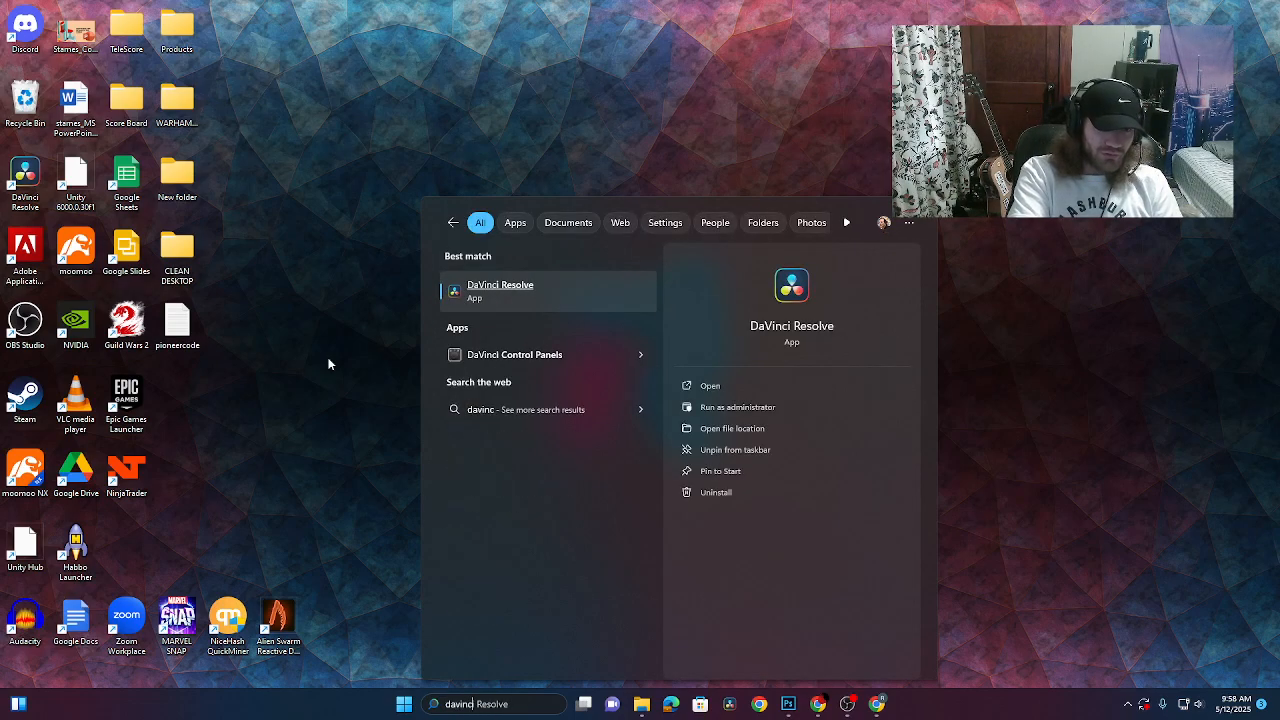
pyautogui.press('Return')
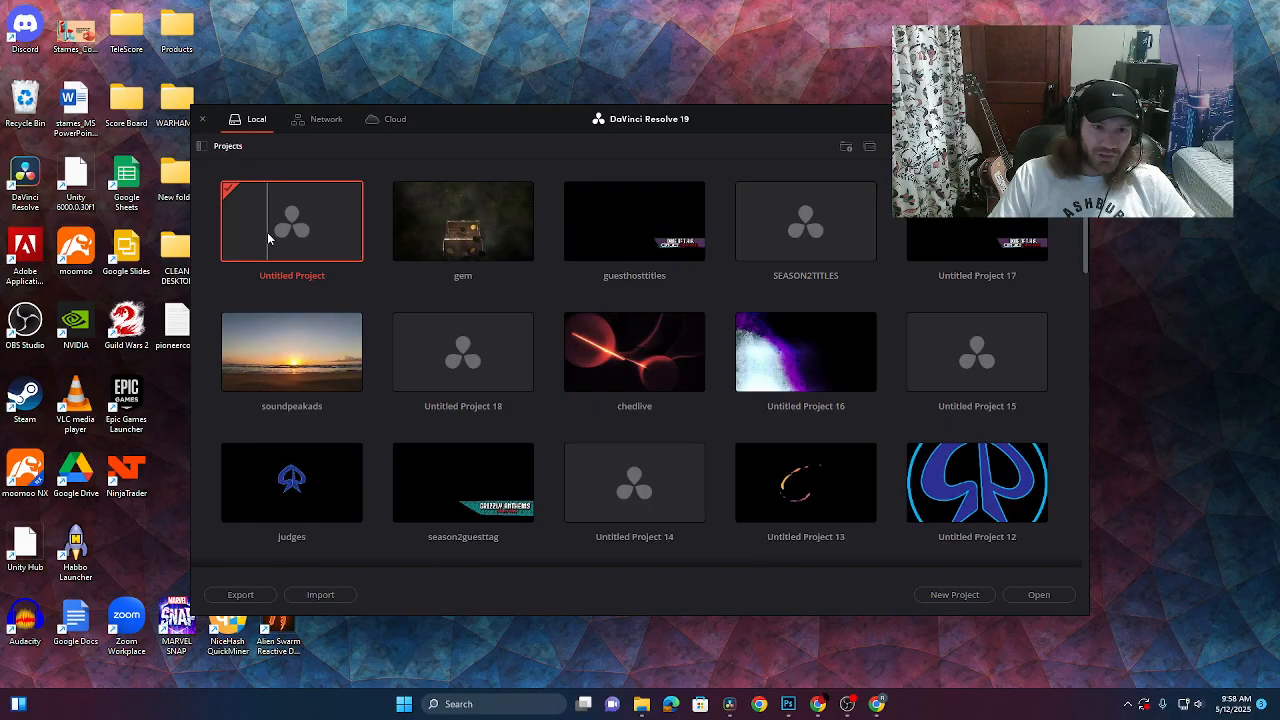
pyautogui.doubleClick(815, 232)
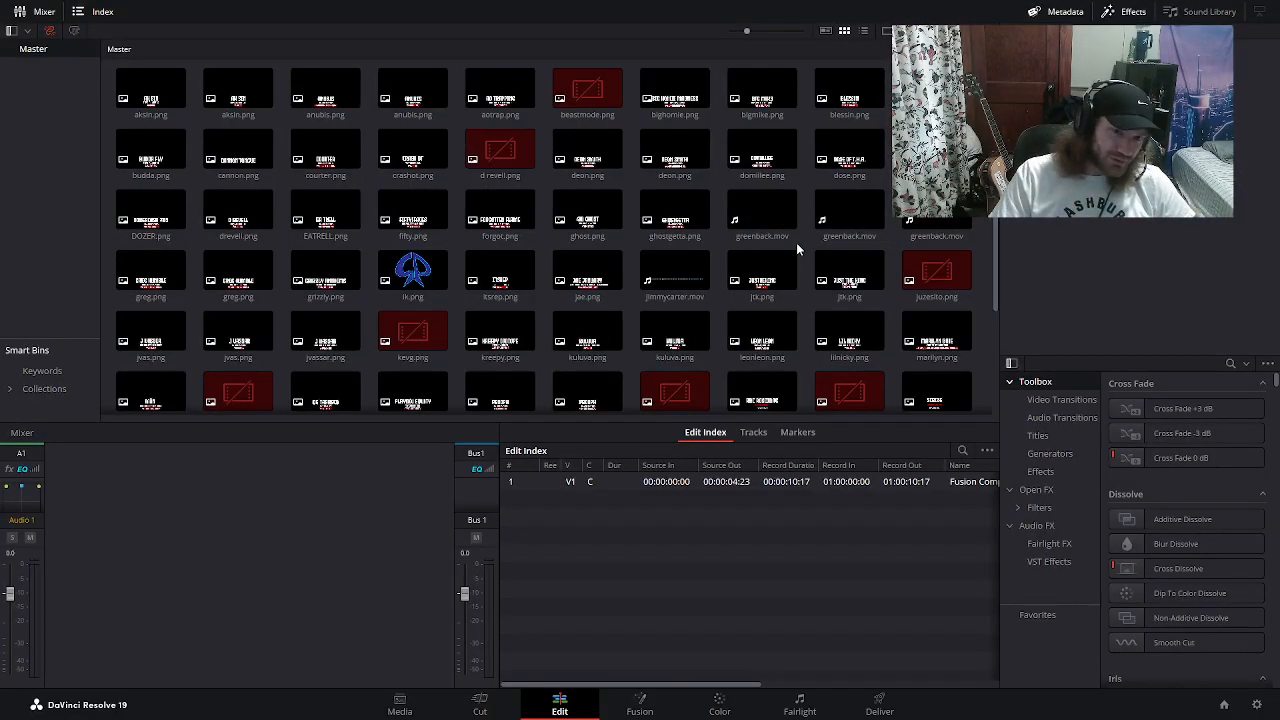
# - On the Fusion page, frame the node graph and inspect the ARTISTNAMER, SPADMOV2 and SPADMOV nodes
pyautogui.click(636, 703)
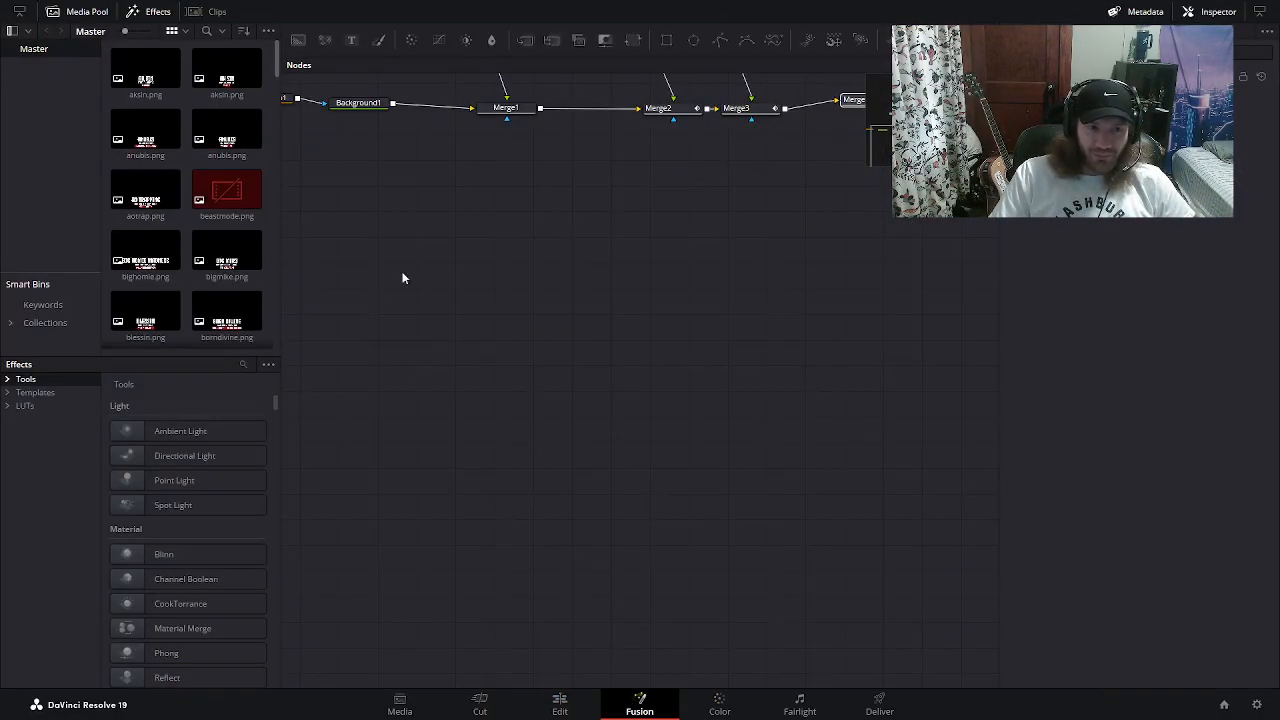
pyautogui.scroll(-3, 878, 303)
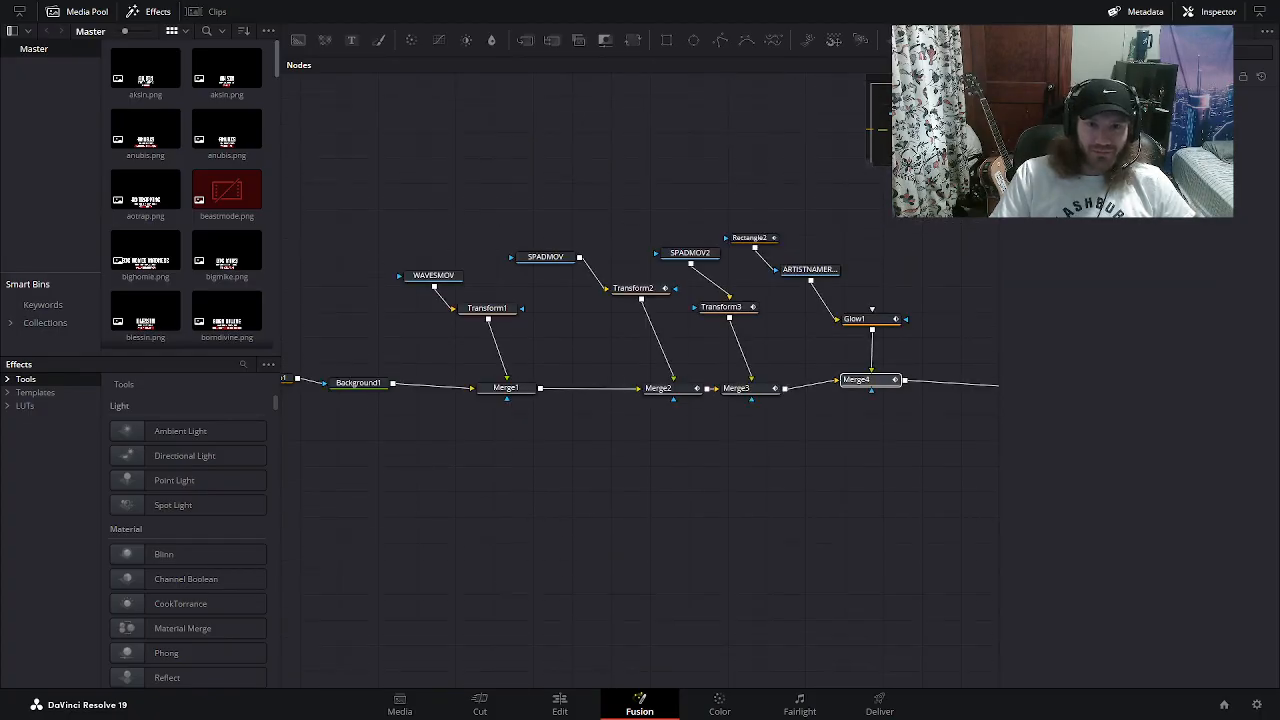
pyautogui.scroll(-5, 926, 451)
pyautogui.scroll(5, 943, 454)
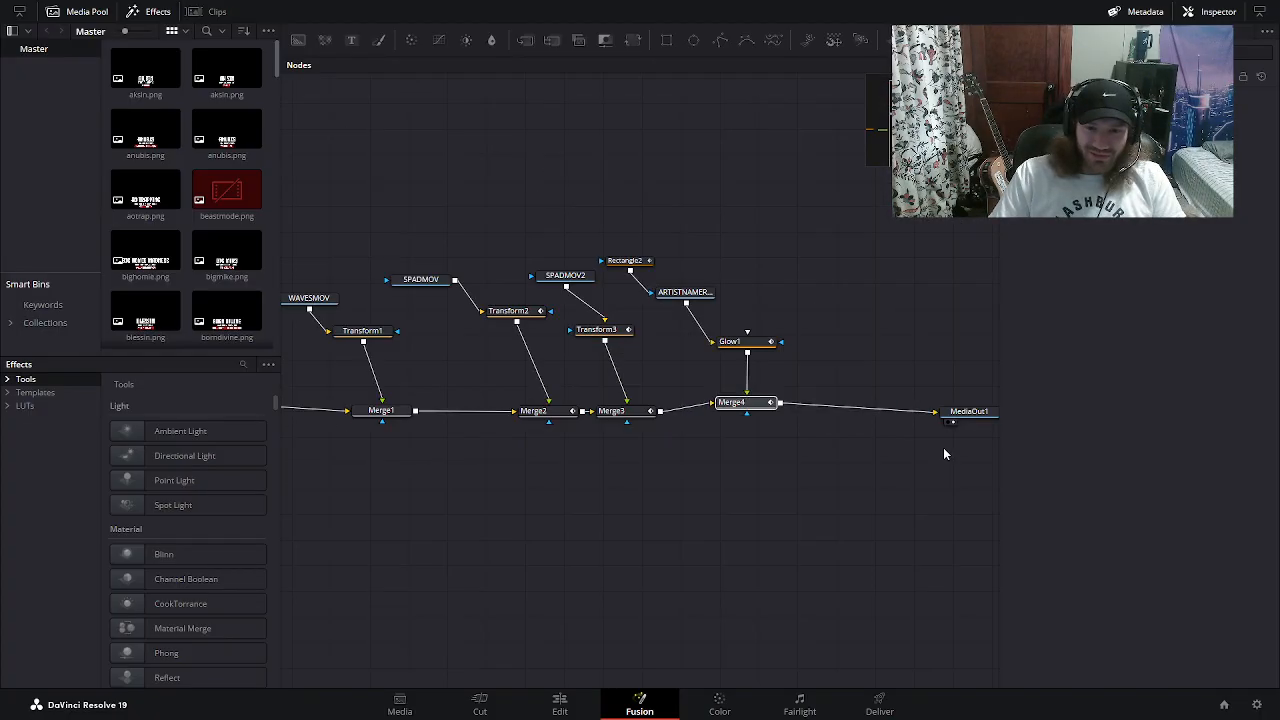
pyautogui.moveTo(815, 463); pyautogui.dragTo(815, 460)
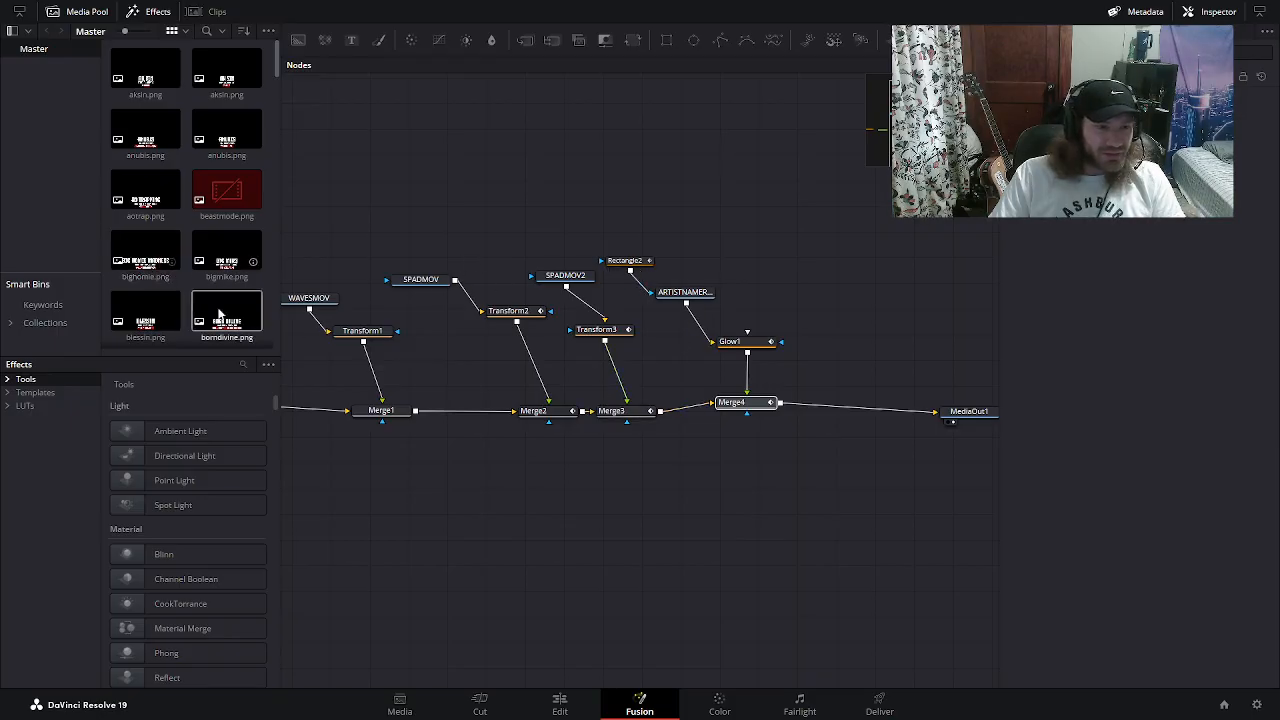
pyautogui.click(686, 294)
pyautogui.click(567, 281)
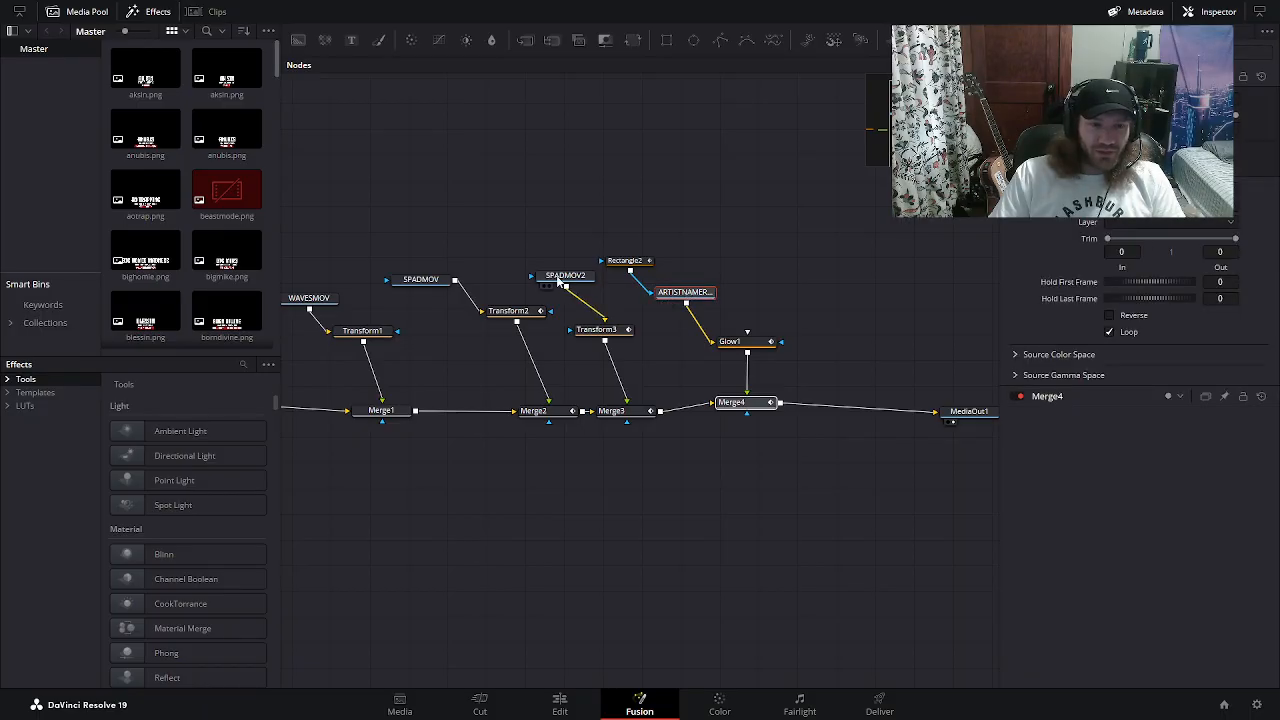
pyautogui.click(445, 283)
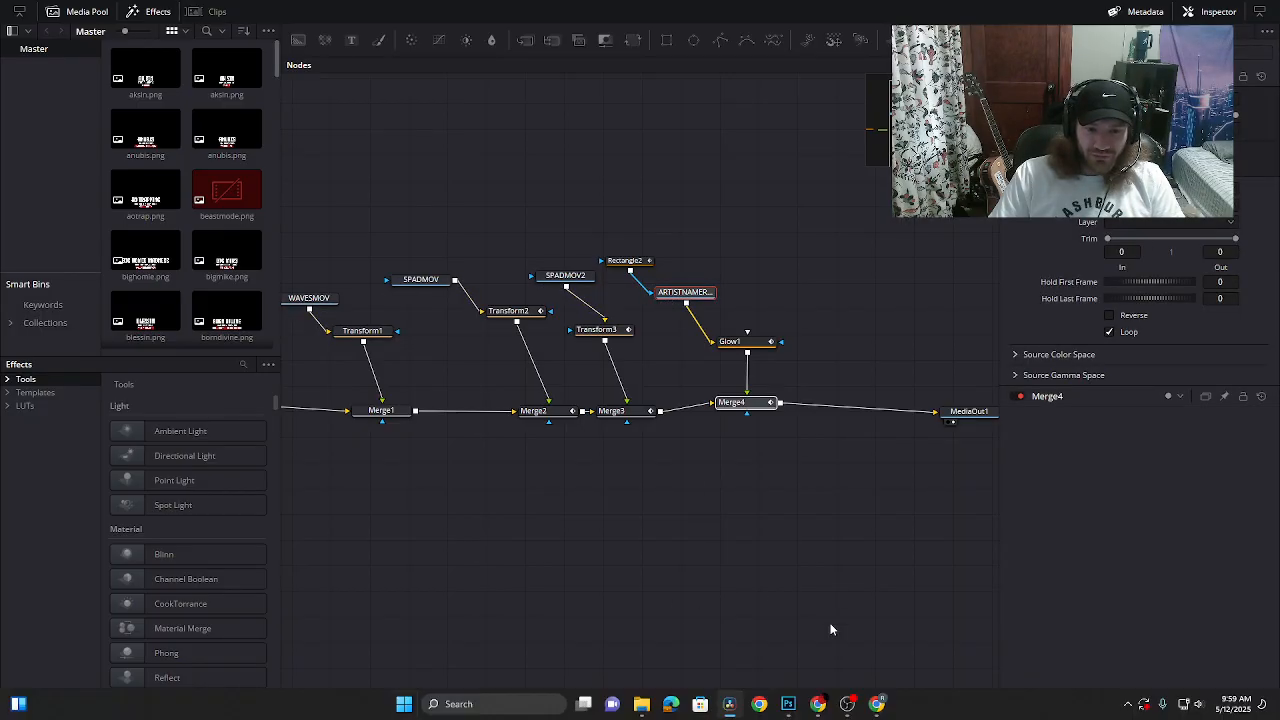
pyautogui.press('super')
pyautogui.click(641, 704)
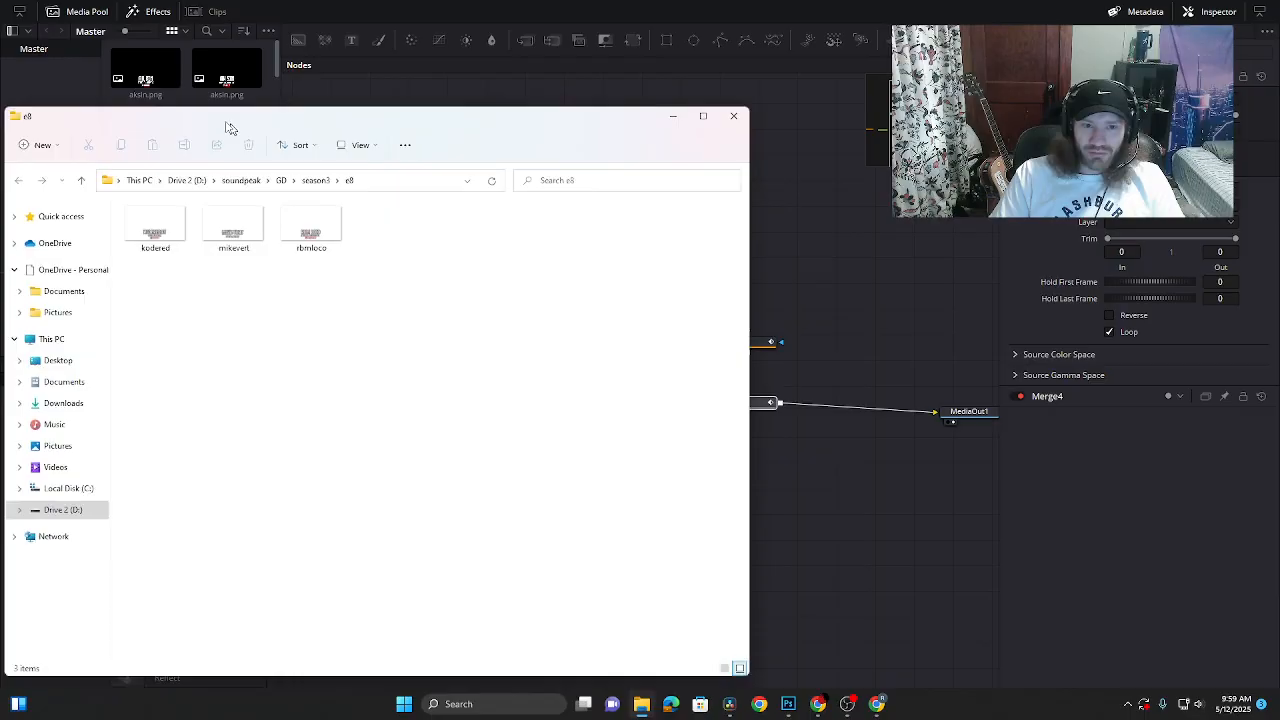
# - Drag kodered.png from the e8 folder into the Fusion node graph and close the folder window
pyautogui.moveTo(226, 129); pyautogui.dragTo(656, 459)
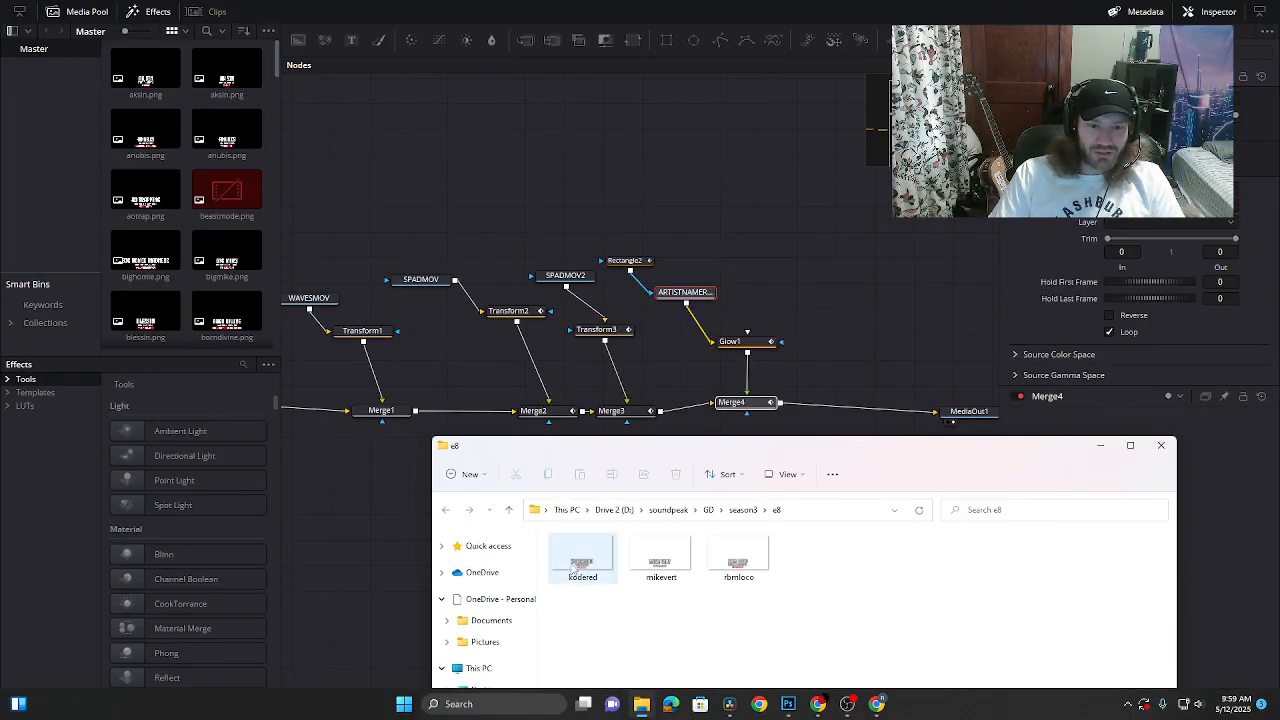
pyautogui.moveTo(582, 562); pyautogui.dragTo(670, 272)
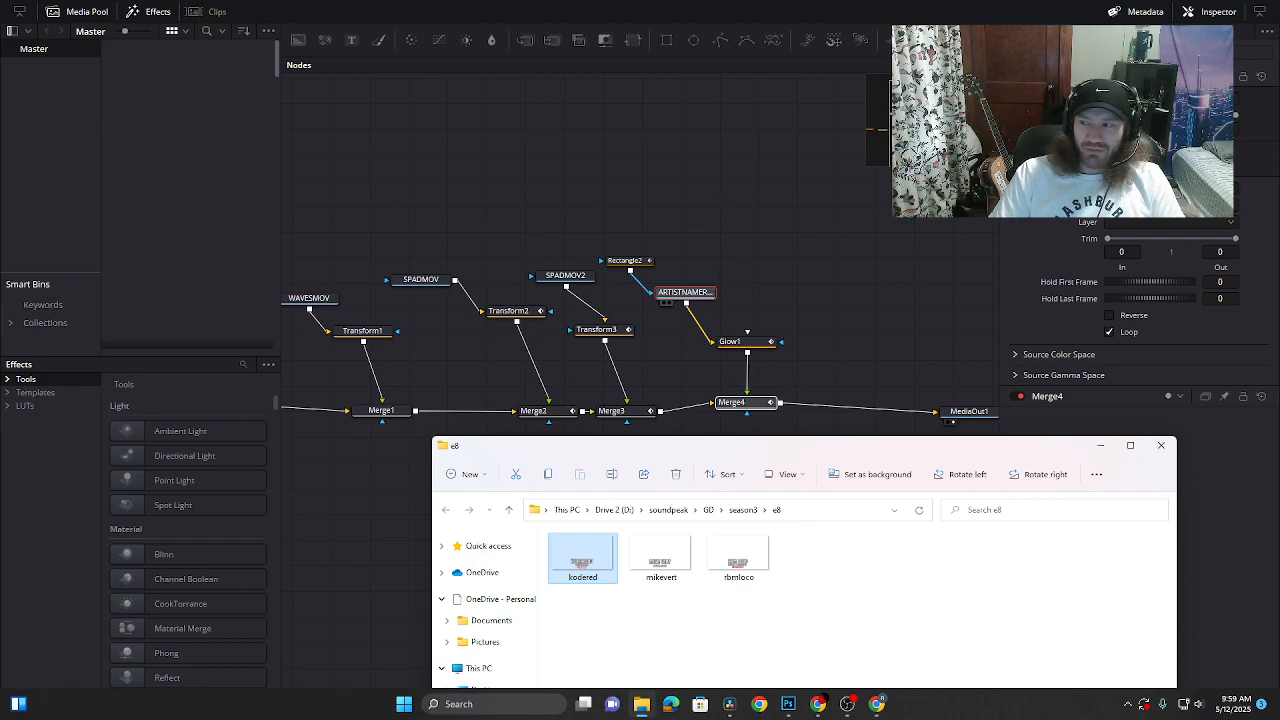
pyautogui.hotkey('alt', 'Tab')
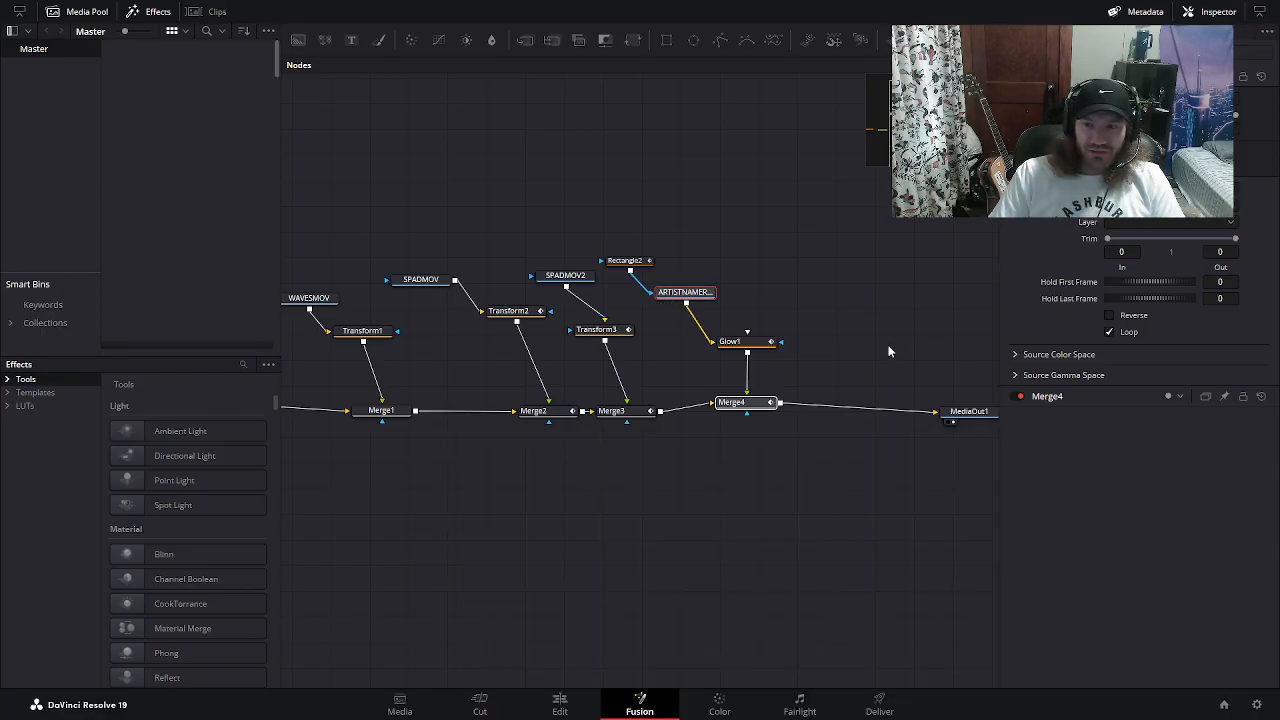
pyautogui.click(877, 704)
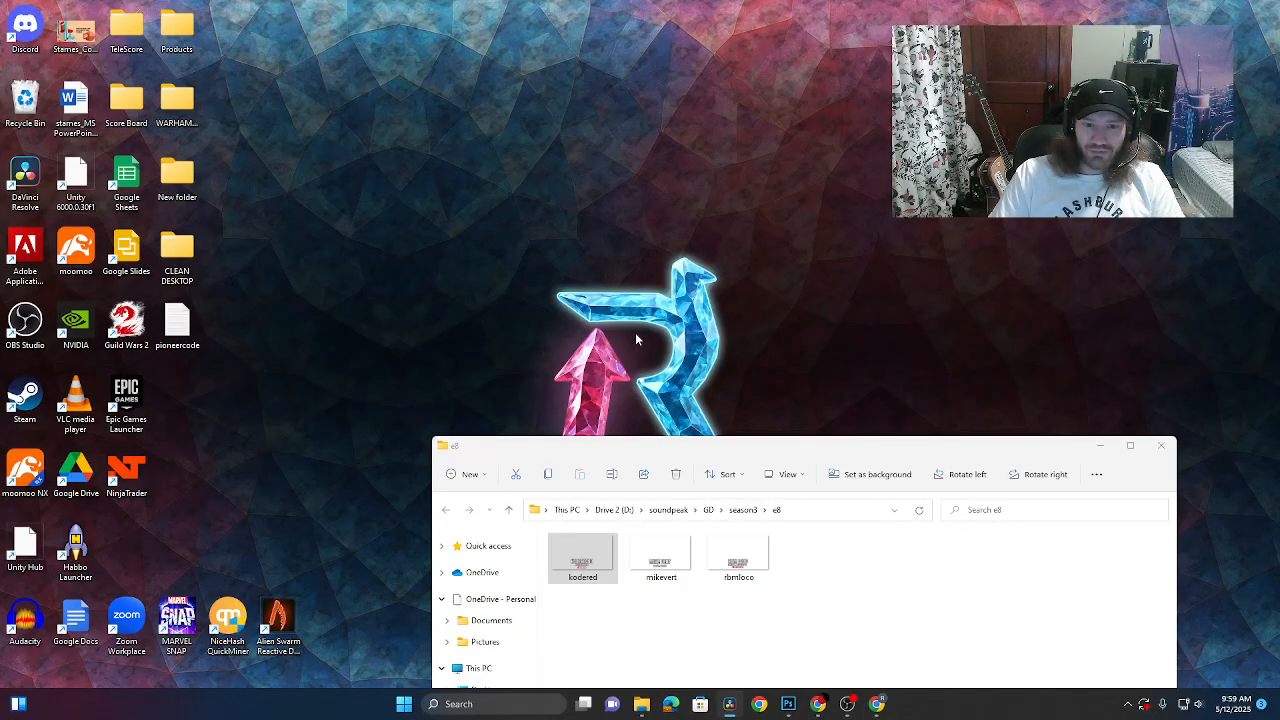
pyautogui.moveTo(827, 456); pyautogui.dragTo(663, 248)
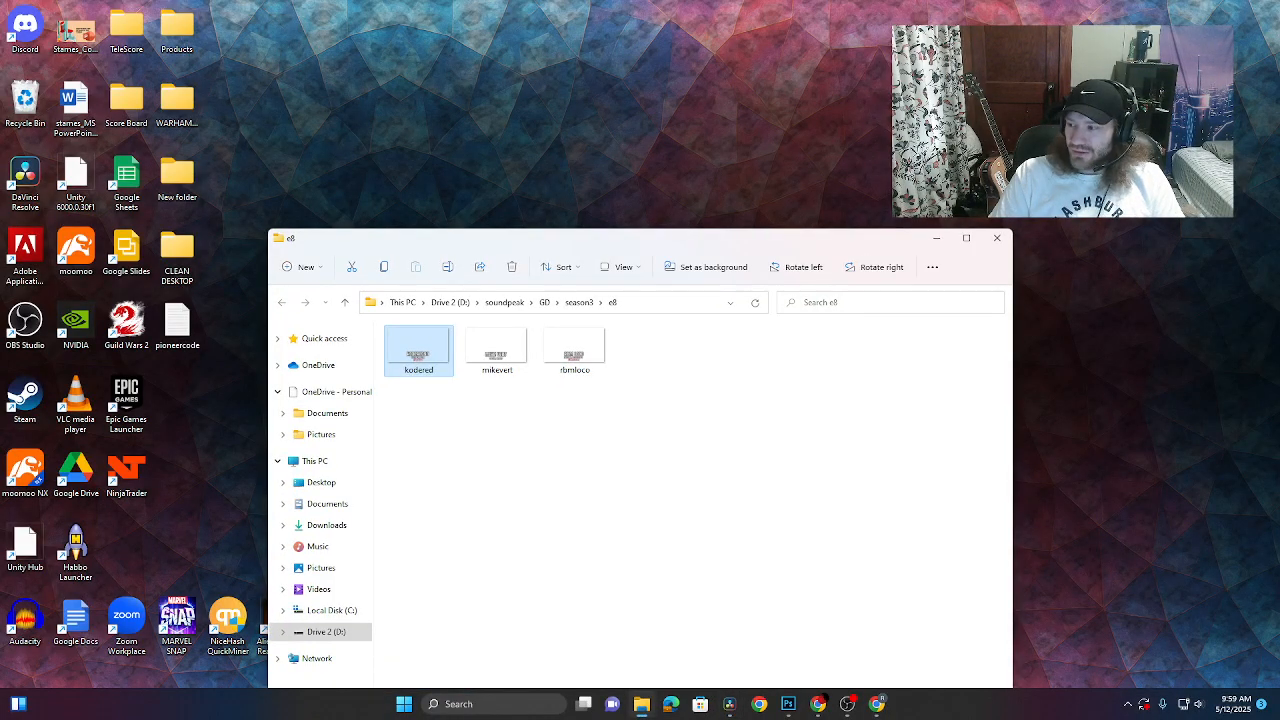
pyautogui.click(997, 237)
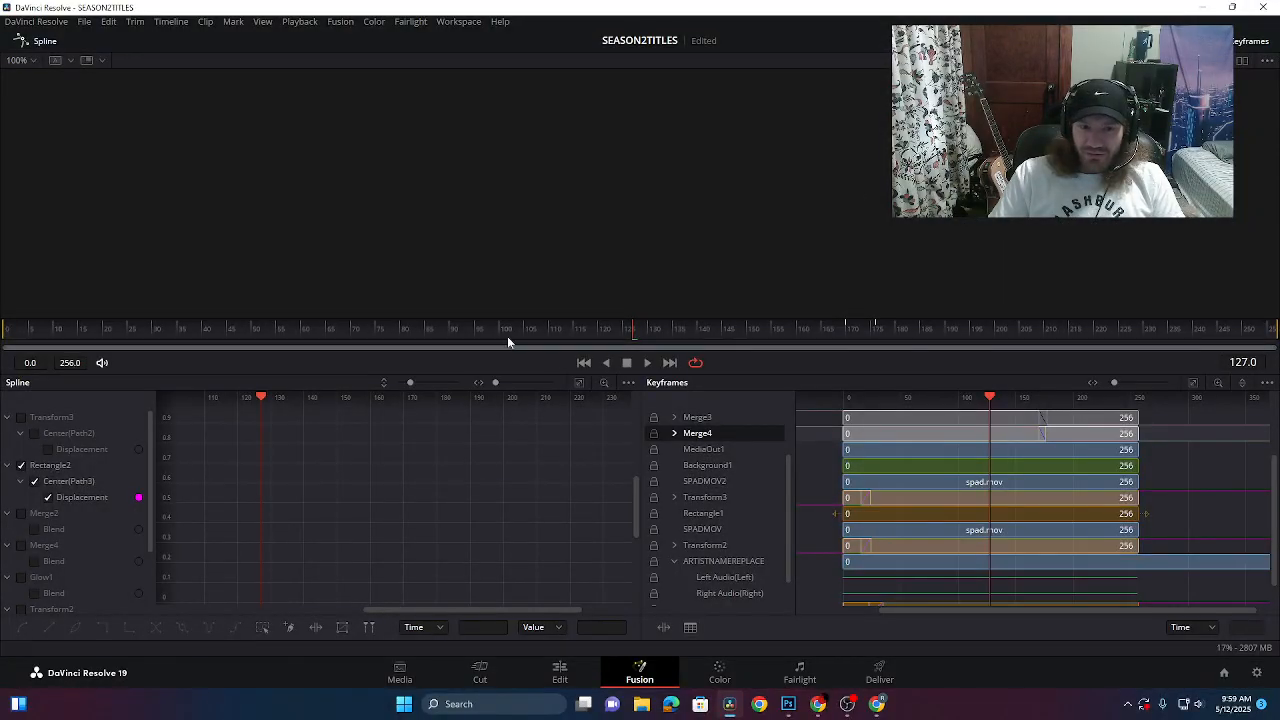
# - Scrub the title animation on the Fusion page from around frame 118
pyautogui.click(877, 680)
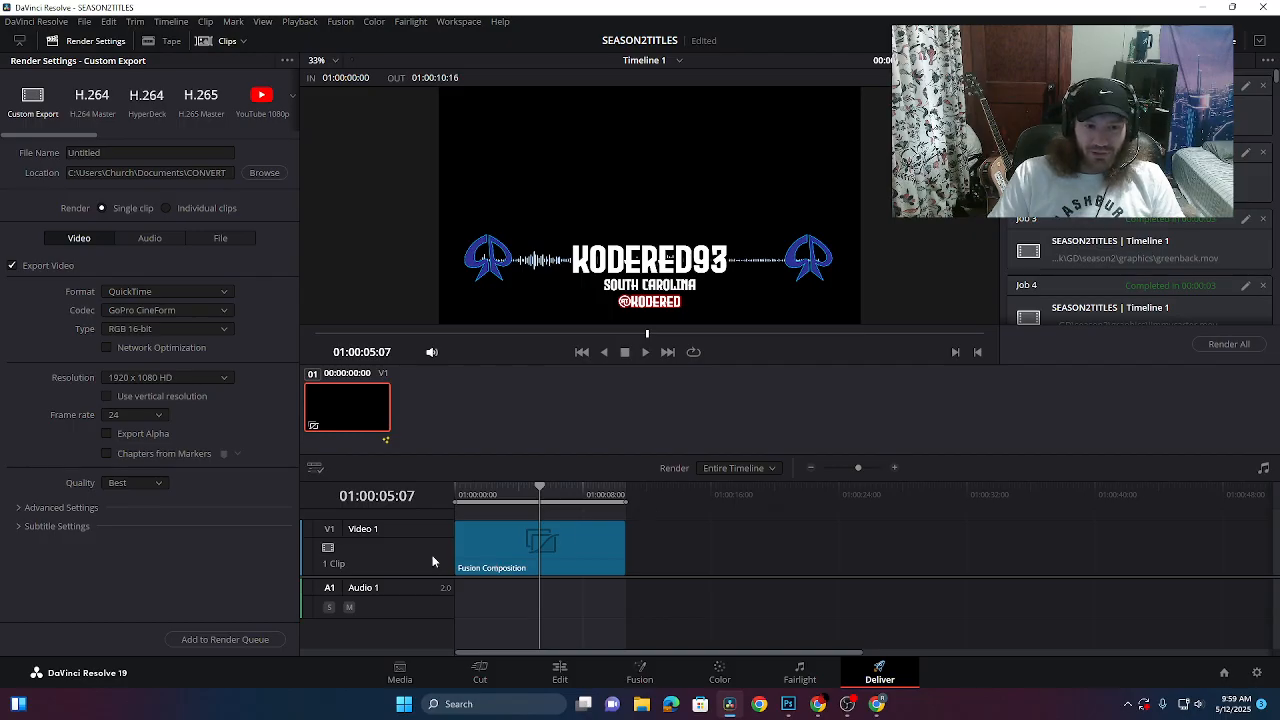
pyautogui.click(640, 672)
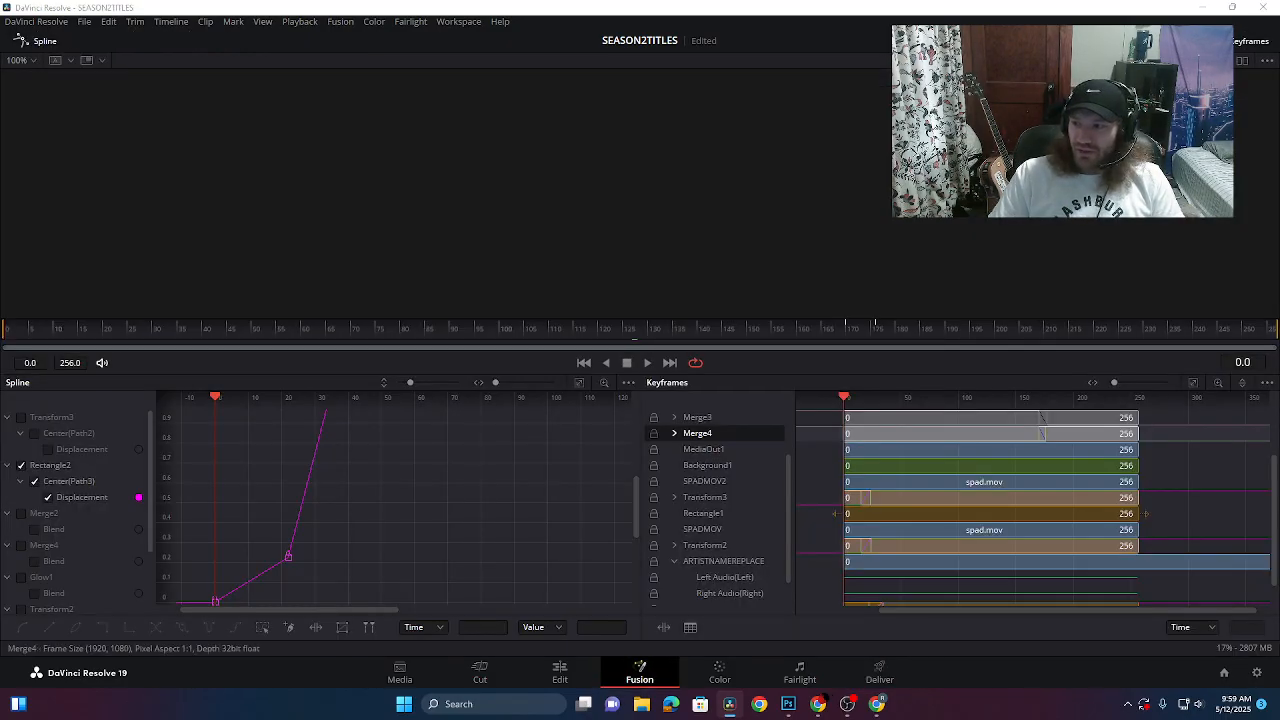
pyautogui.click(590, 330)
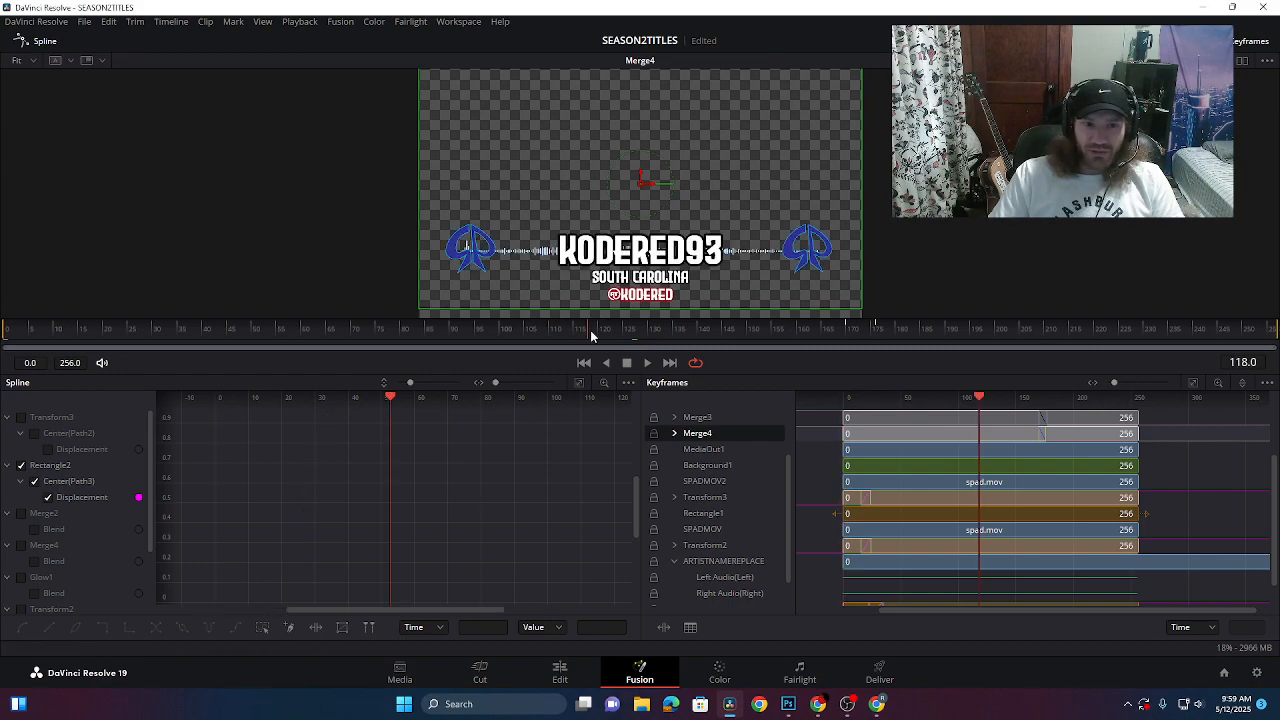
pyautogui.moveTo(590, 335); pyautogui.dragTo(1000, 364)
pyautogui.click(880, 670)
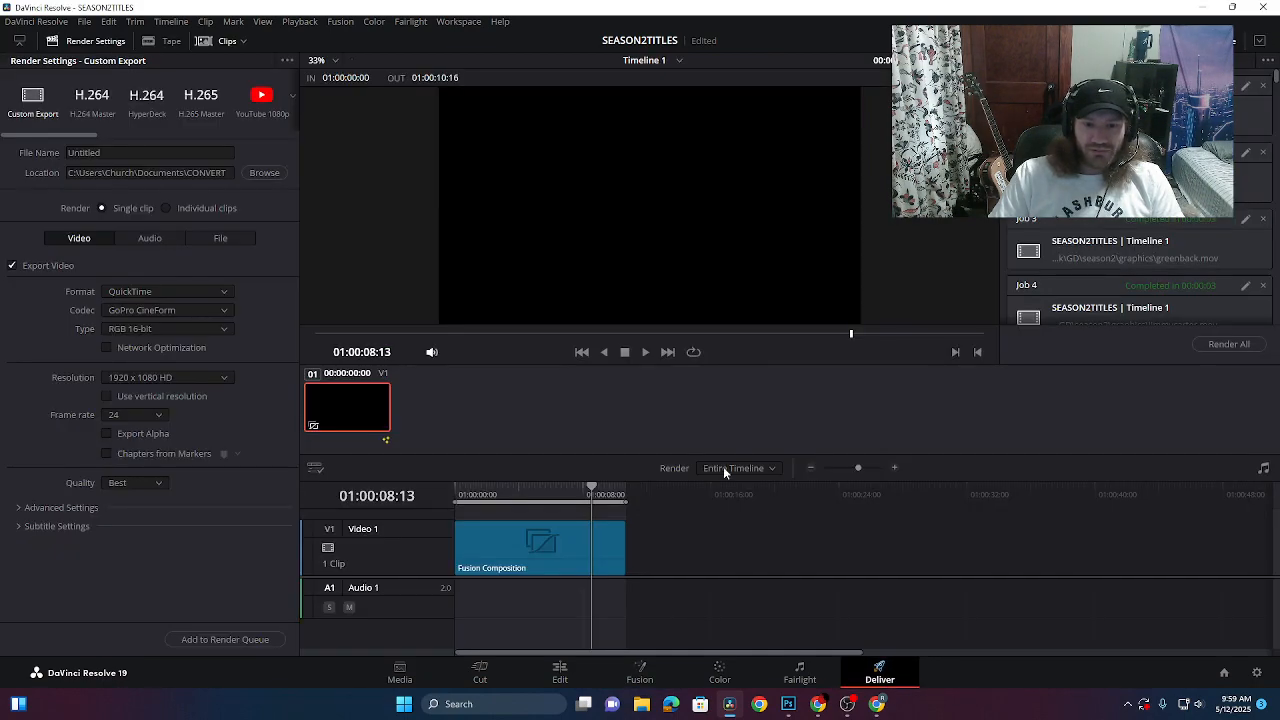
# - Render kodered.mov in GoPro CineForm with alpha through the render queue
pyautogui.click(118, 155)
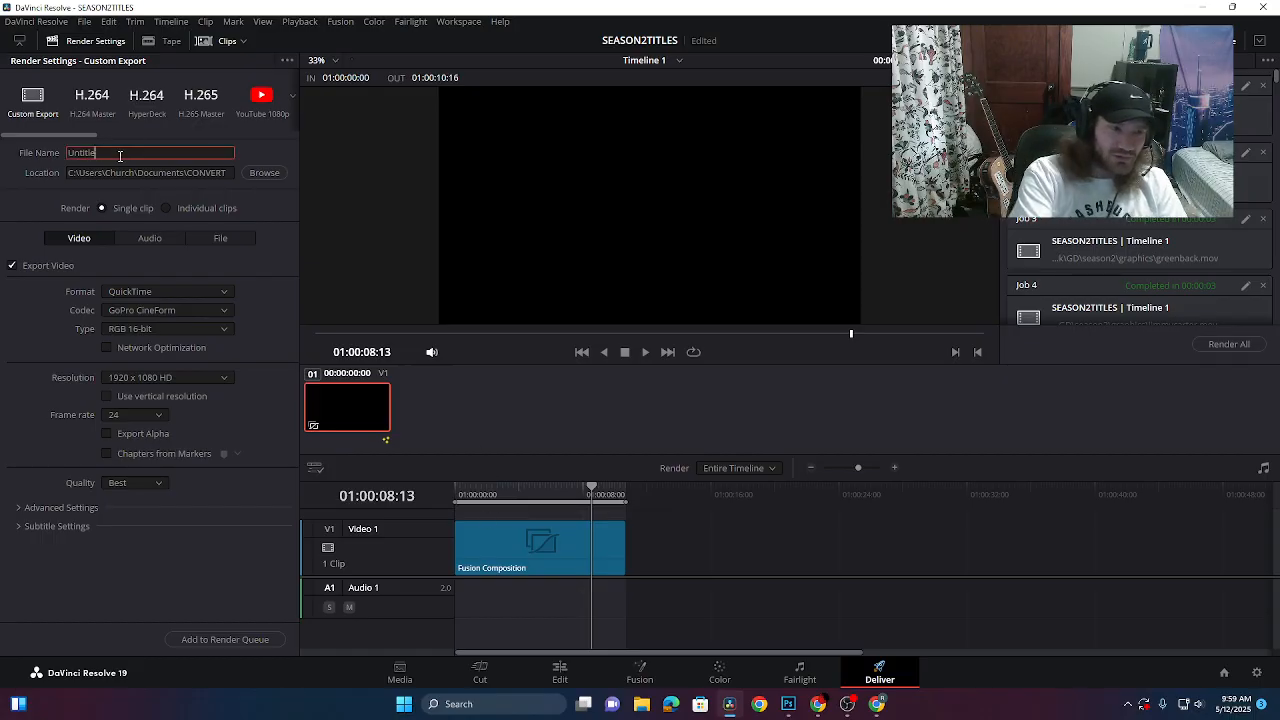
pyautogui.press('BackSpace')
pyautogui.press('BackSpace')
pyautogui.press('BackSpace')
pyautogui.press('BackSpace')
pyautogui.press('BackSpace')
pyautogui.press('BackSpace')
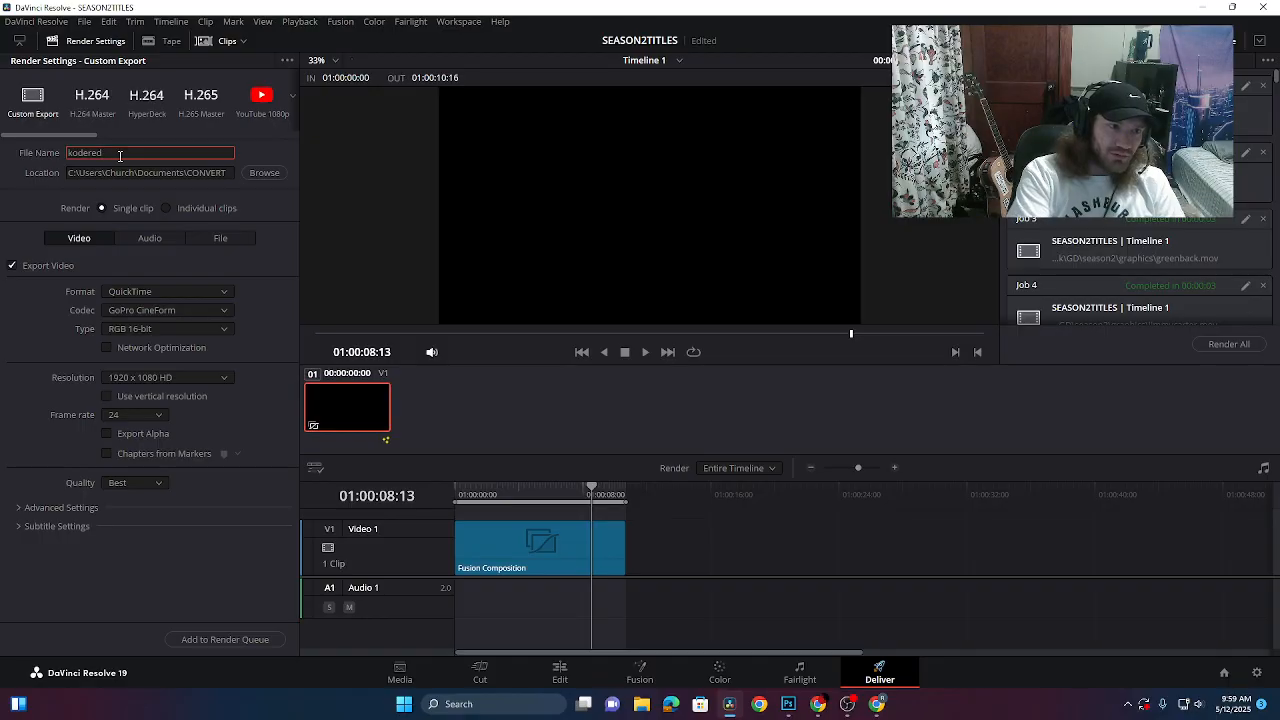
pyautogui.click(120, 313)
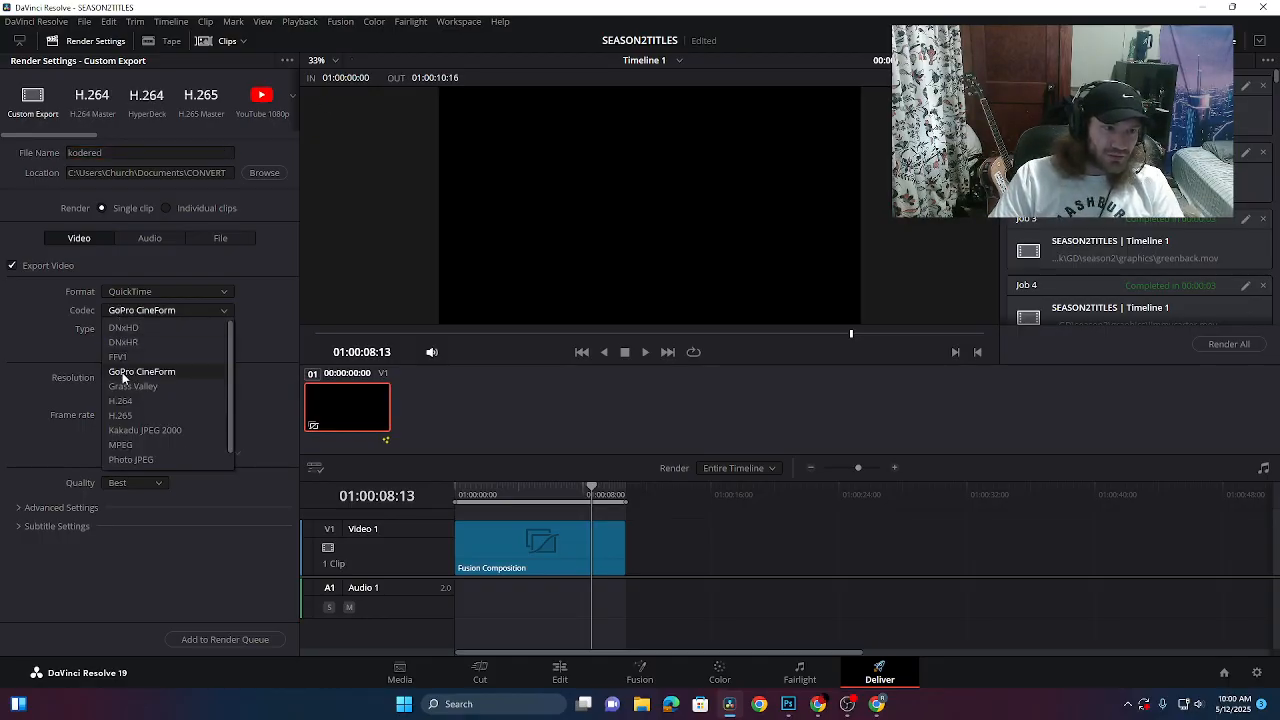
pyautogui.click(123, 373)
pyautogui.click(106, 434)
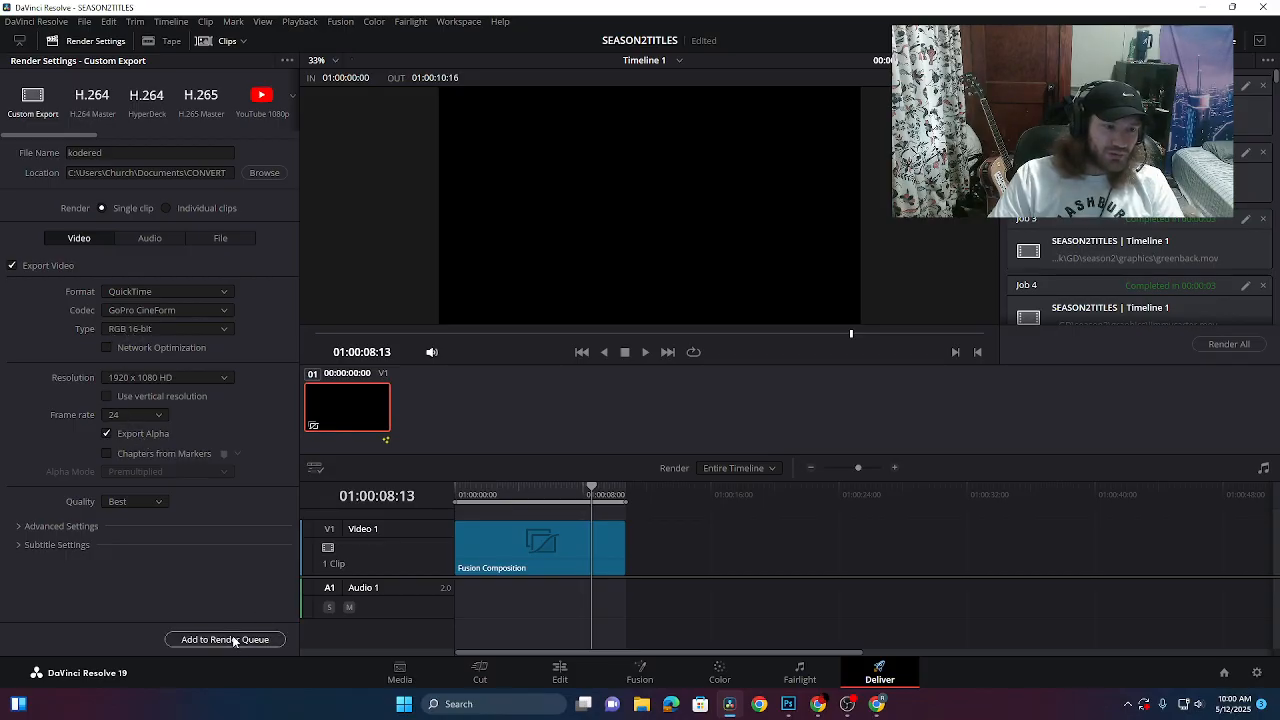
pyautogui.click(225, 639)
pyautogui.click(1229, 344)
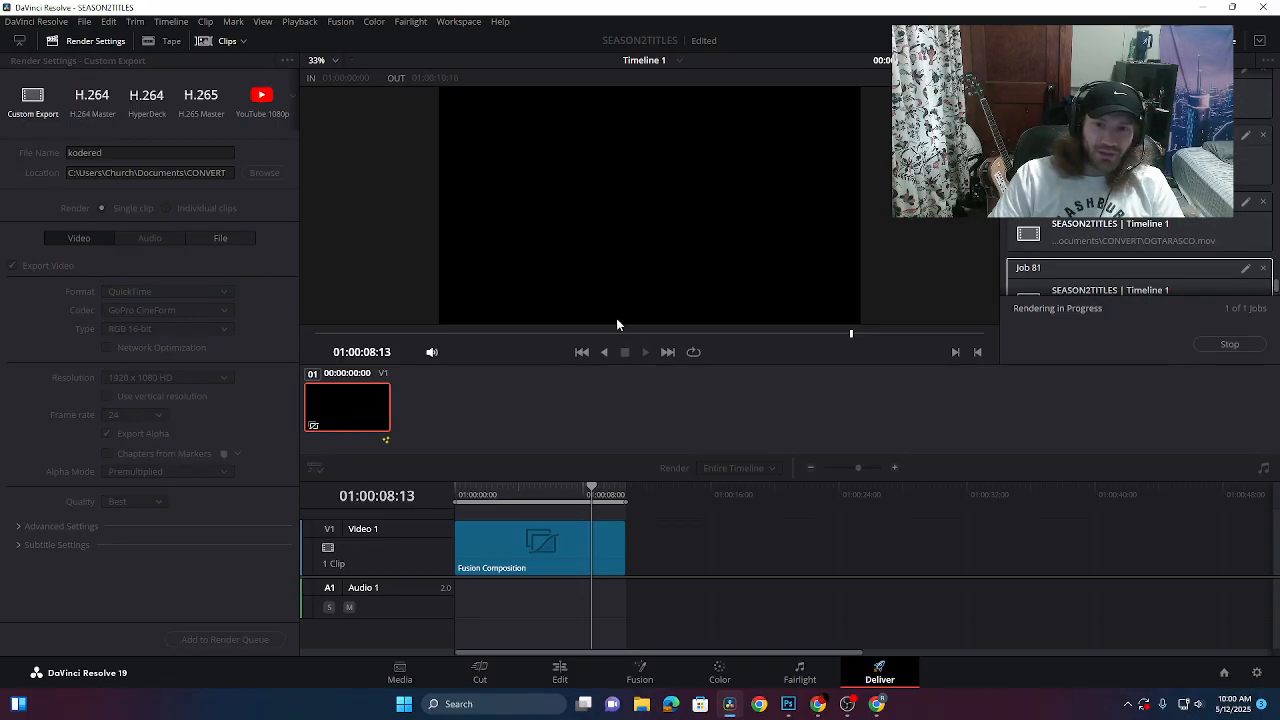
# - Check that the kodered render appears in Documents\CONVERT
pyautogui.click(641, 704)
pyautogui.click(316, 388)
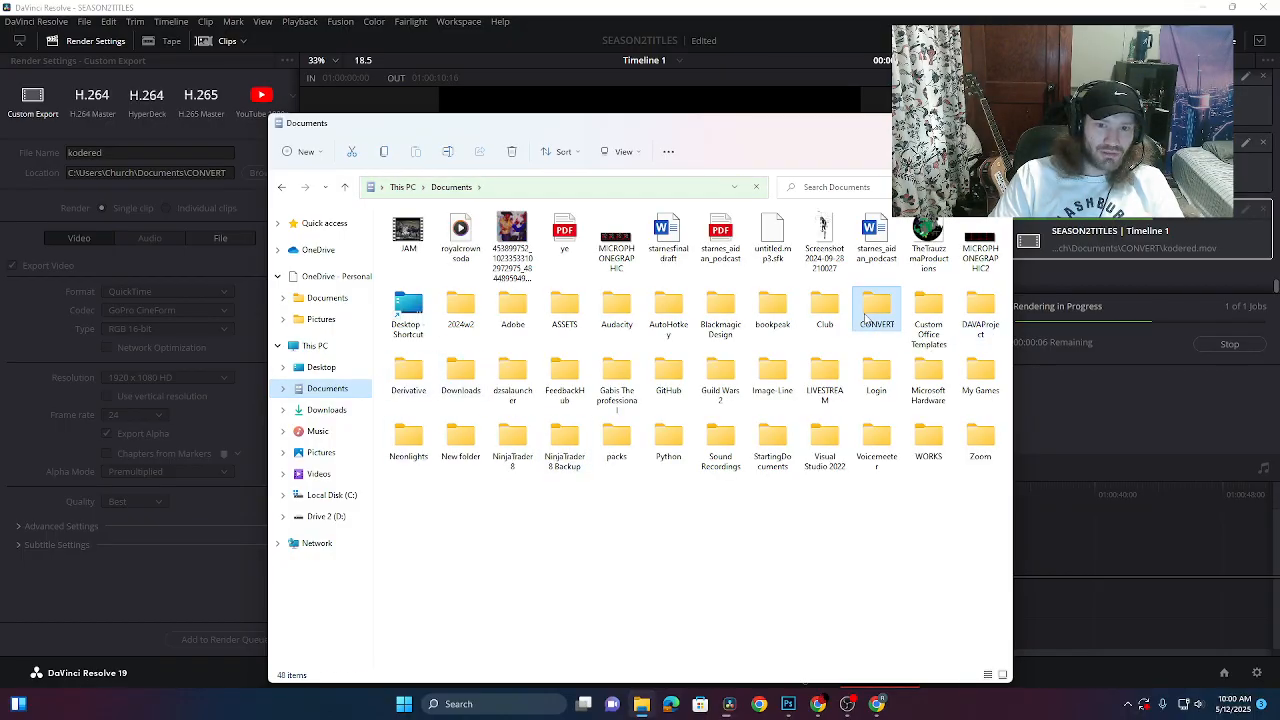
pyautogui.doubleClick(876, 305)
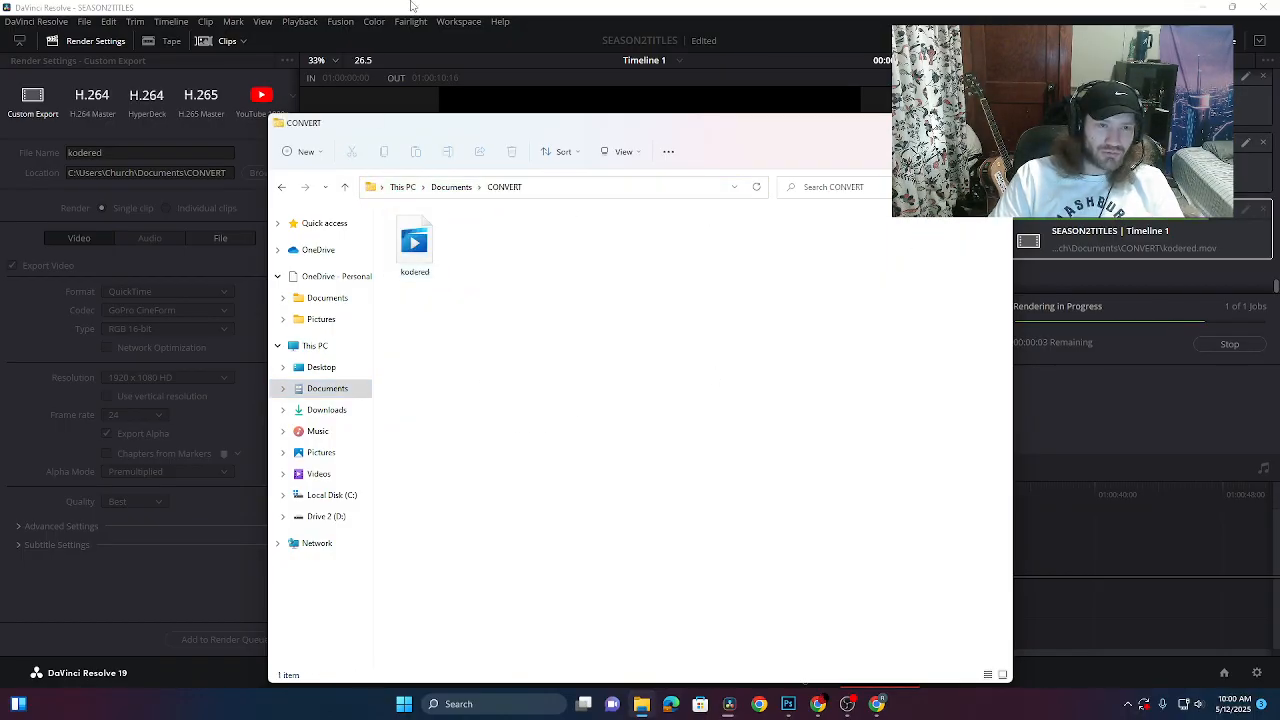
pyautogui.click(437, 10)
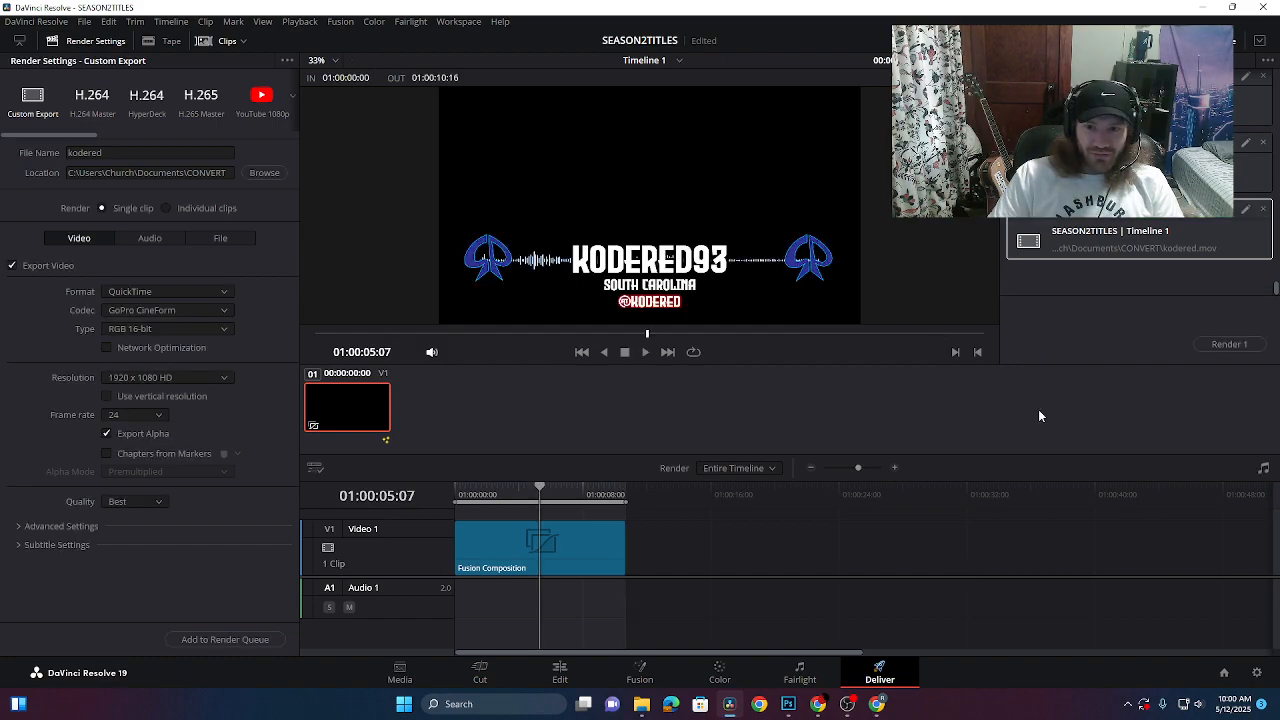
# - Browse File Explorer to the e8 title images folder on drive D:
pyautogui.click(637, 672)
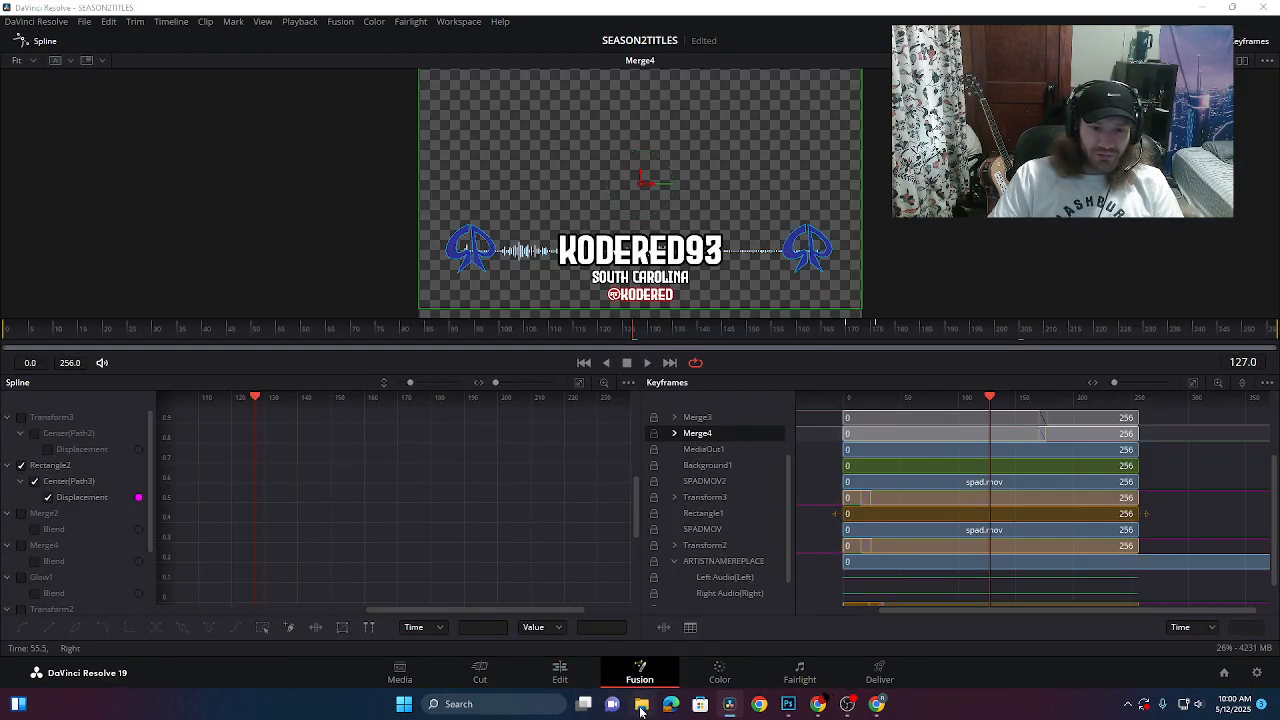
pyautogui.click(641, 704)
pyautogui.moveTo(478, 131); pyautogui.dragTo(765, 170)
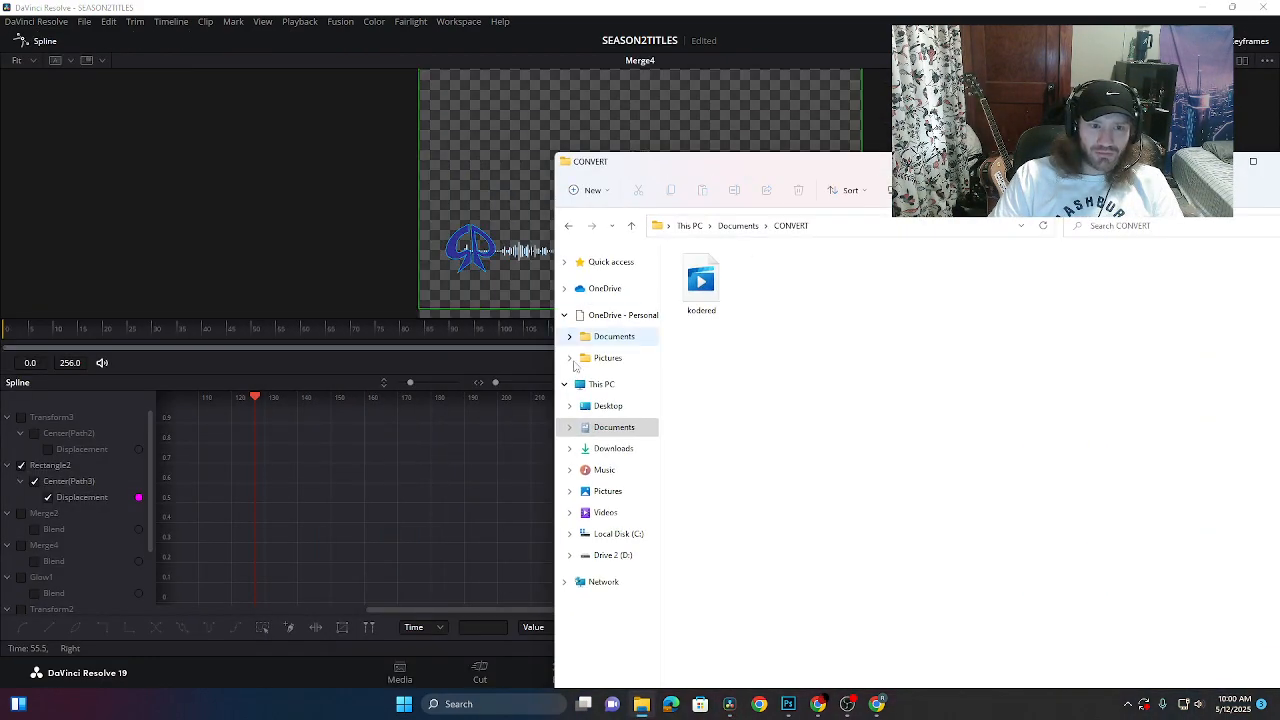
pyautogui.click(620, 555)
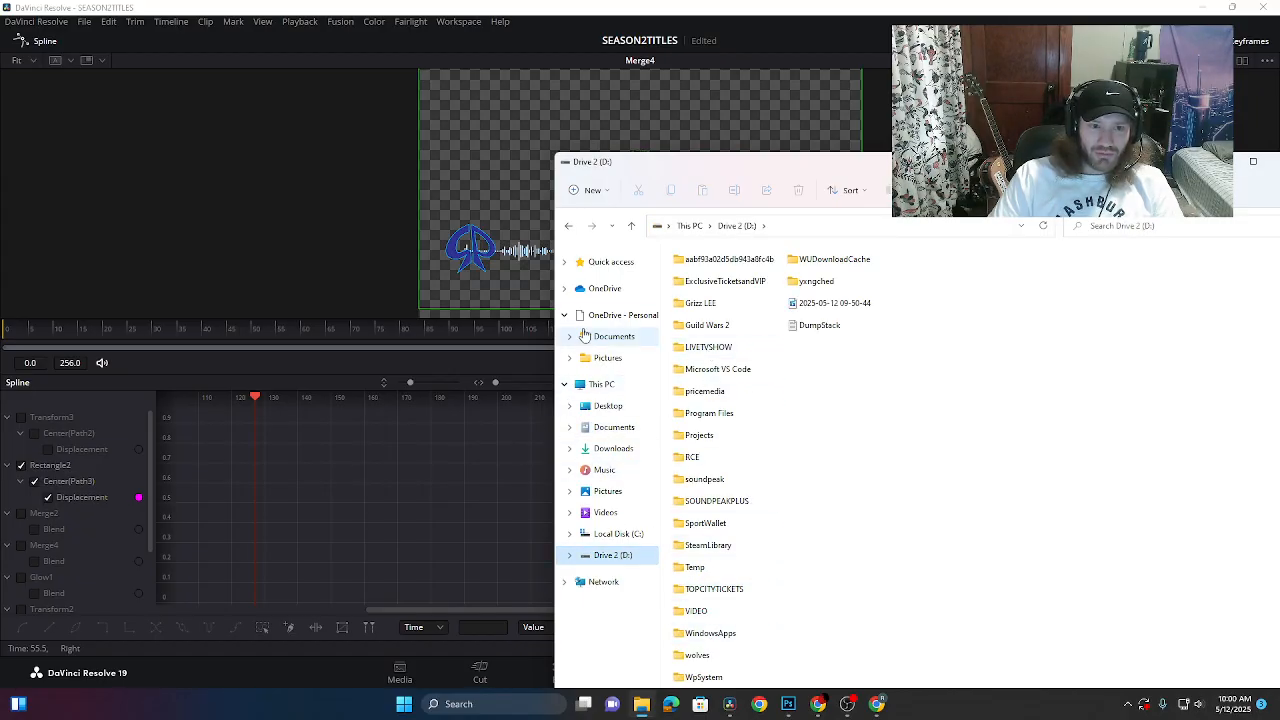
pyautogui.click(565, 263)
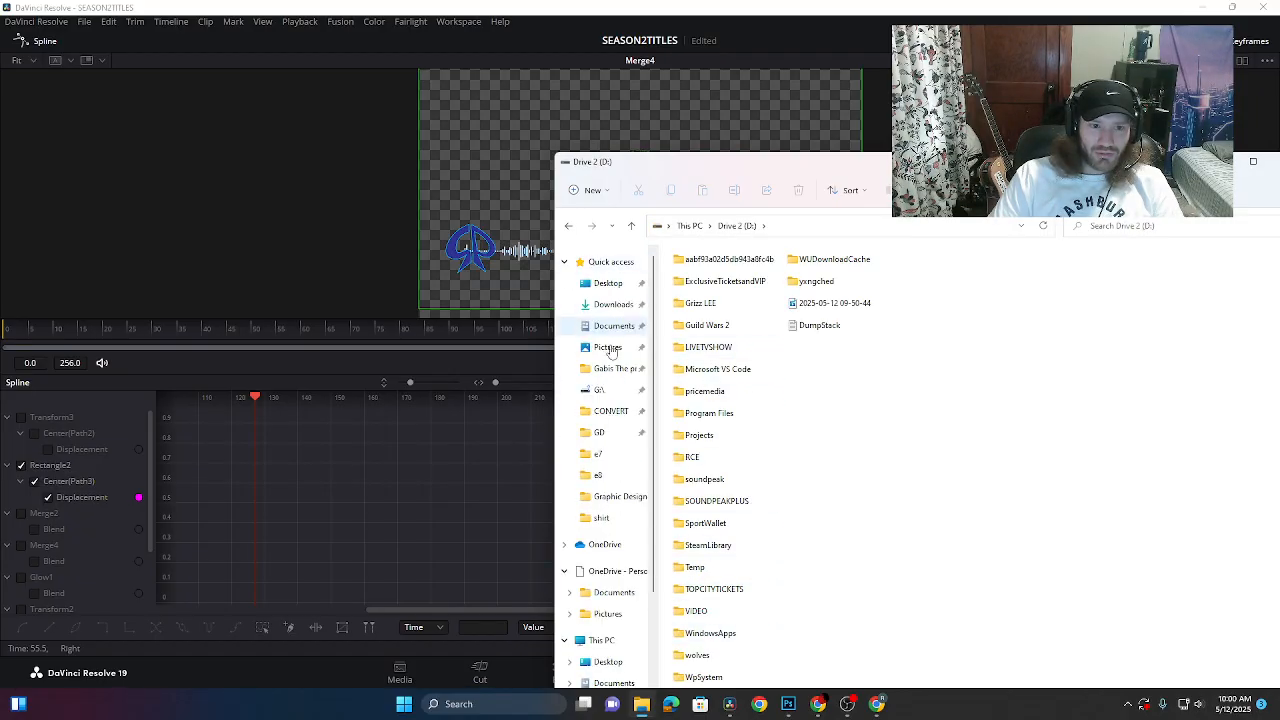
pyautogui.click(606, 477)
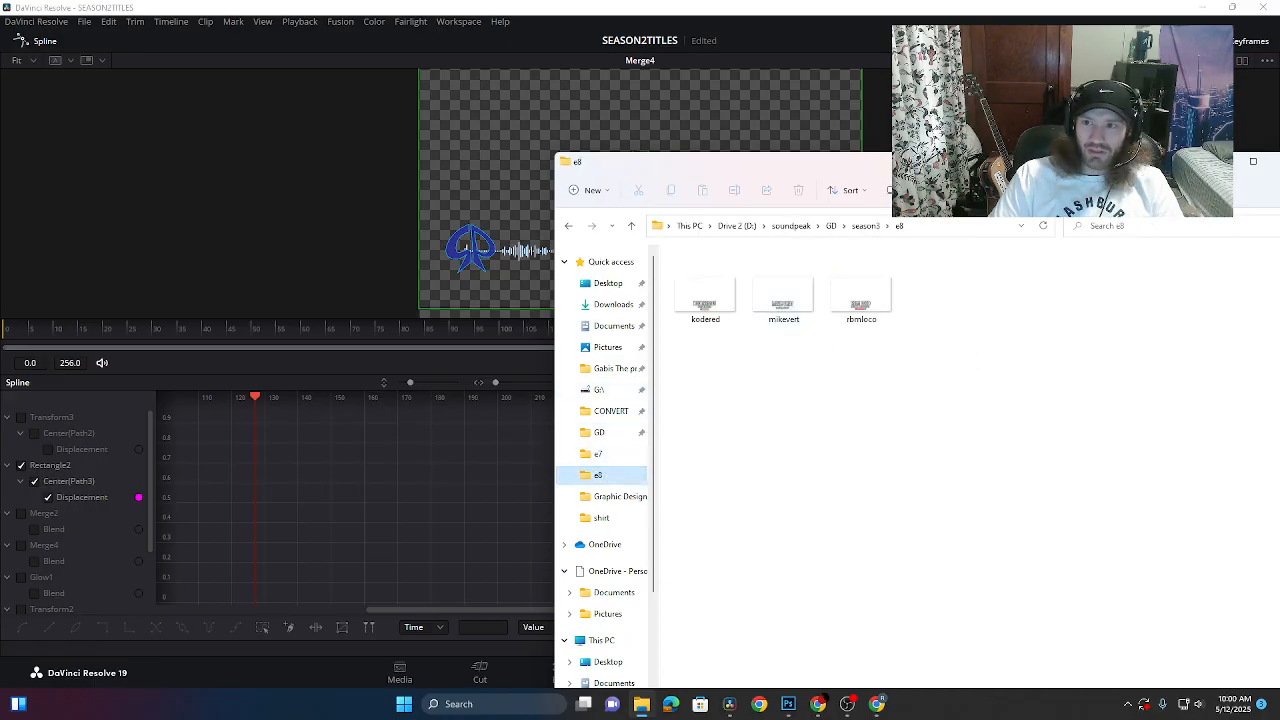
pyautogui.click(1207, 161)
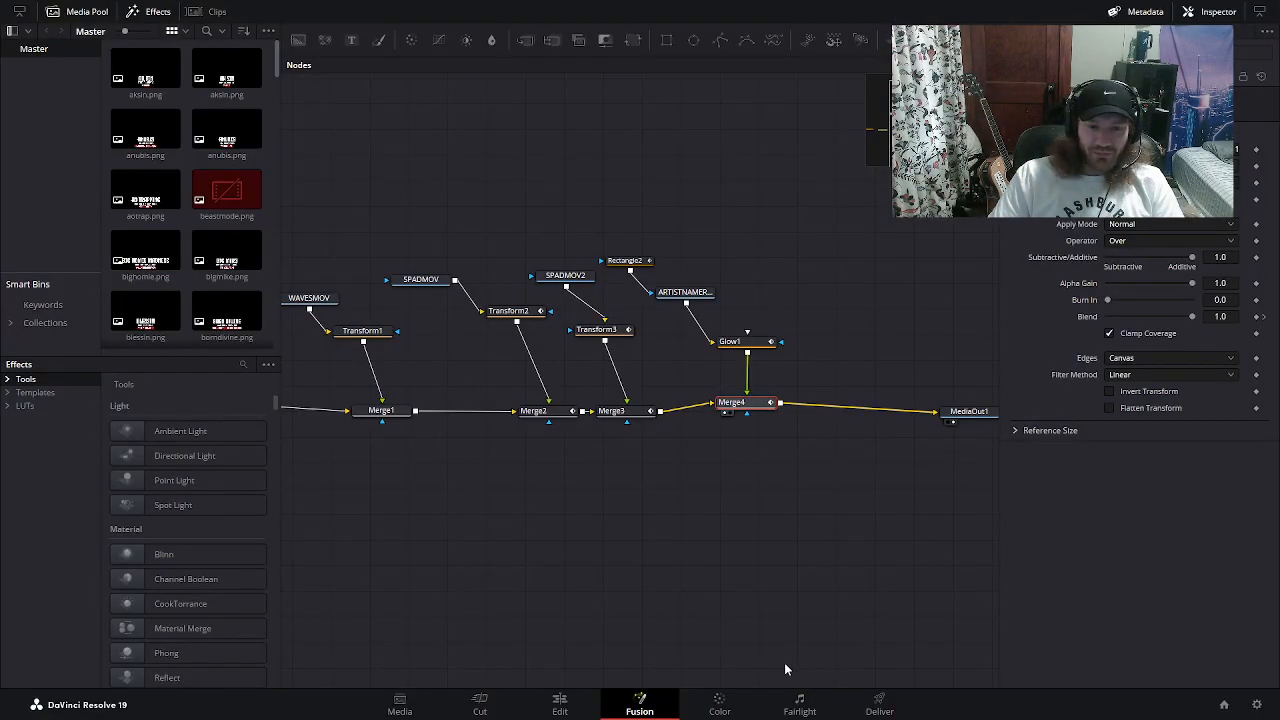
pyautogui.press('super')
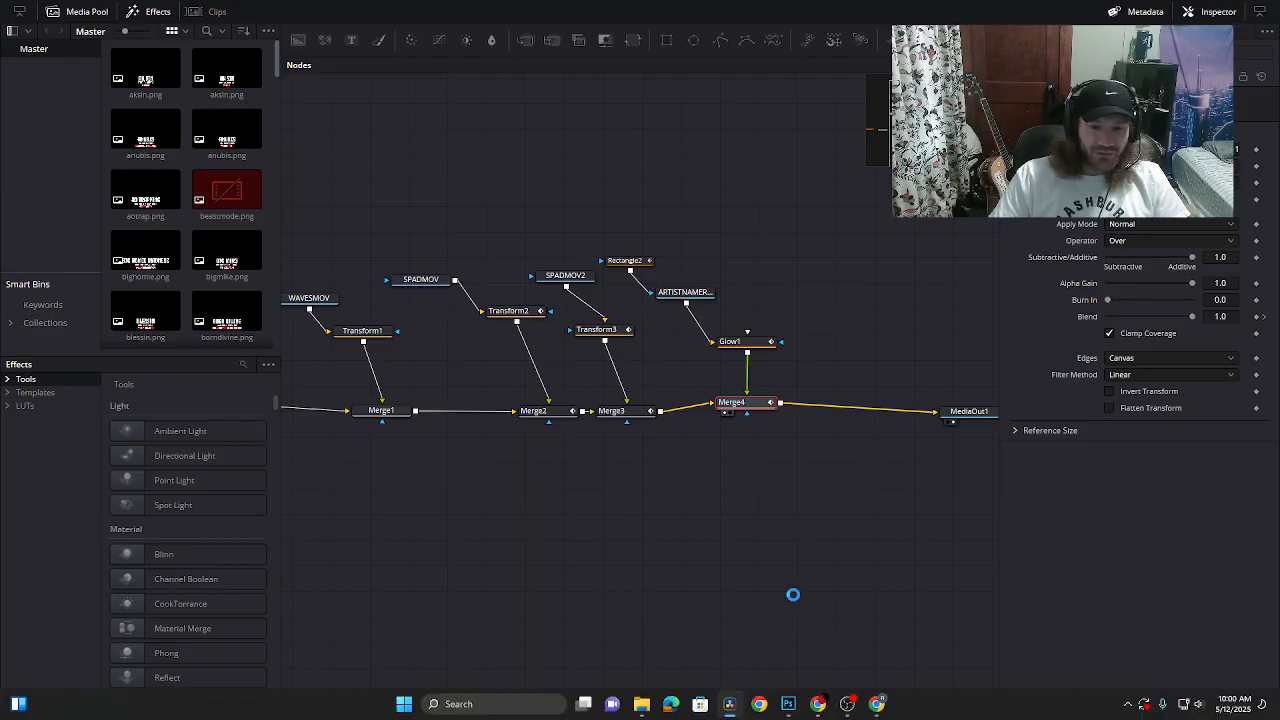
pyautogui.click(643, 704)
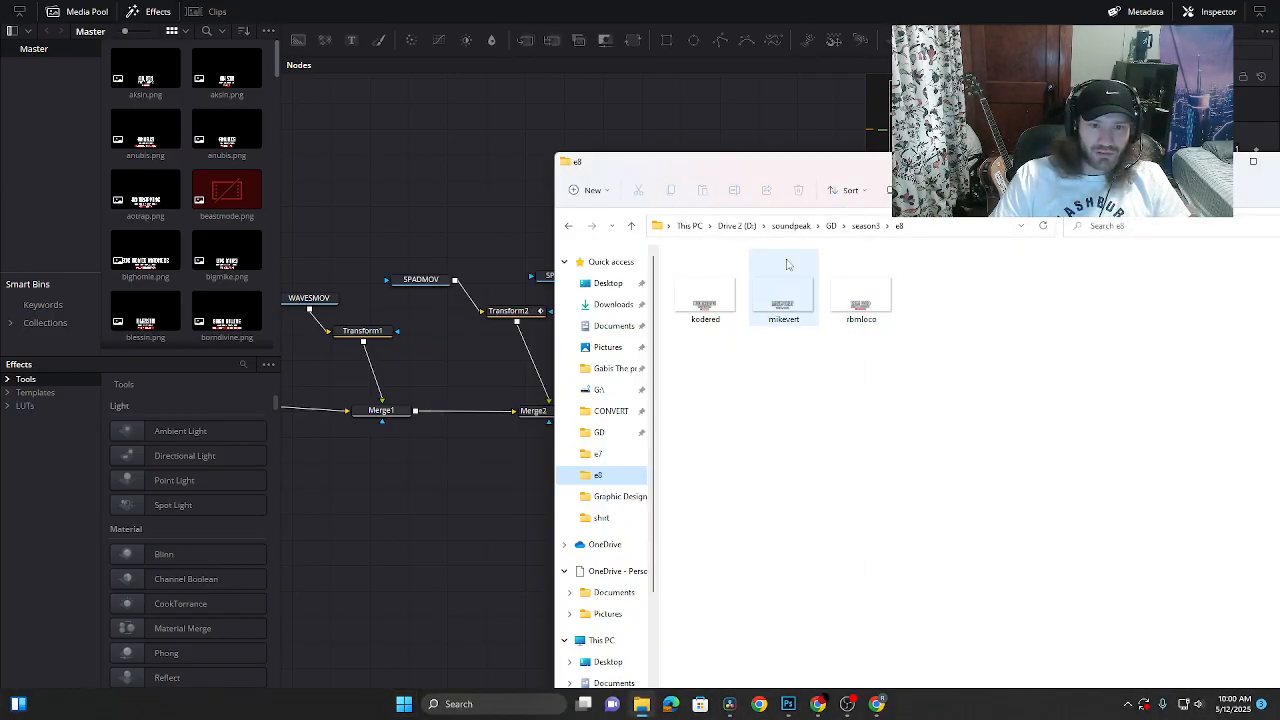
pyautogui.moveTo(796, 167); pyautogui.dragTo(556, 448)
pyautogui.moveTo(540, 585); pyautogui.dragTo(719, 293)
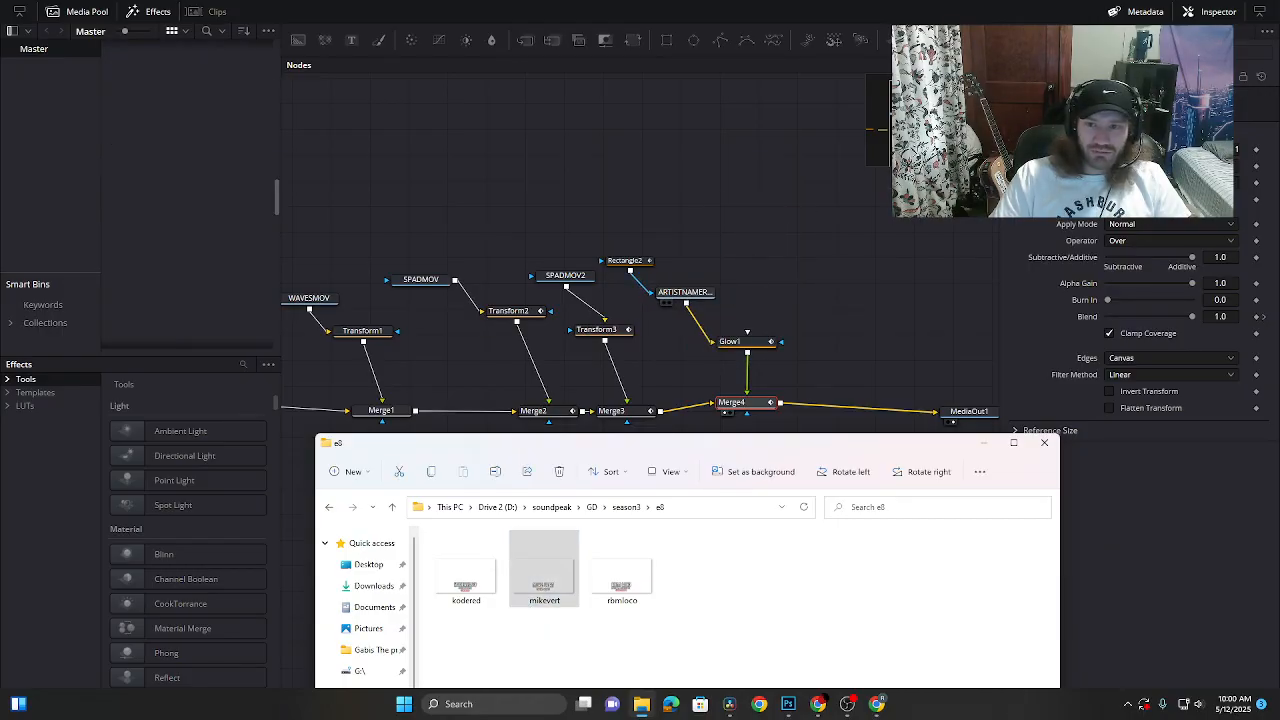
pyautogui.click(984, 443)
pyautogui.click(685, 292)
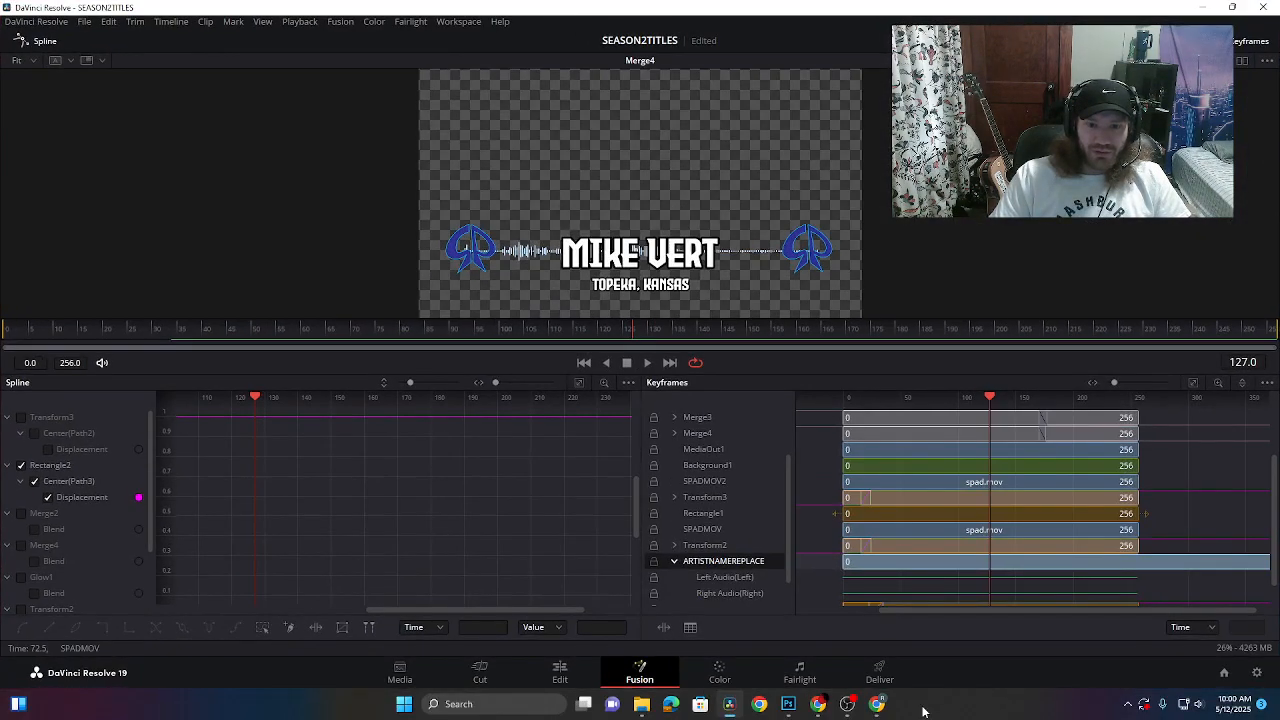
pyautogui.click(880, 672)
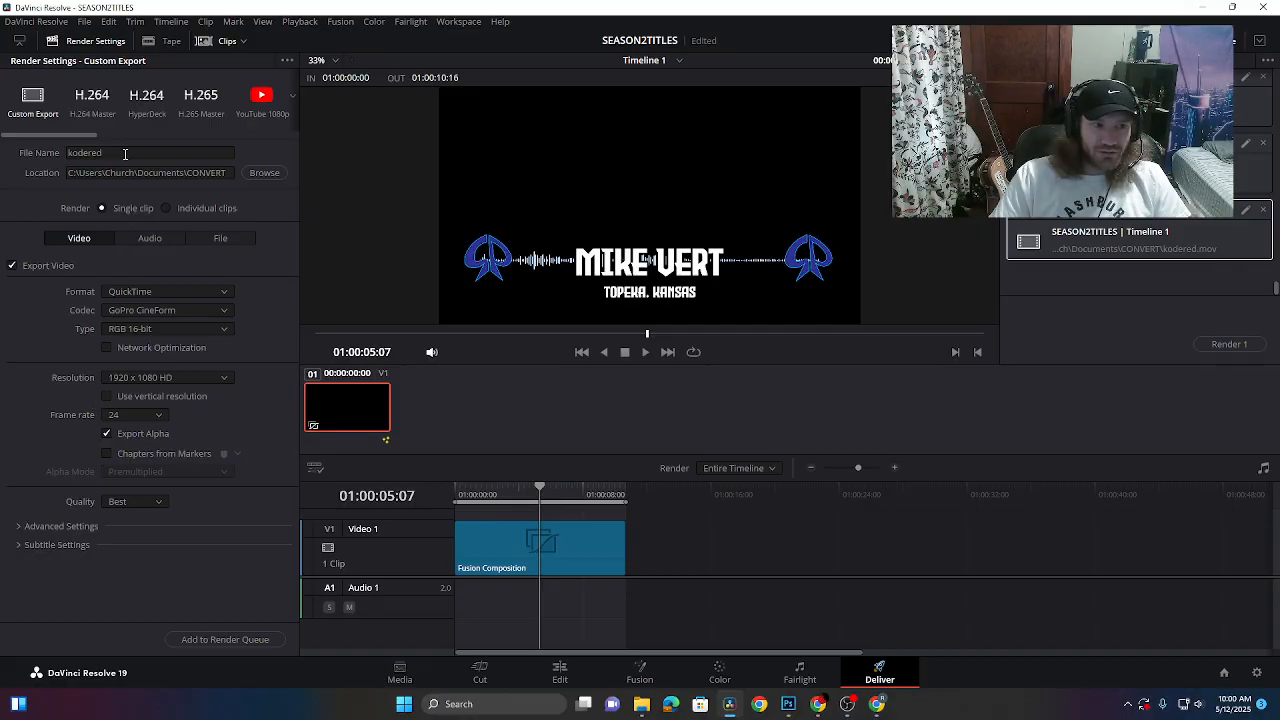
pyautogui.click(121, 154)
pyautogui.doubleClick(121, 154)
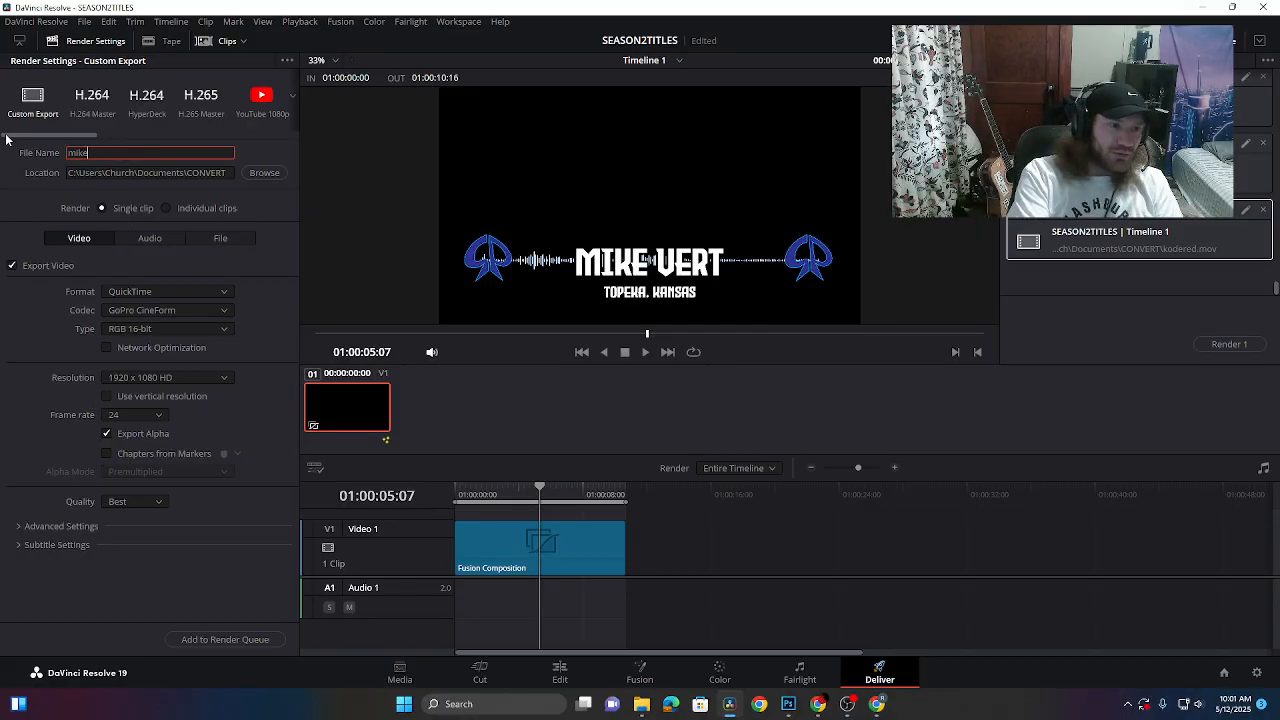
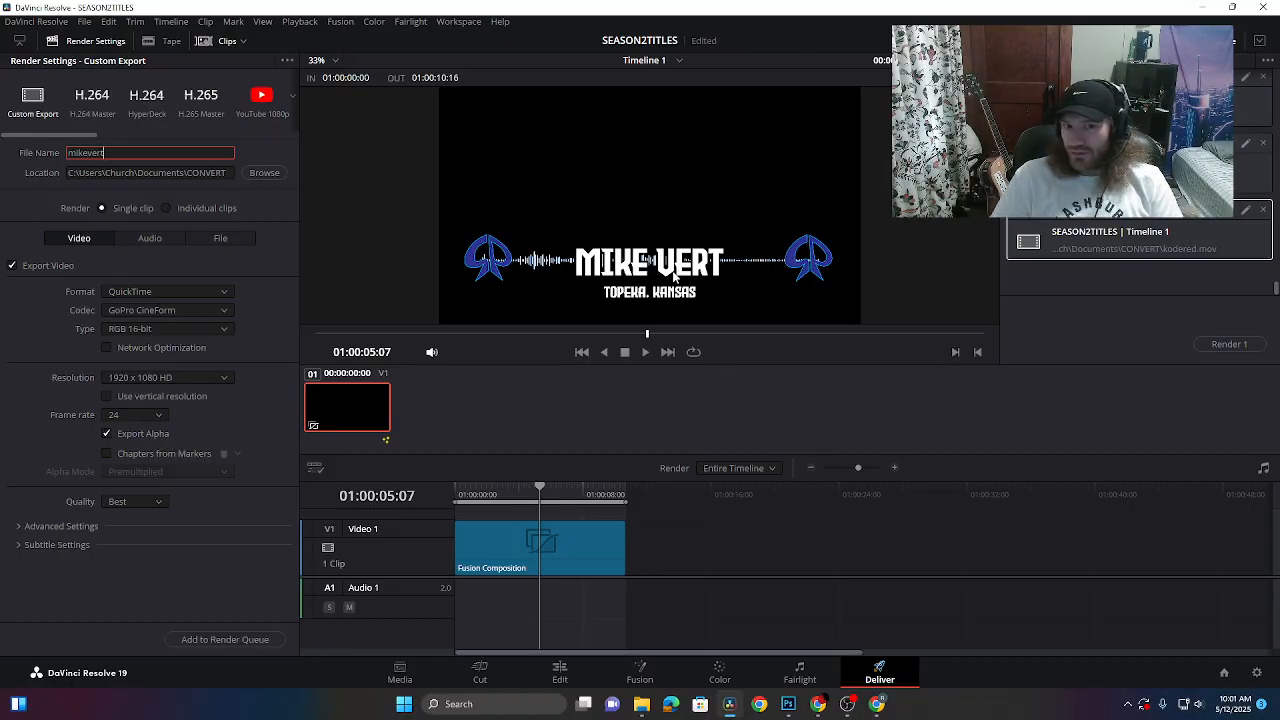
pyautogui.press('Return')
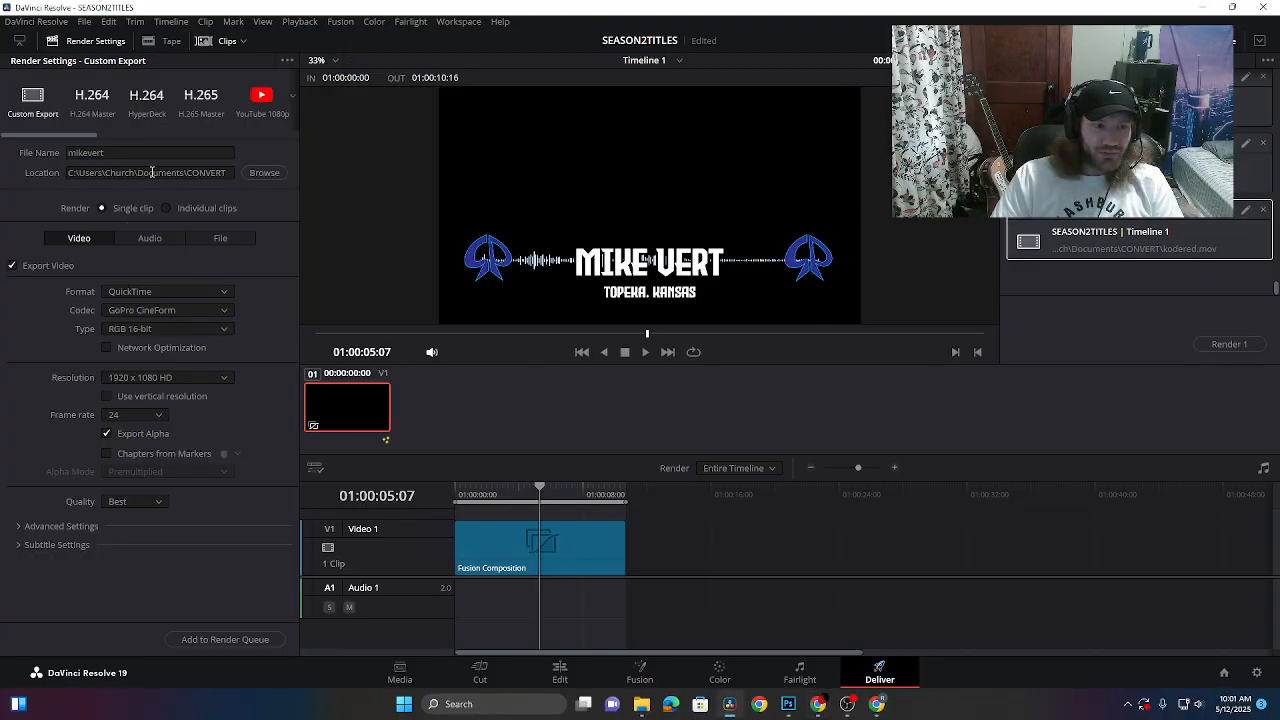
pyautogui.click(192, 640)
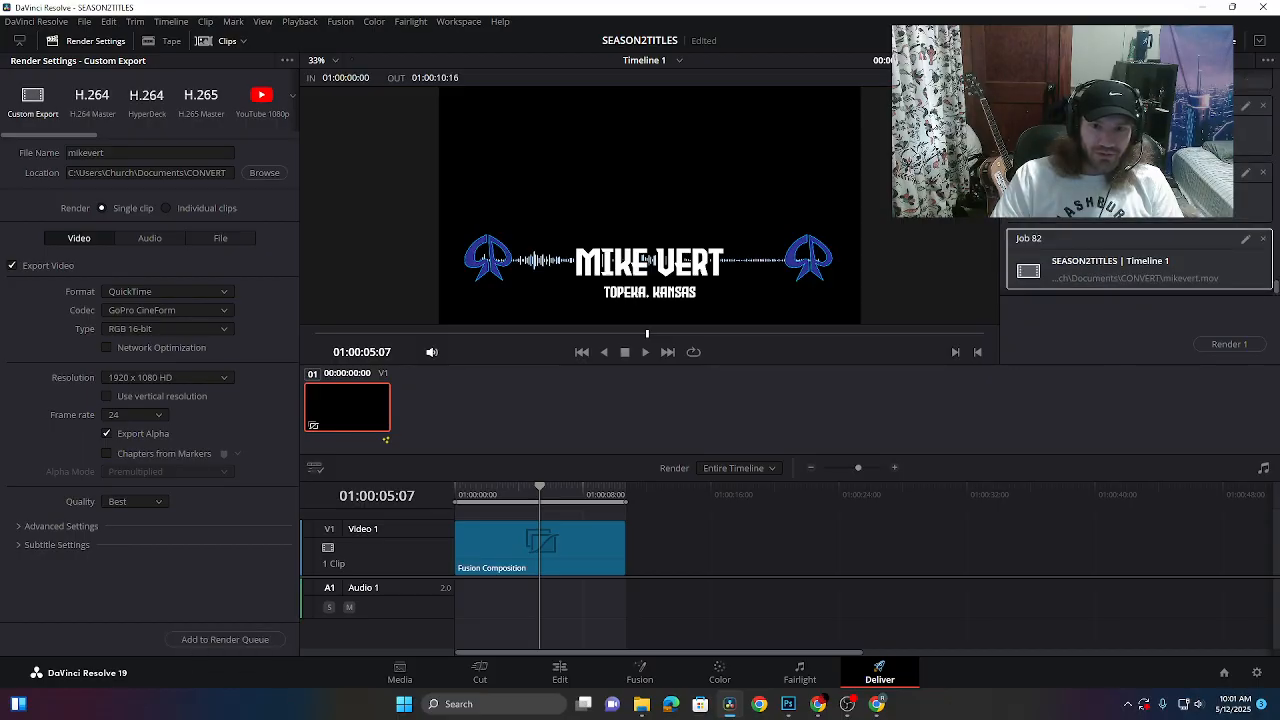
pyautogui.click(1229, 344)
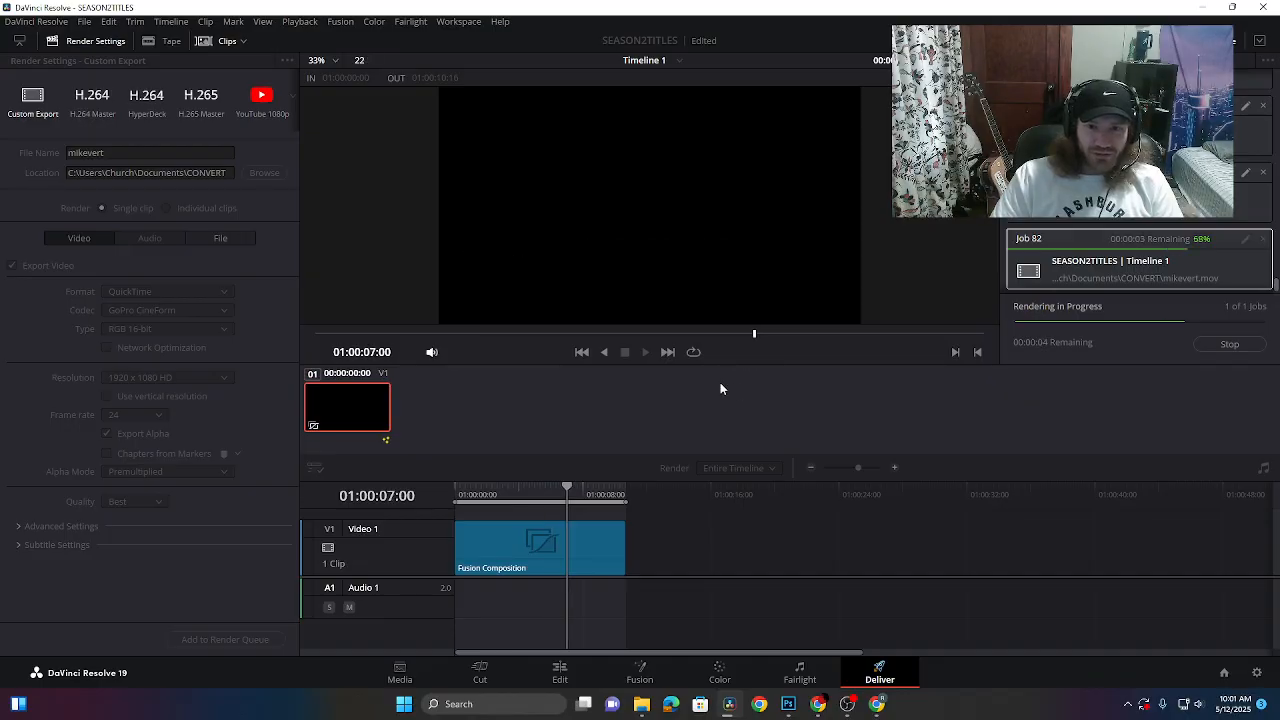
pyautogui.click(108, 152)
pyautogui.click(642, 704)
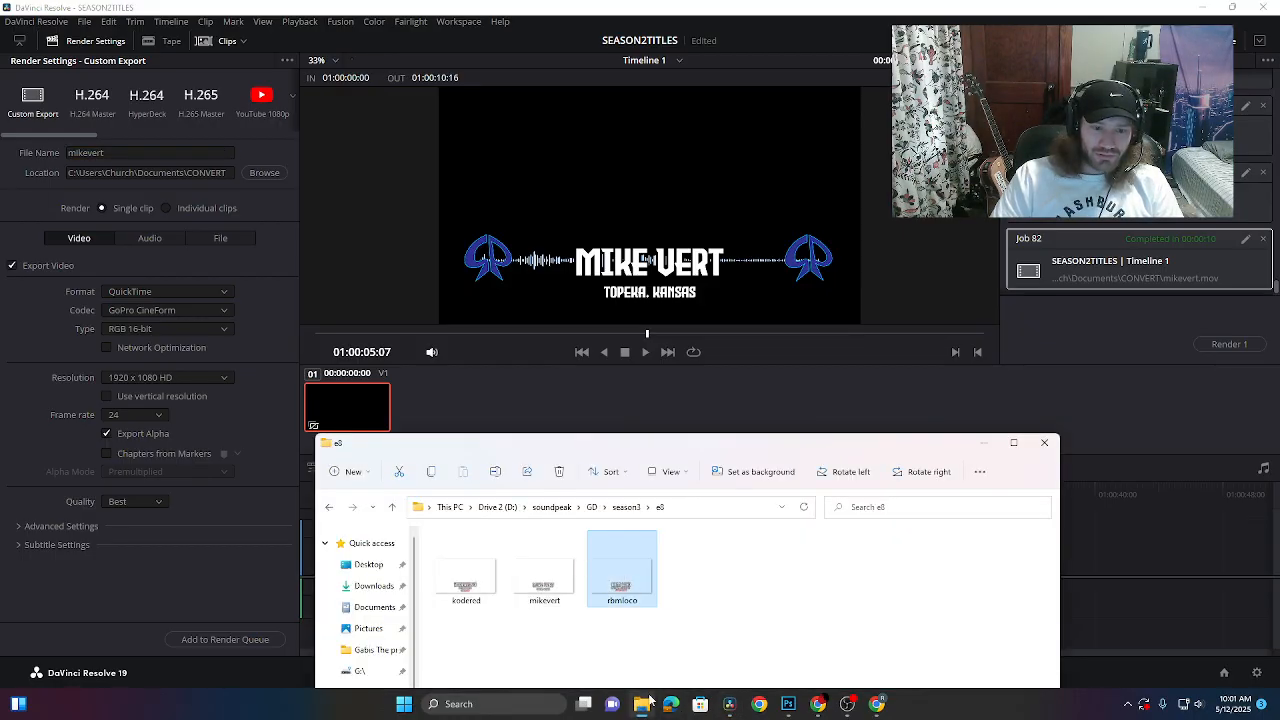
# - Load rbmloco into the ARTISTNAMER loader so the card reads RBM LOCO / MERIDAN, MISSISSIPPI
pyautogui.moveTo(645, 703)
pyautogui.click(825, 364)
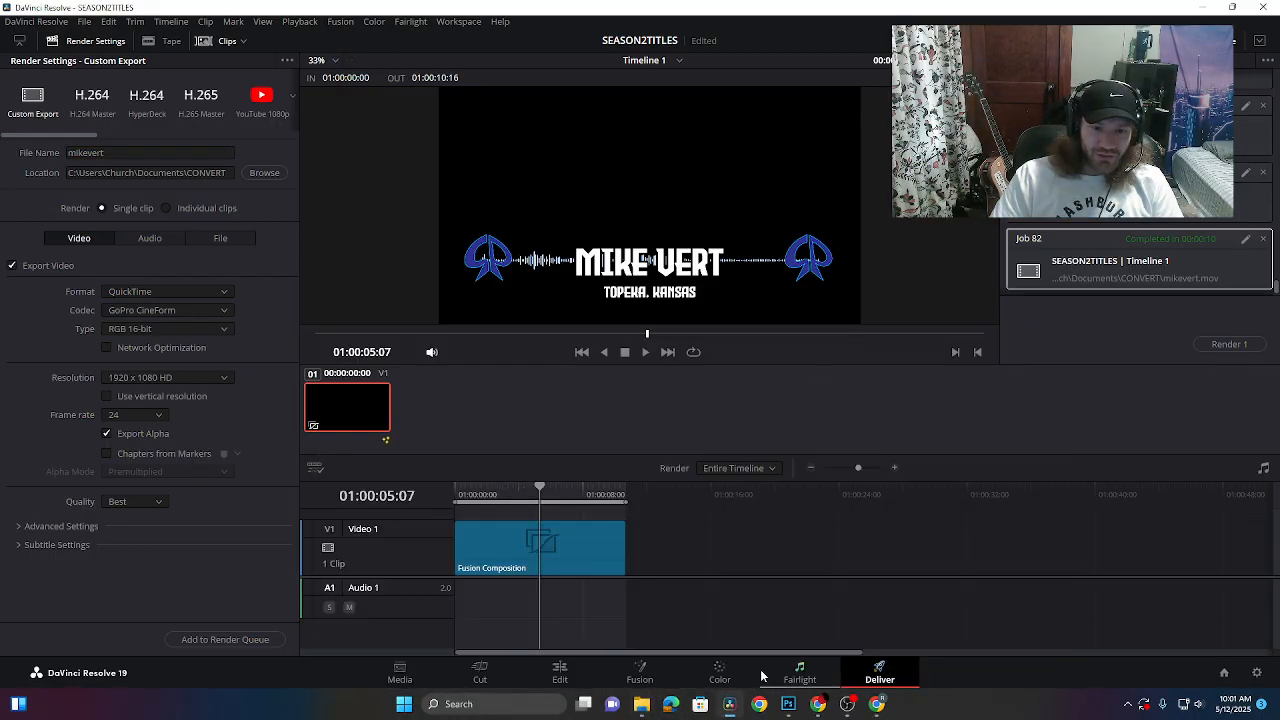
pyautogui.click(640, 672)
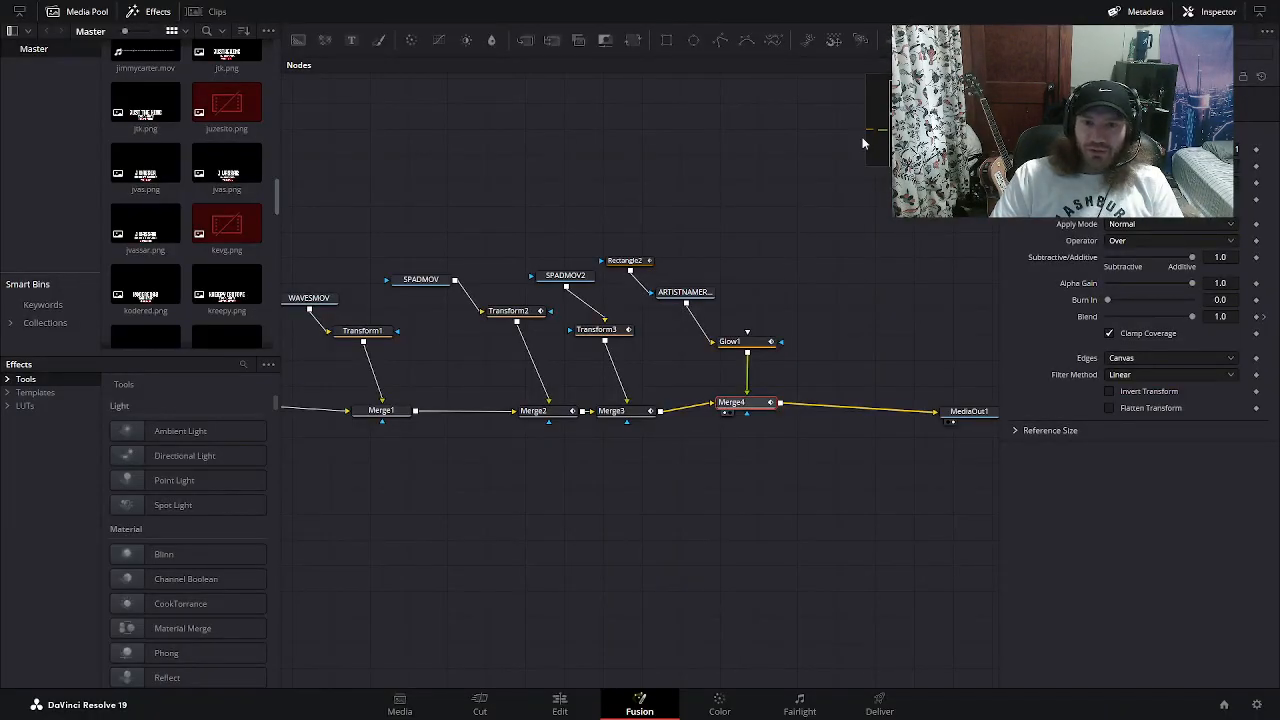
pyautogui.press('super')
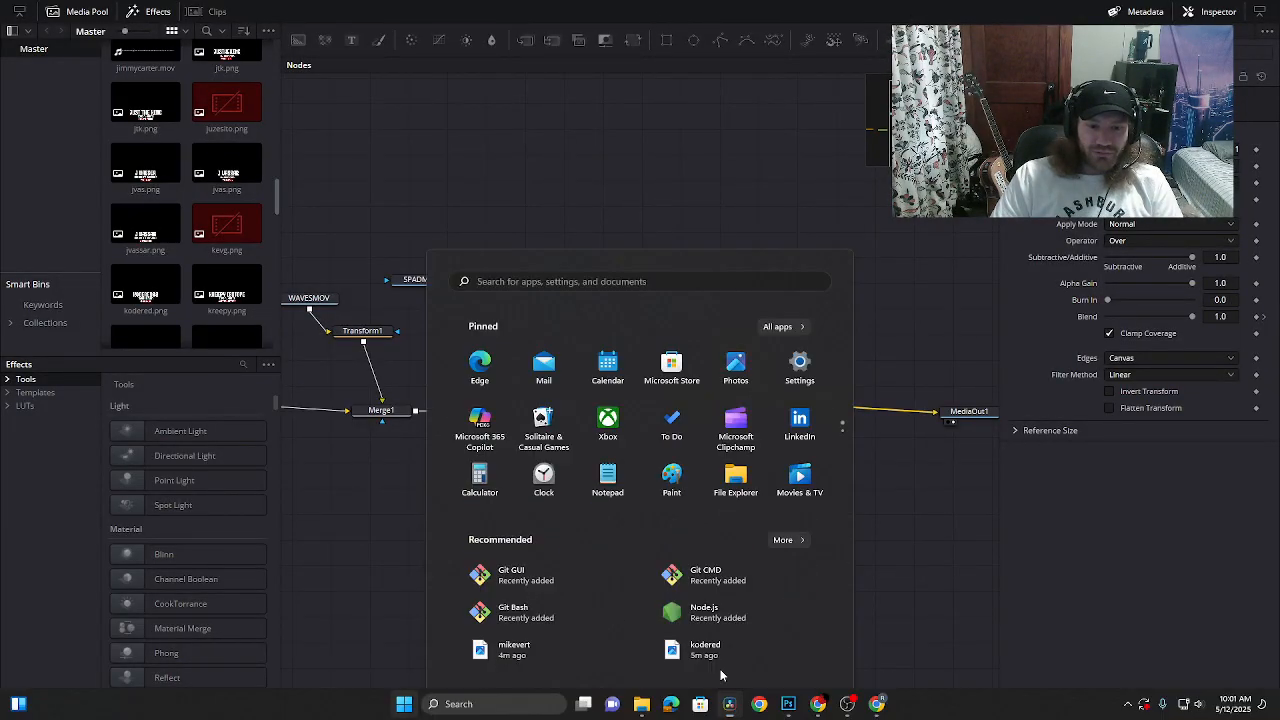
pyautogui.click(641, 703)
pyautogui.moveTo(695, 438); pyautogui.dragTo(687, 443)
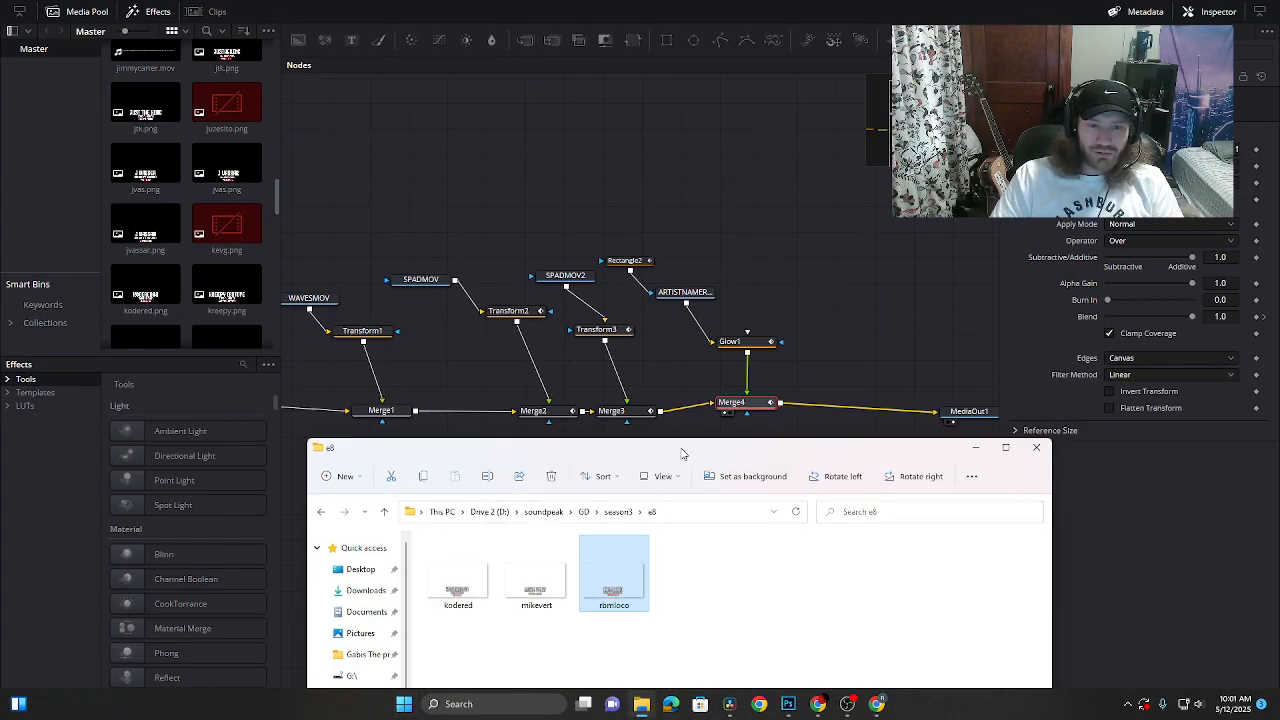
pyautogui.moveTo(606, 585); pyautogui.dragTo(684, 295)
pyautogui.click(1254, 316)
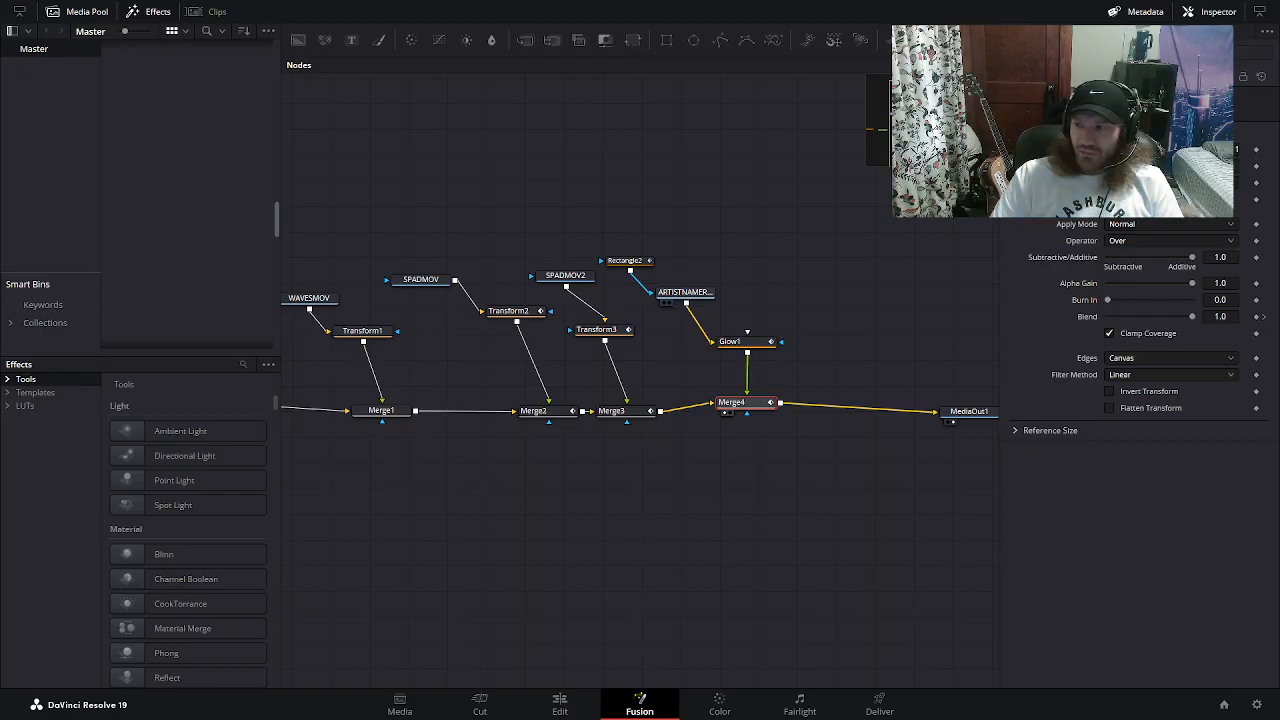
pyautogui.click(686, 292)
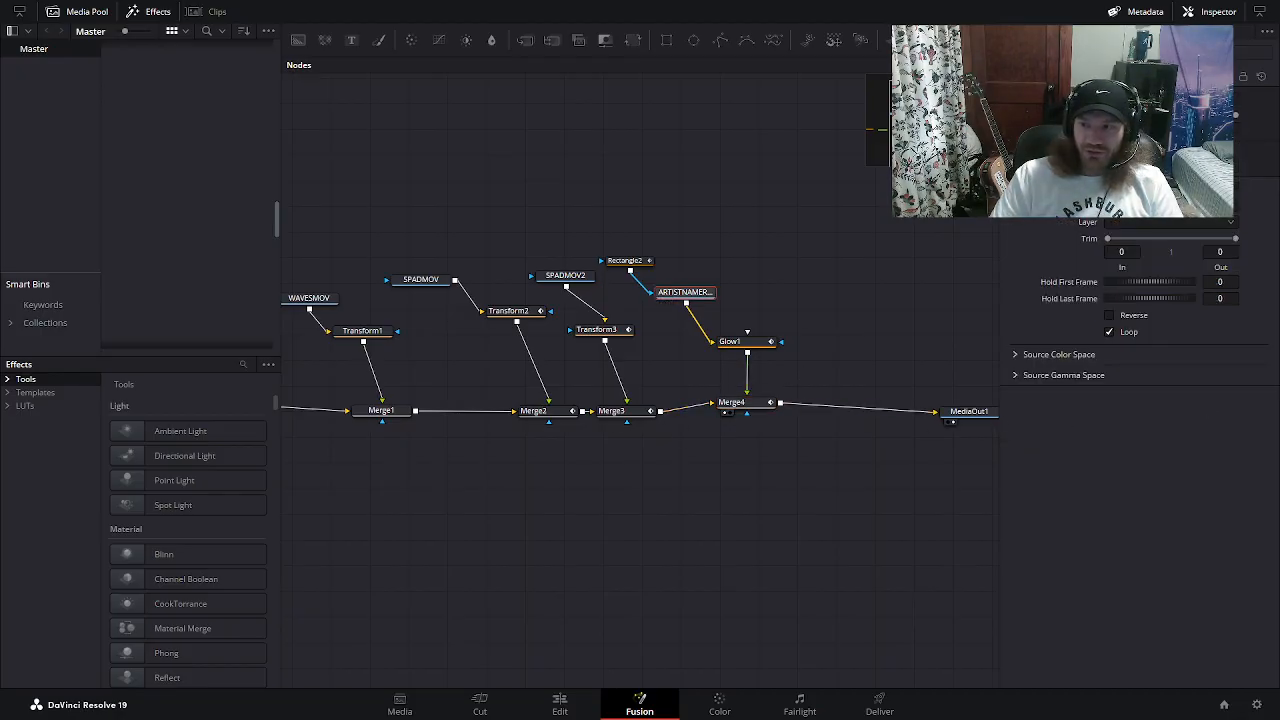
pyautogui.click(879, 703)
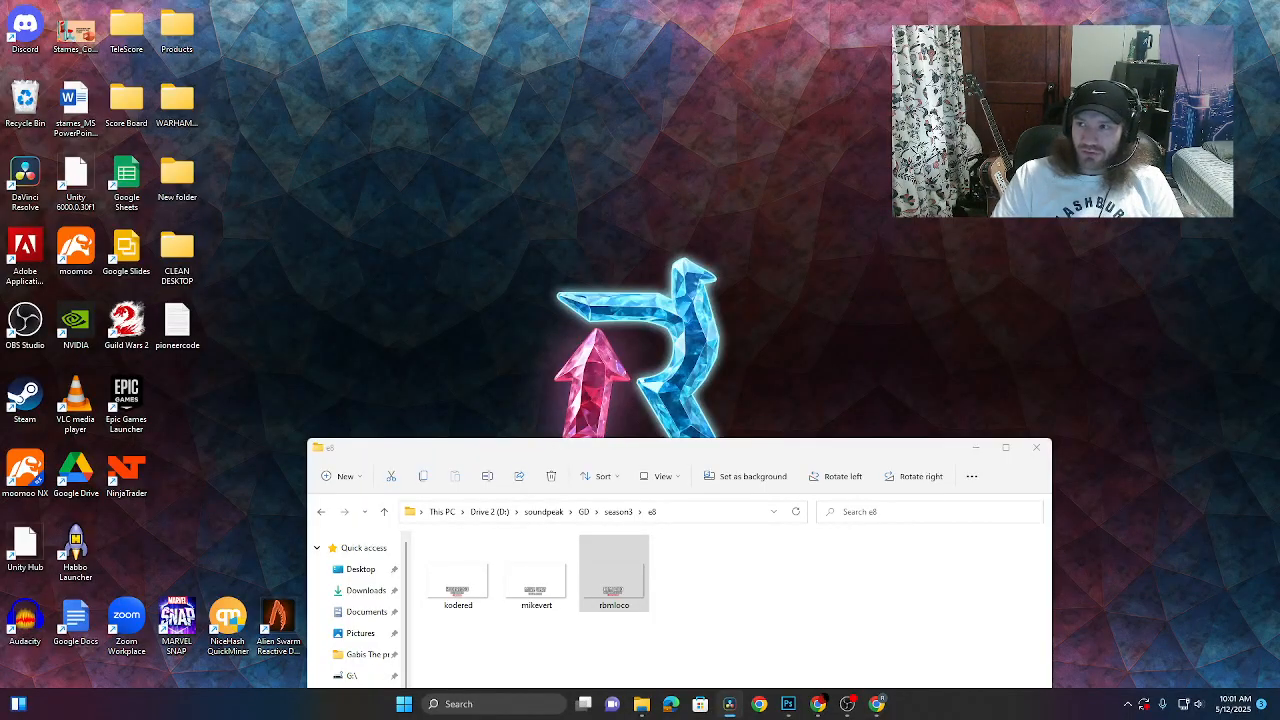
pyautogui.hotkey('alt', 'Tab')
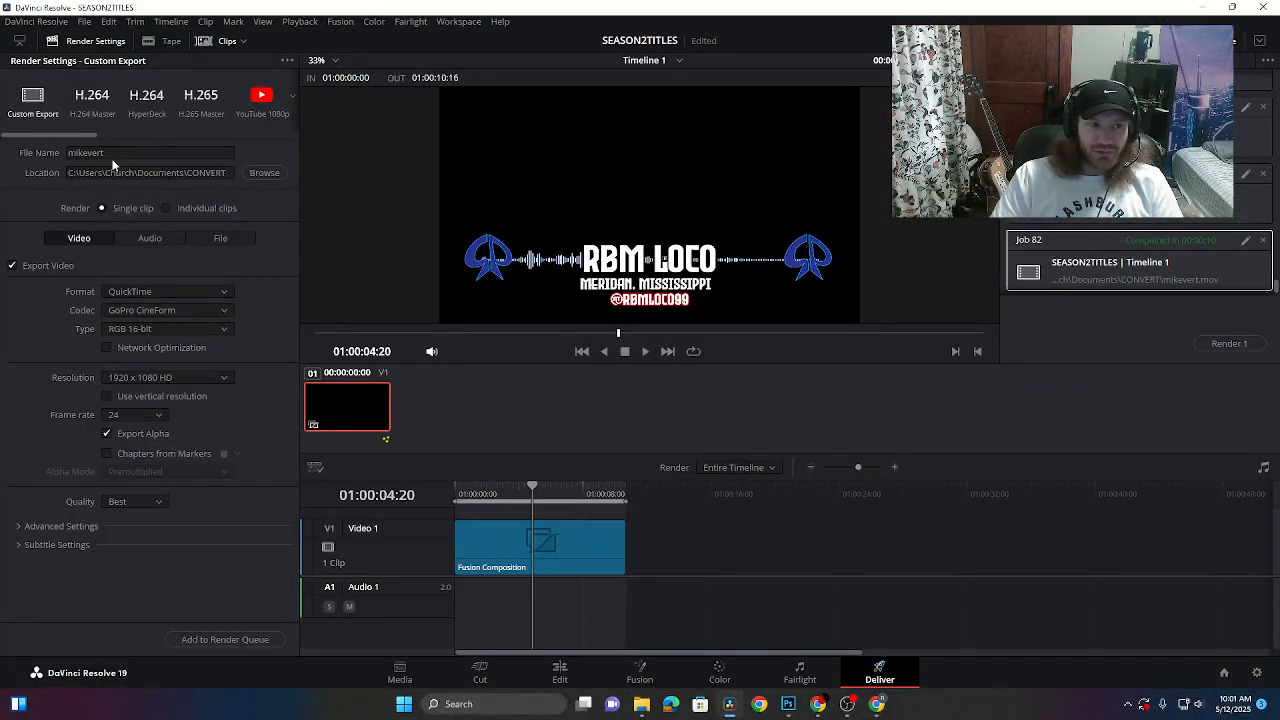
# - Name the output rbmloco, queue and render it to CONVERT, then minimize Resolve
pyautogui.doubleClick(114, 155)
pyautogui.write('rbm')
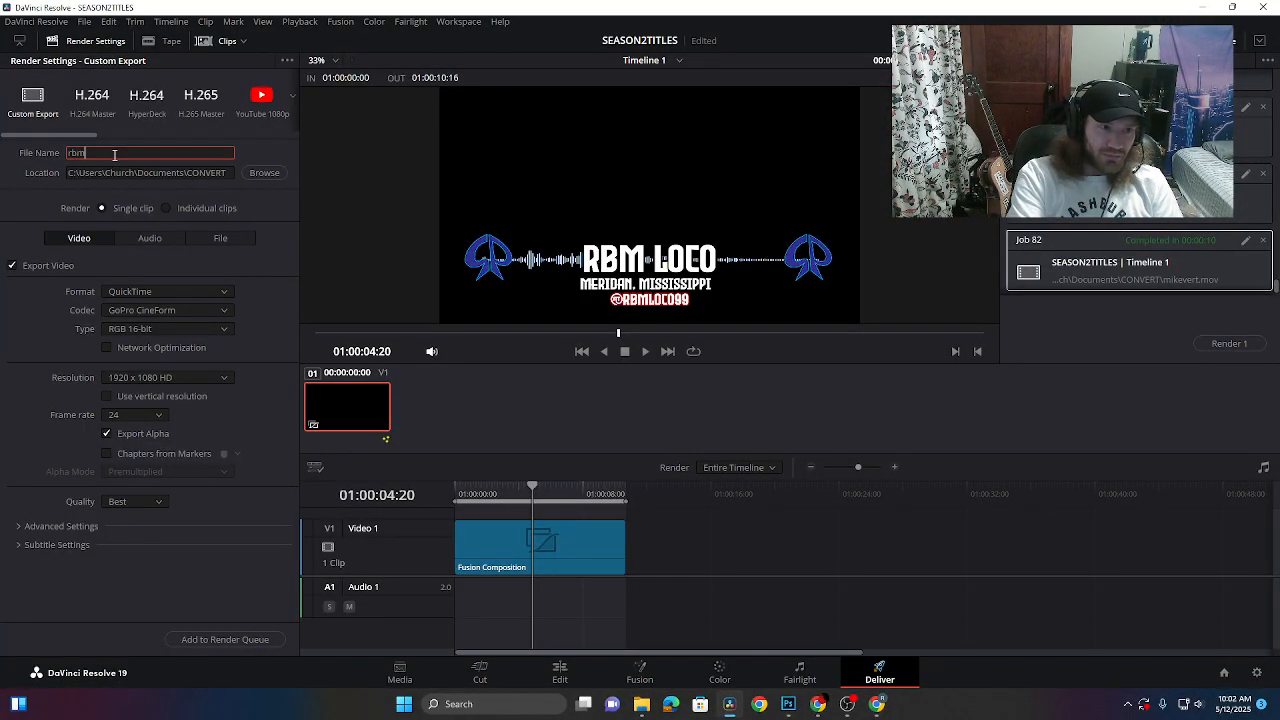
pyautogui.write('loco')
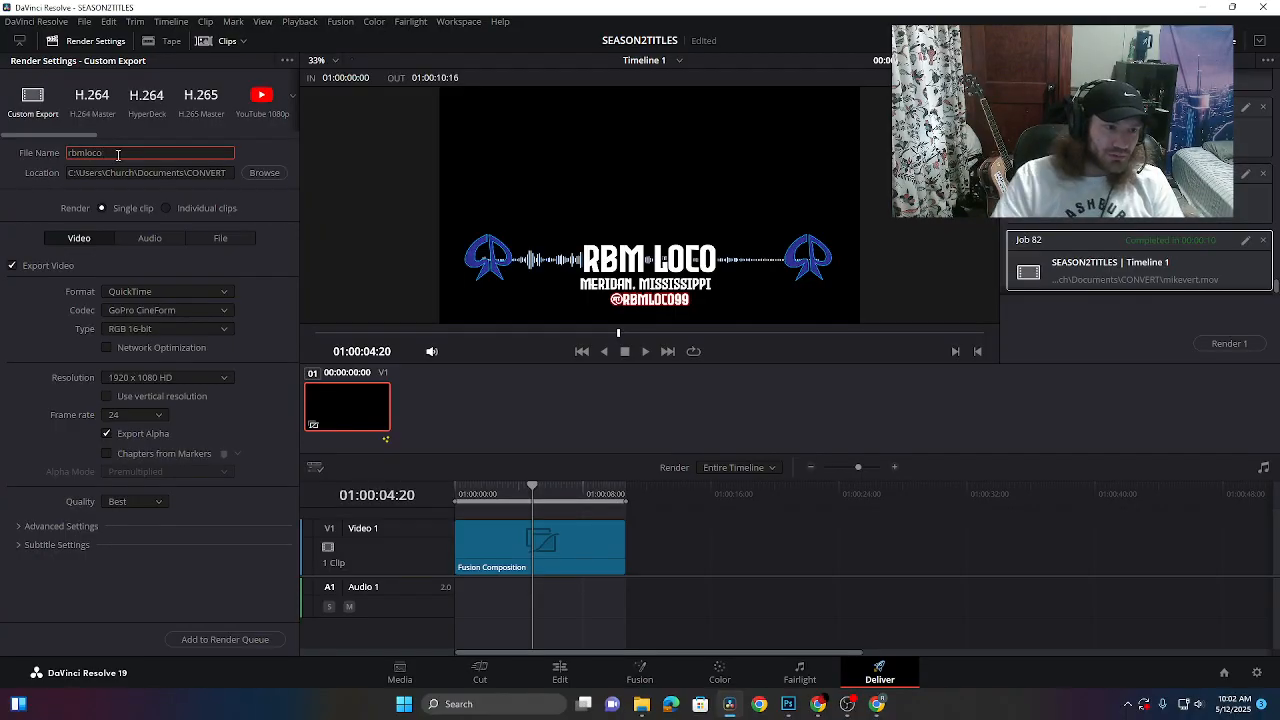
pyautogui.click(222, 639)
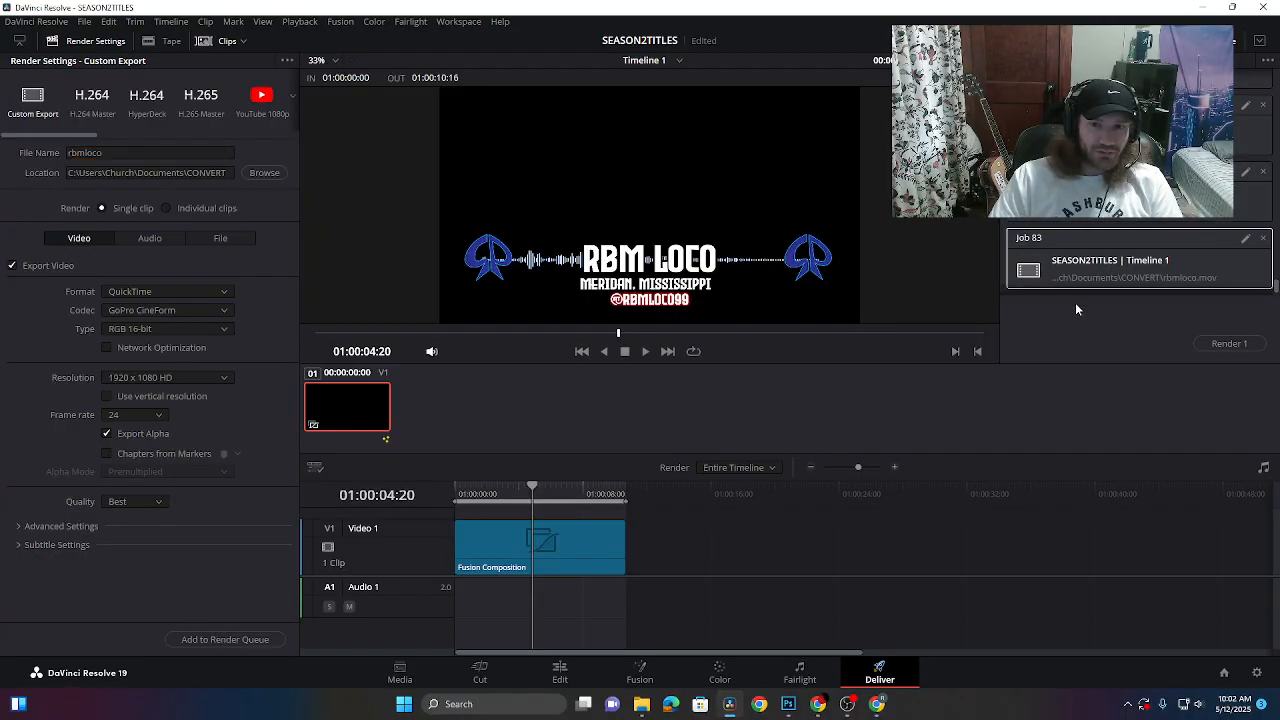
pyautogui.click(1226, 346)
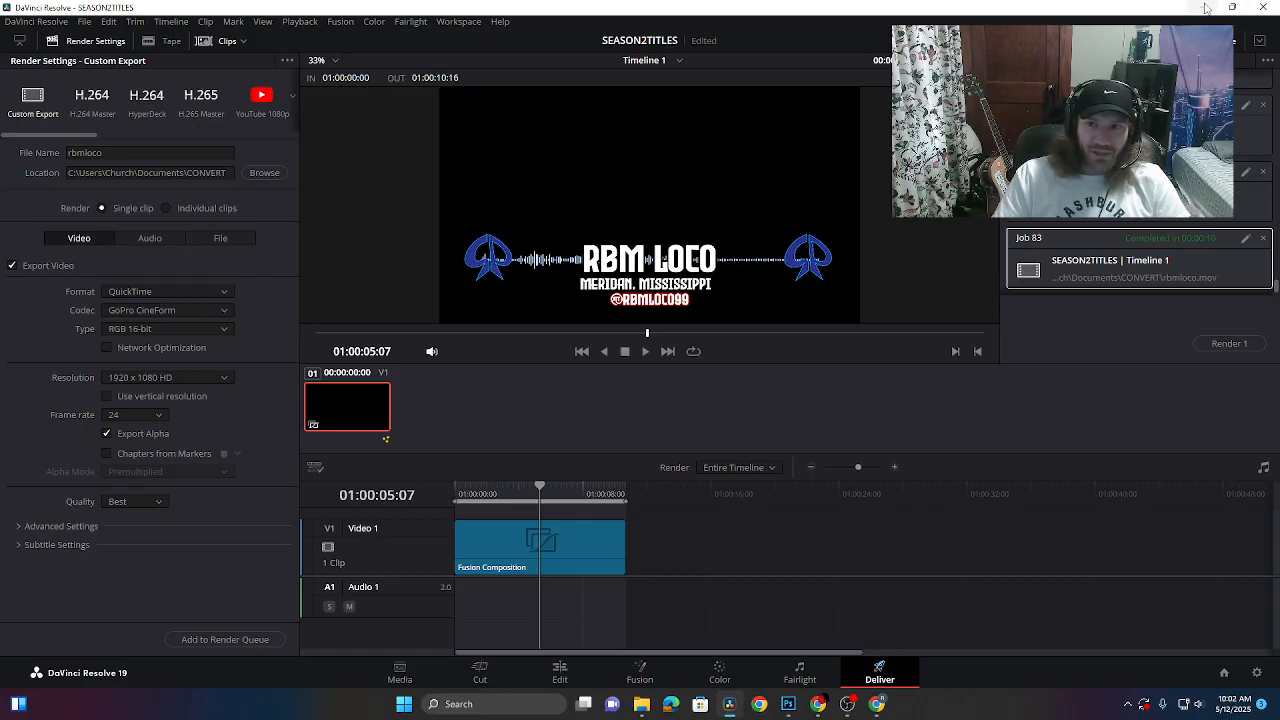
pyautogui.click(1206, 8)
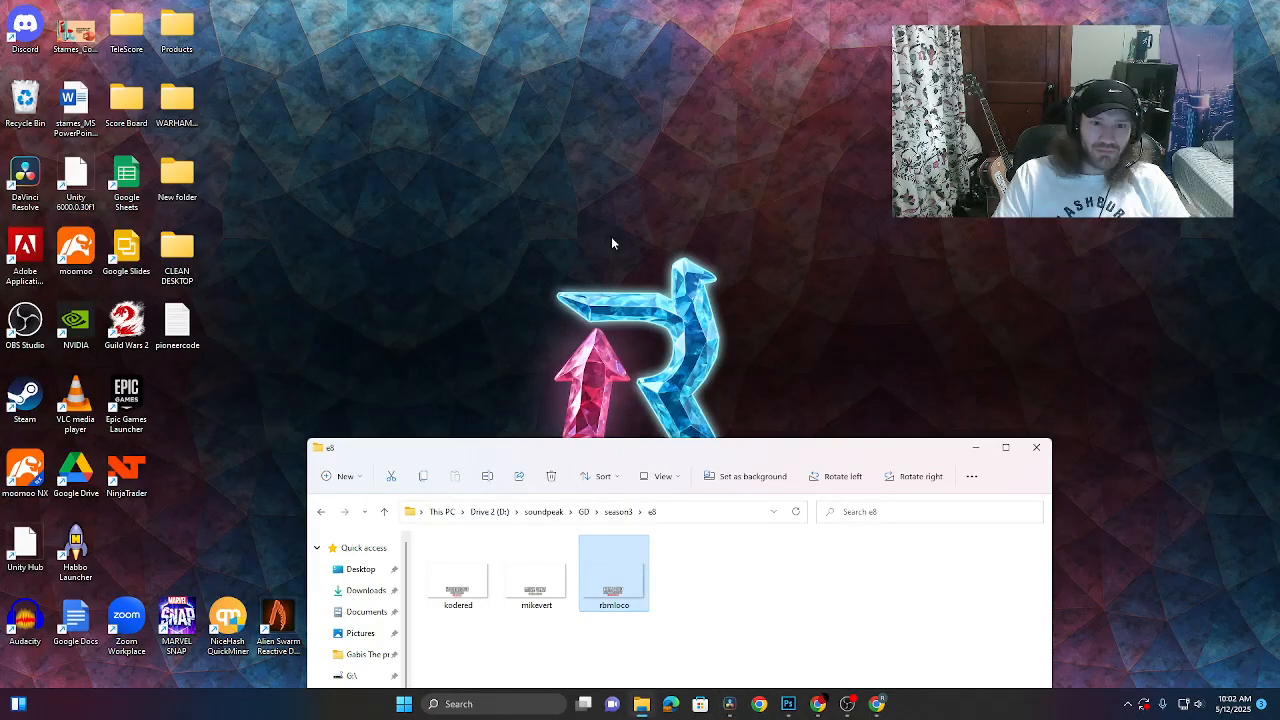
# - Clear the desktop and launch Command Prompt through Windows search, centred on screen
pyautogui.moveTo(796, 459); pyautogui.dragTo(732, 119)
pyautogui.click(913, 109)
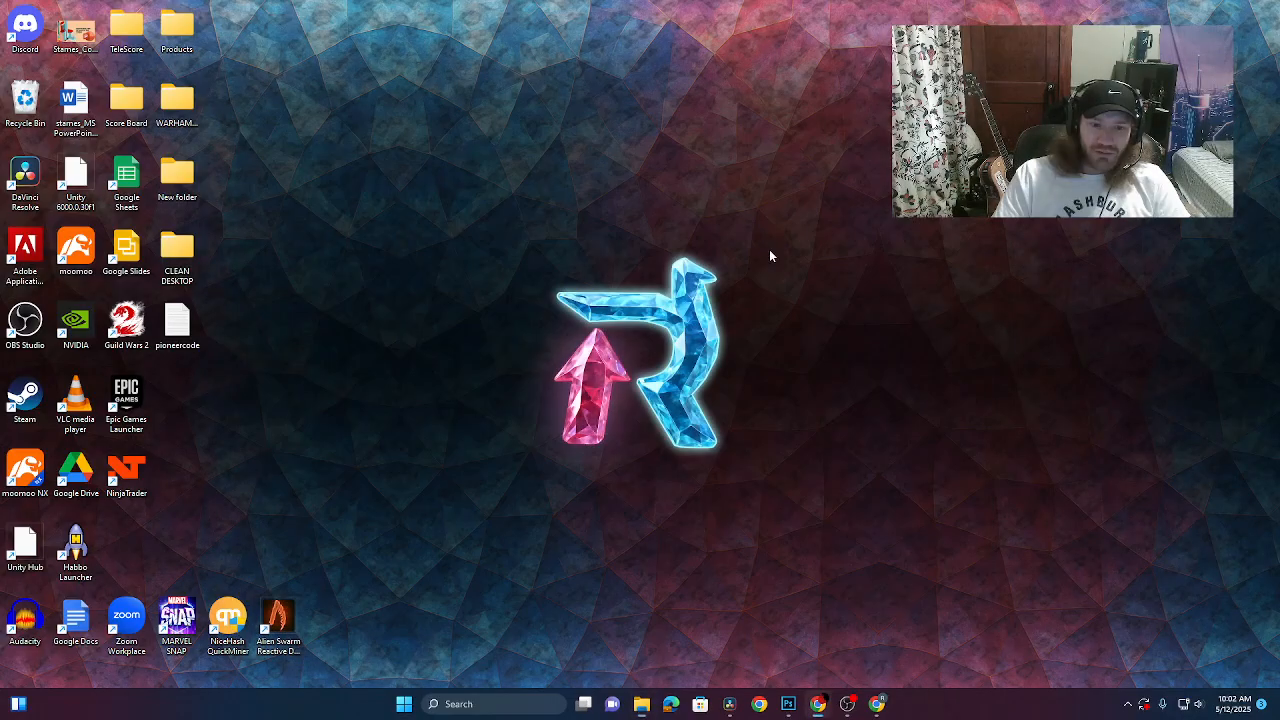
pyautogui.click(525, 701)
pyautogui.click(500, 343)
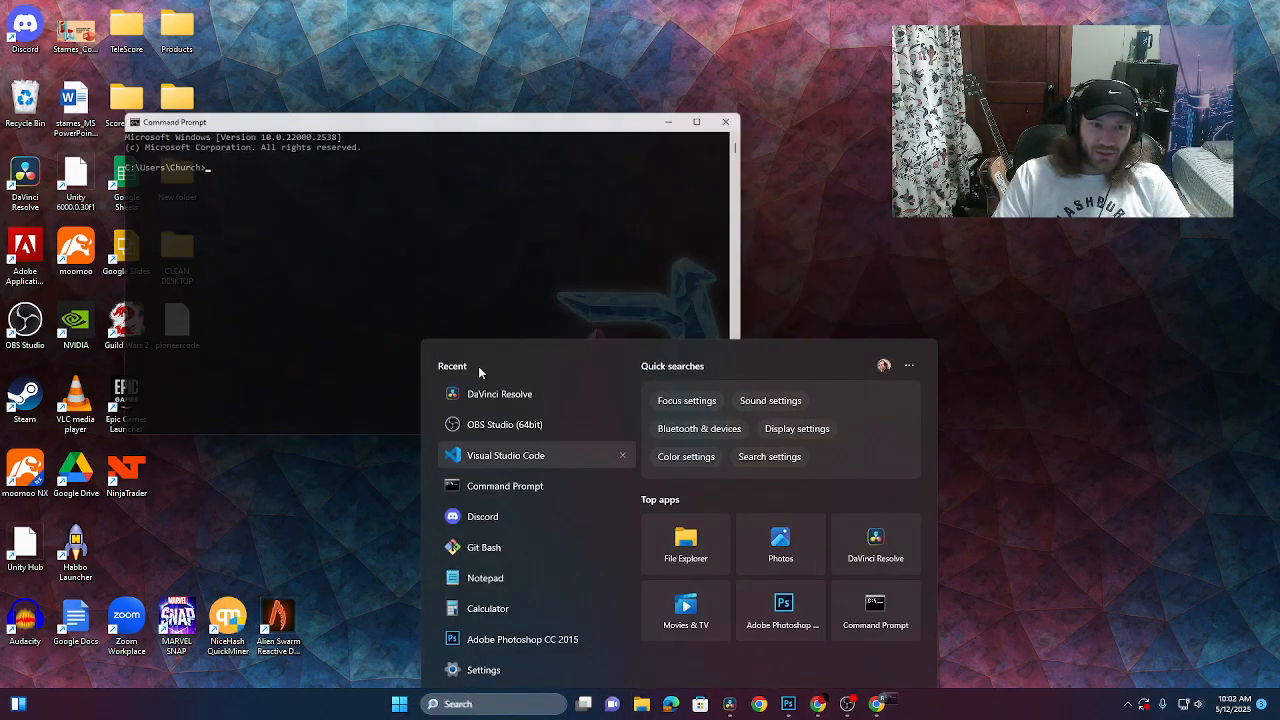
pyautogui.moveTo(247, 117); pyautogui.dragTo(520, 113)
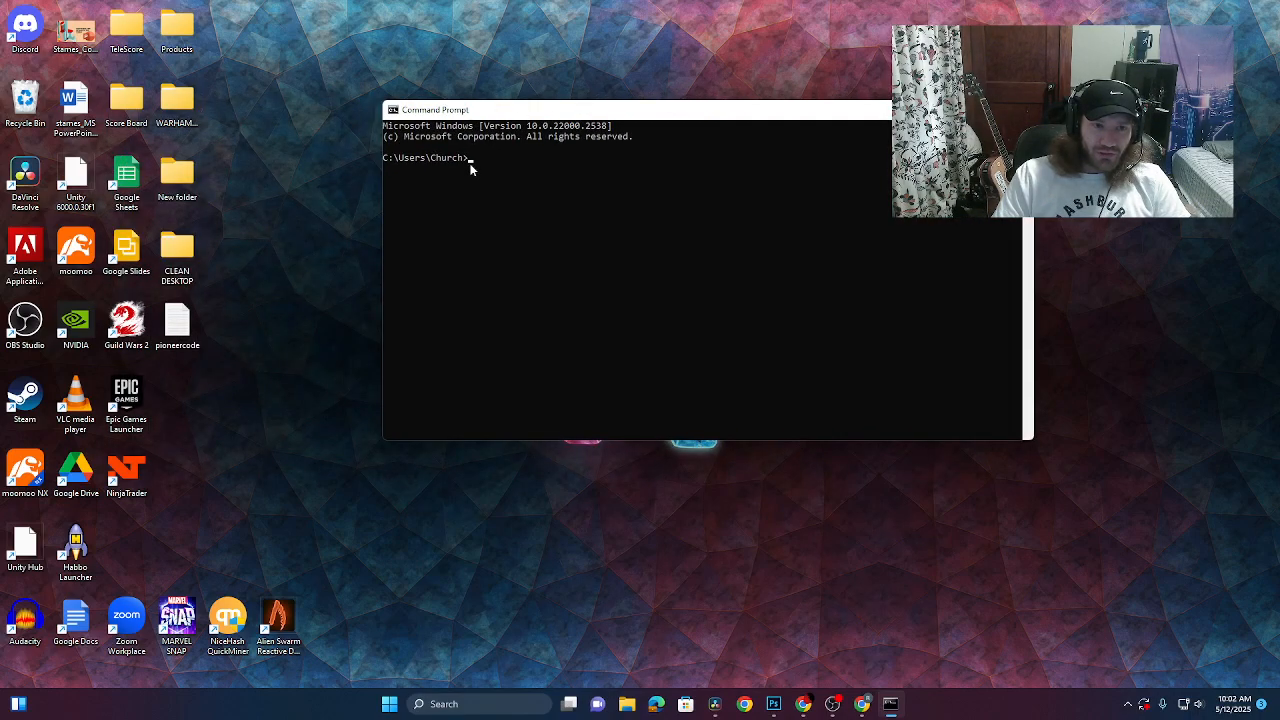
# - Open File Explorer at the CONVERT folder beside the Command Prompt window
pyautogui.click(622, 710)
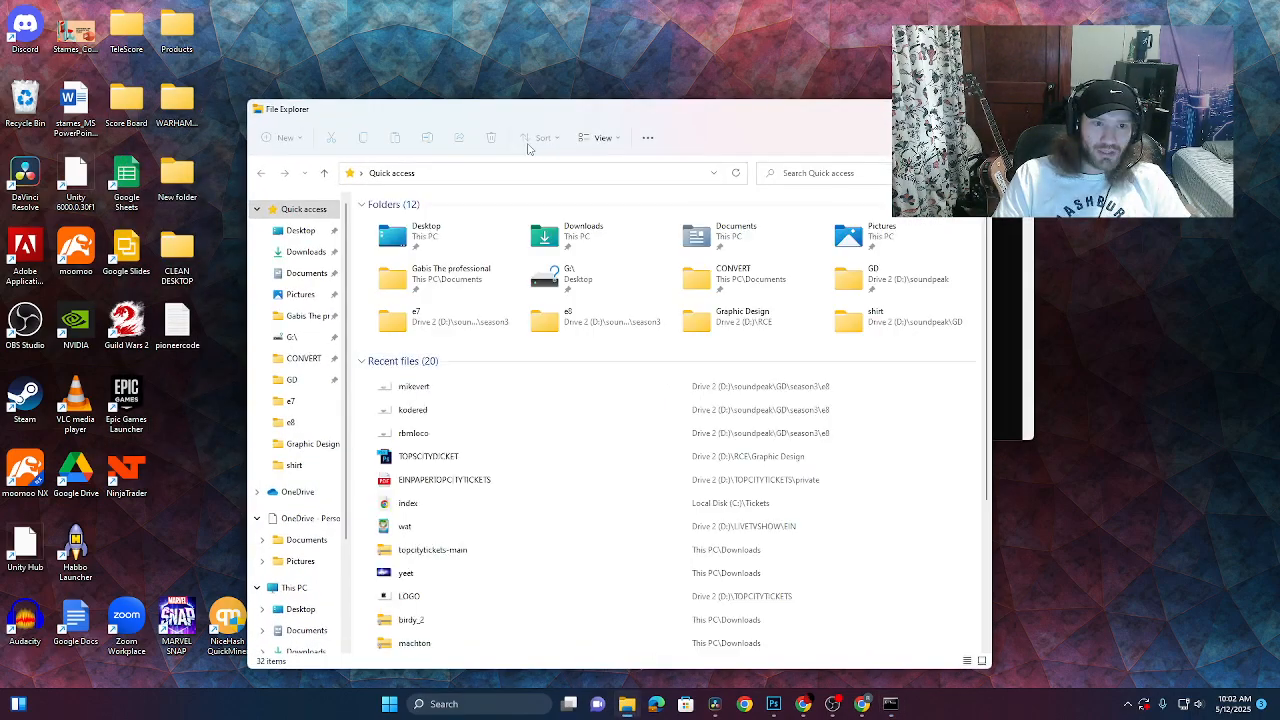
pyautogui.moveTo(531, 140); pyautogui.dragTo(676, 304)
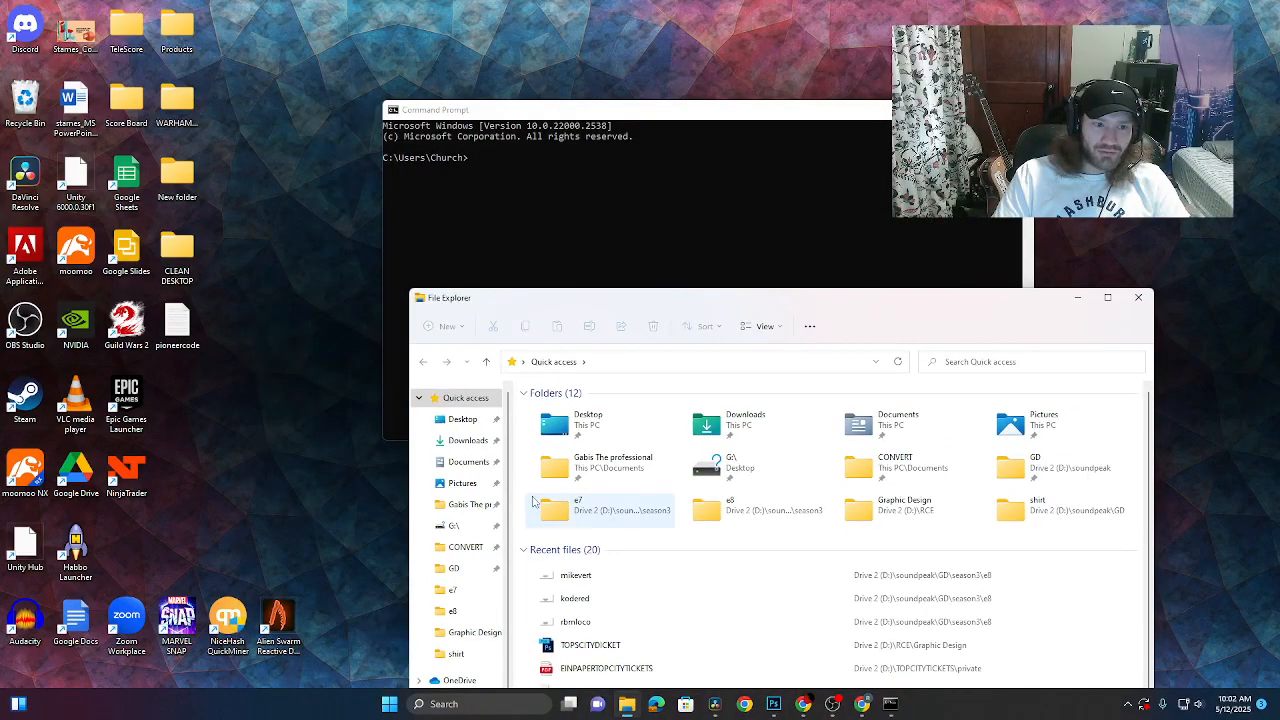
pyautogui.click(460, 547)
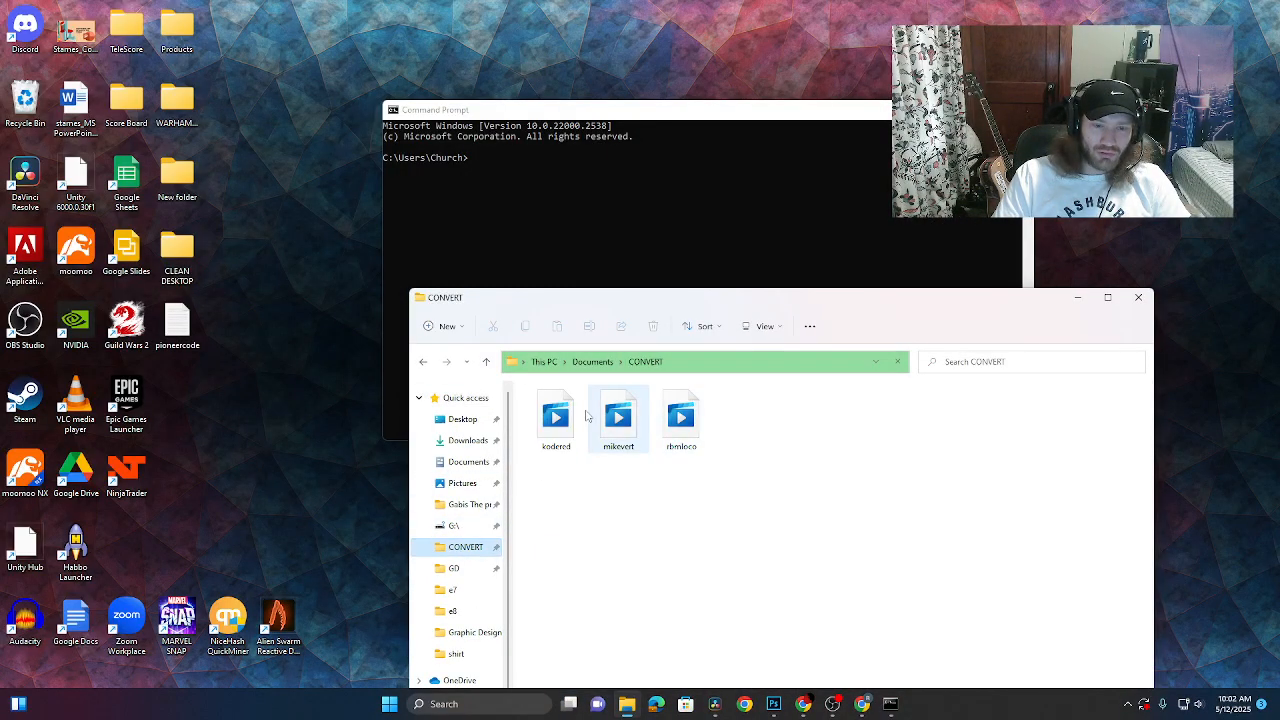
pyautogui.click(600, 217)
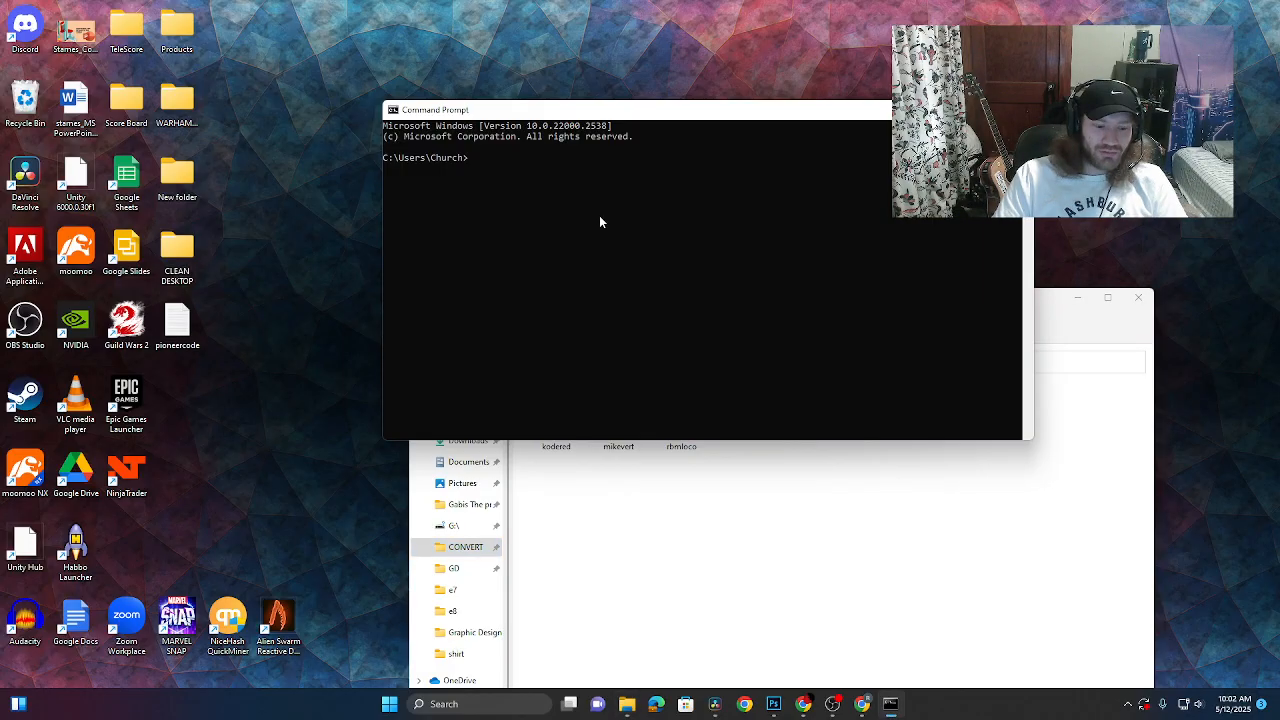
# - Change directory by dropping the CONVERT folder's path after cd
pyautogui.write('cd')
pyautogui.click(590, 470)
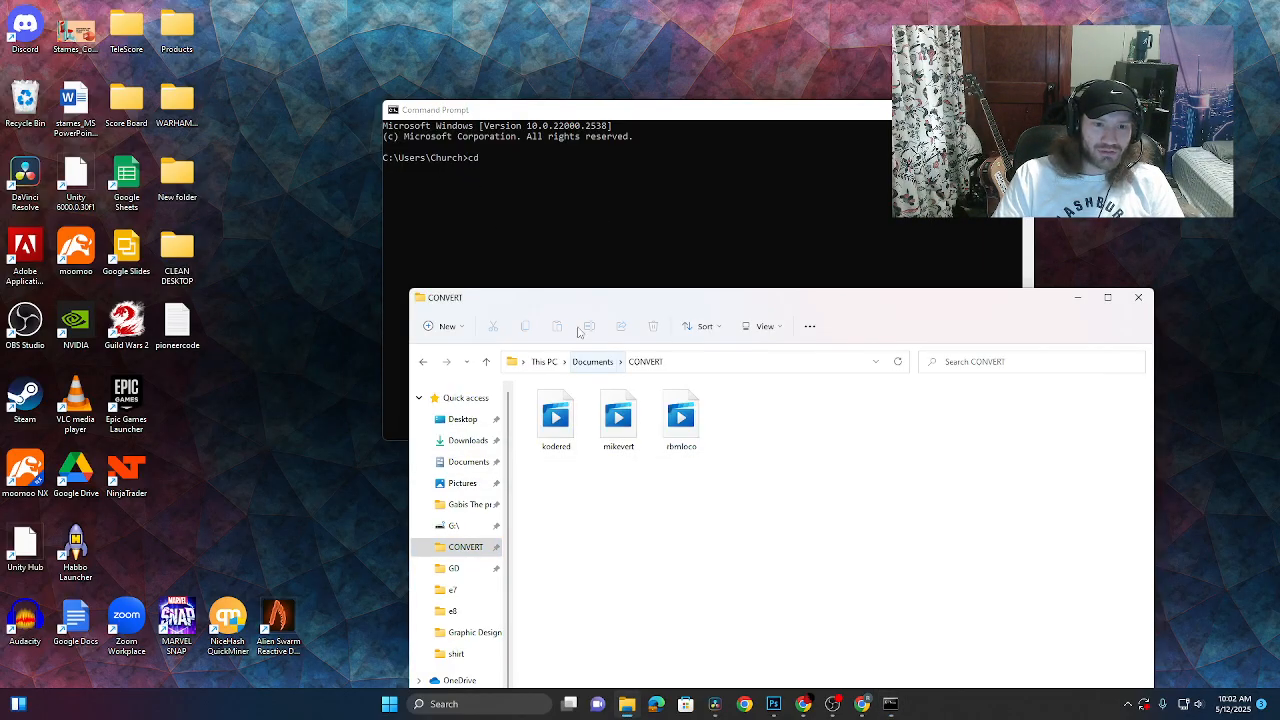
pyautogui.moveTo(645, 361); pyautogui.dragTo(640, 212)
pyautogui.click(644, 212)
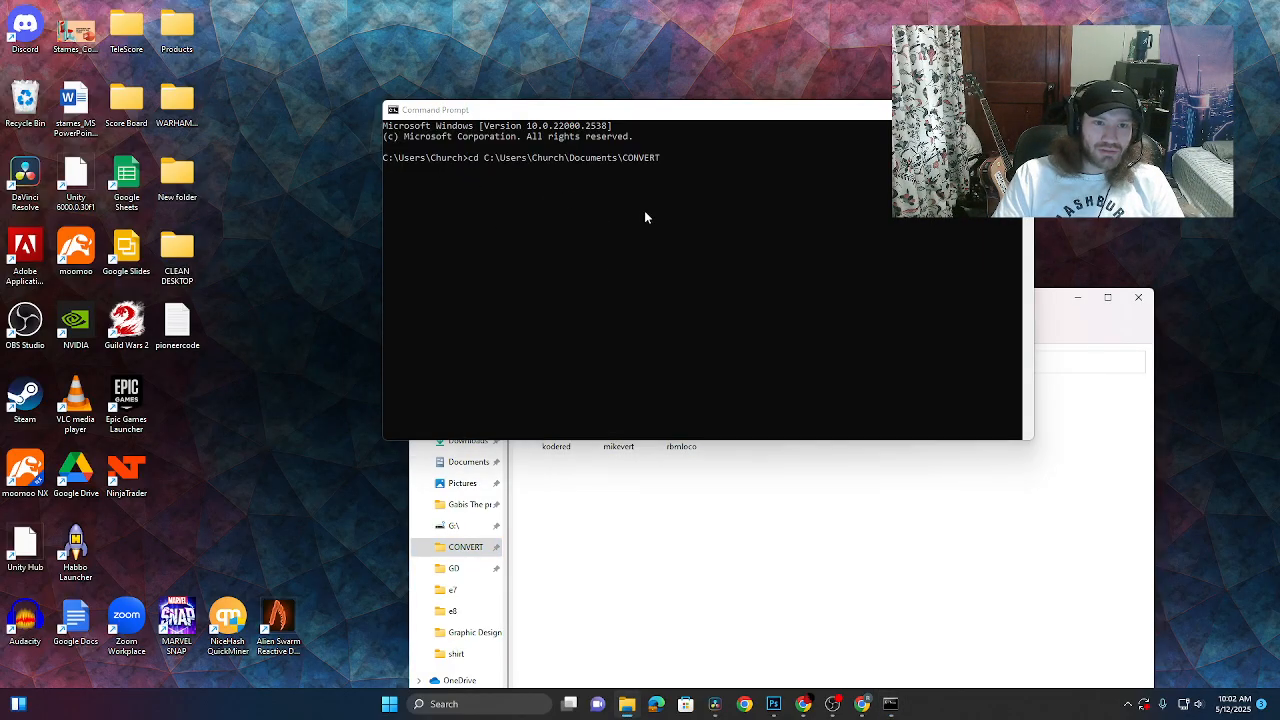
pyautogui.press('Return')
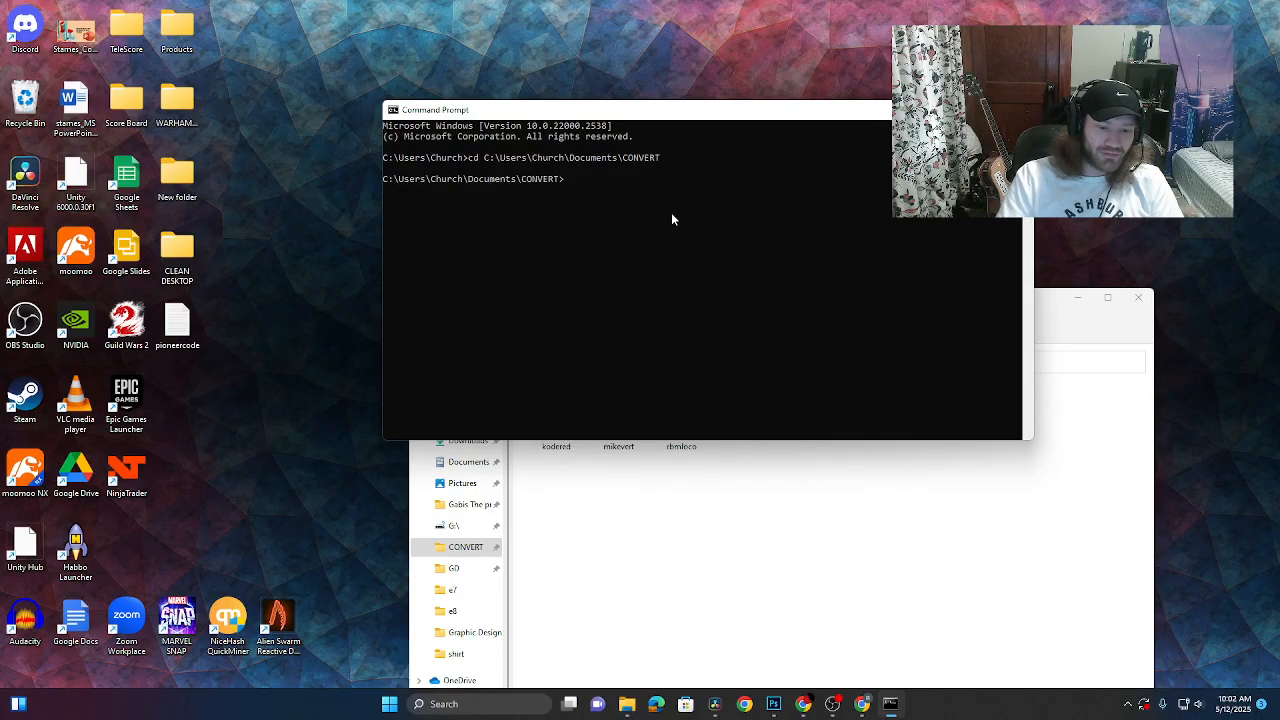
# - Step up to the home folder with cd .., then into Documents\CONVERT
pyautogui.write('cd..')
pyautogui.press('BackSpace')
pyautogui.press('BackSpace')
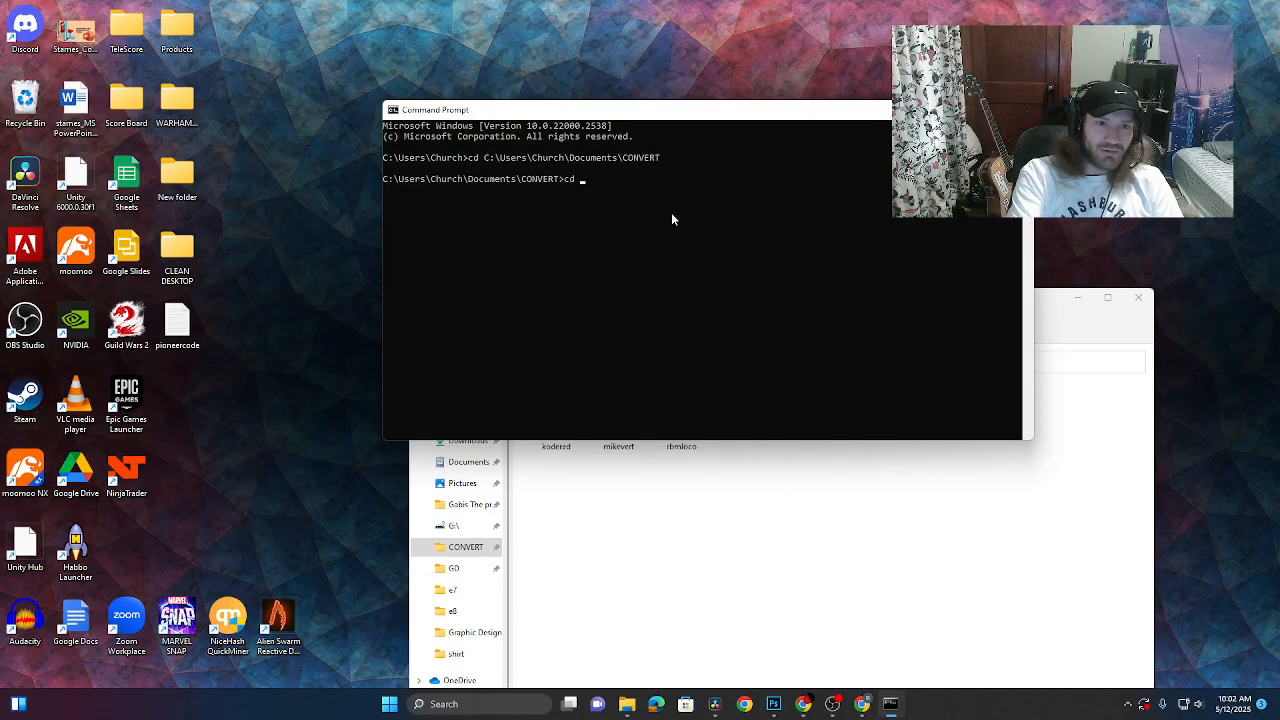
pyautogui.write('..')
pyautogui.press('Return')
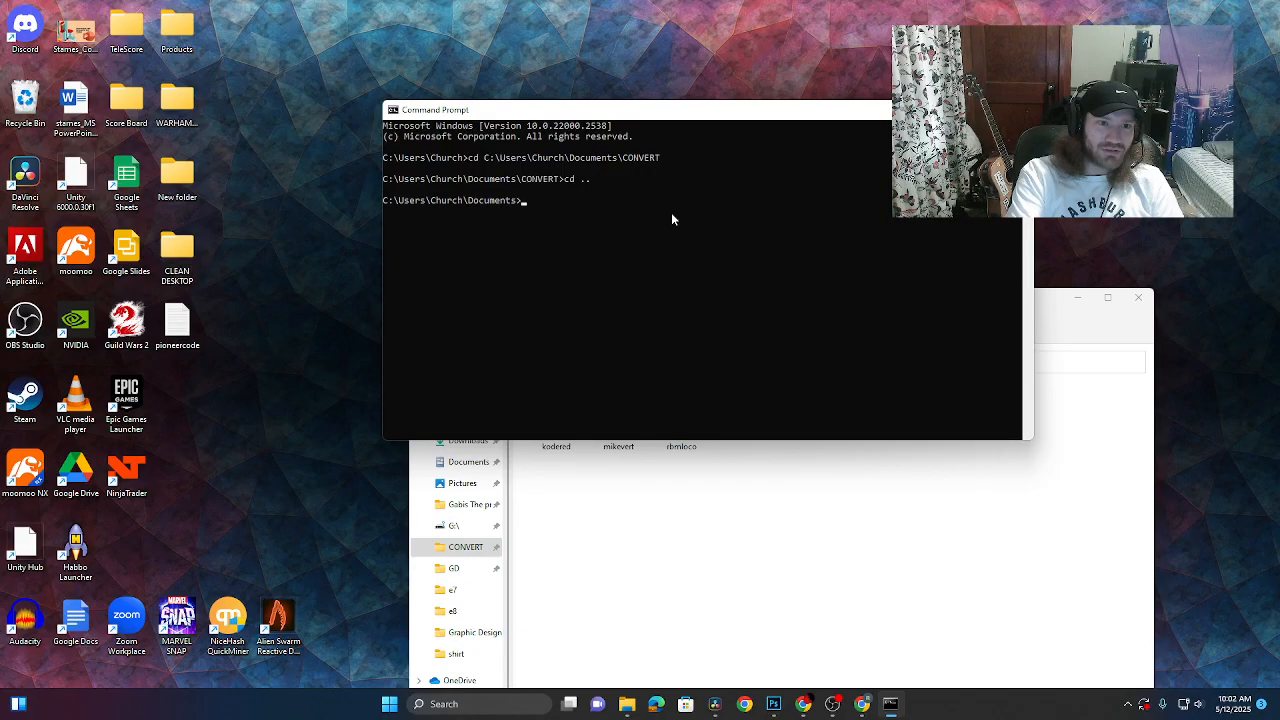
pyautogui.write('cd ..')
pyautogui.press('Return')
pyautogui.write('cd d')
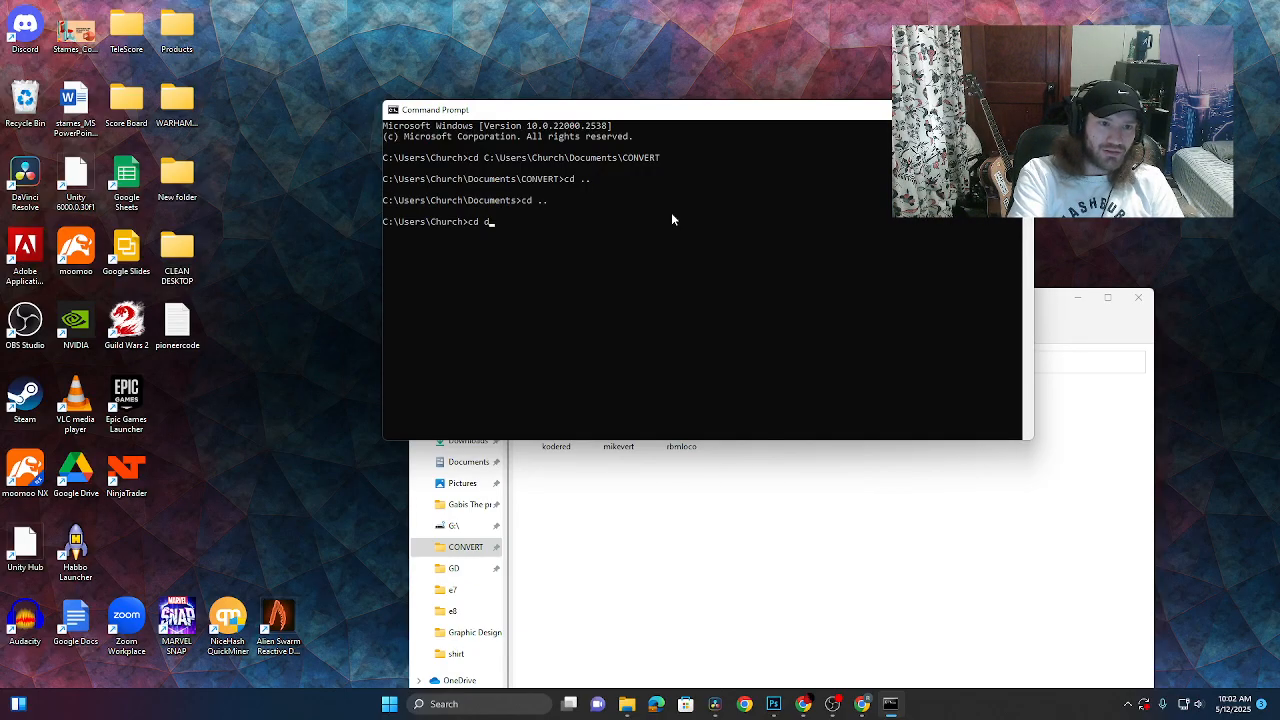
pyautogui.write('ocuments')
pyautogui.press('Return')
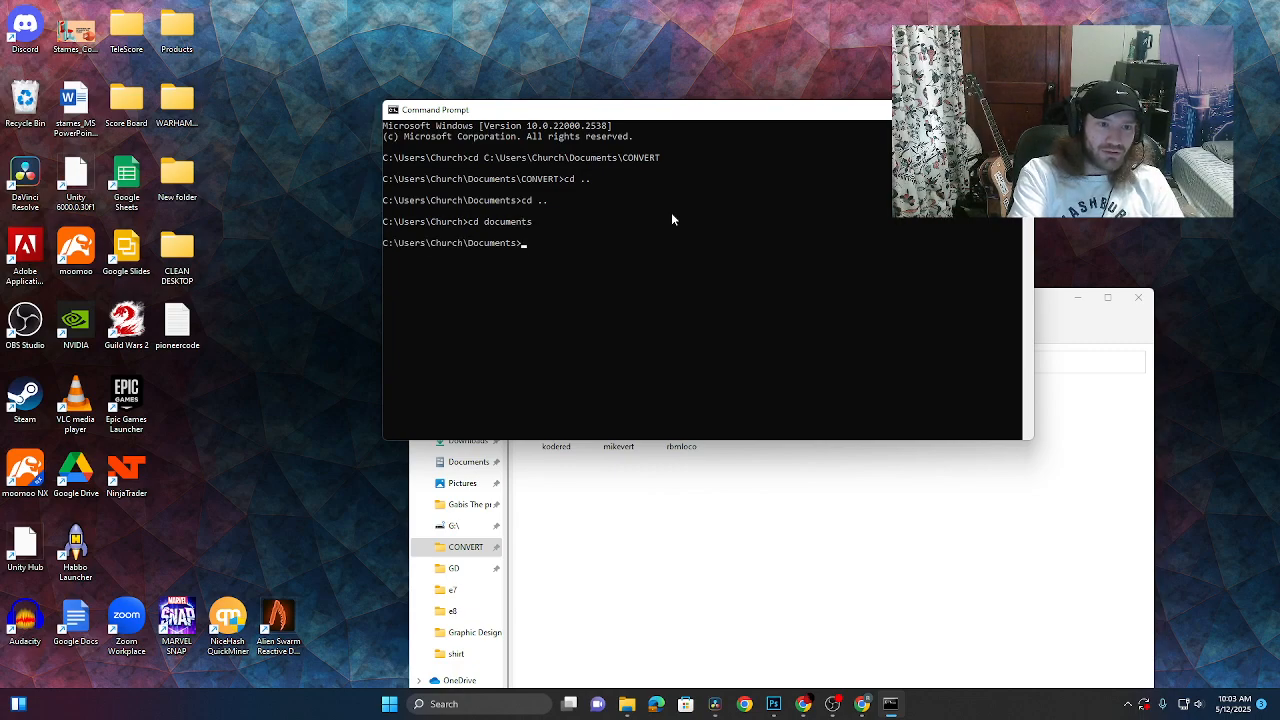
pyautogui.write('cd convert')
pyautogui.press('Return')
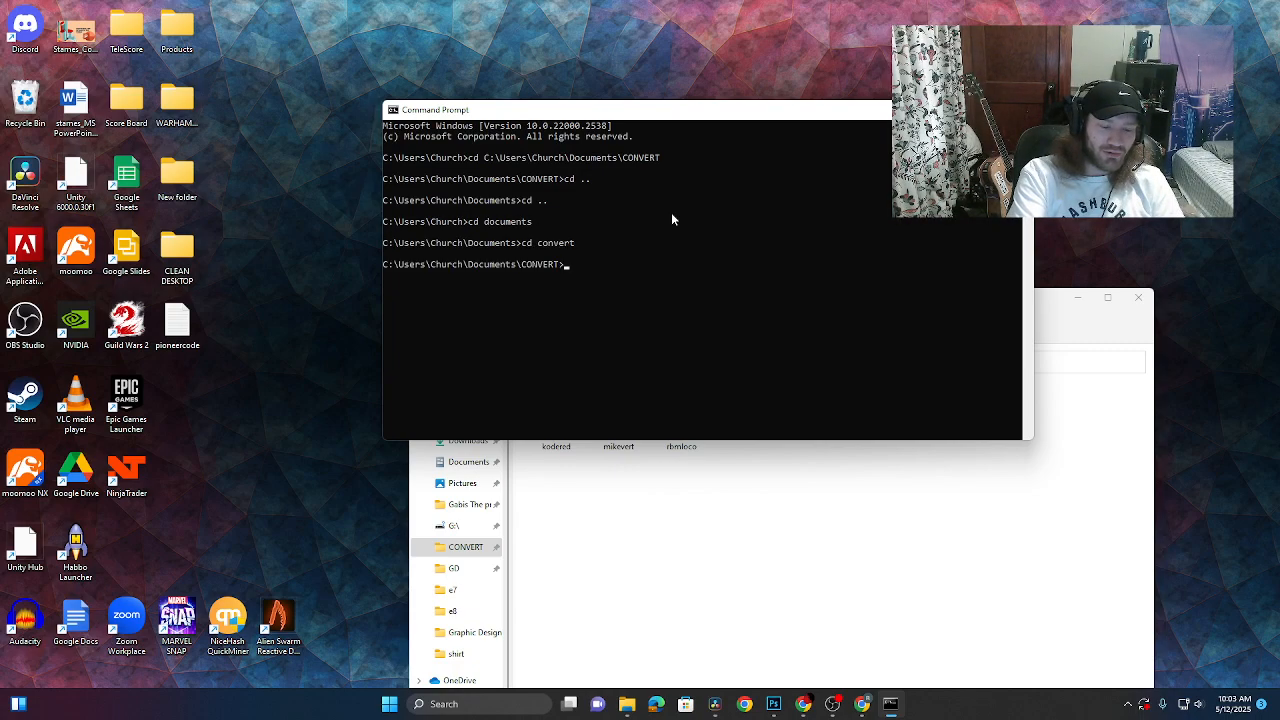
# - Run ffmpeg -i kodered.mov kodered.webm to start the kodered conversion
pyautogui.write('ffmpeg 0-')
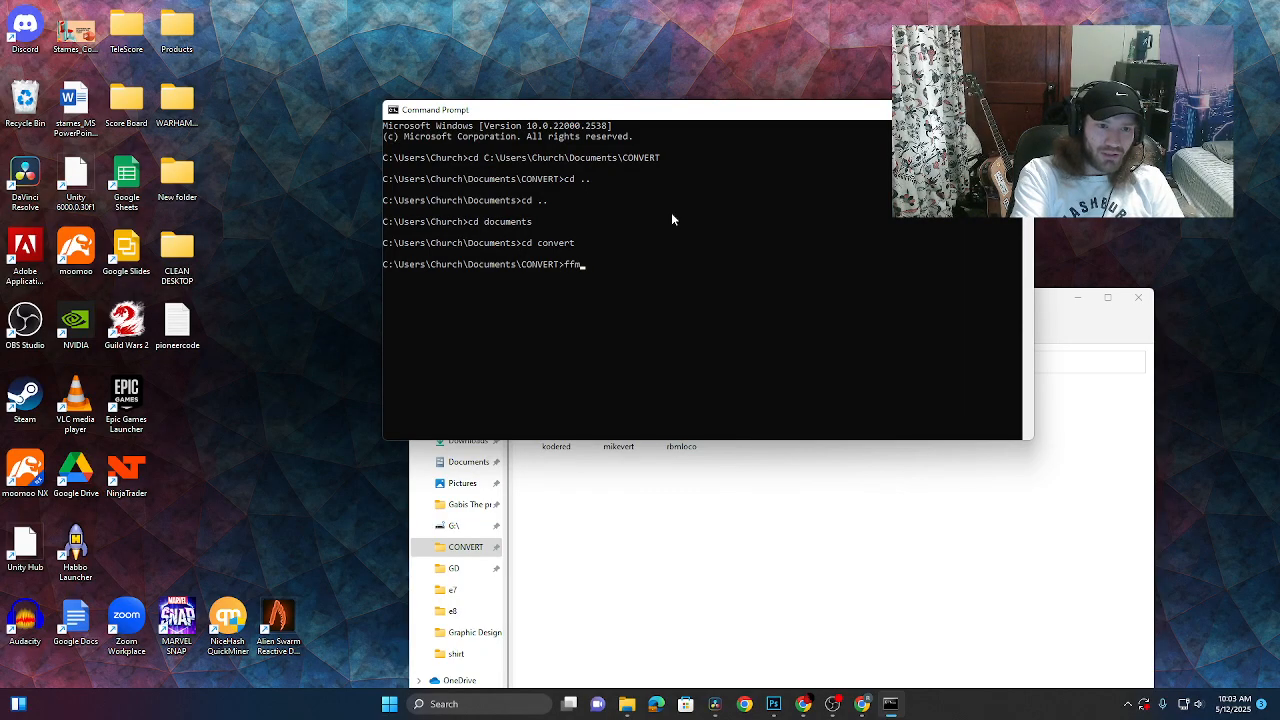
pyautogui.press('BackSpace')
pyautogui.press('BackSpace')
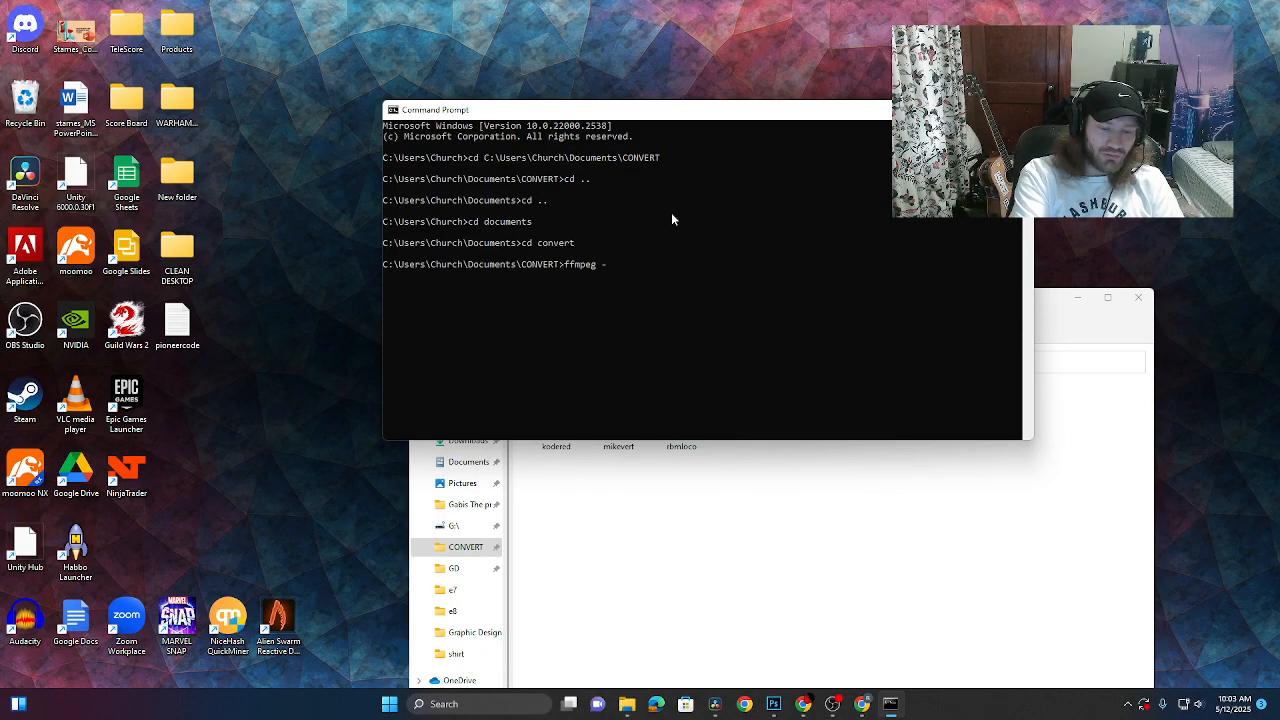
pyautogui.write('-i ')
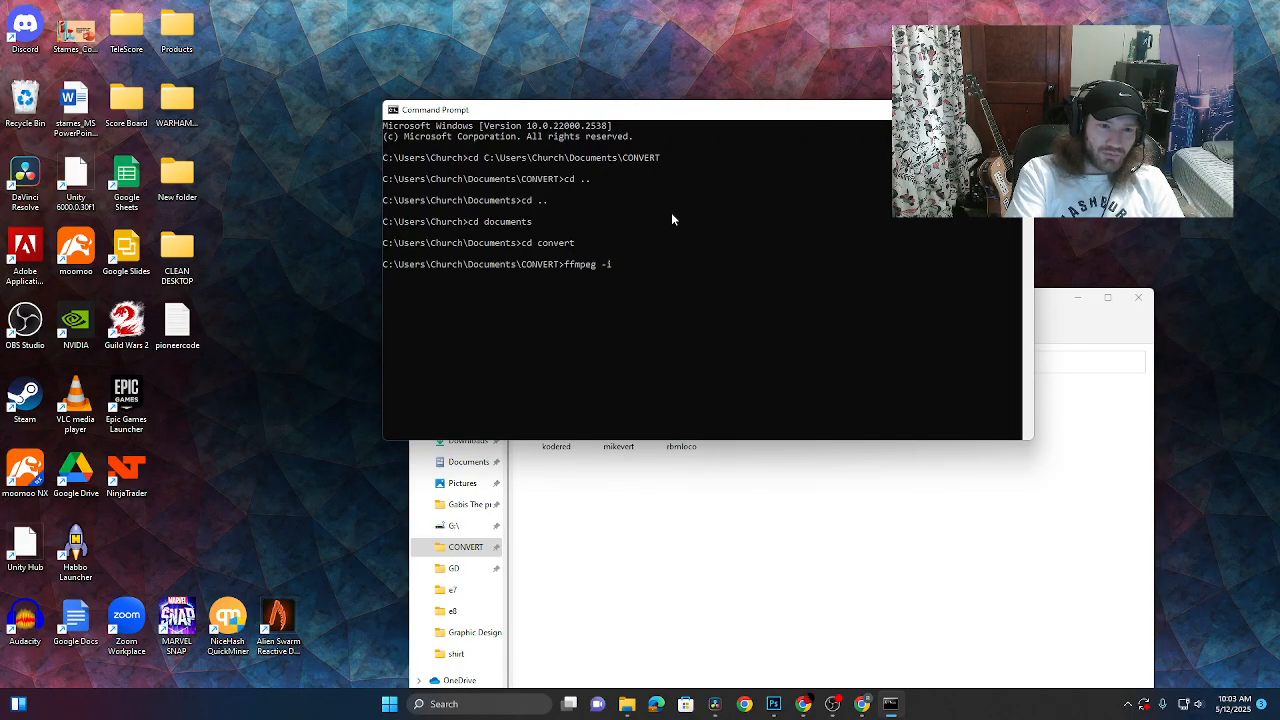
pyautogui.write('kodered.mov')
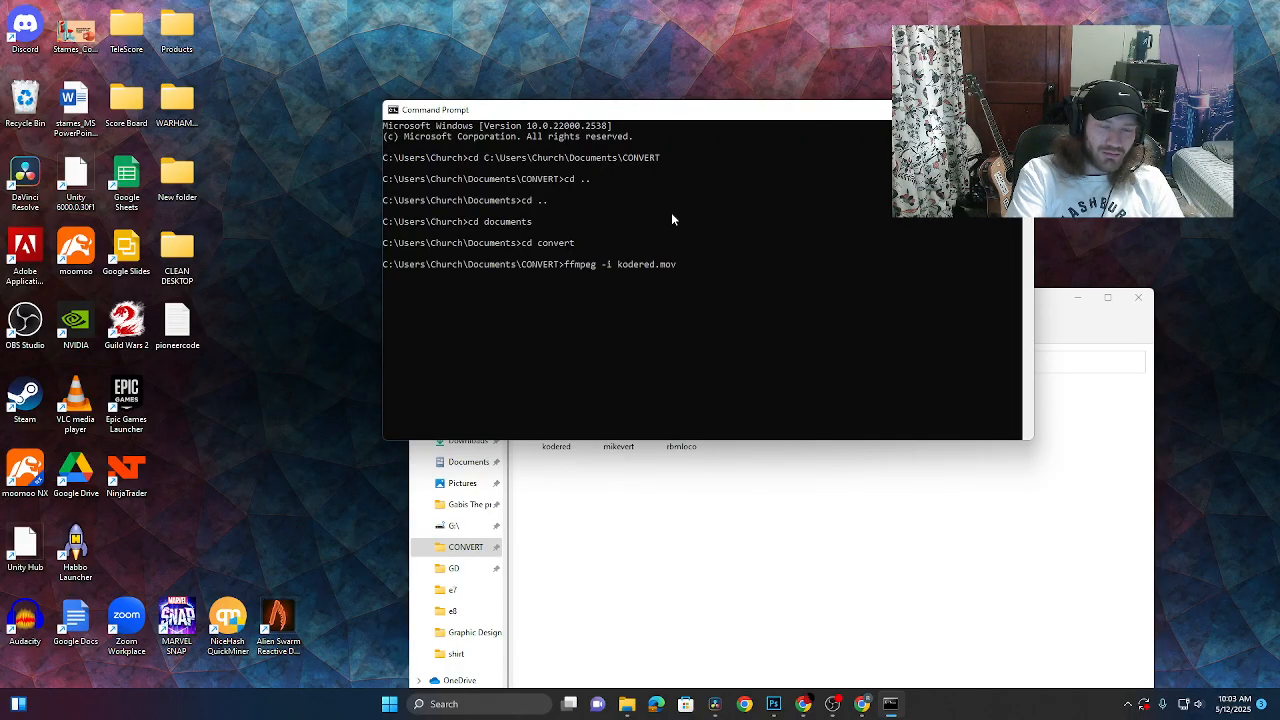
pyautogui.write(' kodered.webm')
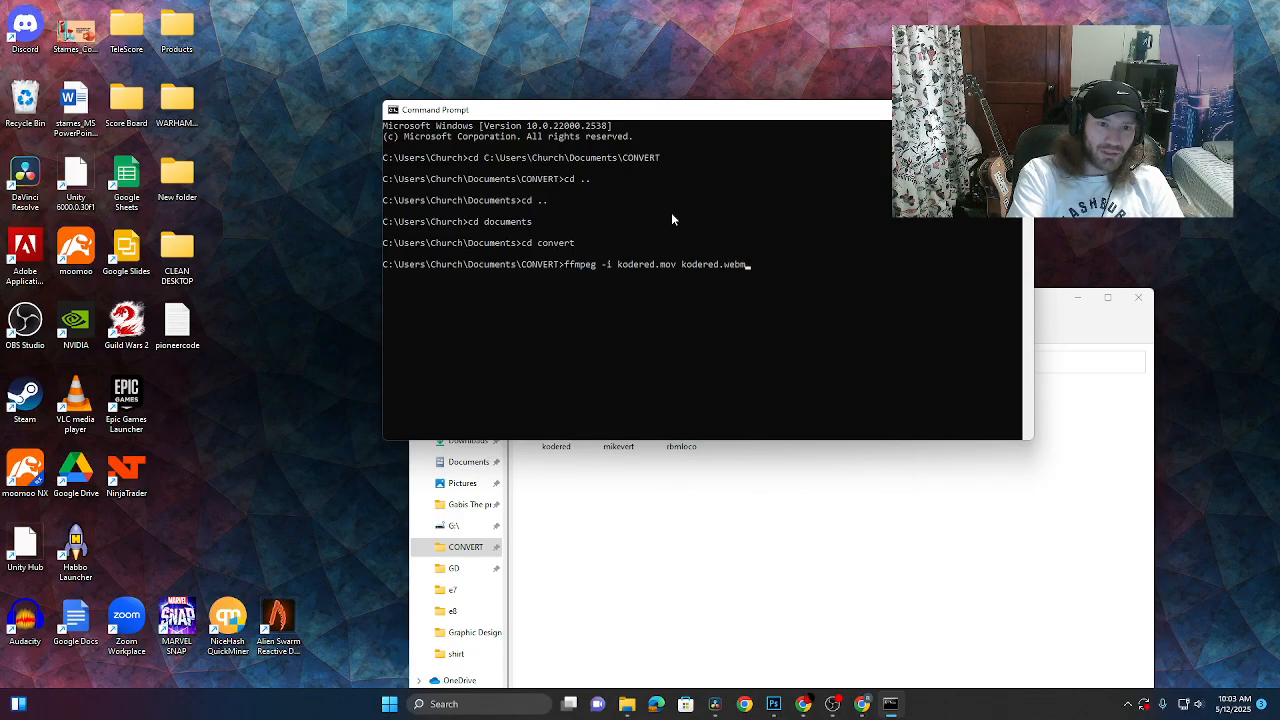
pyautogui.press('Return')
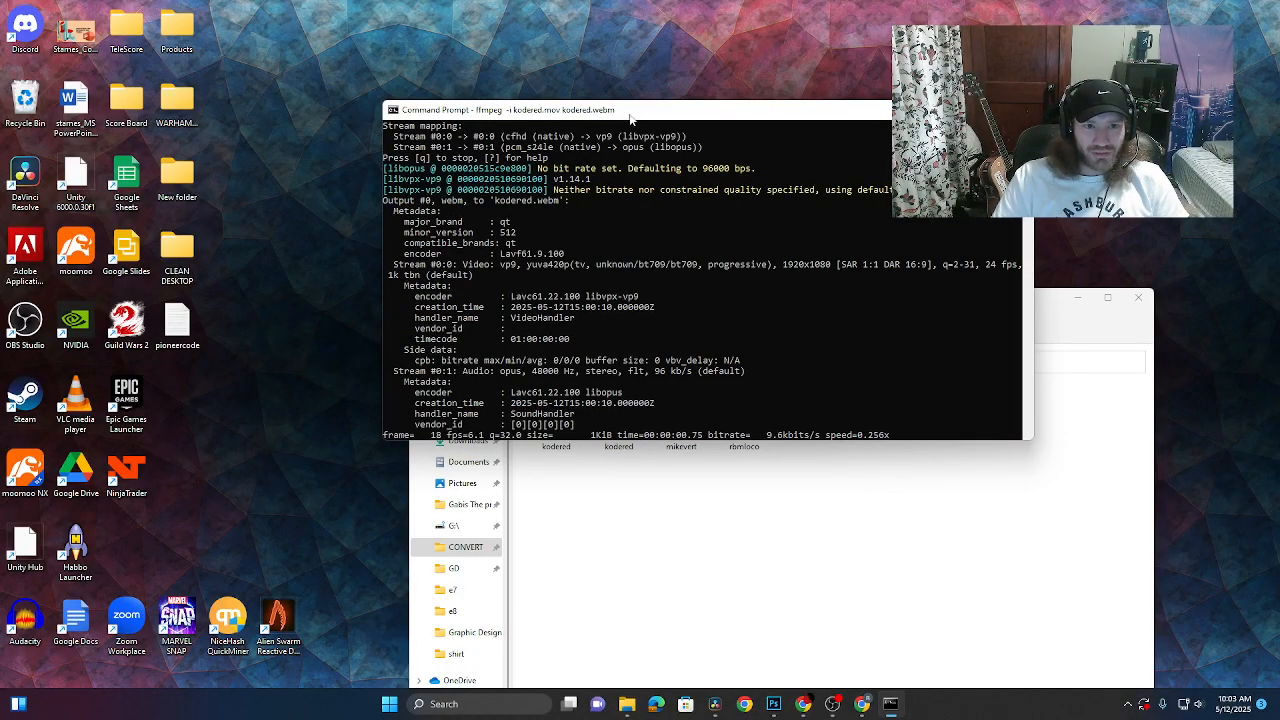
# - Move the console up-left toward the top so CONVERT's files show during the kodered.webm encode
pyautogui.moveTo(630, 118); pyautogui.dragTo(592, 60)
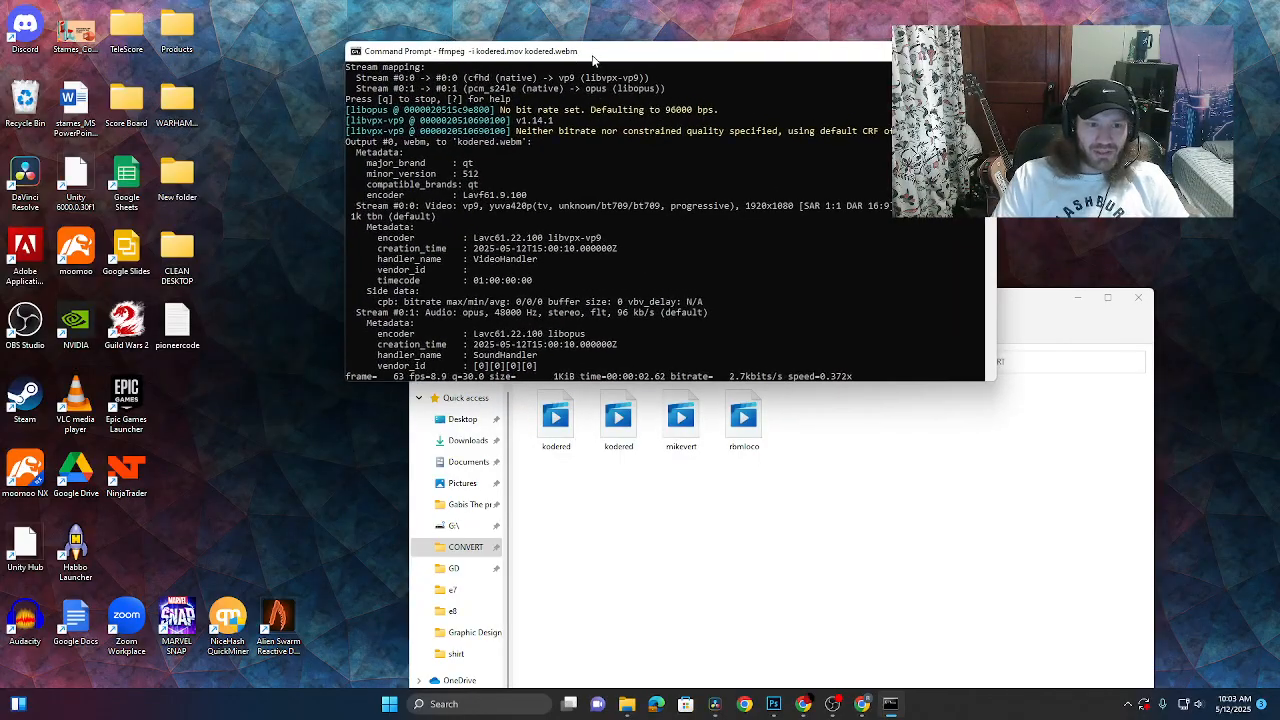
pyautogui.click(575, 501)
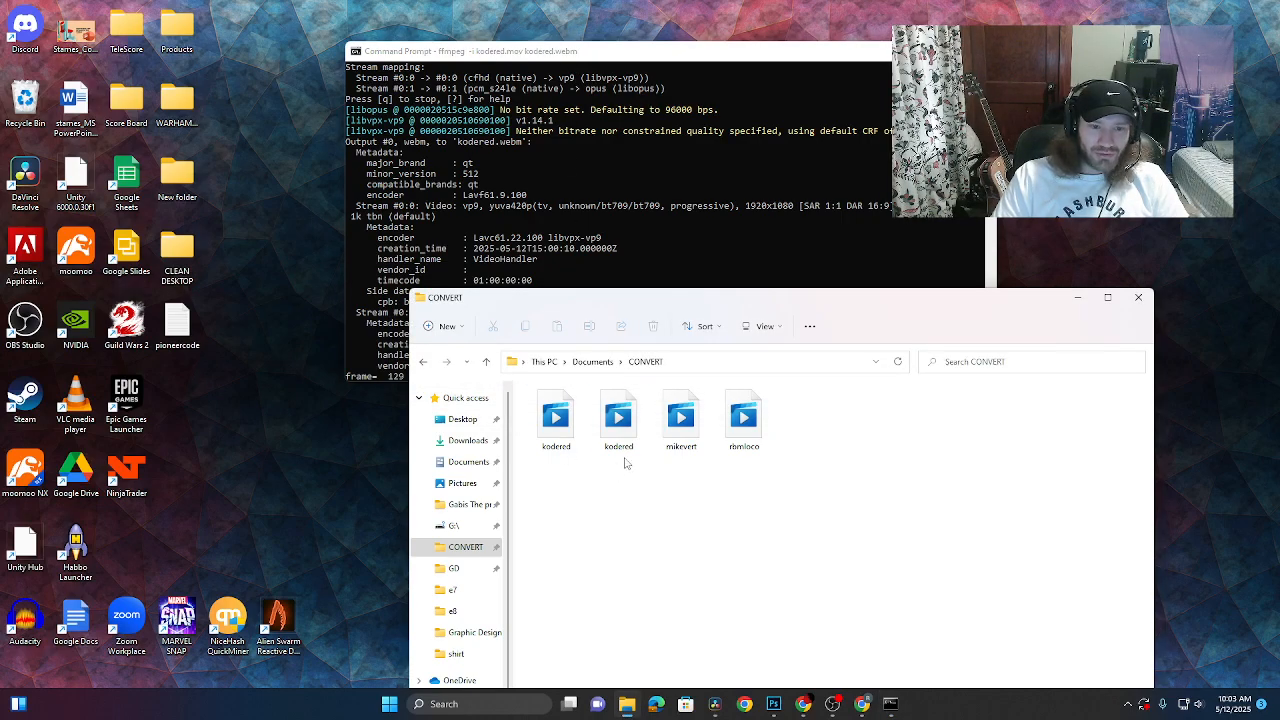
pyautogui.click(573, 170)
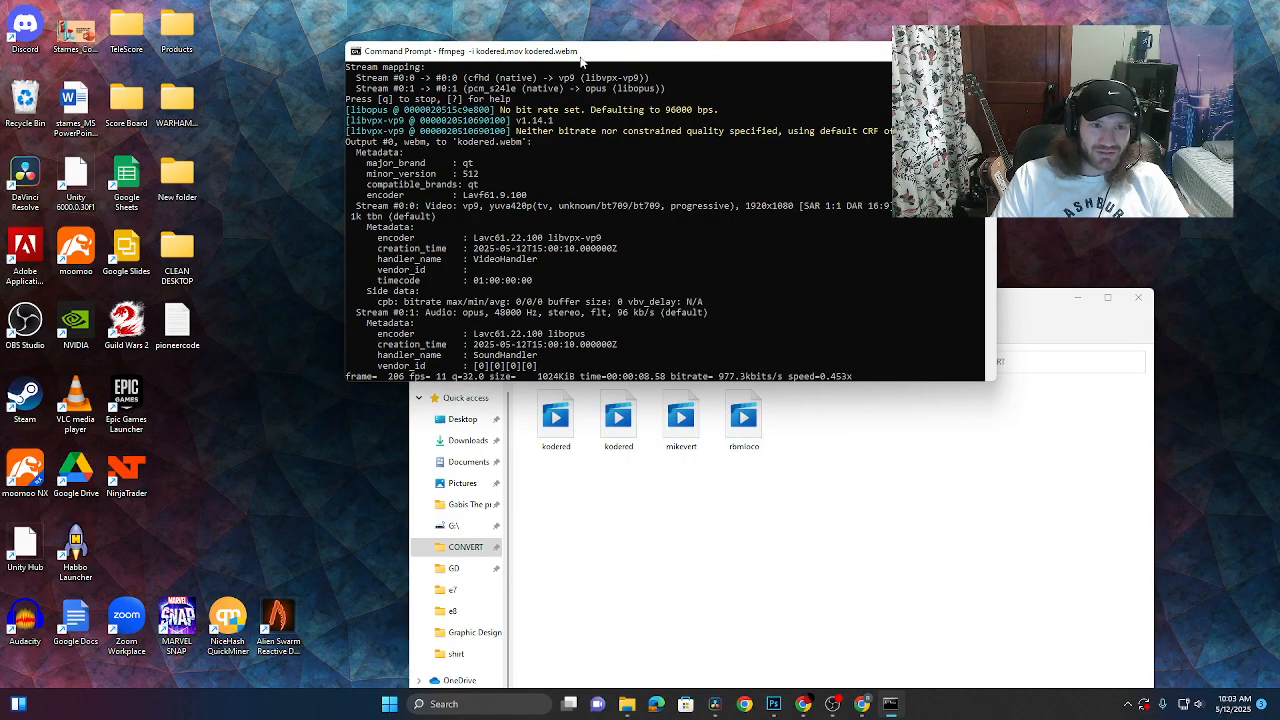
pyautogui.moveTo(582, 56); pyautogui.dragTo(464, 82)
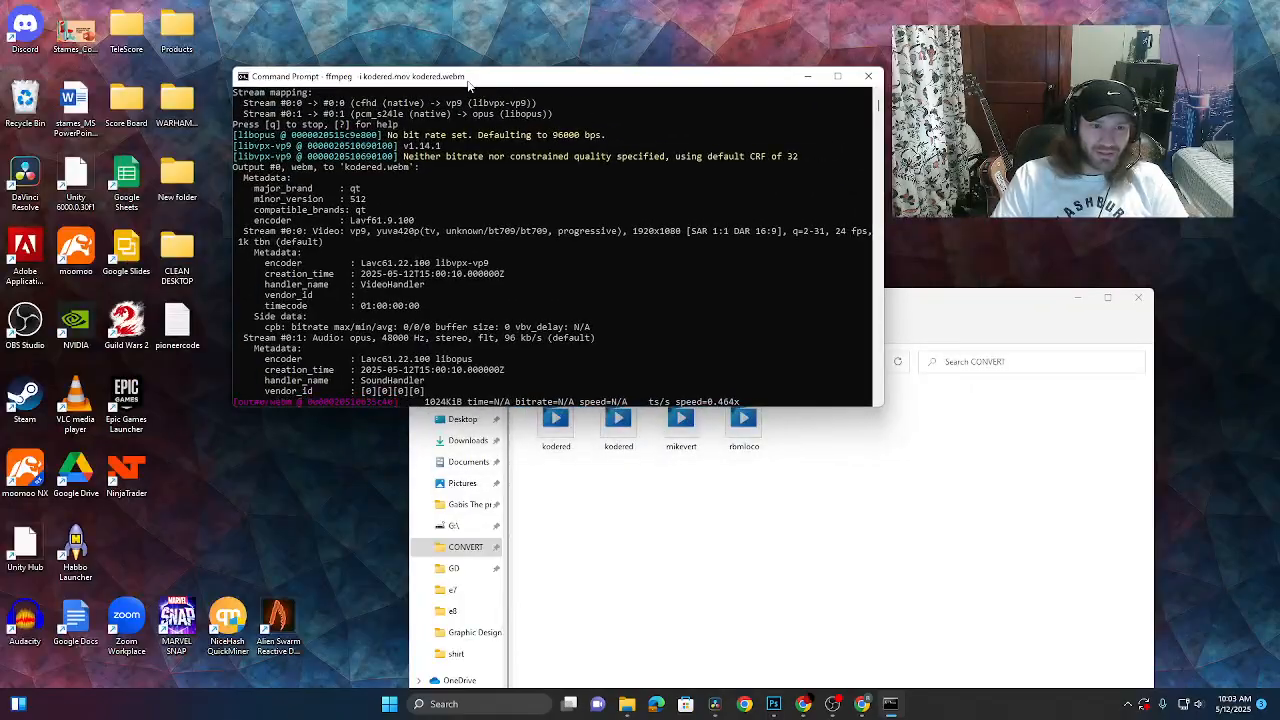
pyautogui.click(680, 506)
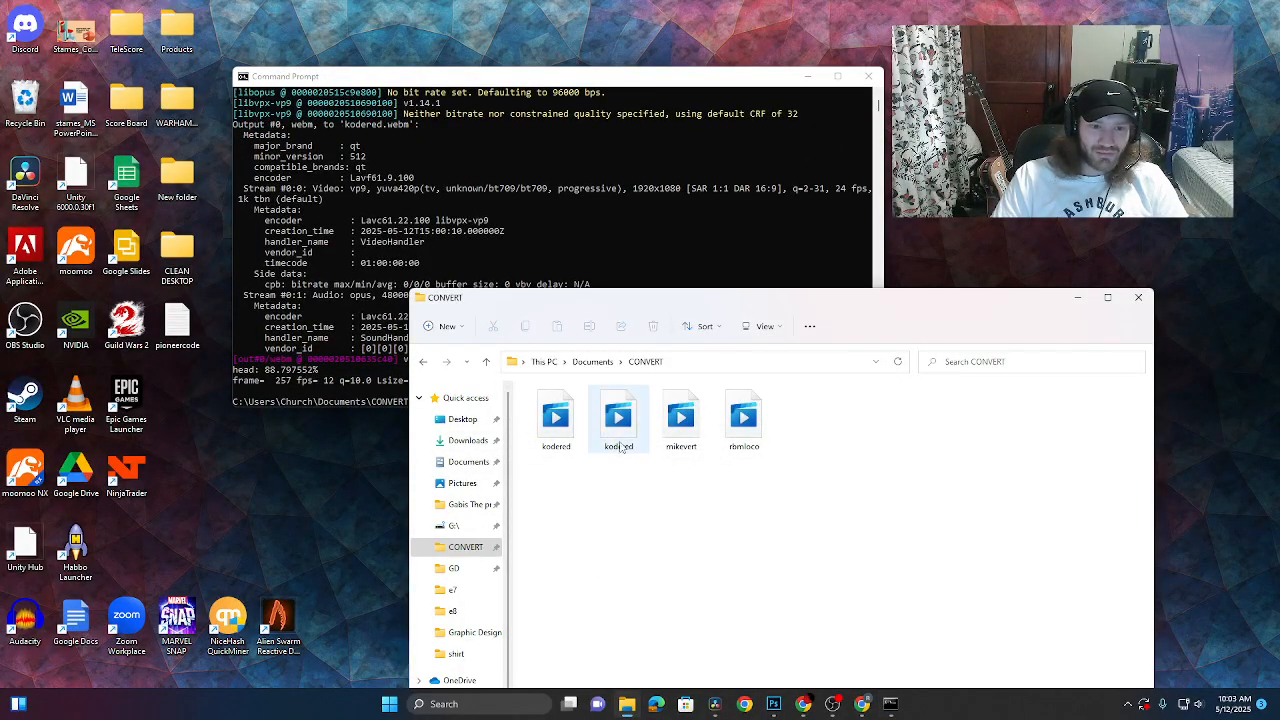
pyautogui.click(389, 244)
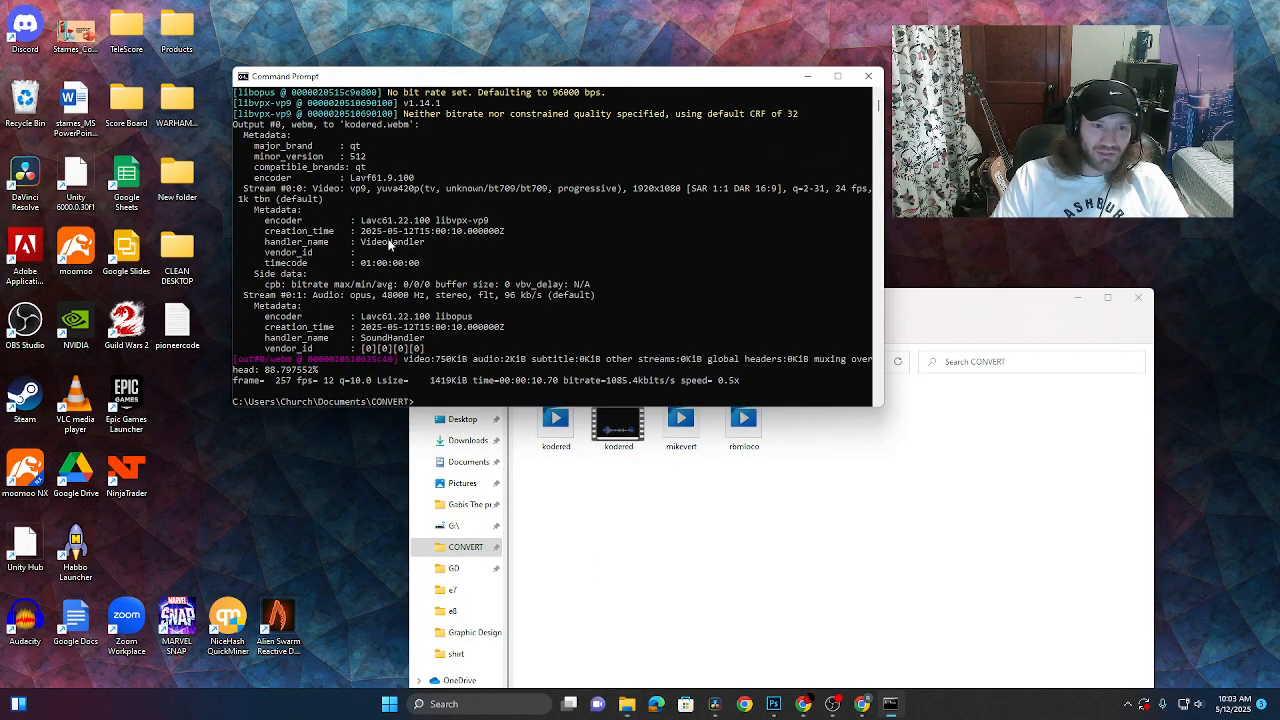
pyautogui.write('ffmpeg -i')
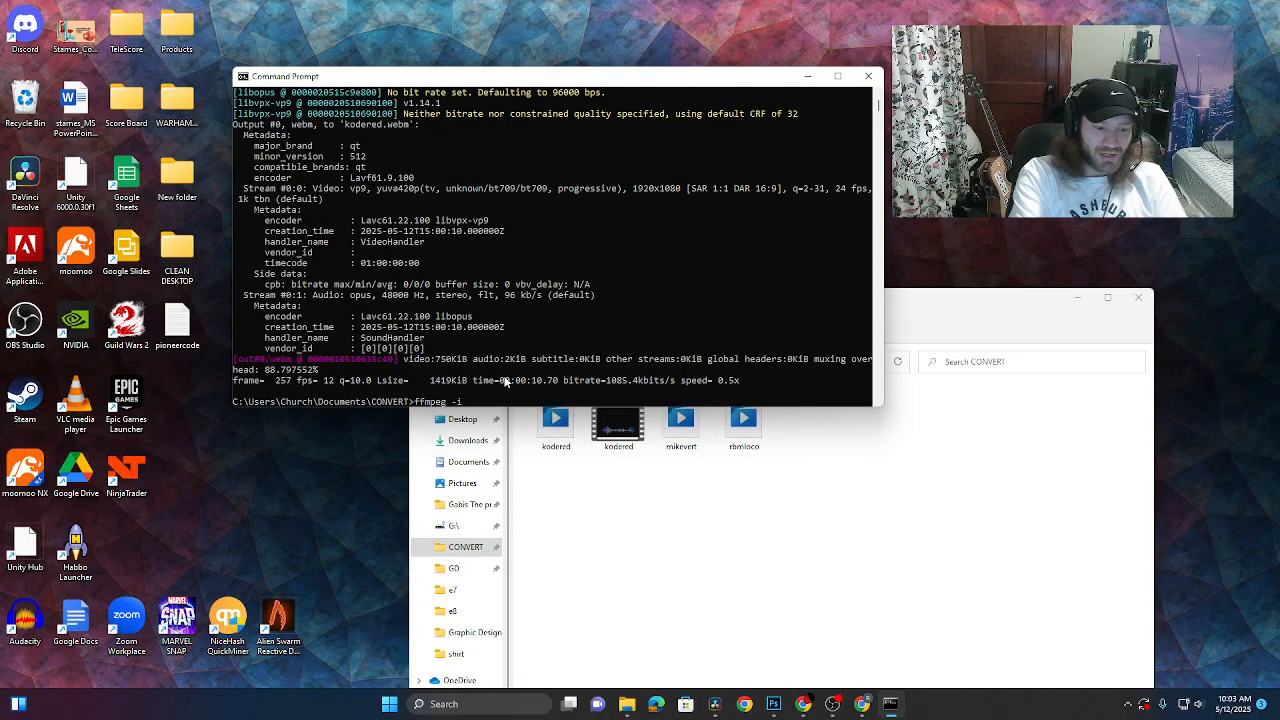
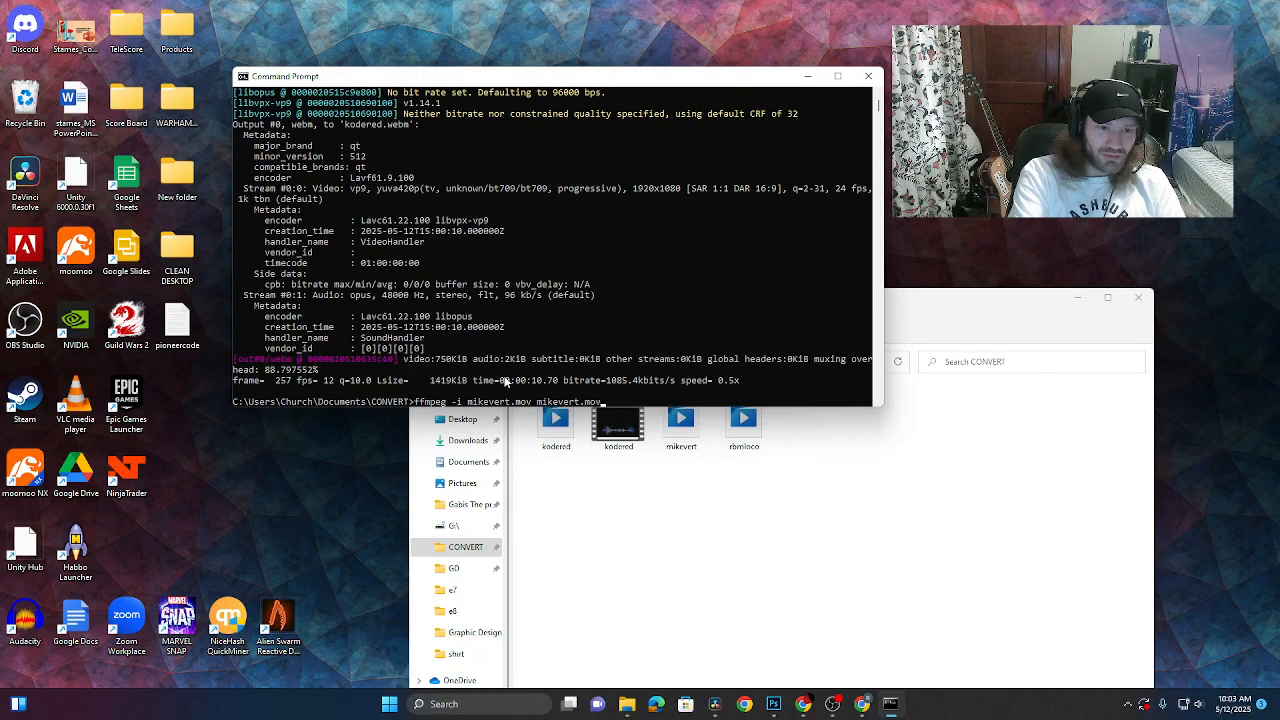
pyautogui.write('web')
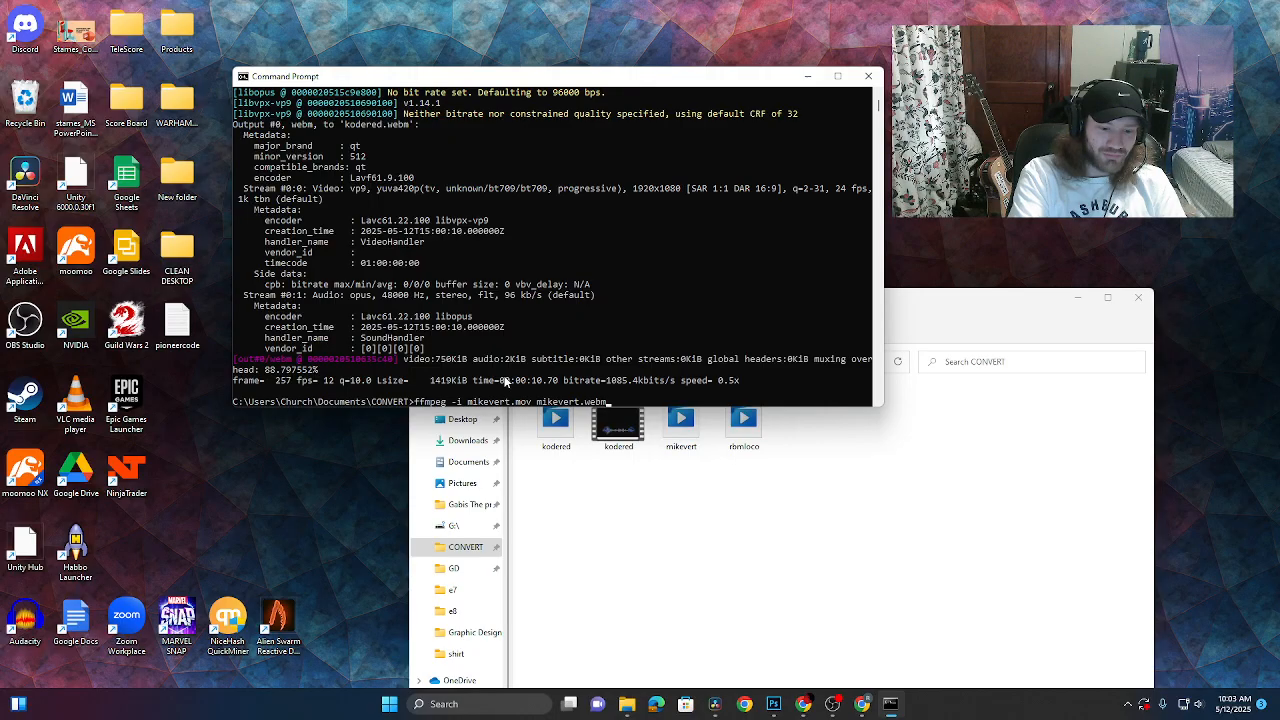
pyautogui.write('m')
pyautogui.press('Return')
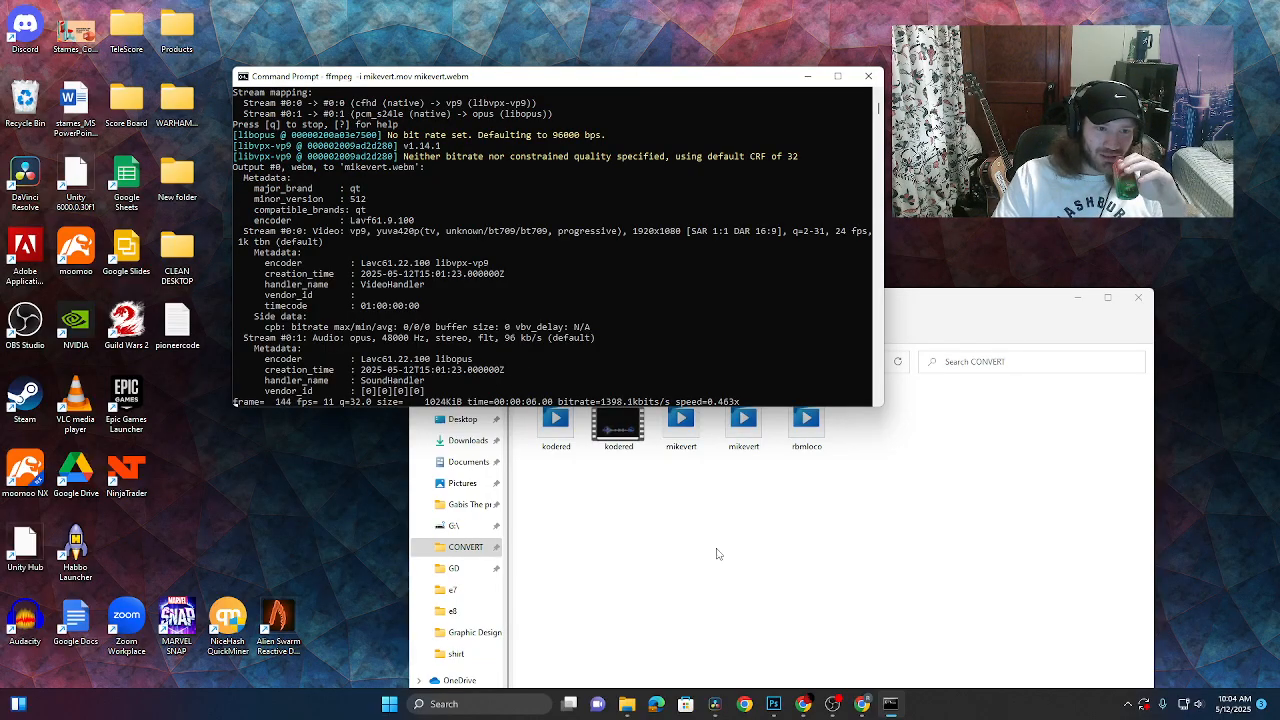
pyautogui.click(571, 430)
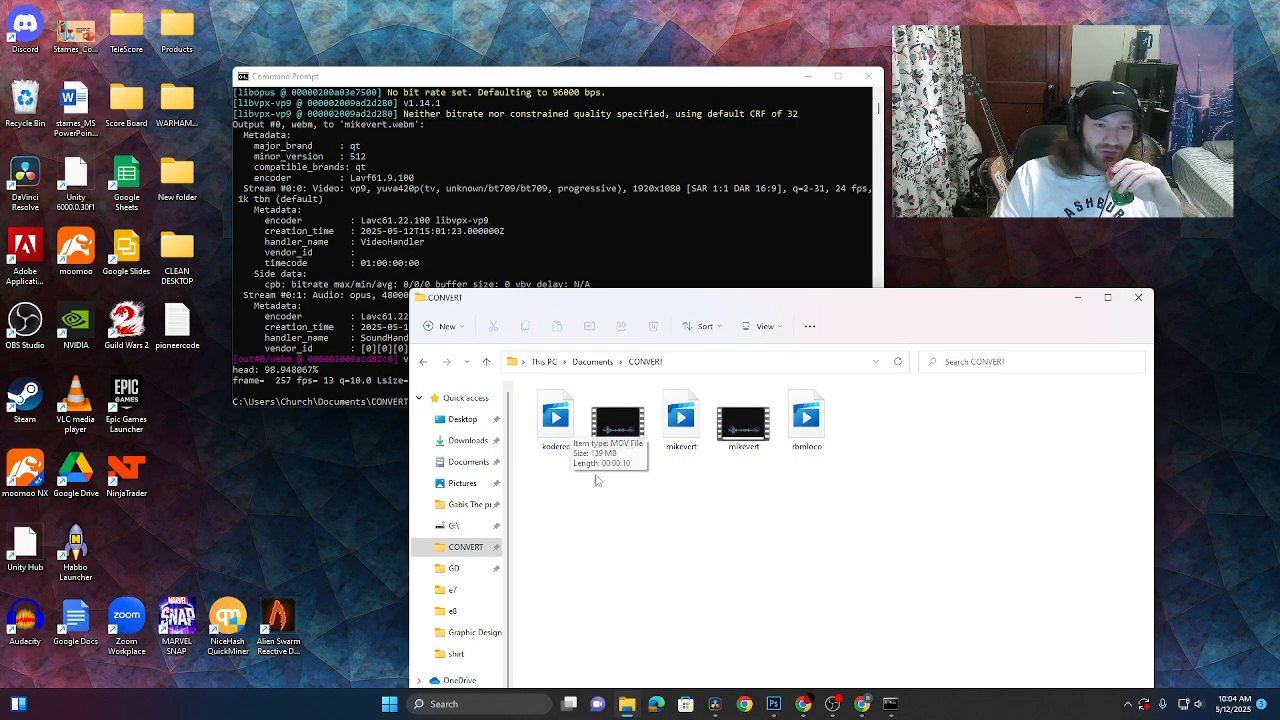
pyautogui.moveTo(616, 430)
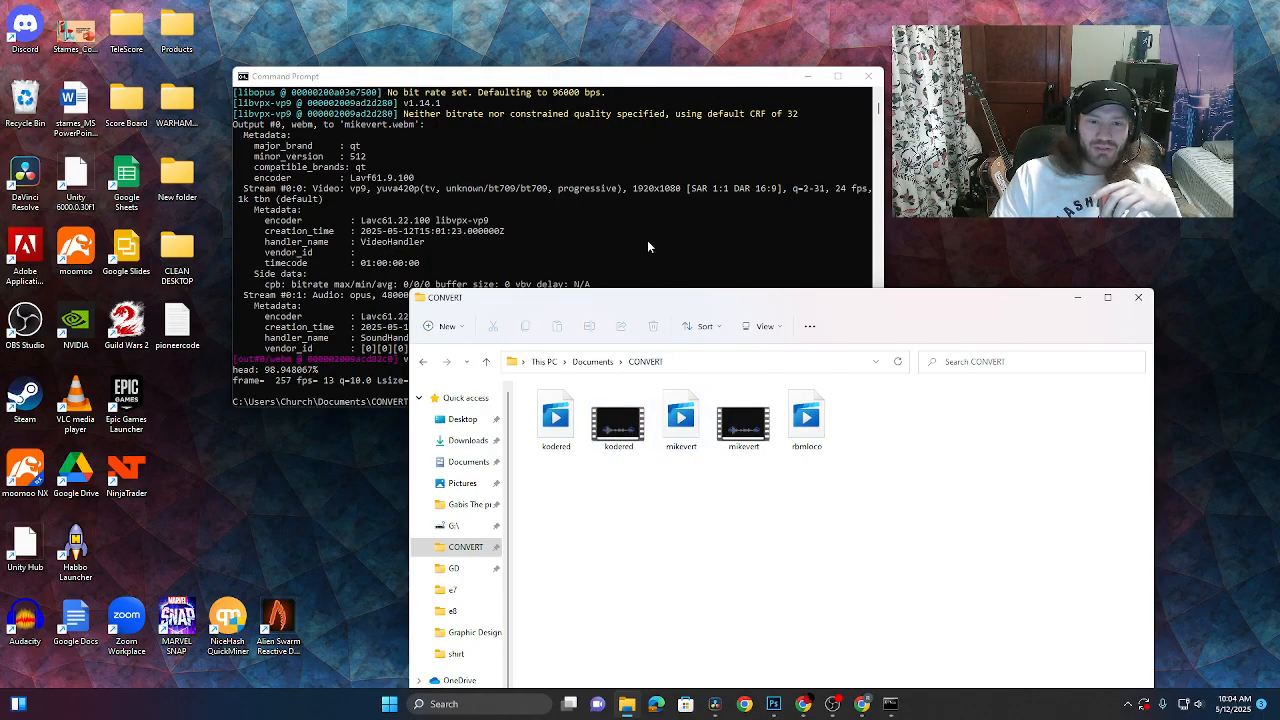
pyautogui.click(617, 201)
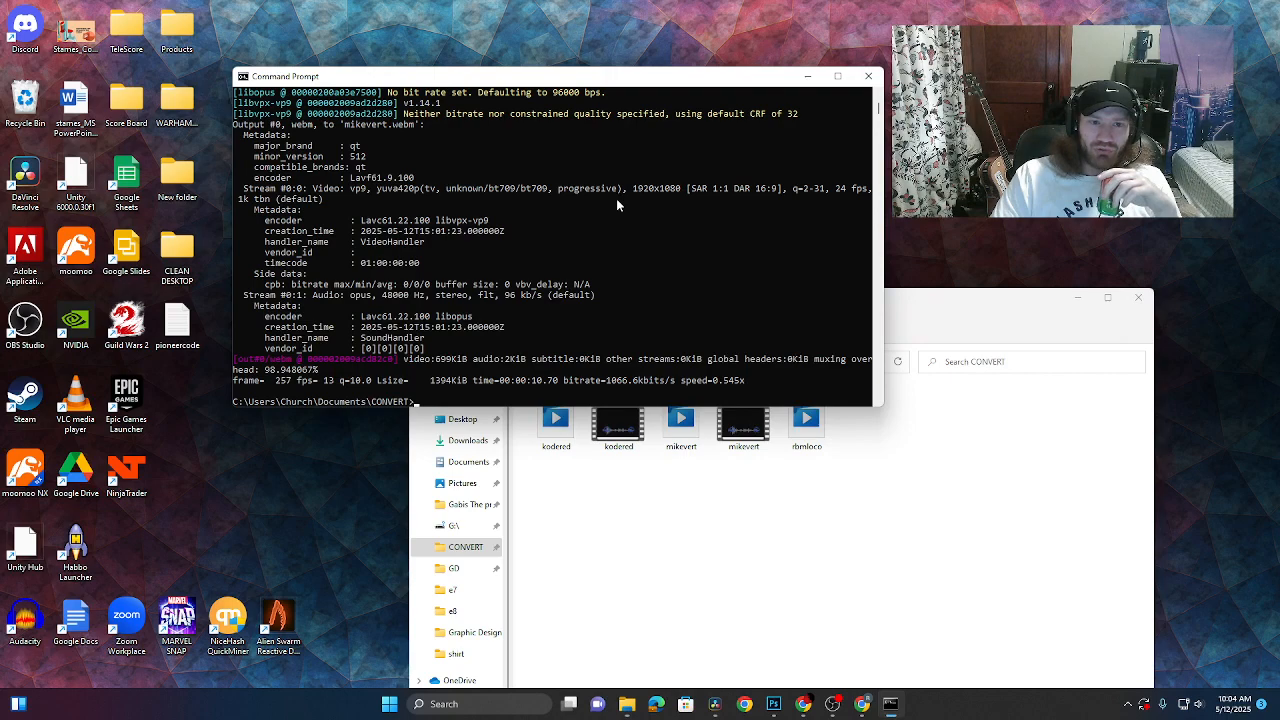
pyautogui.click(440, 404)
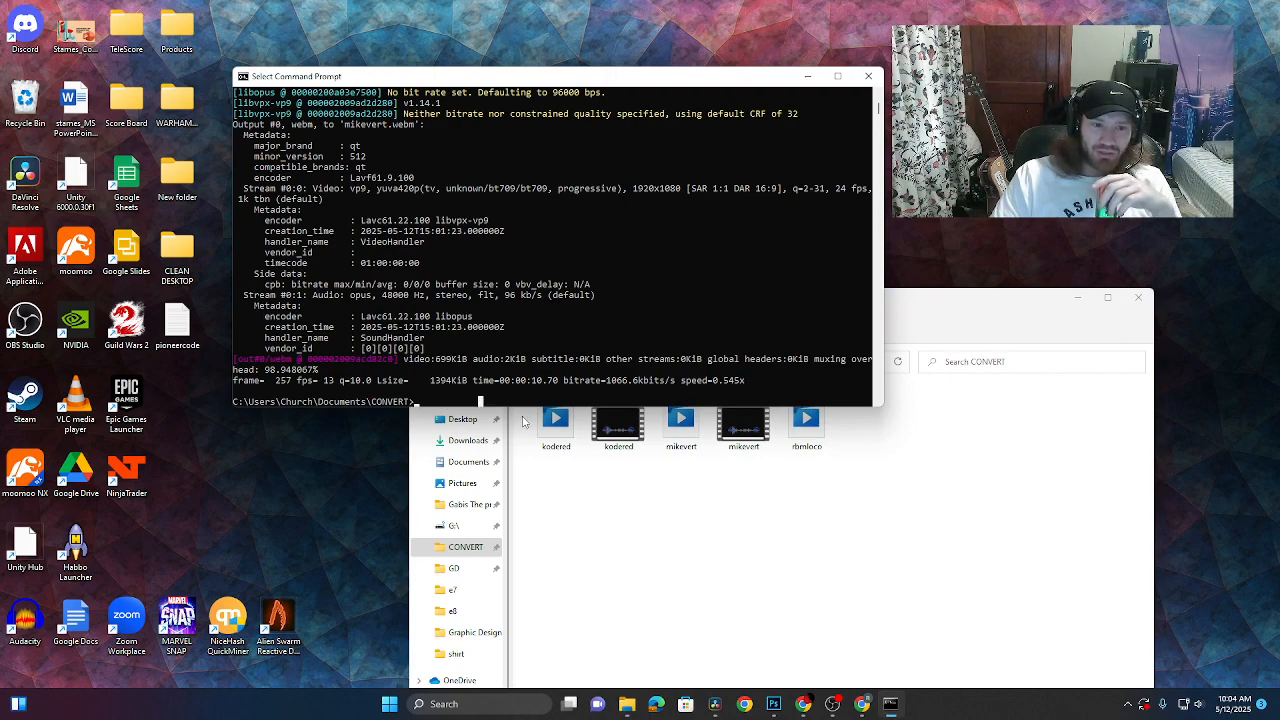
pyautogui.click(695, 545)
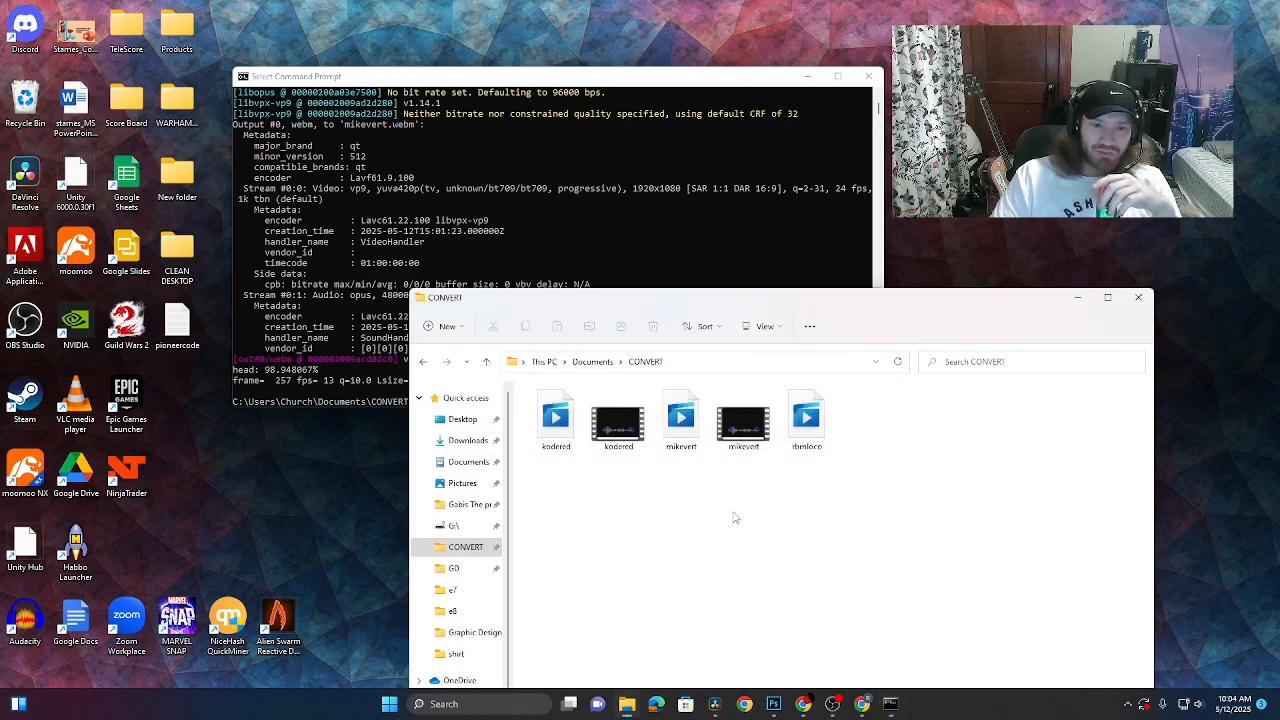
# - Try a tab-completed rbmloco ffmpeg command, declining to overwrite kodered.webm
pyautogui.click(530, 200)
pyautogui.write('ffmpeg')
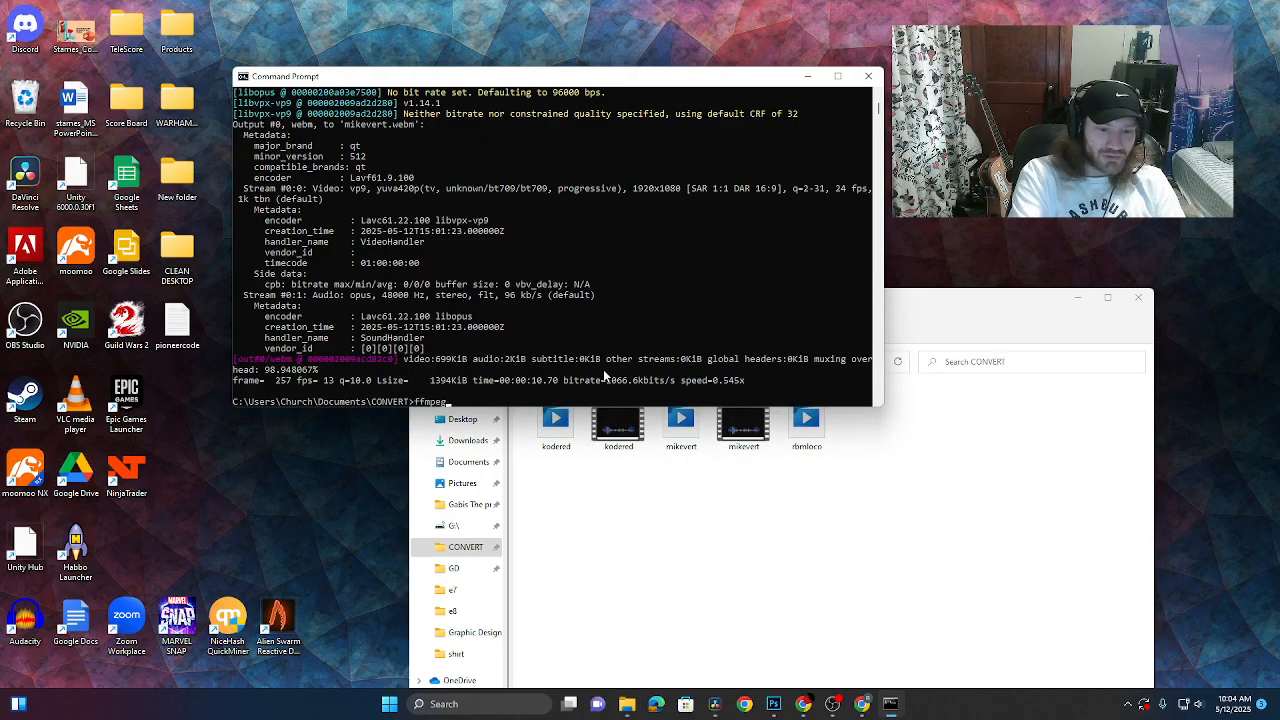
pyautogui.write(' -i')
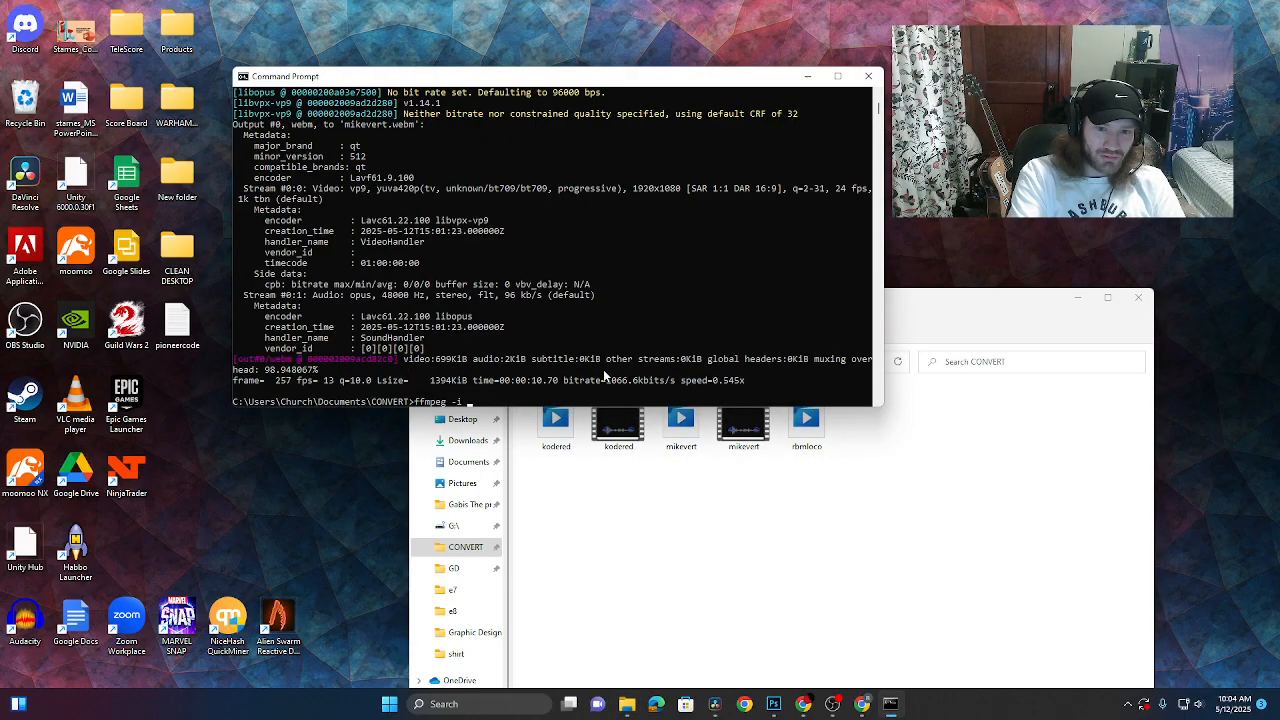
pyautogui.press('Tab')
pyautogui.press('Tab')
pyautogui.press('Tab')
pyautogui.press('Tab')
pyautogui.press('Tab')
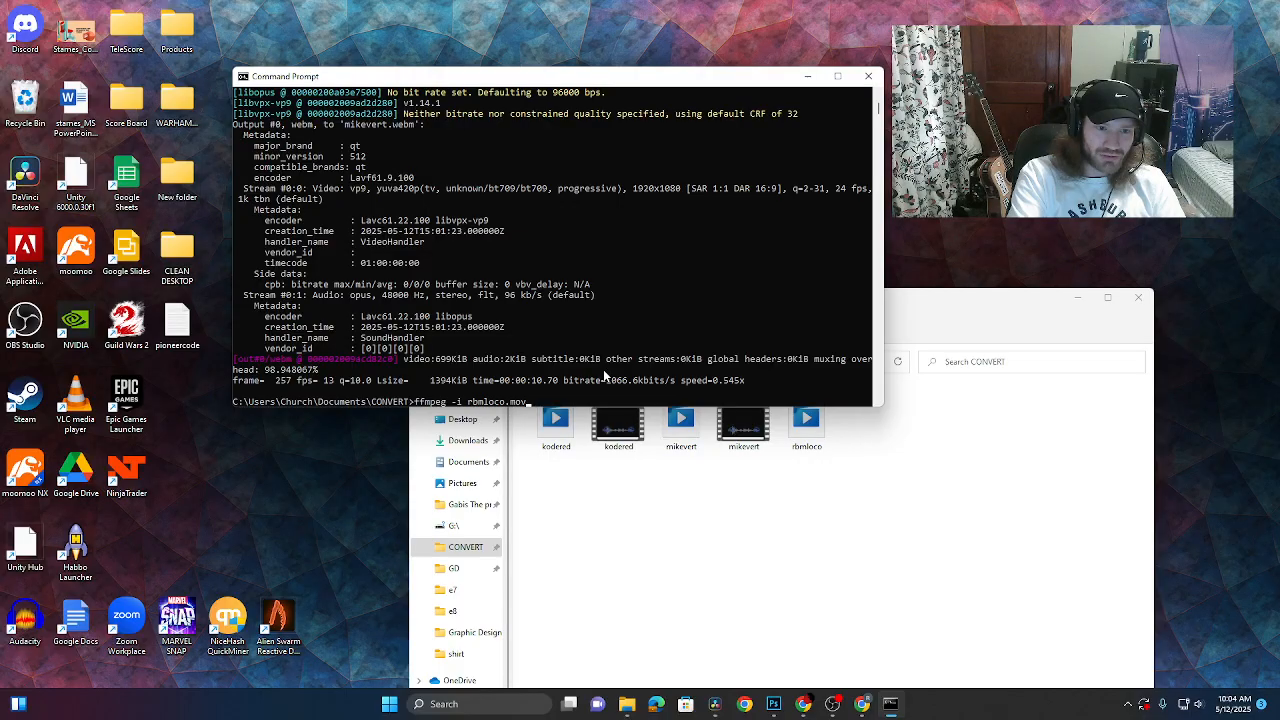
pyautogui.press('Tab')
pyautogui.press('Tab')
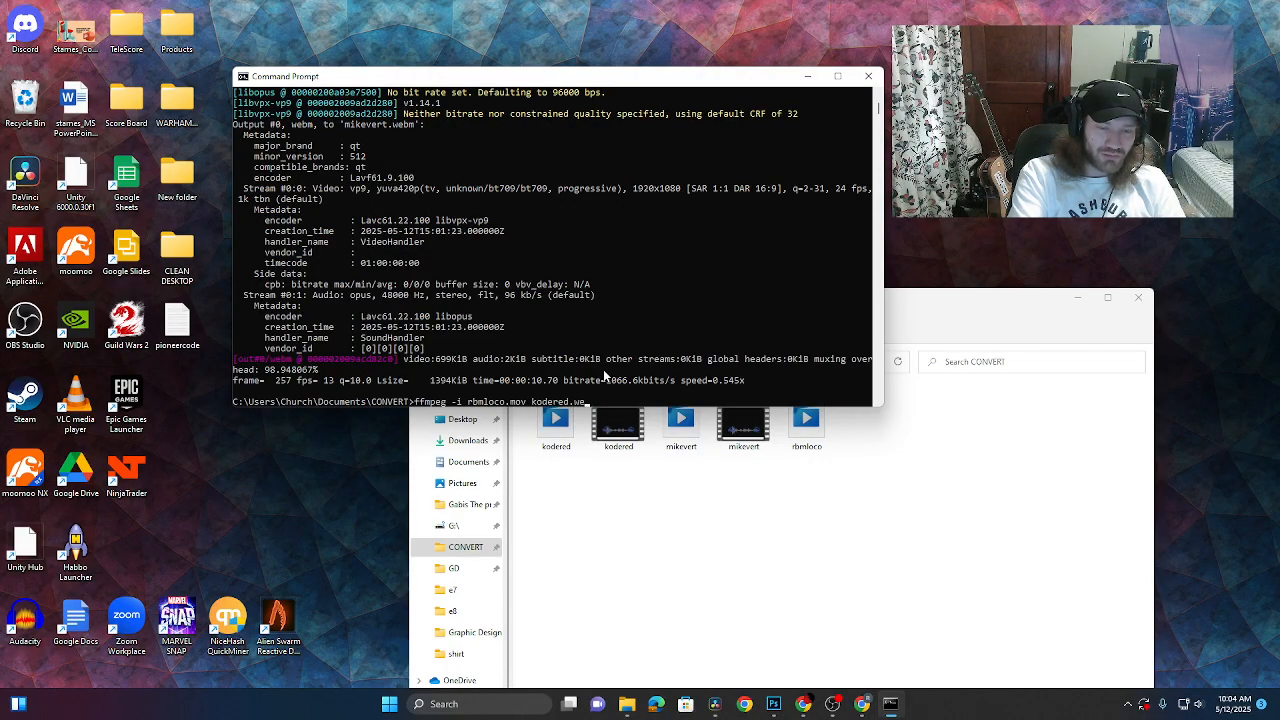
pyautogui.write('bm')
pyautogui.press('Return')
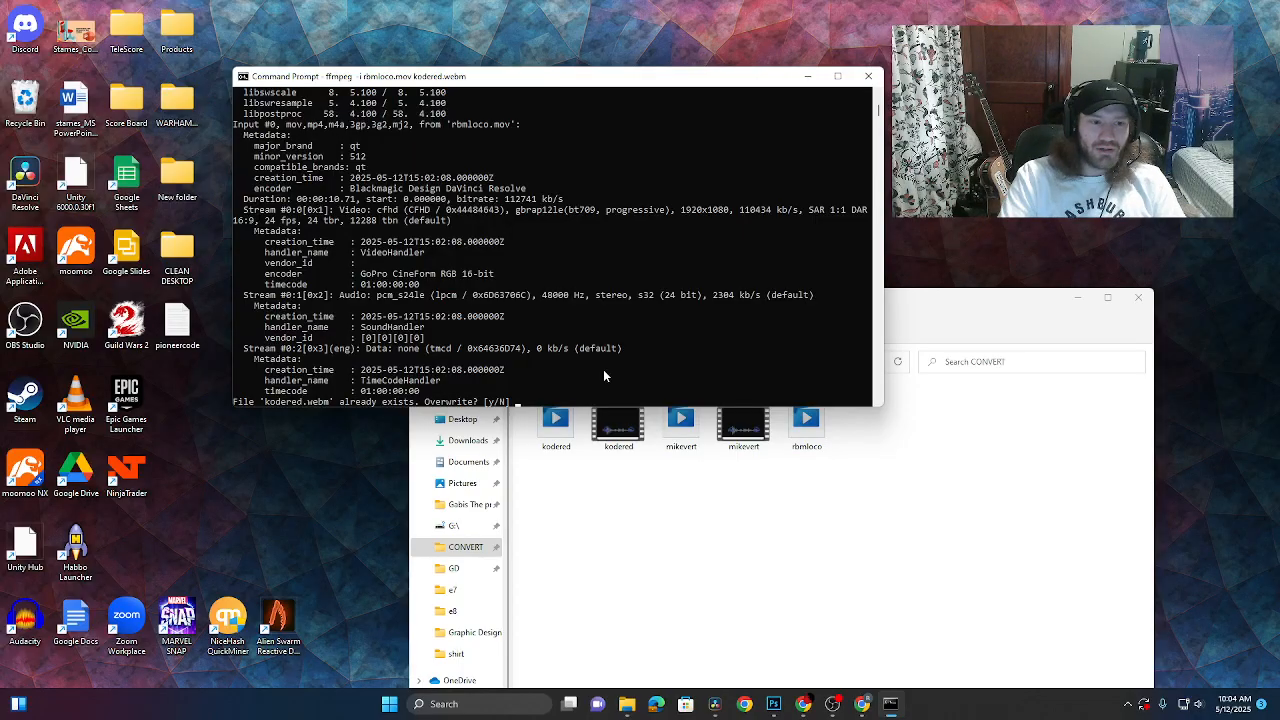
pyautogui.write('n')
pyautogui.press('Return')
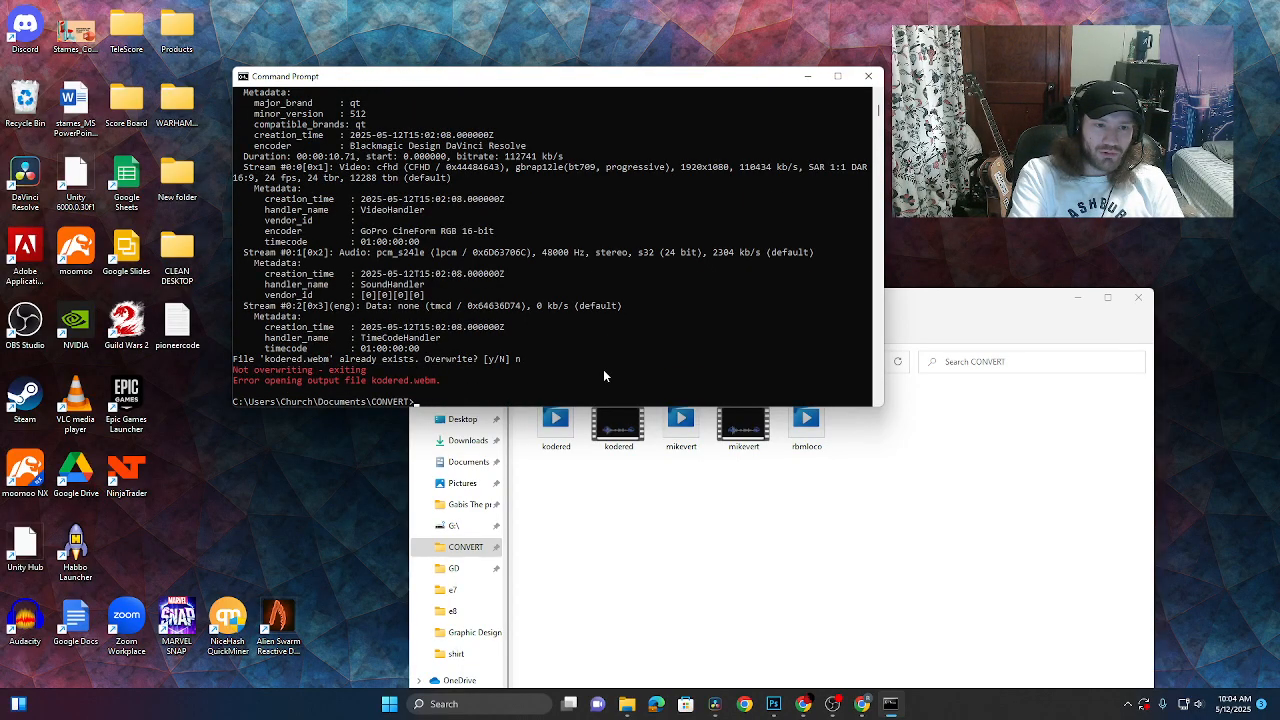
# - Run ffmpeg -i rbmloco.mov rbmloco.webm to encode the rbmloco title
pyautogui.write('ffmpe')
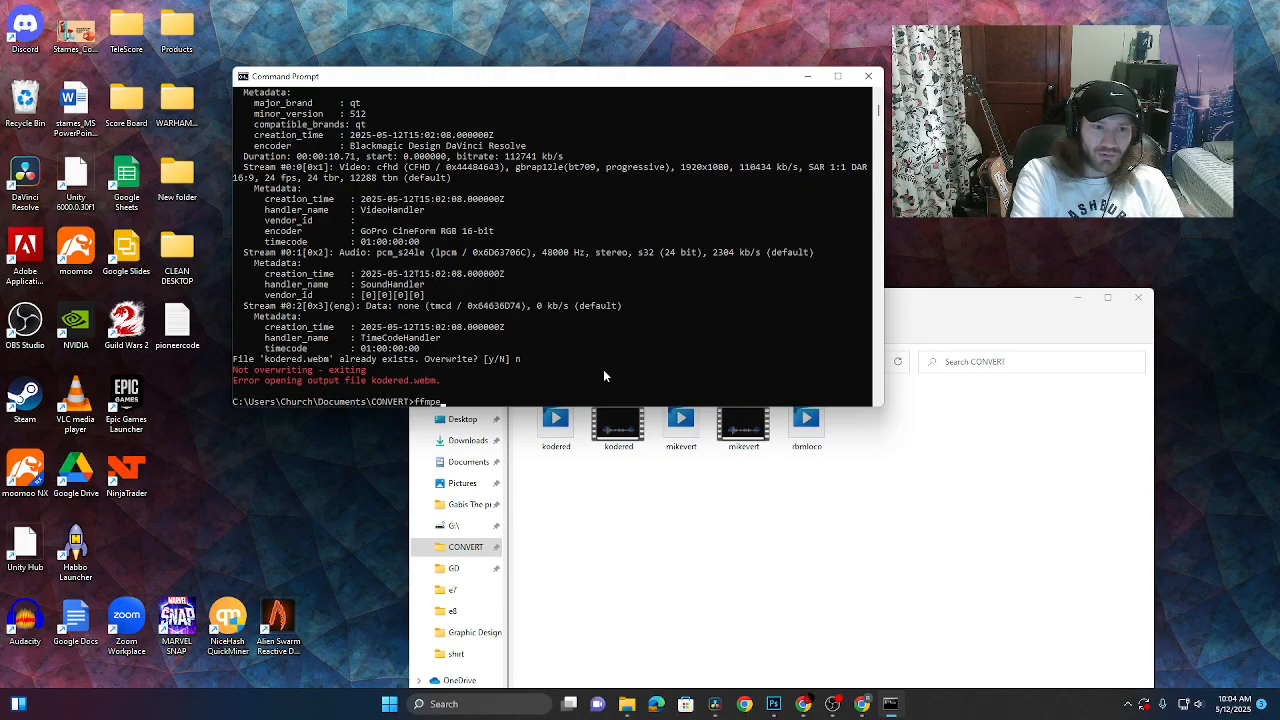
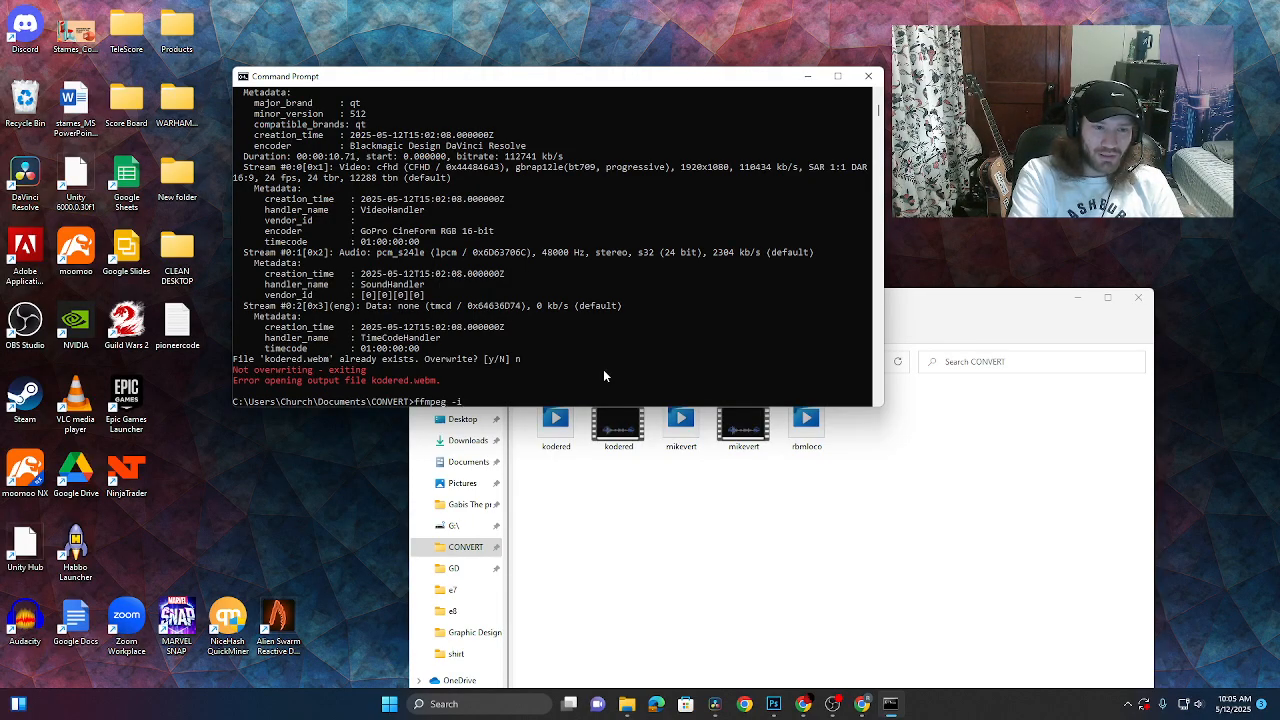
pyautogui.write('rbmloco.mov rbmloco.mo')
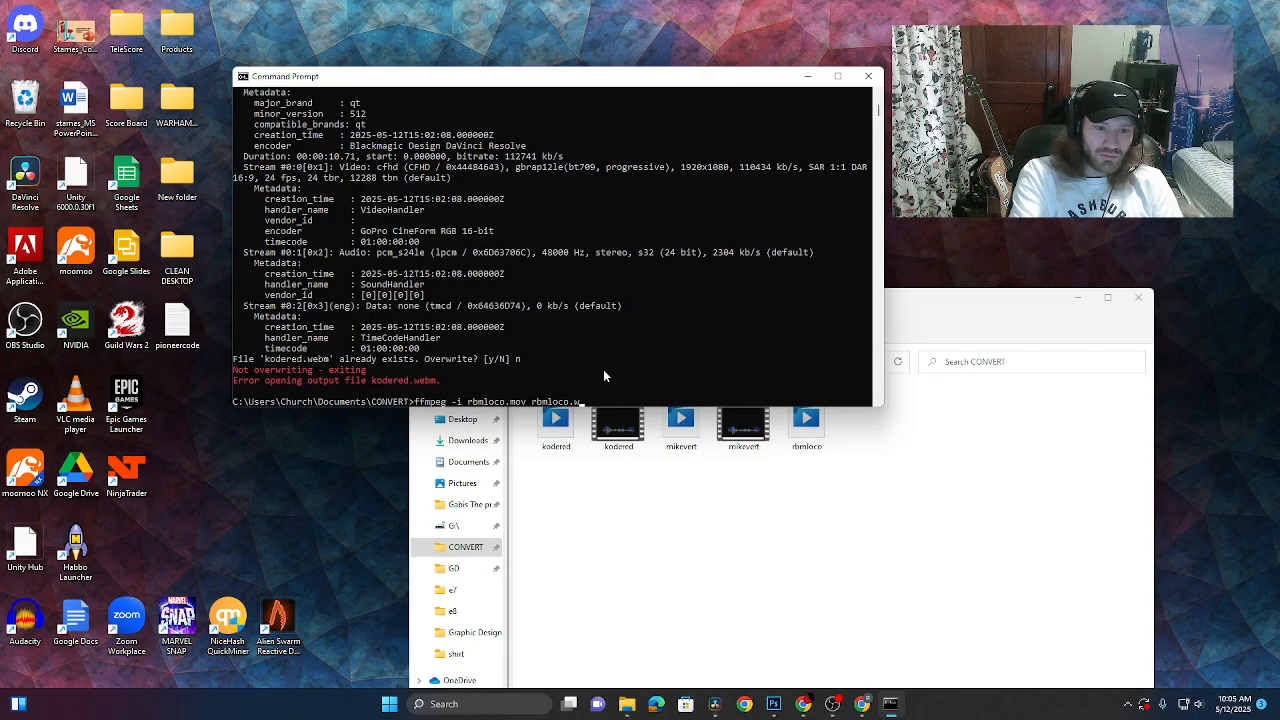
pyautogui.write('bm')
pyautogui.press('Return')
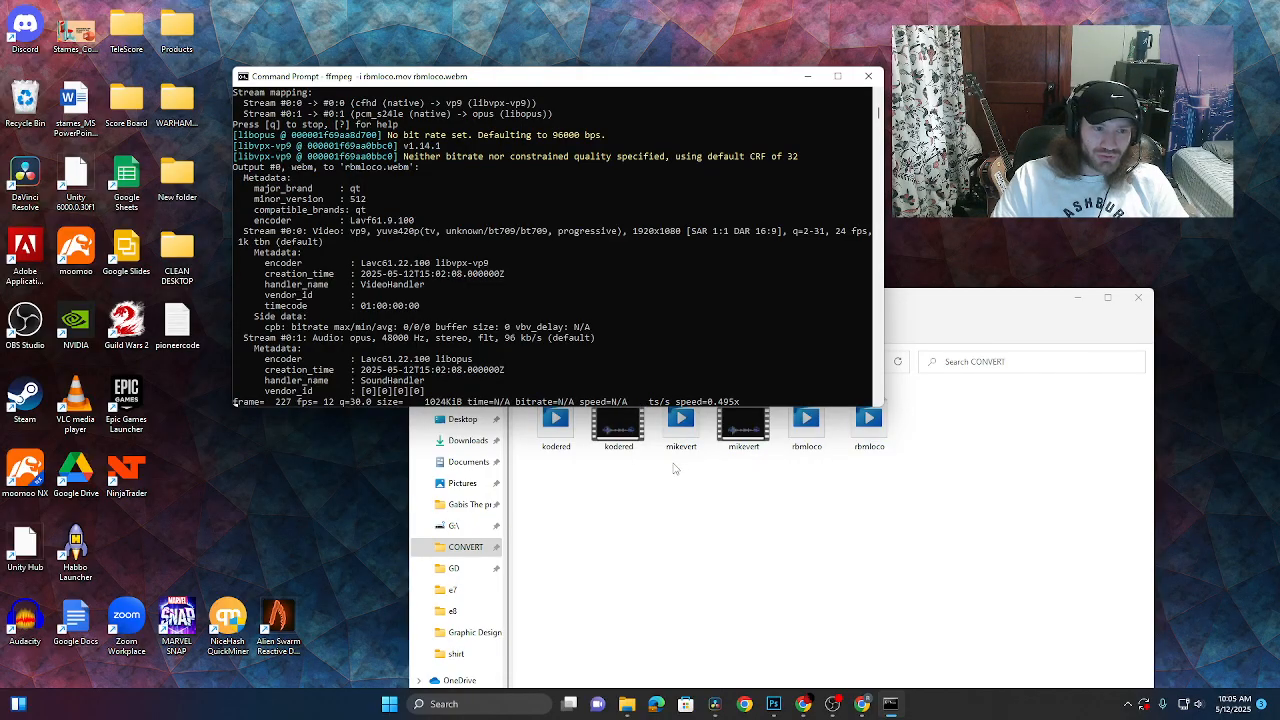
pyautogui.click(866, 78)
pyautogui.click(869, 420)
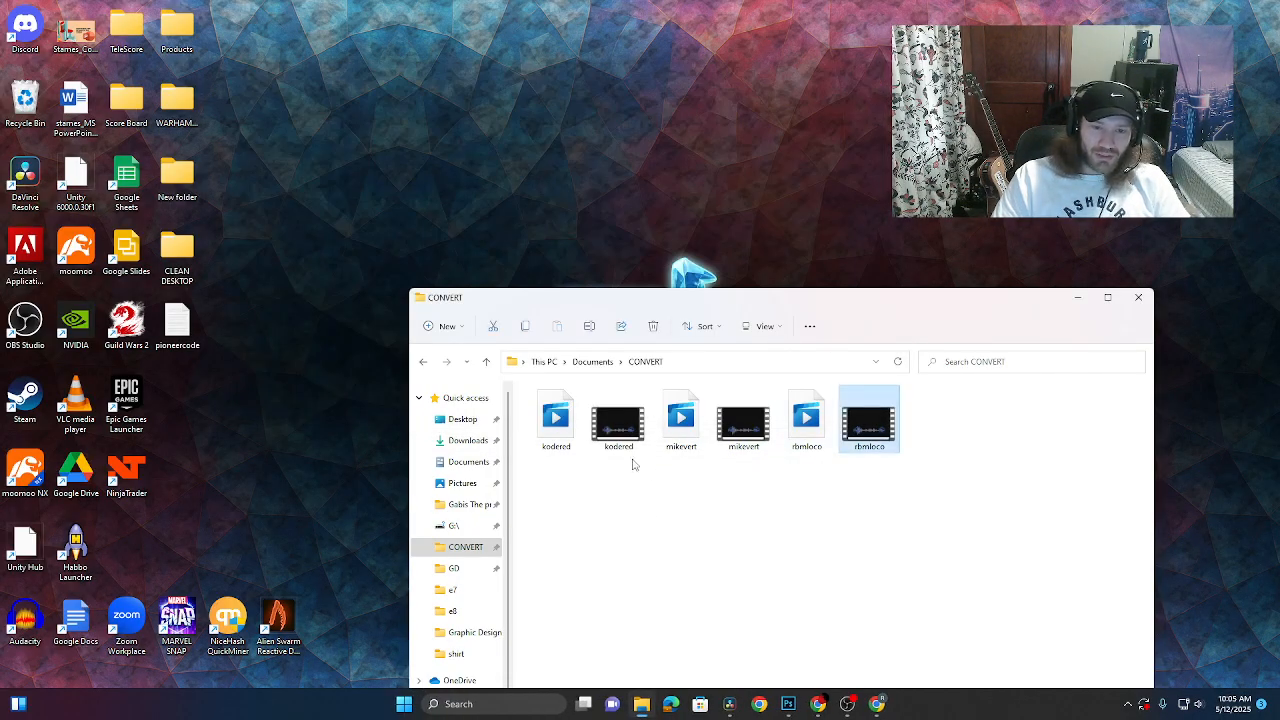
pyautogui.keyDown('ctrl'); pyautogui.click(743, 420); pyautogui.keyUp('ctrl')
pyautogui.keyDown('ctrl'); pyautogui.click(618, 420); pyautogui.keyUp('ctrl')
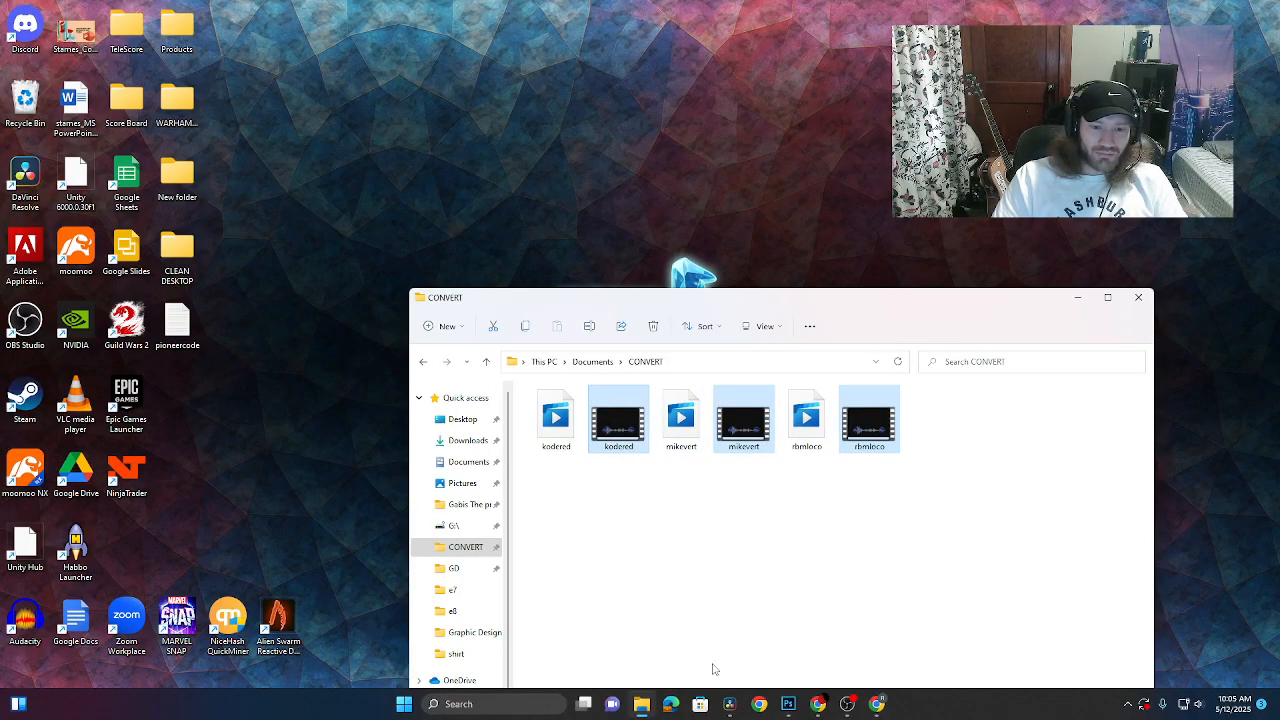
# - Open the e8 episode folder in a second Explorer window from the taskbar jump list
pyautogui.click(878, 705)
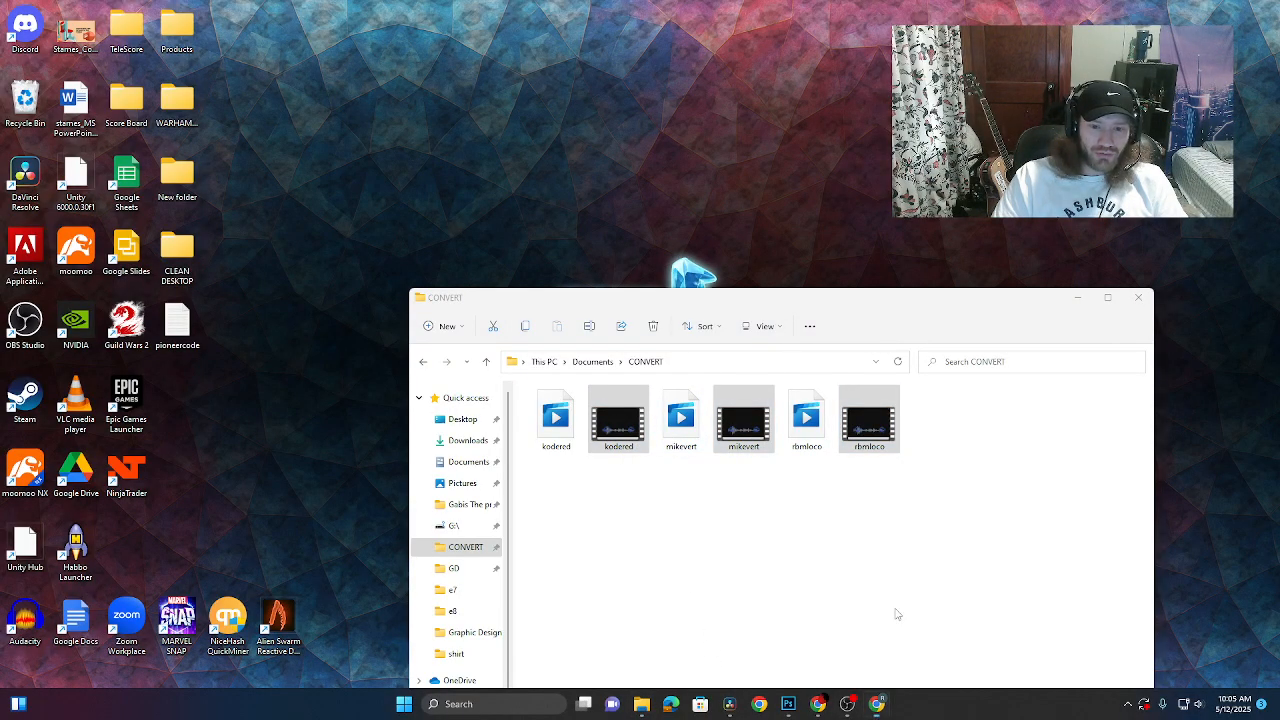
pyautogui.moveTo(826, 710)
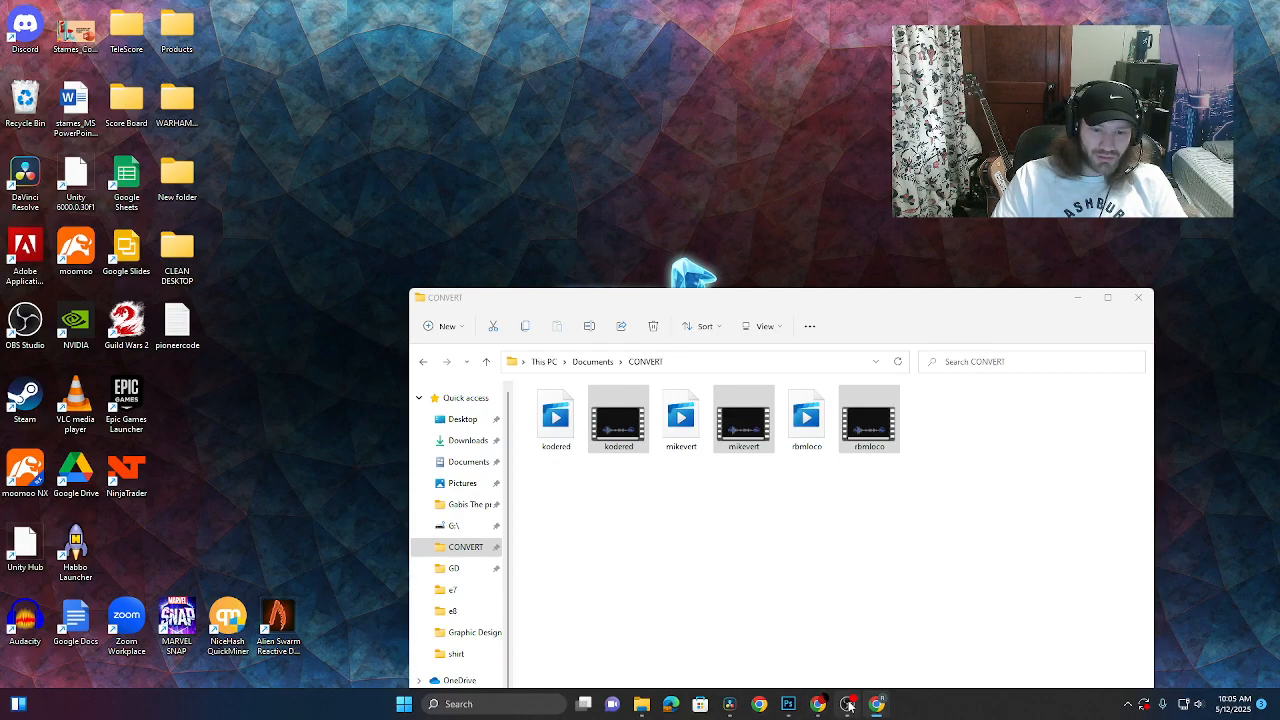
pyautogui.click(636, 708)
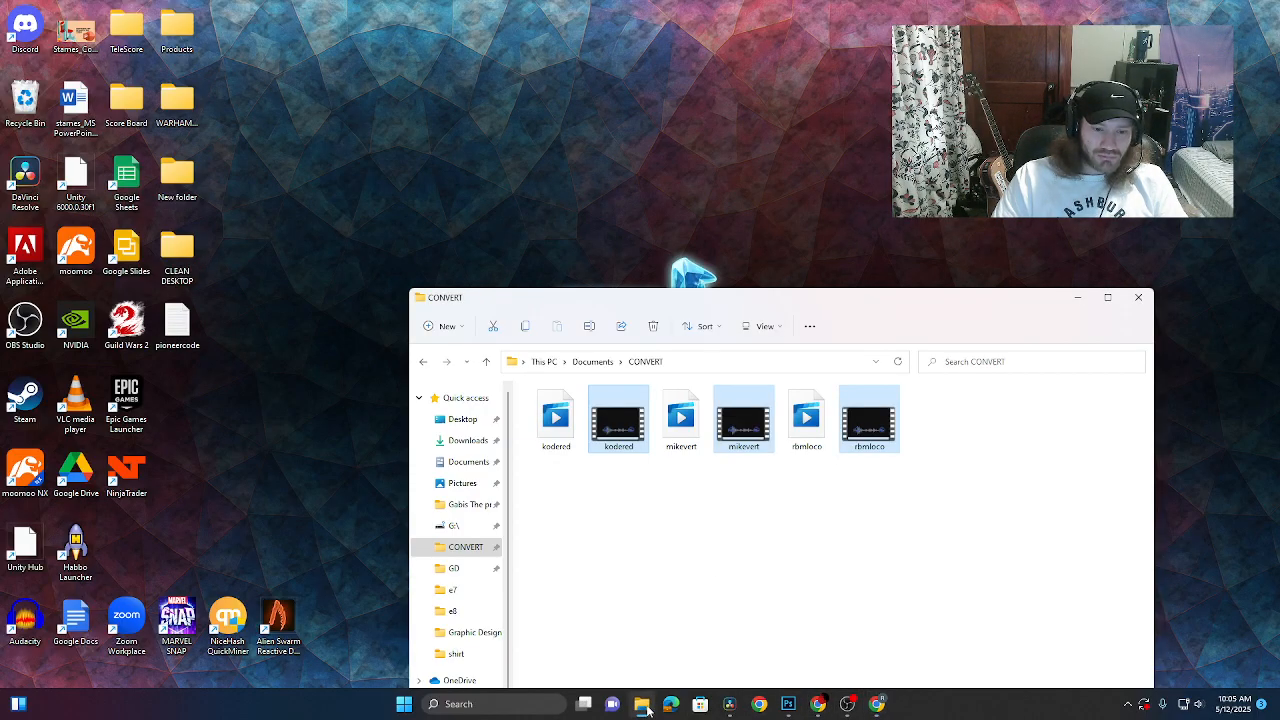
pyautogui.rightClick(640, 704)
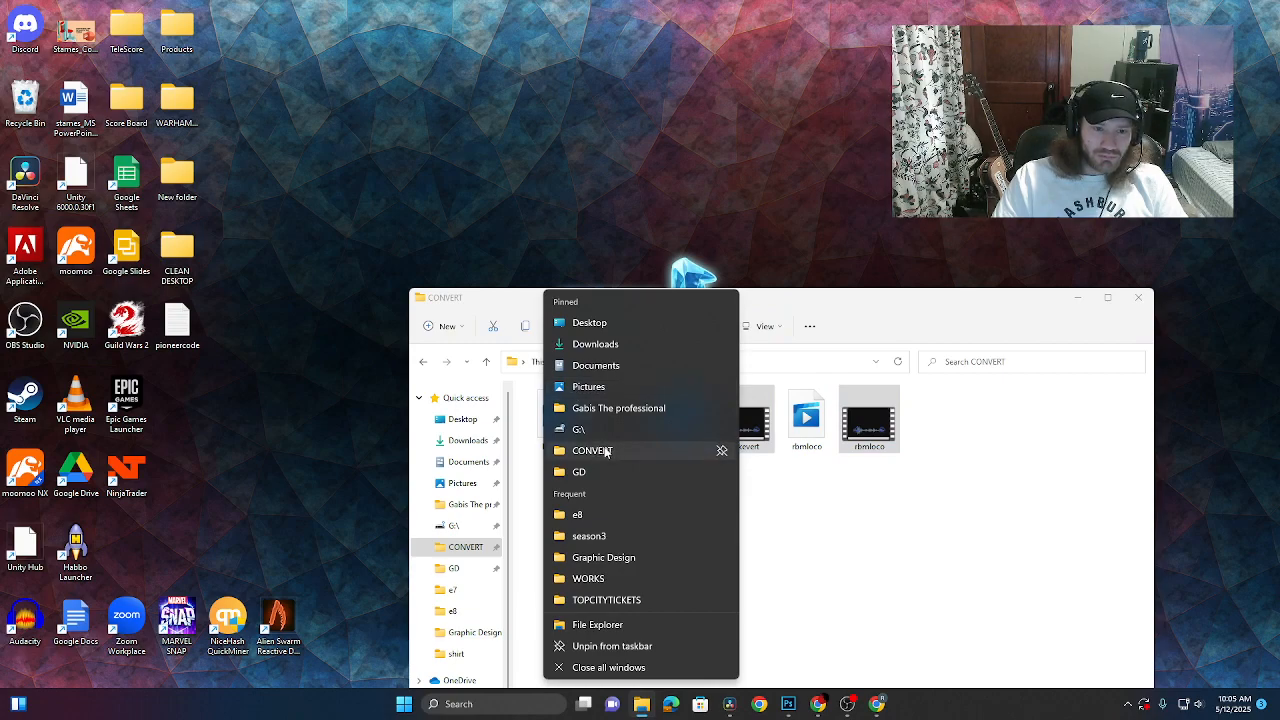
pyautogui.click(660, 514)
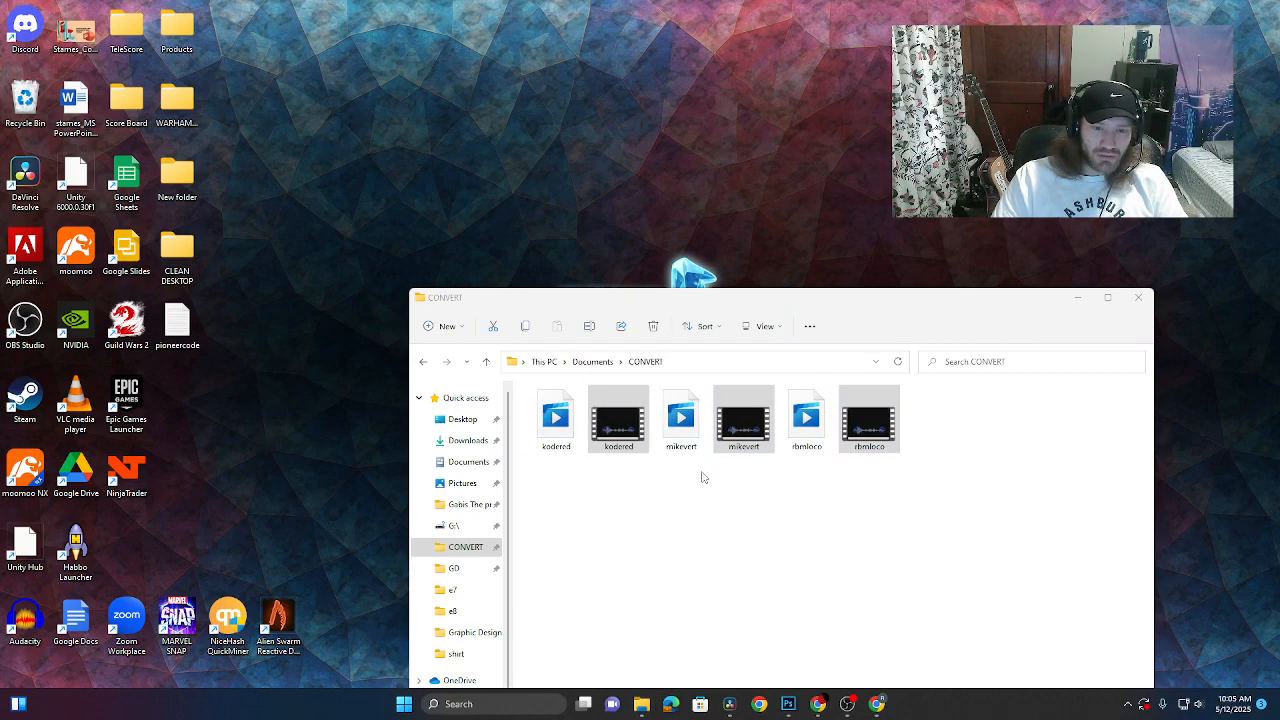
pyautogui.click(720, 588)
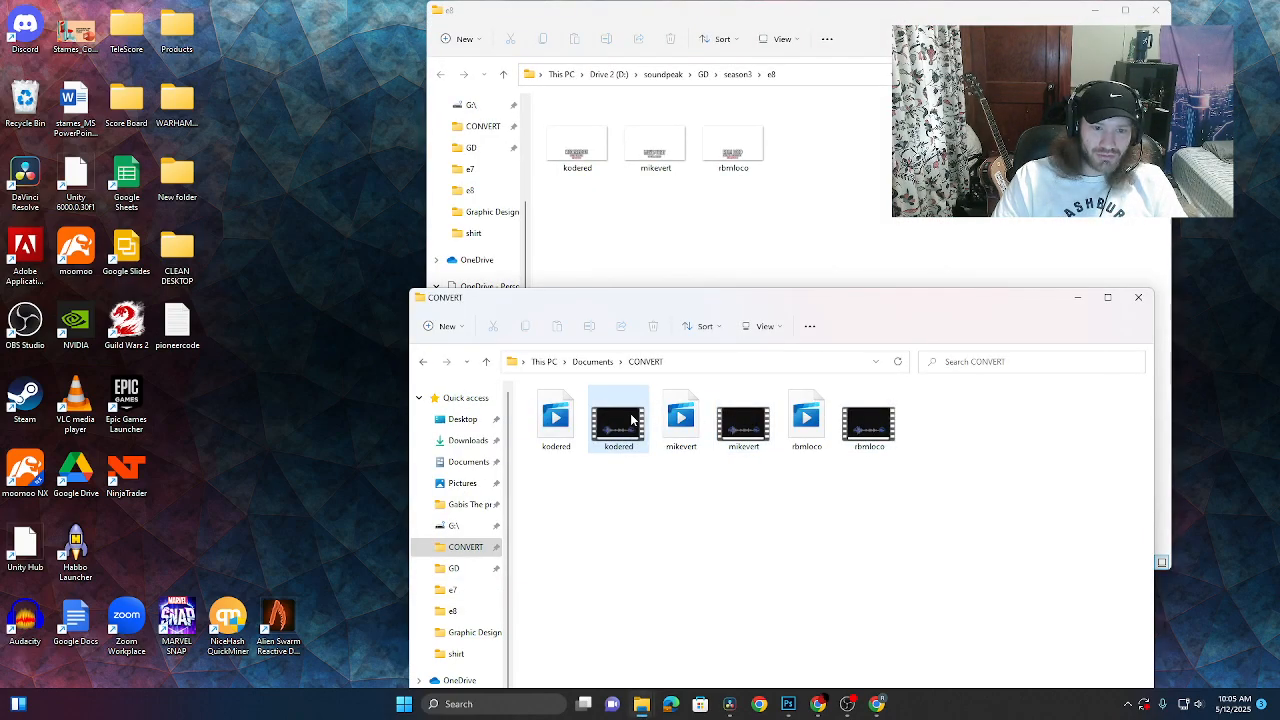
pyautogui.keyDown('ctrl'); pyautogui.click(743, 420); pyautogui.keyUp('ctrl')
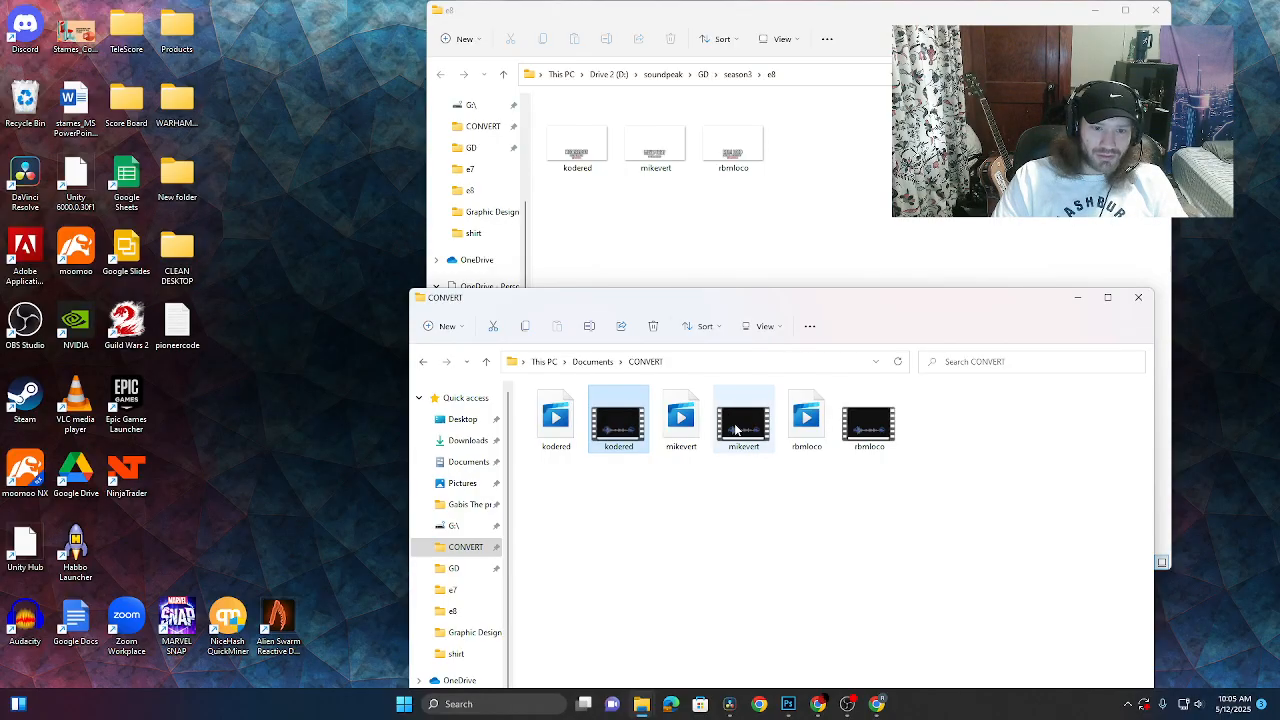
pyautogui.keyDown('ctrl'); pyautogui.click(866, 420); pyautogui.keyUp('ctrl')
pyautogui.moveTo(866, 420); pyautogui.dragTo(760, 251)
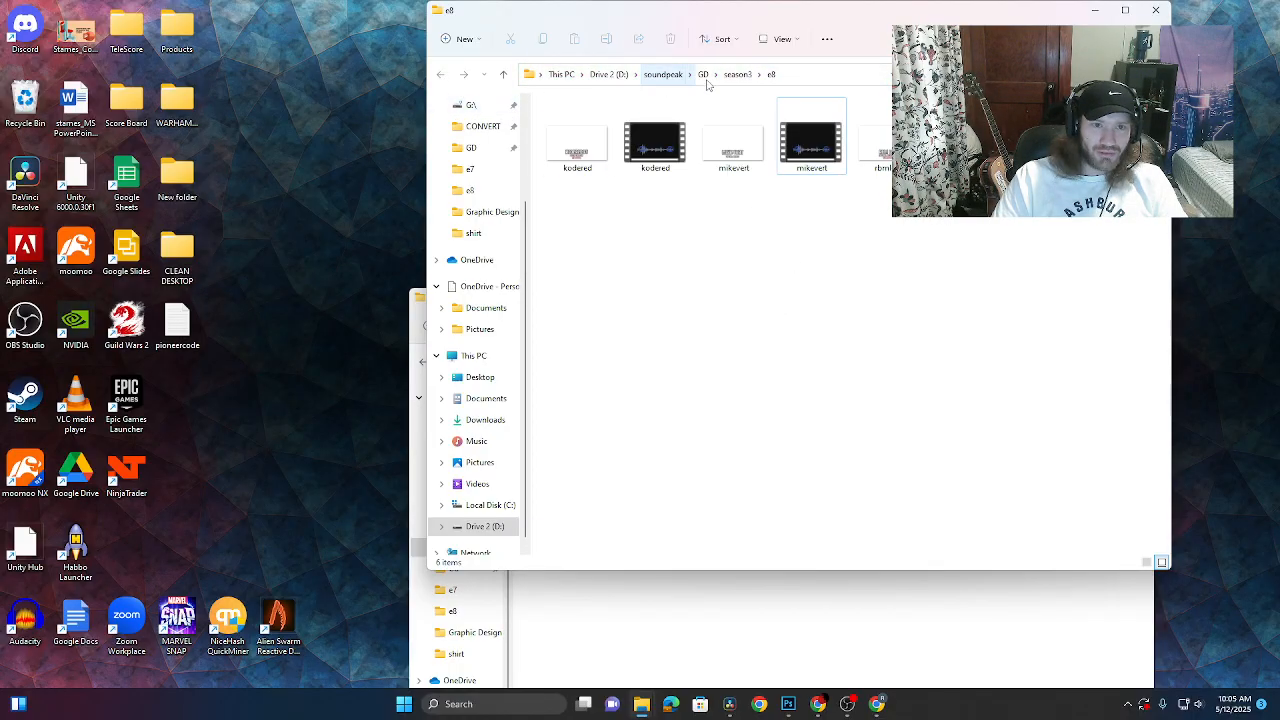
# - Look at the season3 e7 folder for comparison, then close both Explorer windows
pyautogui.click(738, 74)
pyautogui.doubleClick(564, 268)
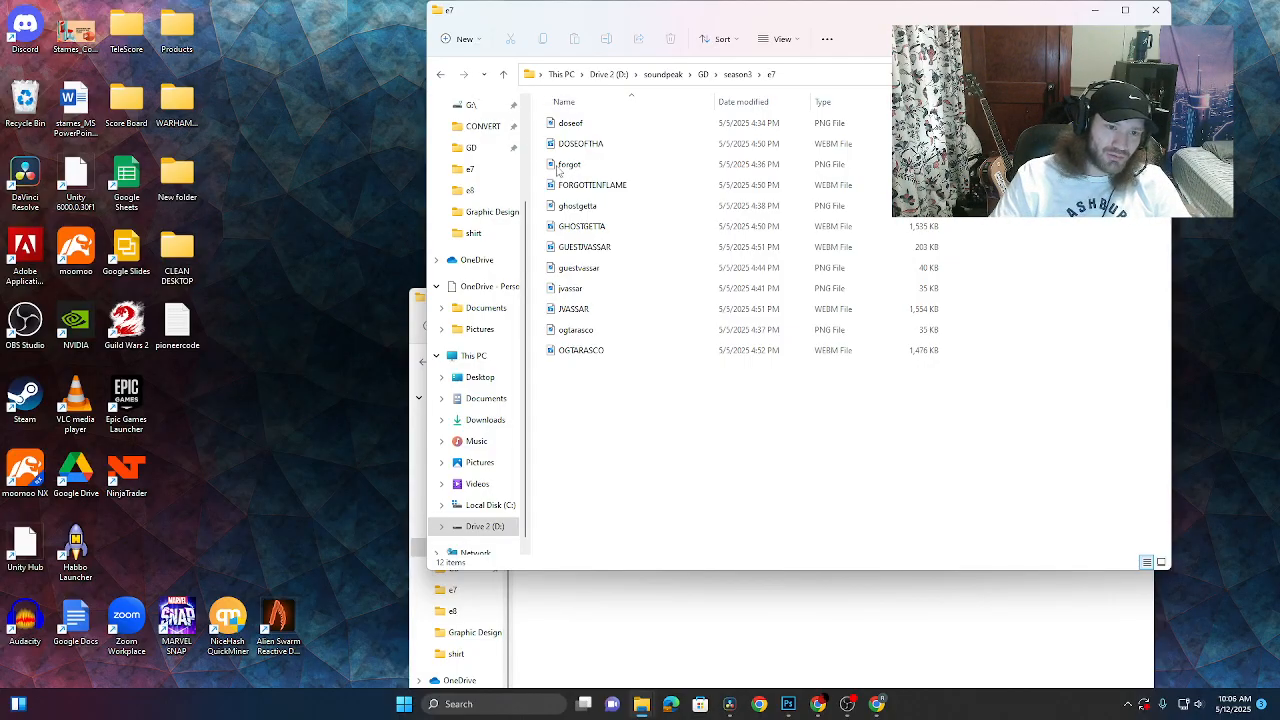
pyautogui.click(1155, 10)
pyautogui.click(1126, 296)
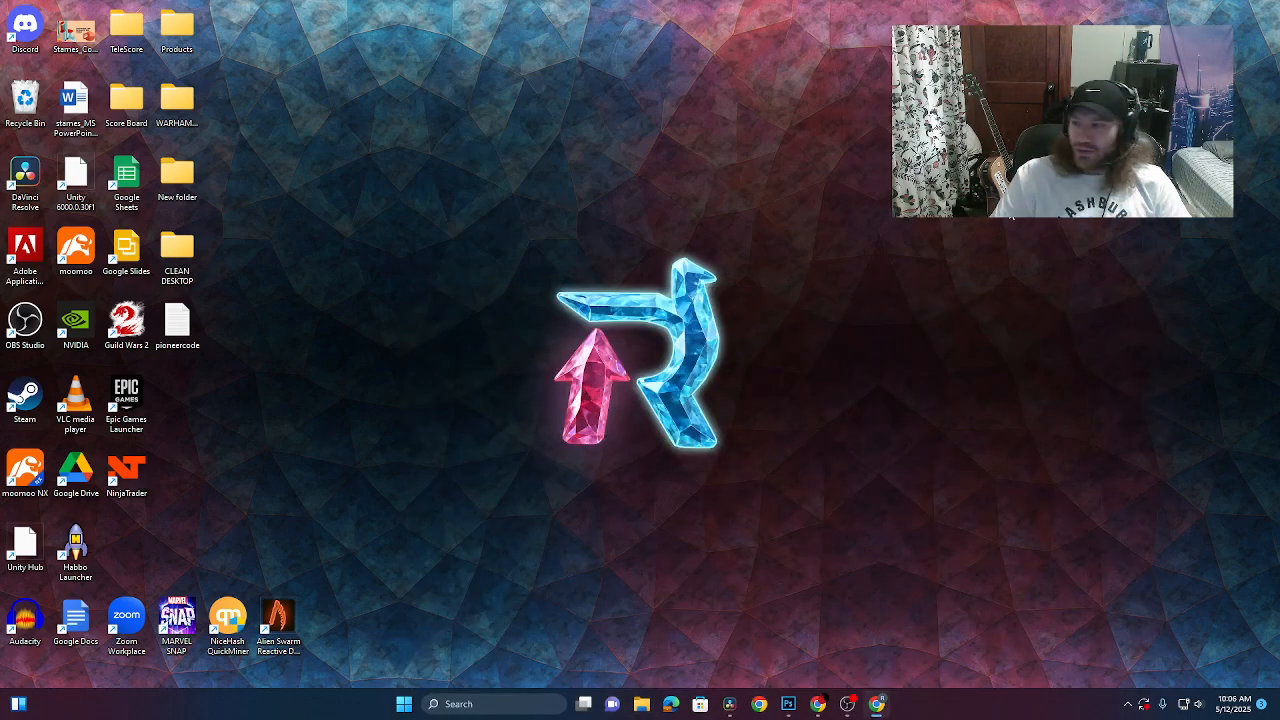
# - Bring Resolve back and view the RBM LOCO Fusion composition at frame 80
pyautogui.click(847, 706)
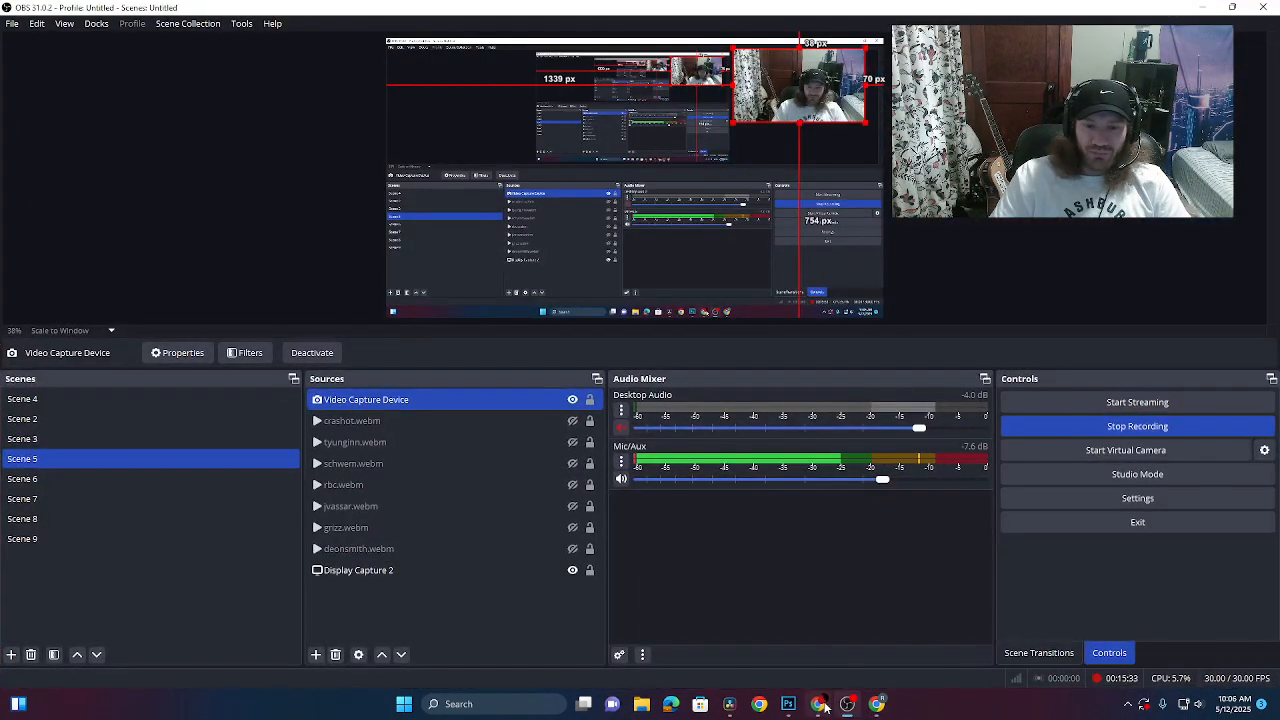
pyautogui.click(847, 706)
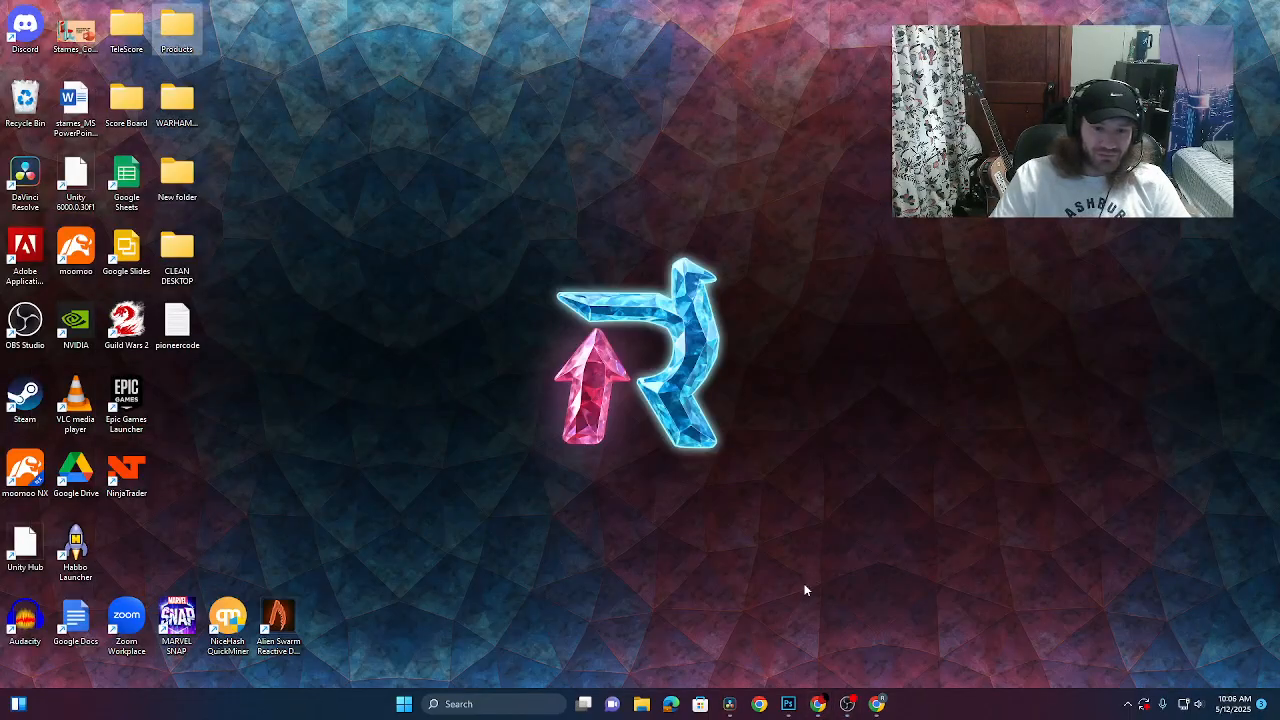
pyautogui.click(729, 704)
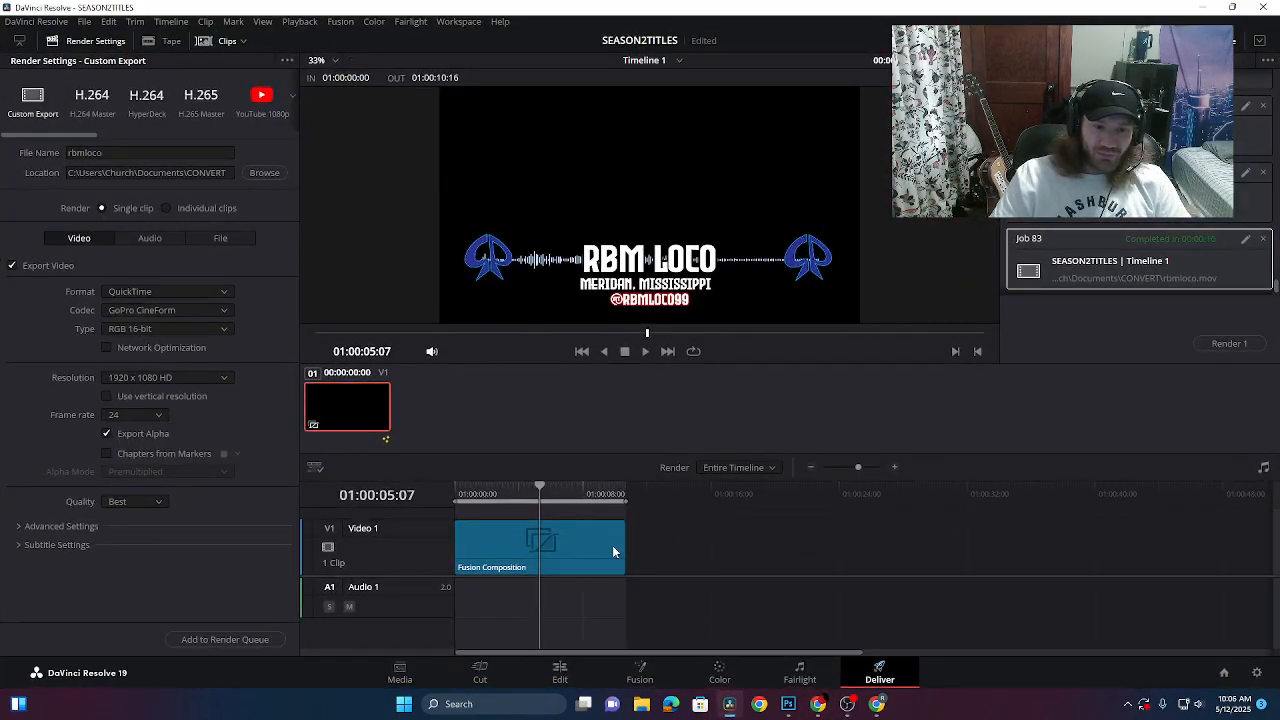
pyautogui.click(637, 673)
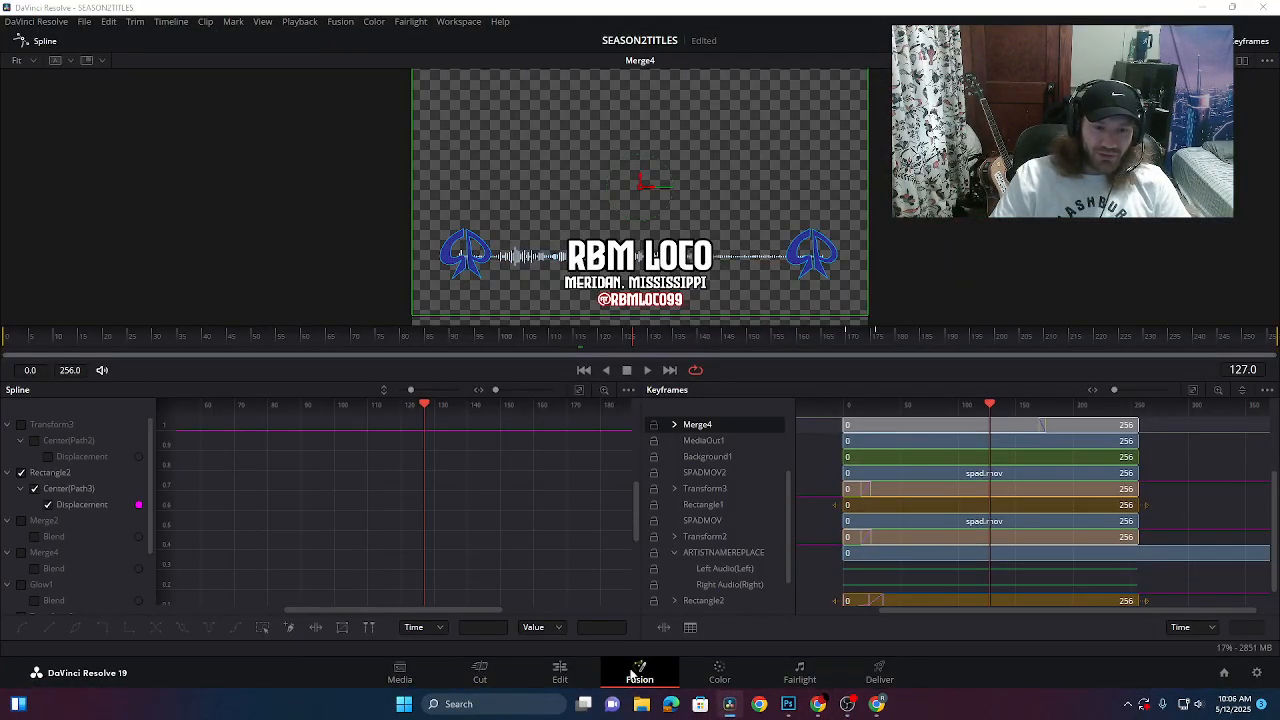
pyautogui.click(399, 345)
pyautogui.moveTo(399, 345); pyautogui.dragTo(405, 342)
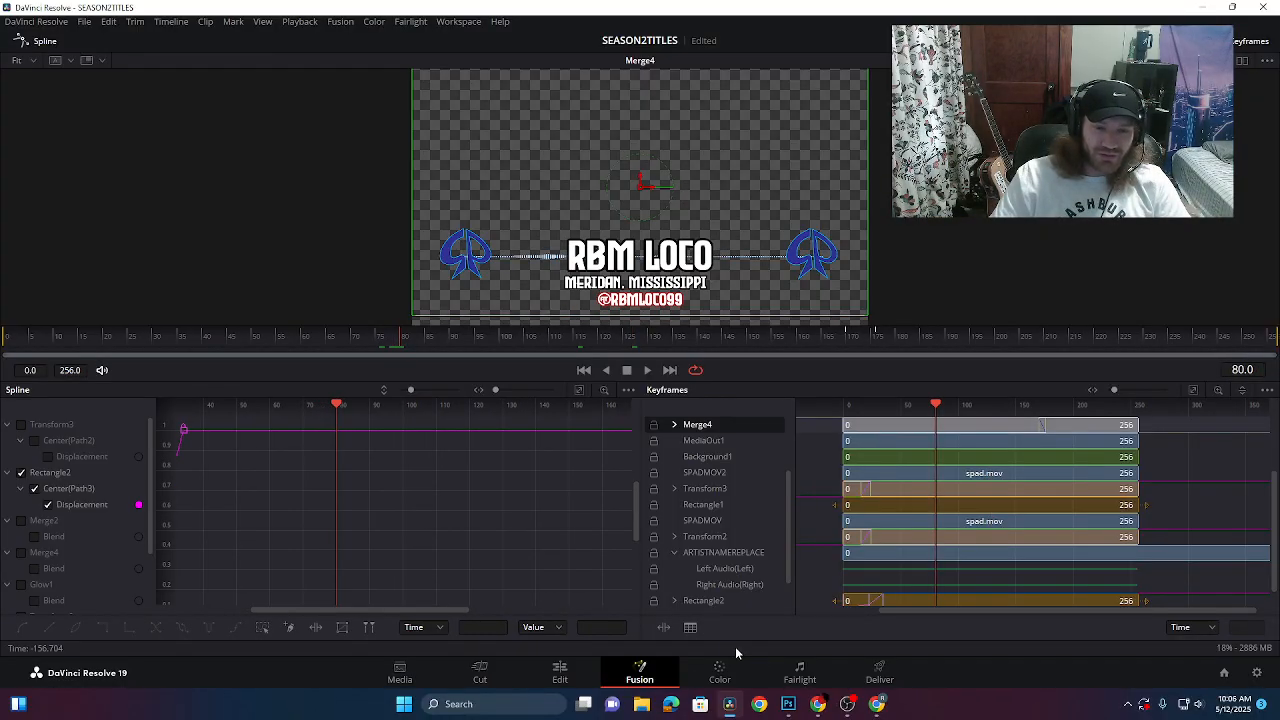
# - Minimize Resolve and bring OBS Studio back to the front
pyautogui.moveTo(890, 711)
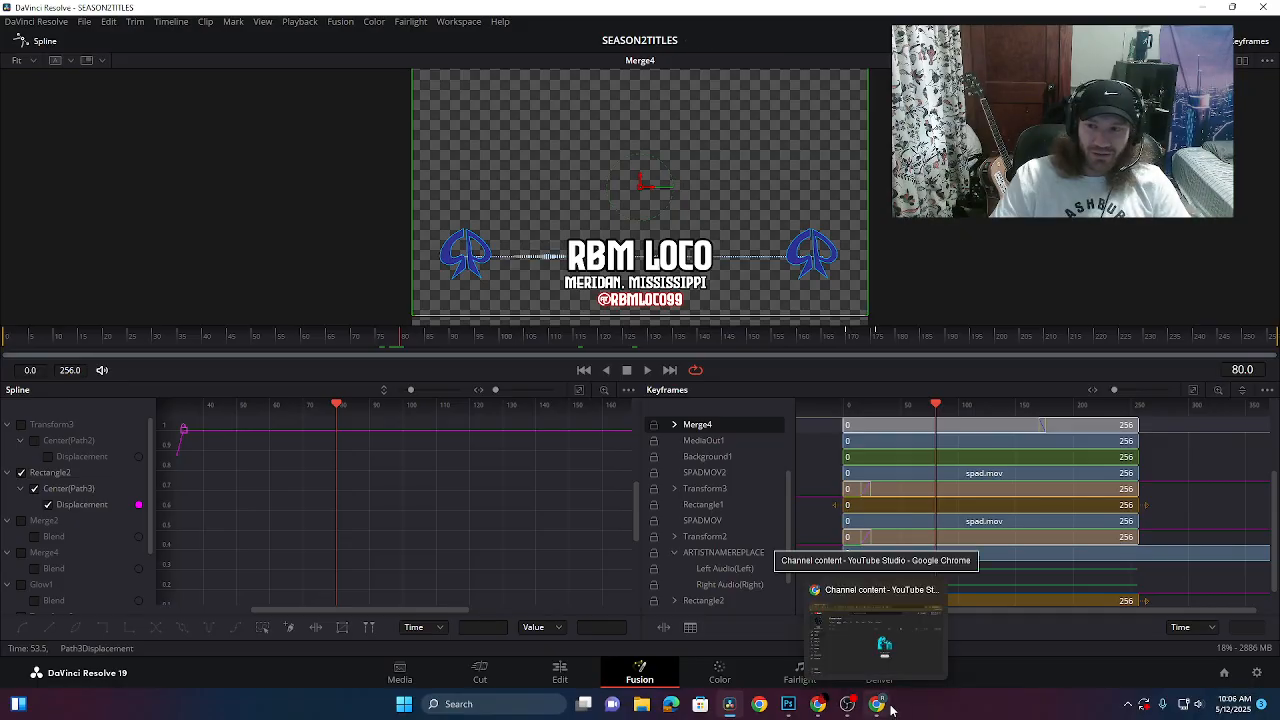
pyautogui.click(878, 706)
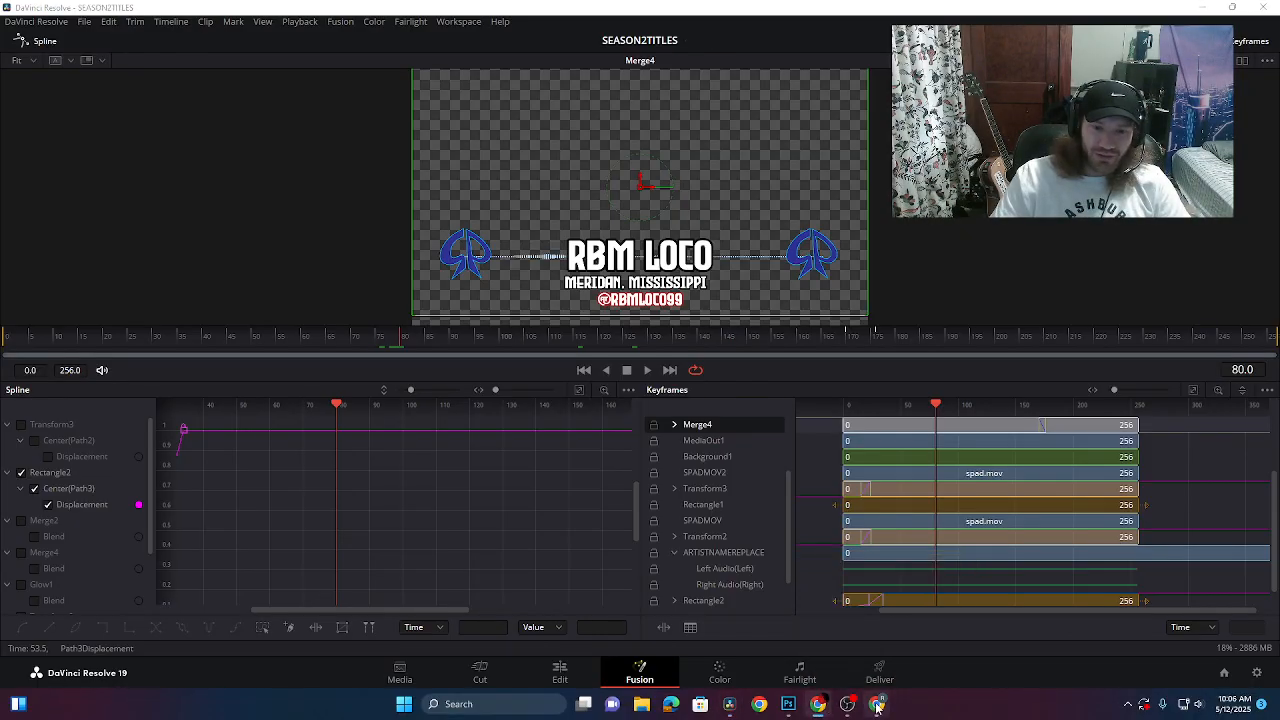
pyautogui.click(1200, 9)
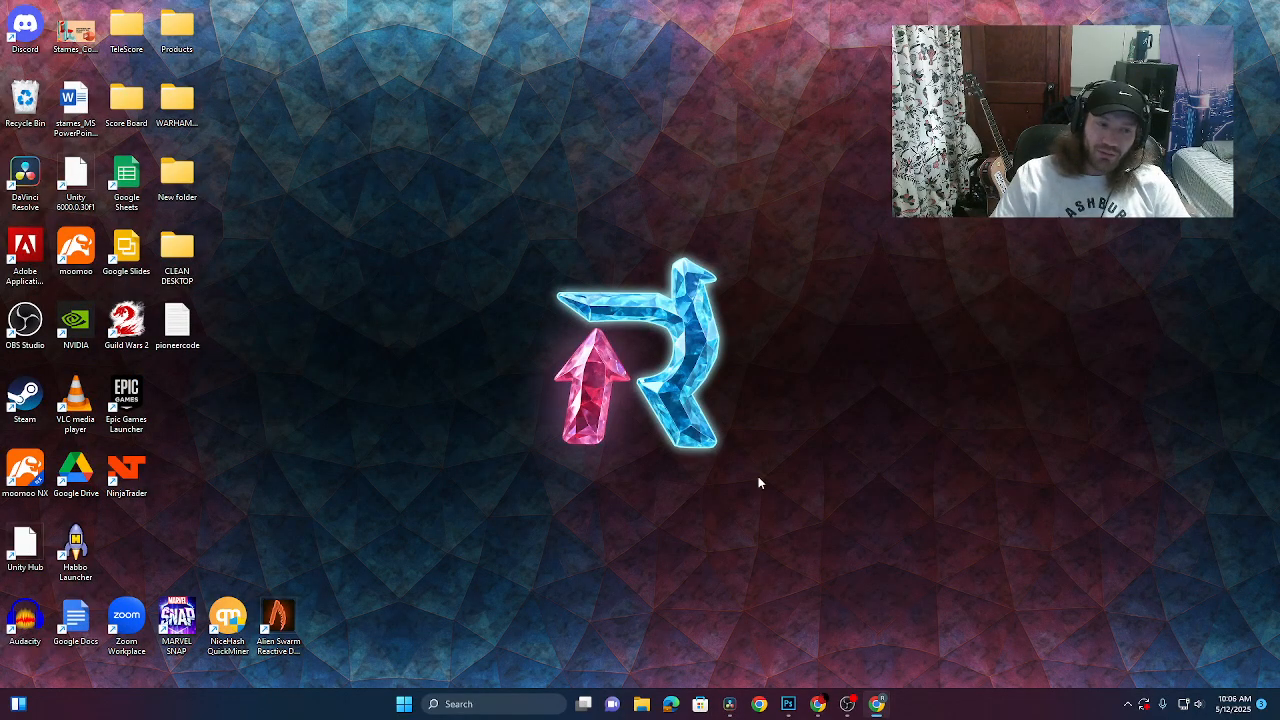
pyautogui.click(847, 704)
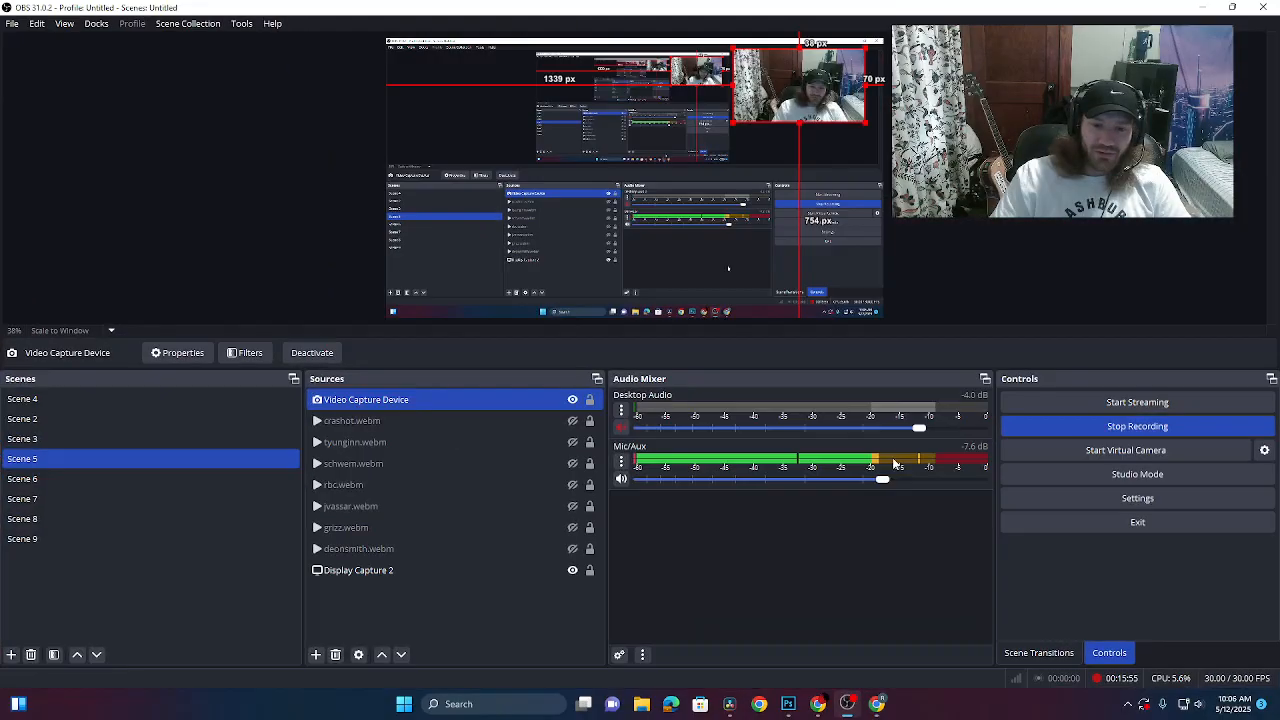